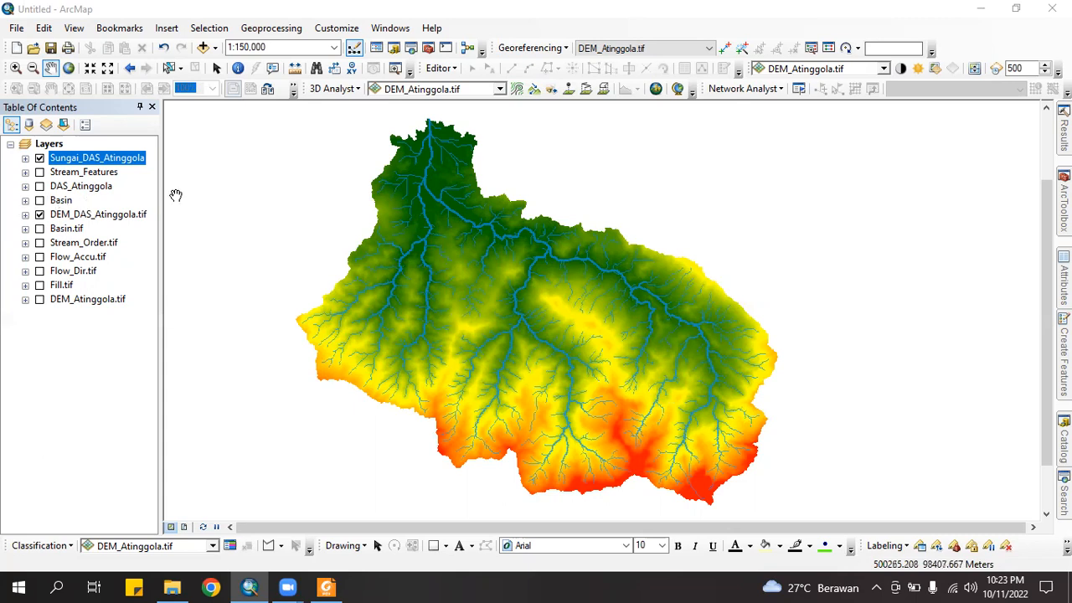
Turn on DAS_Atinggola and give it no fill with a Gray 20%, width-1 outline
click(39, 187)
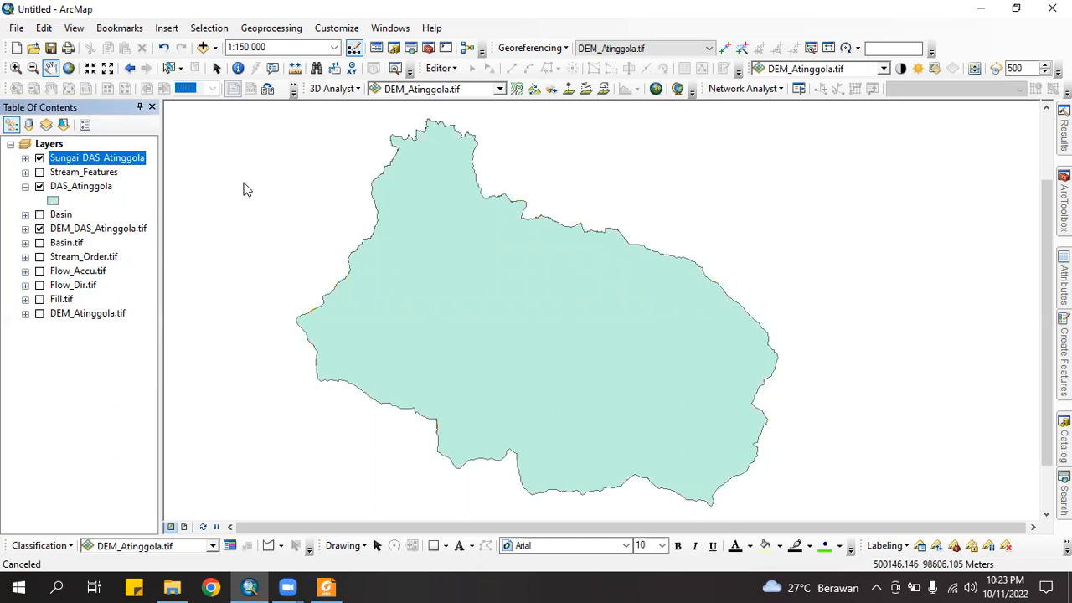
click(458, 240)
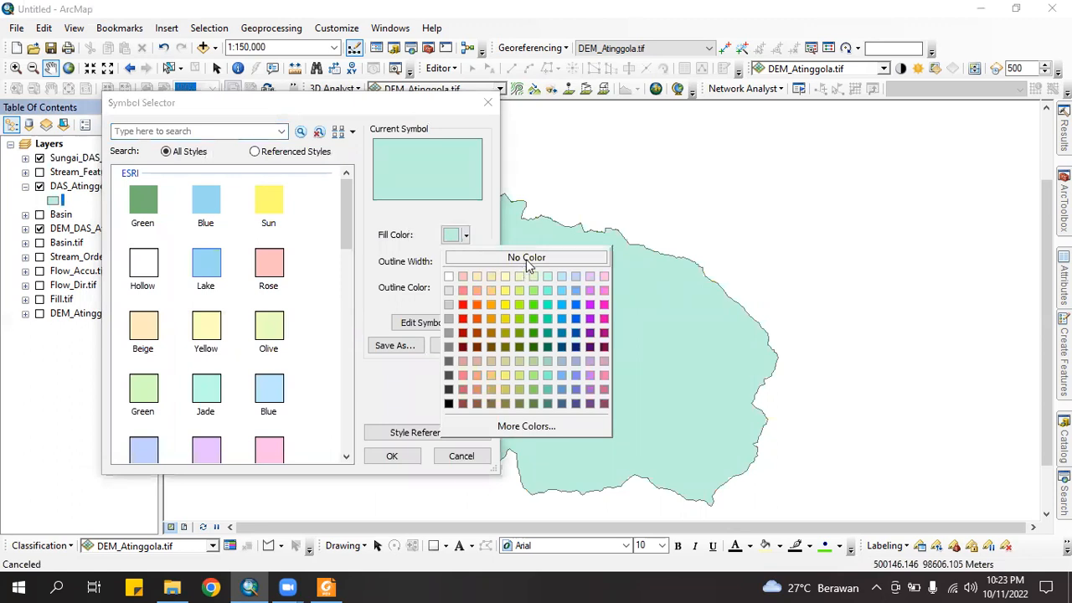
click(528, 258)
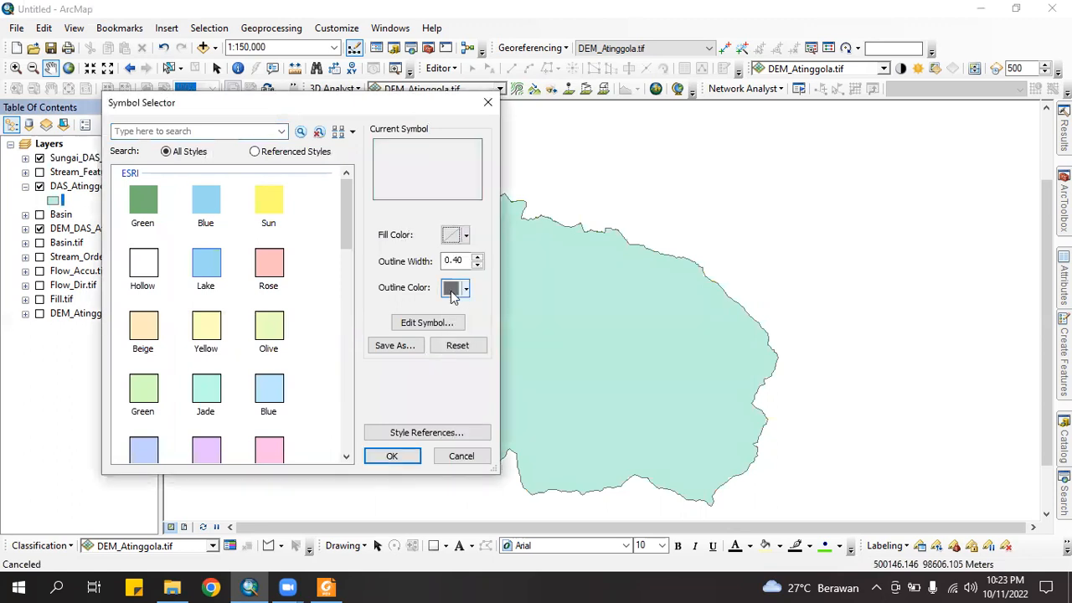
click(466, 288)
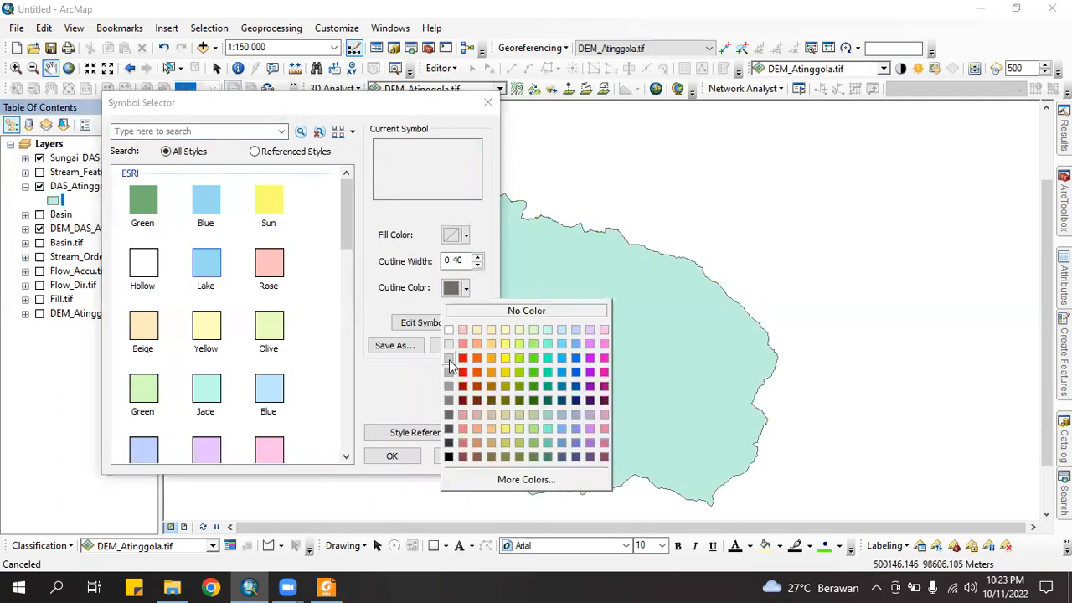
click(448, 366)
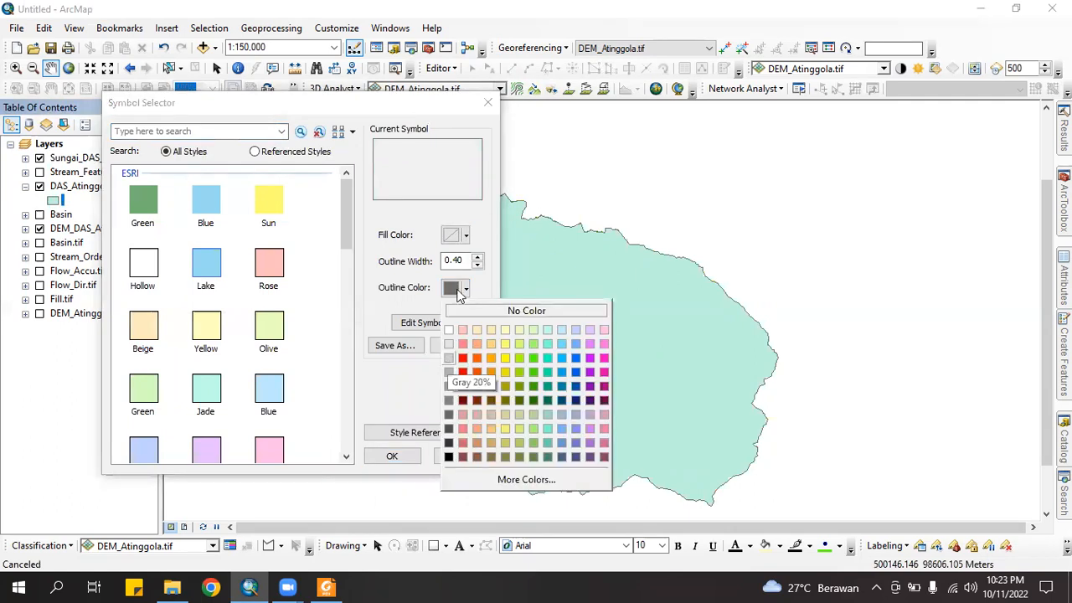
click(478, 257)
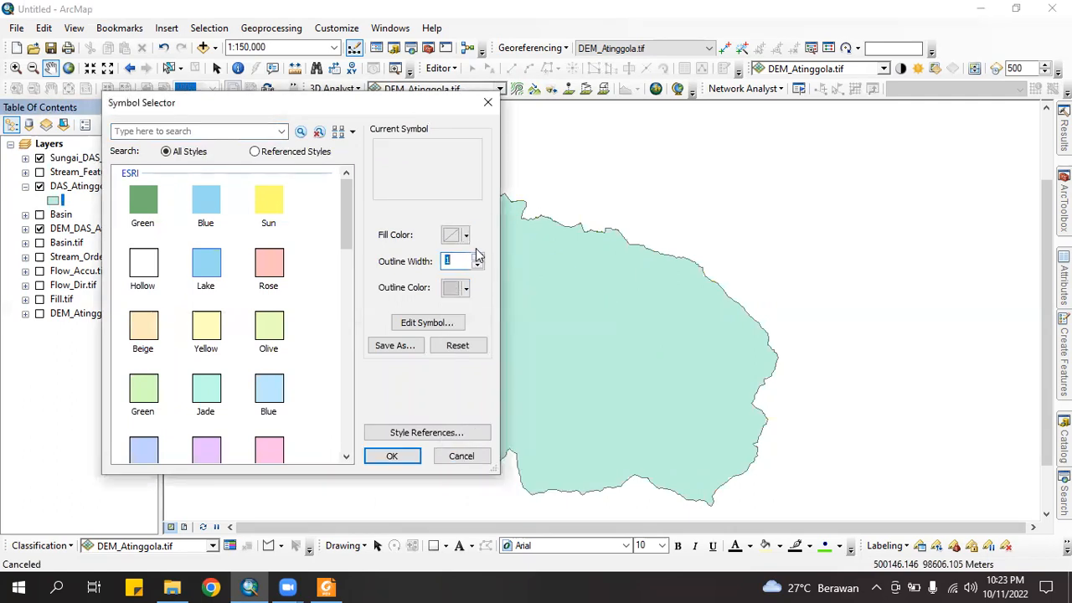
click(393, 456)
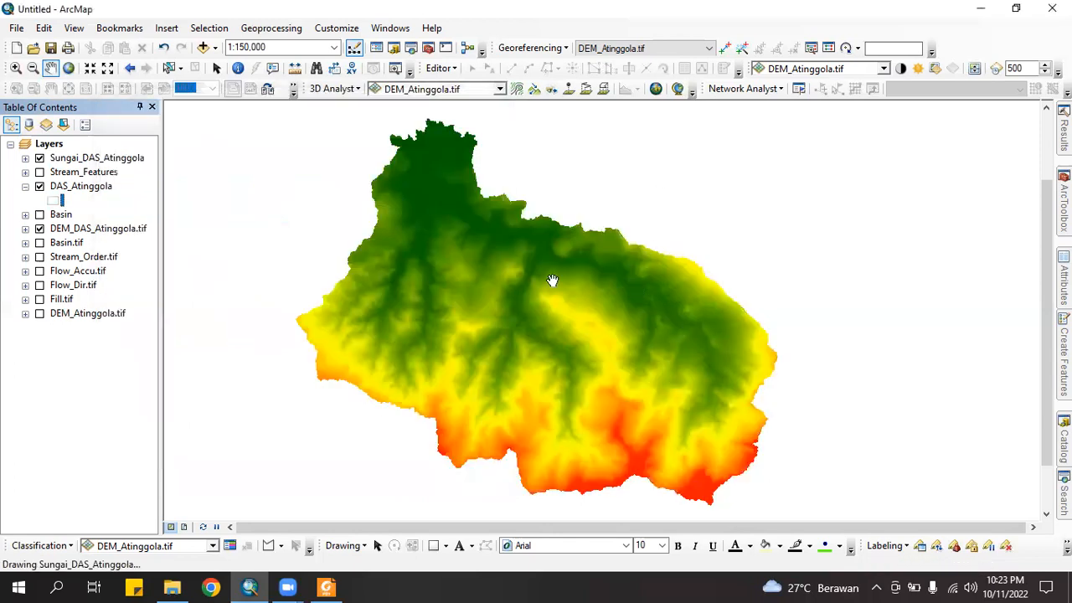
Nudge the map view and open the Catalog window on the Data Praktikum Topik 1 folder
drag(531, 287, 539, 296)
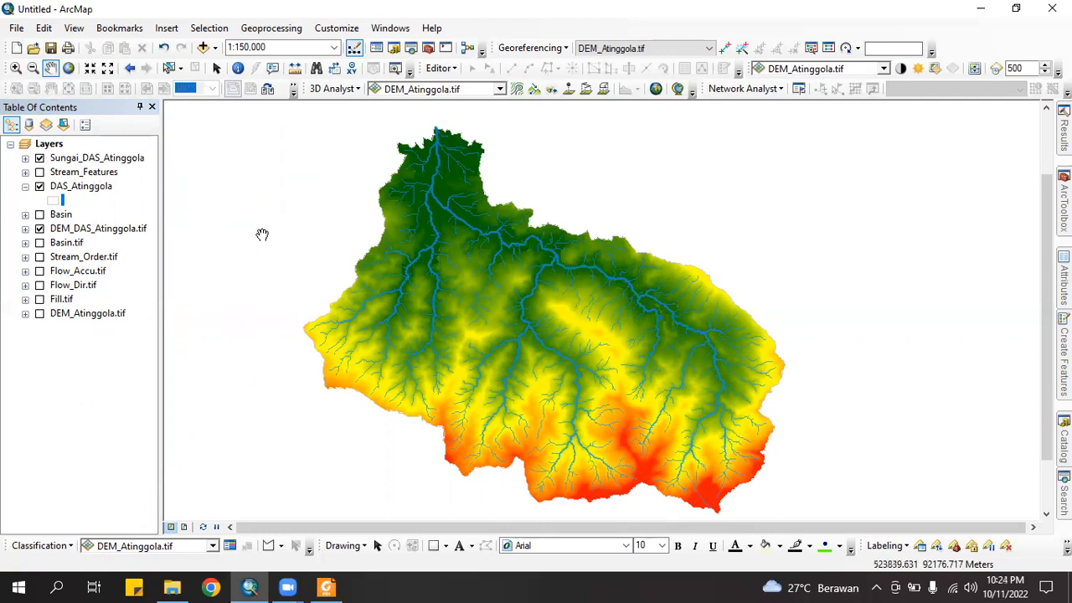
click(394, 49)
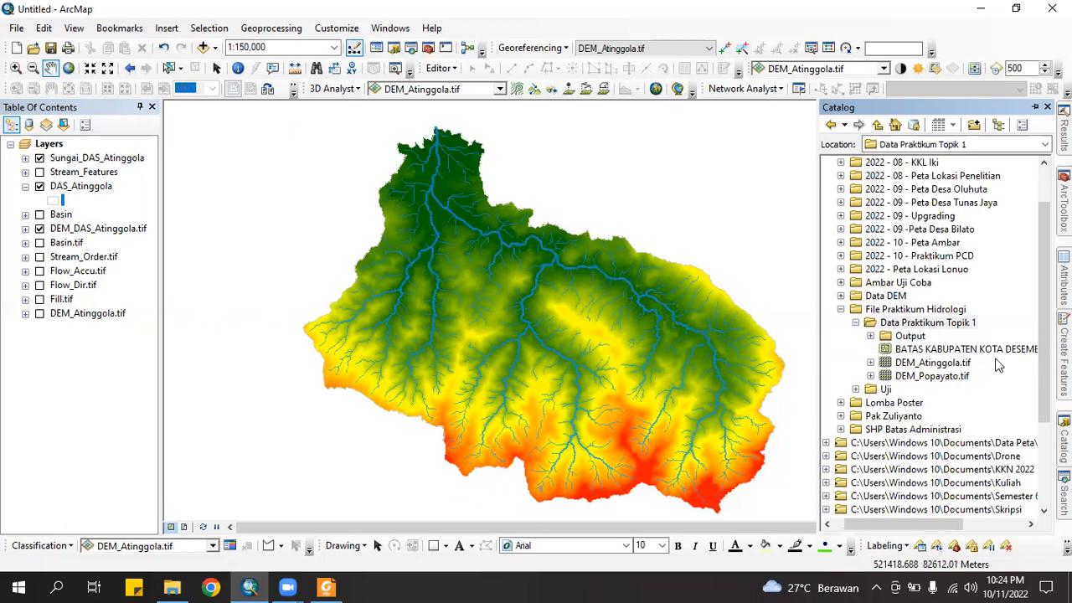
Add the BATAS KABUPATEN KOTA DESEMBER 2019 DUKCAPIL shapefile and move it to the bottom of the layer list
drag(1001, 355, 787, 332)
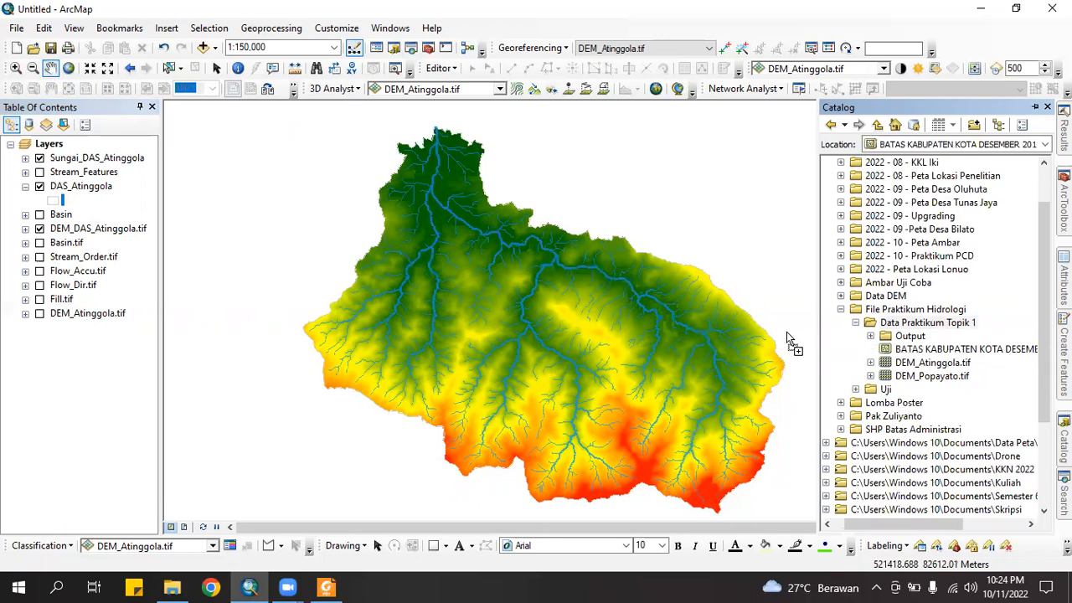
drag(550, 290, 457, 279)
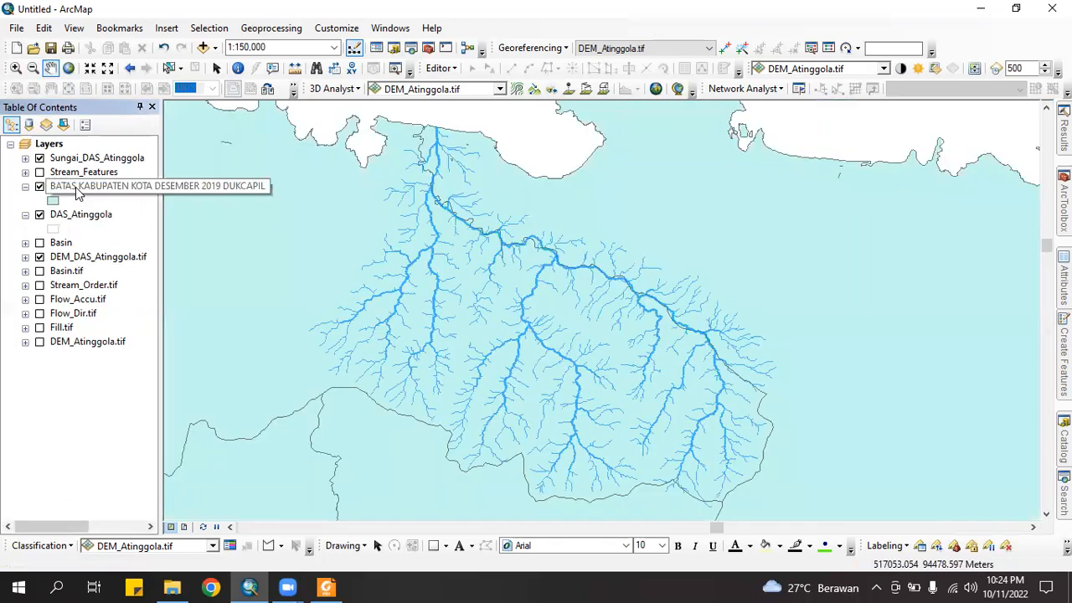
drag(75, 194, 75, 352)
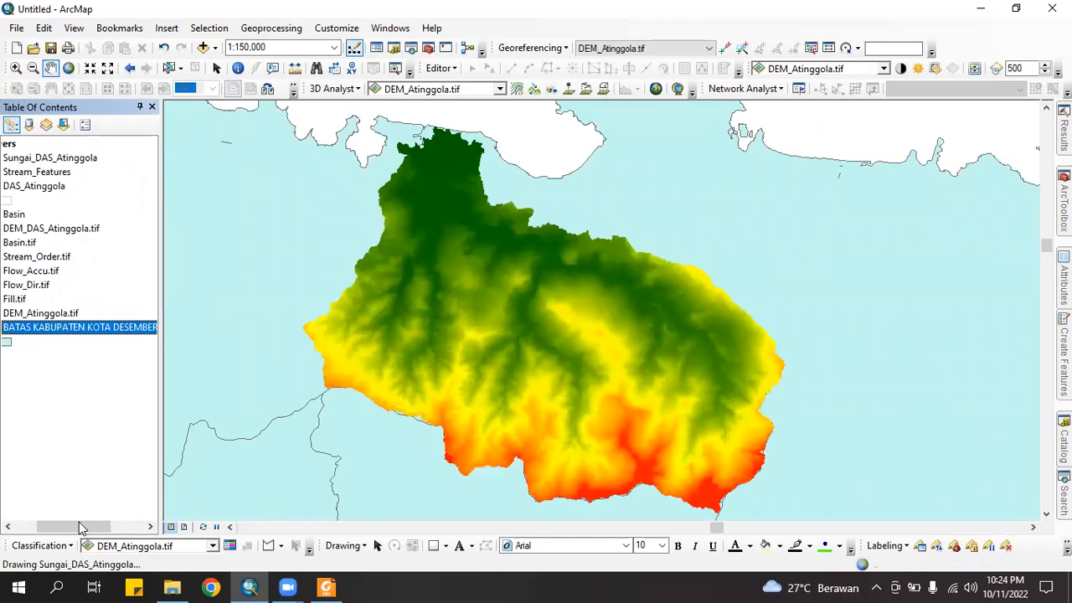
click(30, 526)
drag(392, 332, 423, 333)
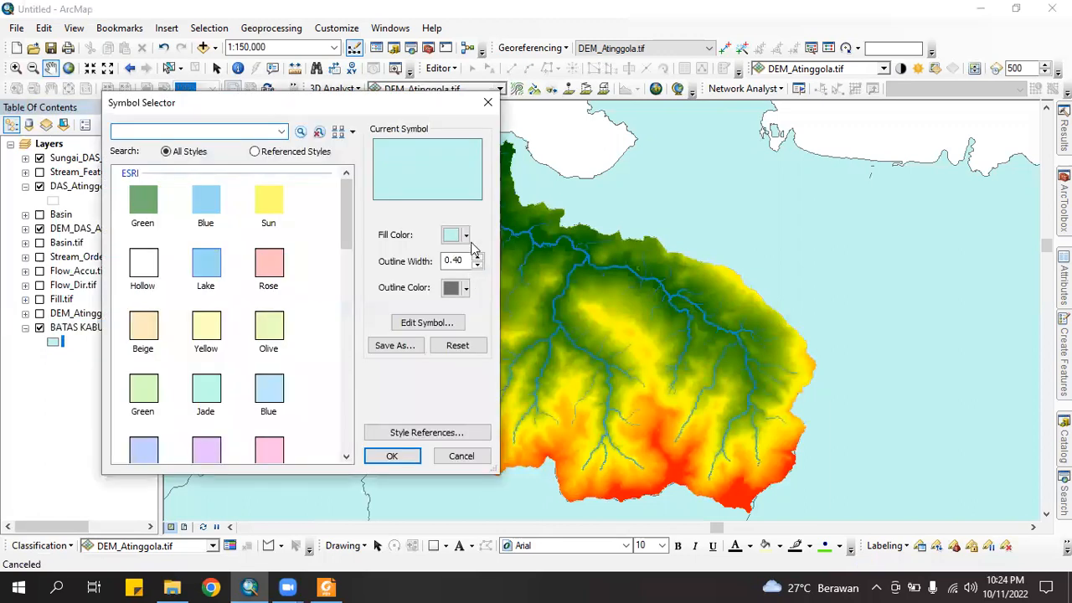
Fill the BATAS KABUPATEN district polygons with grey
click(466, 235)
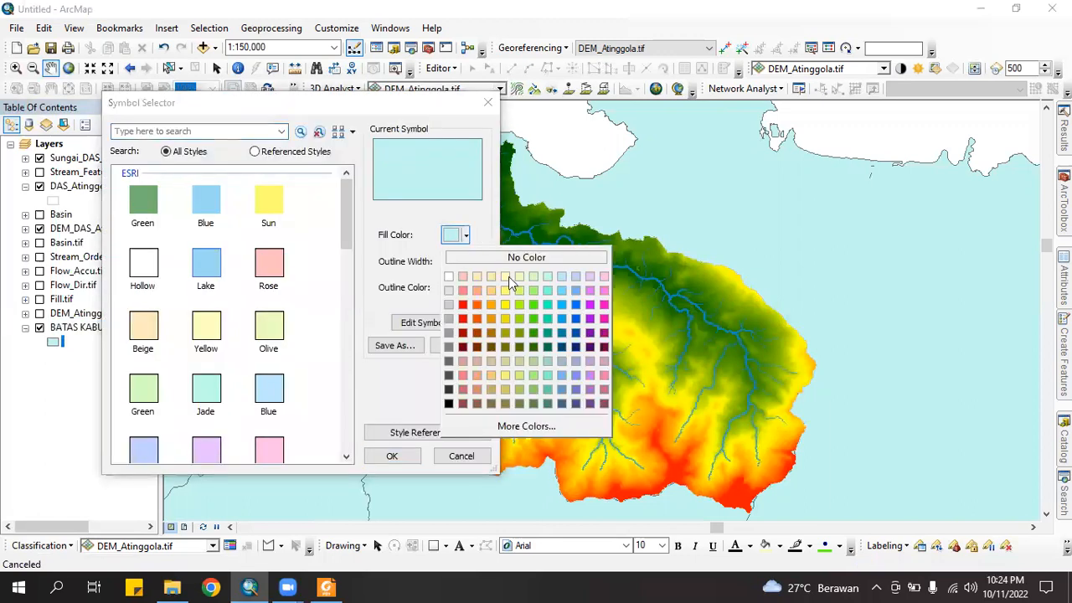
click(449, 305)
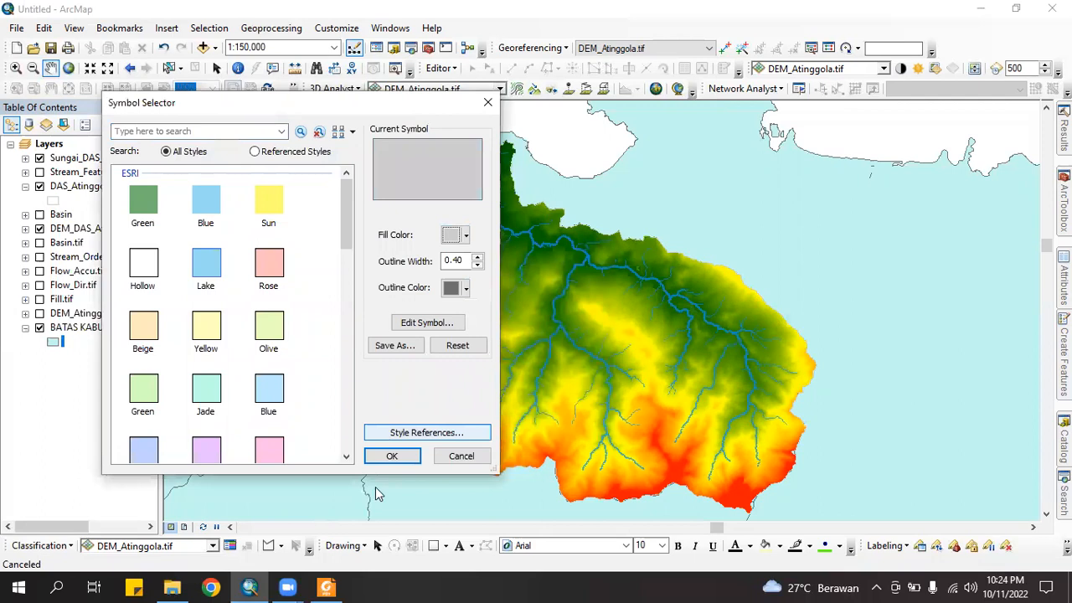
click(391, 456)
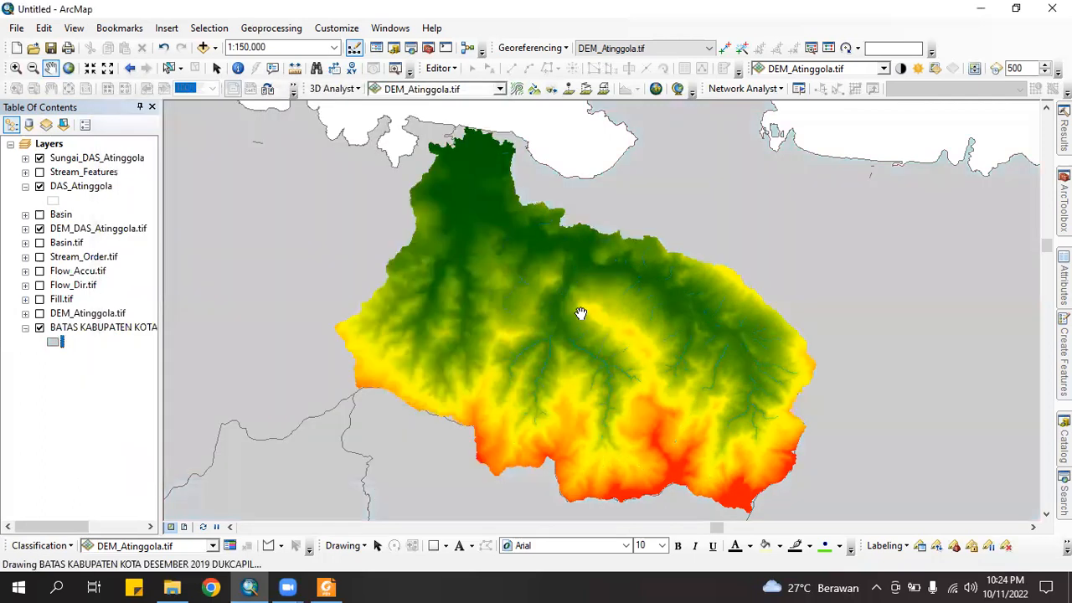
Pan and zoom in on the watershed to a 1:200,000 scale
drag(566, 275, 576, 284)
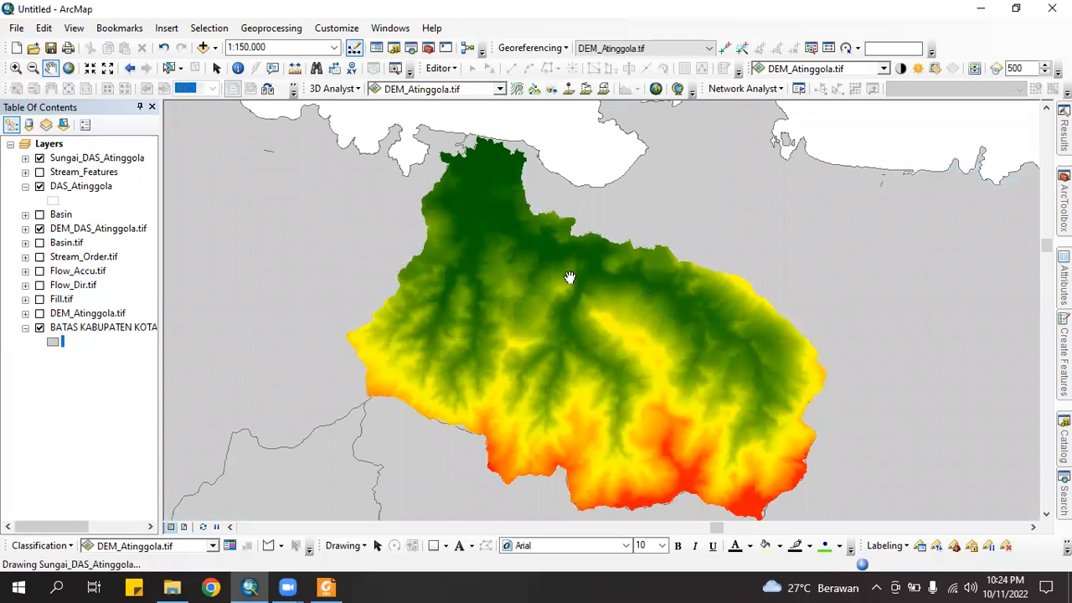
scroll(601, 335, up, 2)
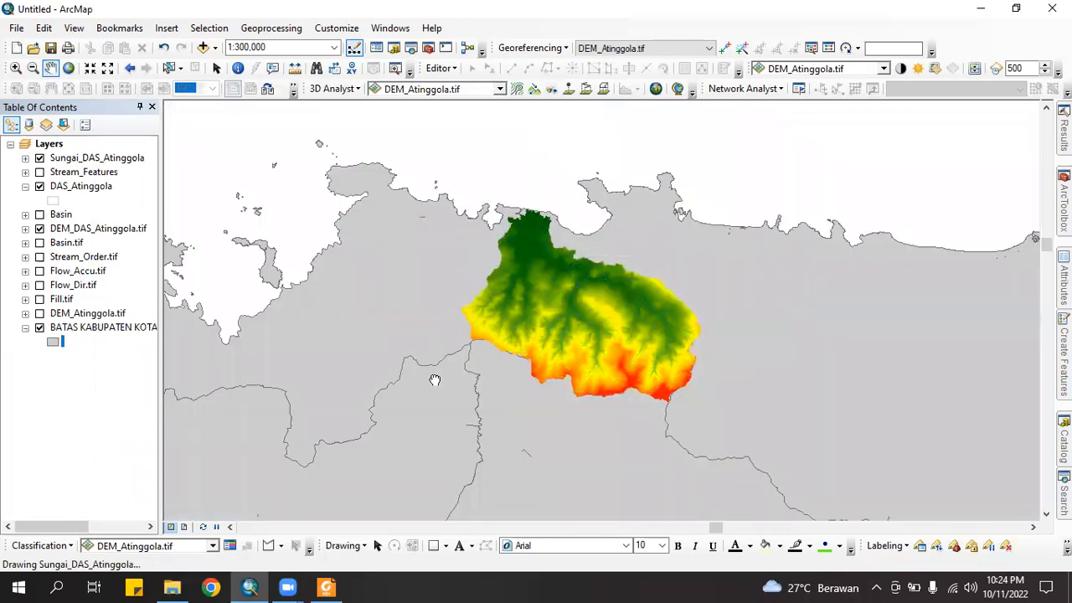
drag(547, 325, 531, 338)
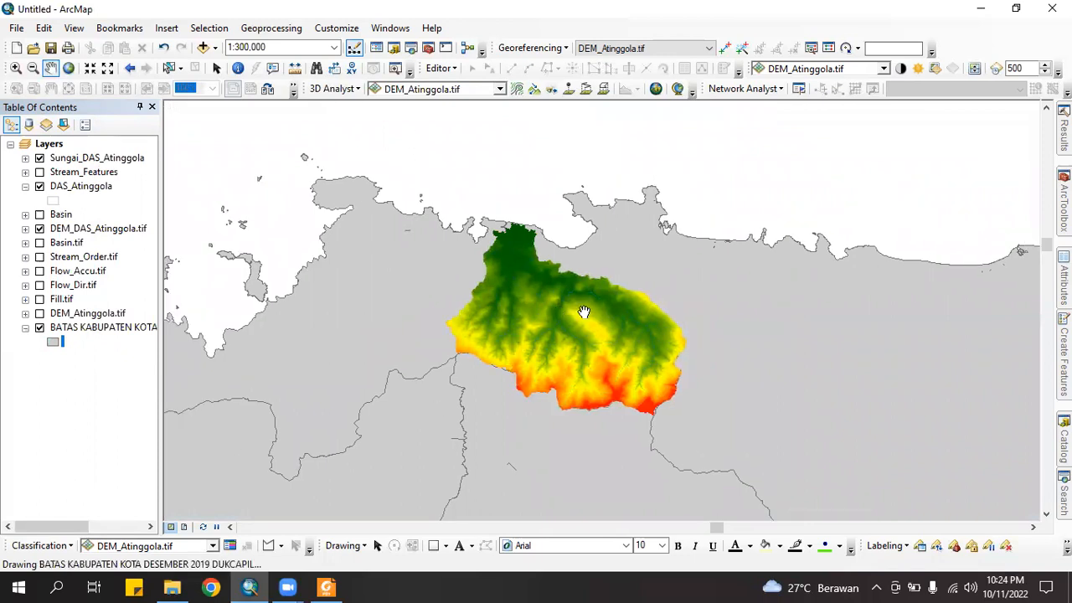
scroll(583, 314, up, 1)
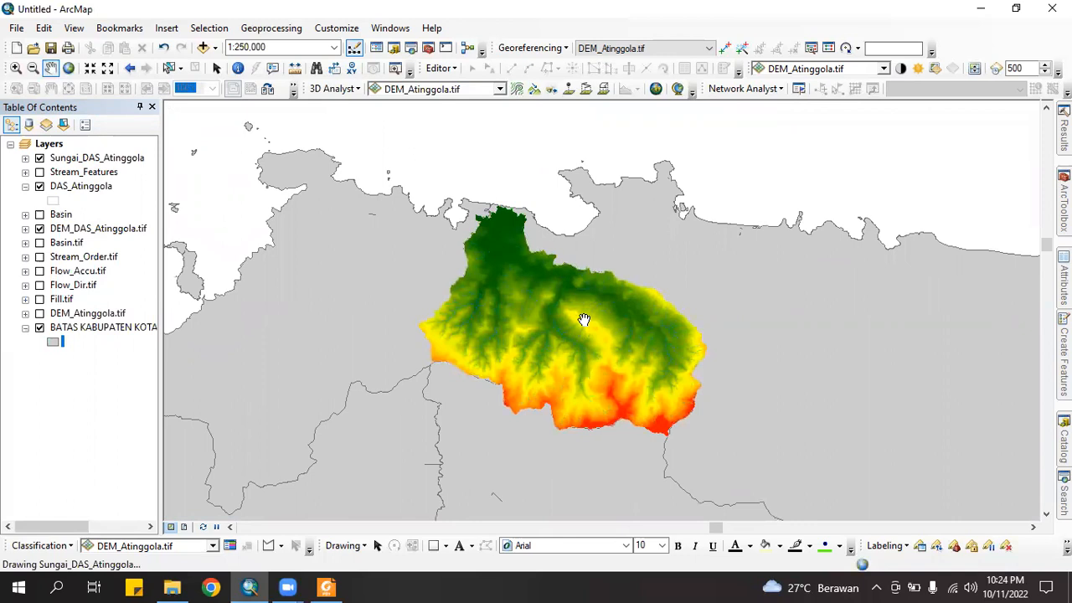
scroll(509, 292, up, 1)
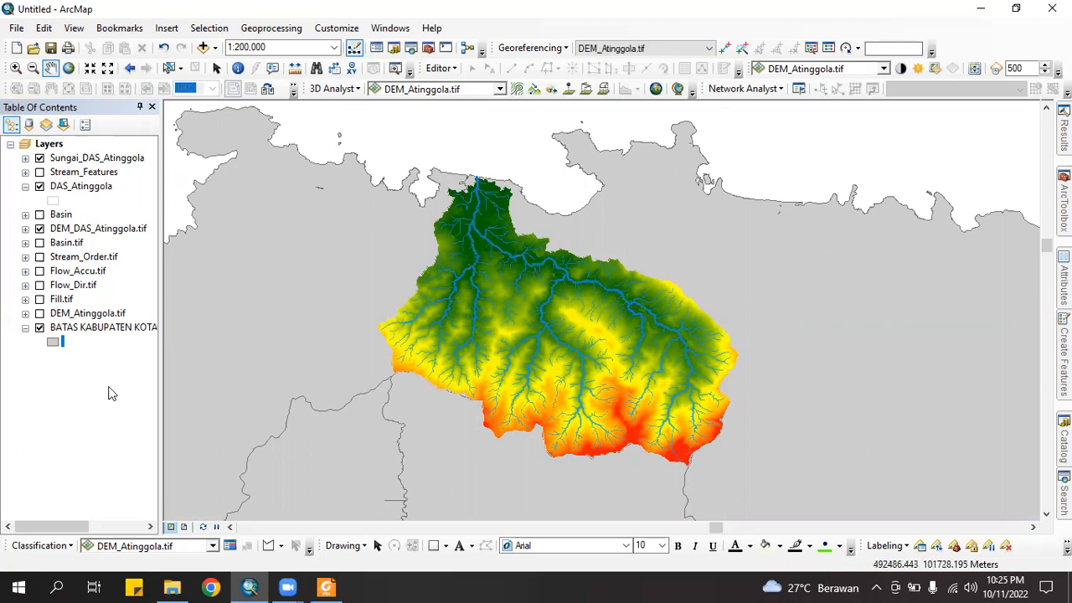
Give the map data frame a light blue background in its Frame properties
right_click(51, 144)
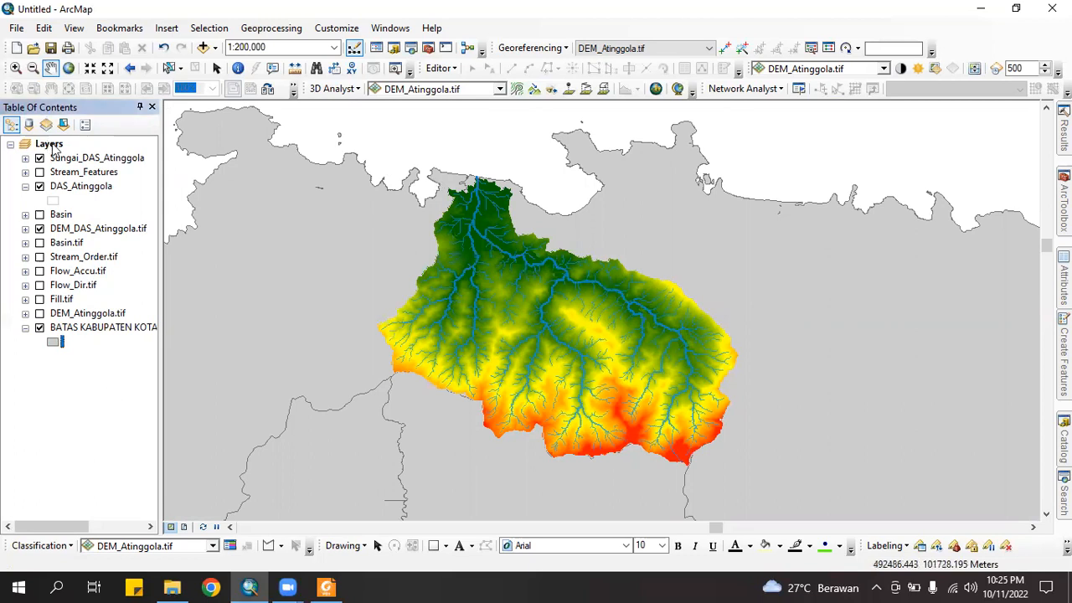
right_click(52, 145)
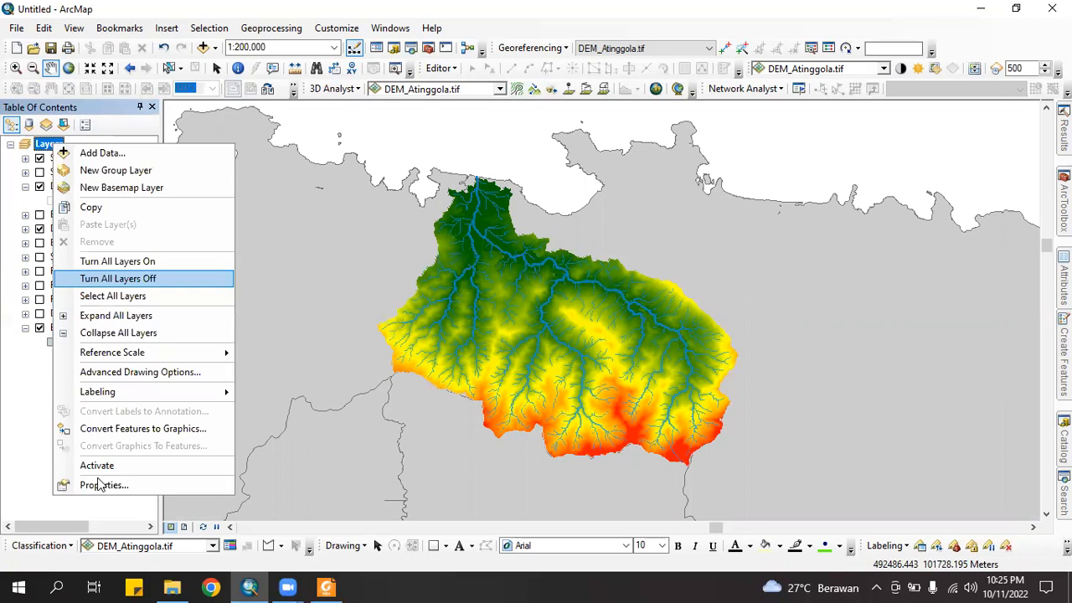
key(Return)
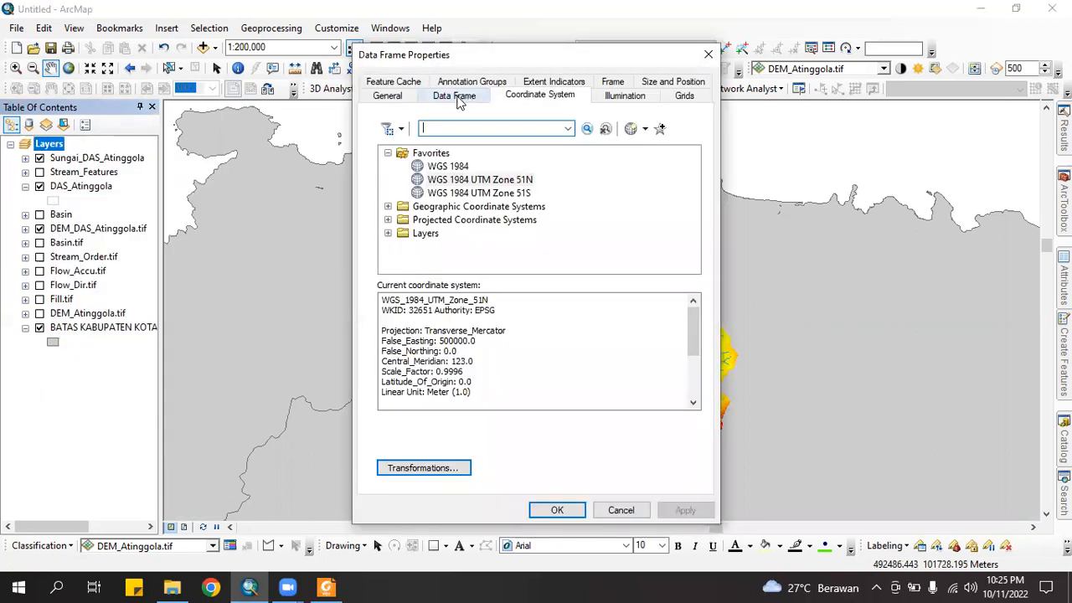
click(454, 95)
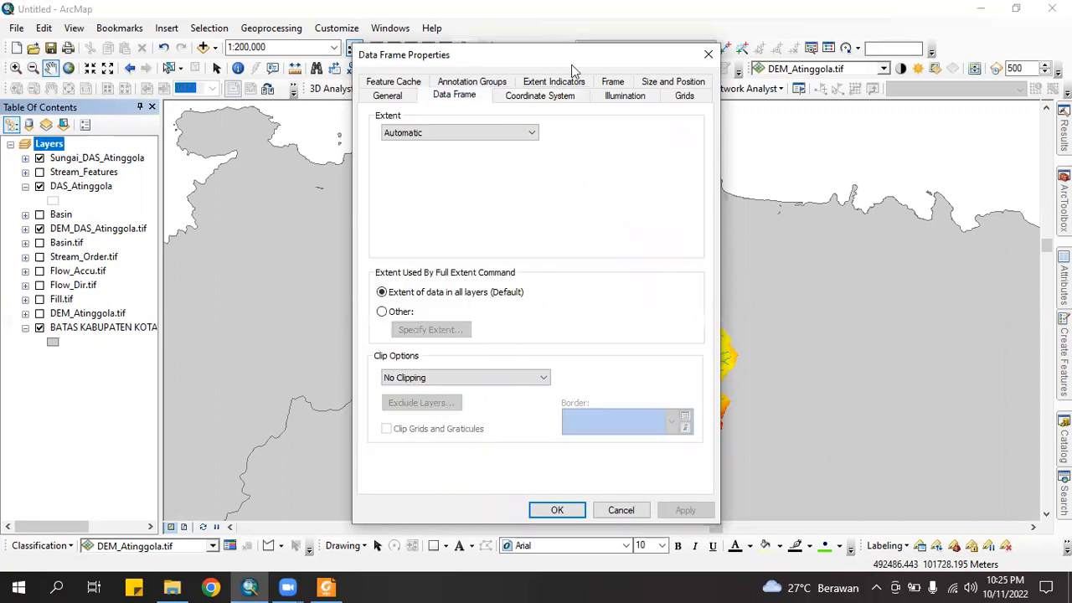
click(612, 82)
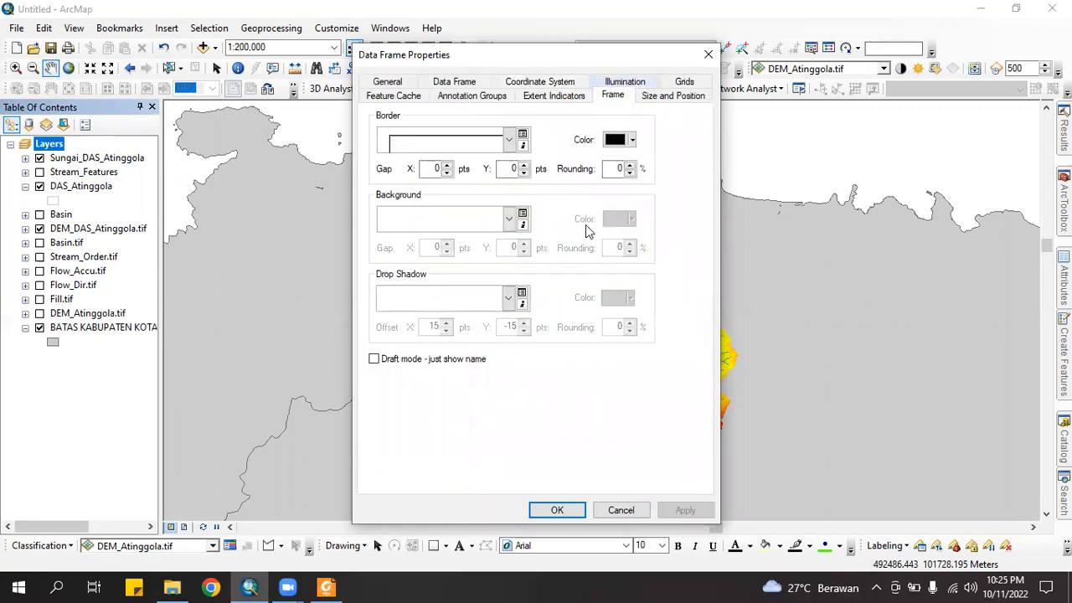
click(509, 221)
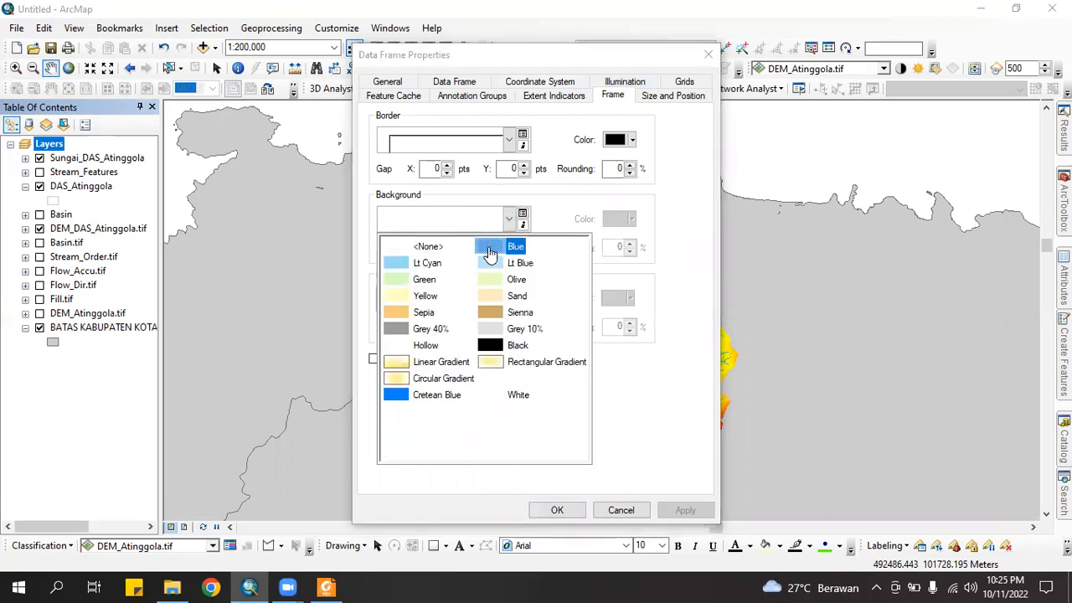
click(491, 247)
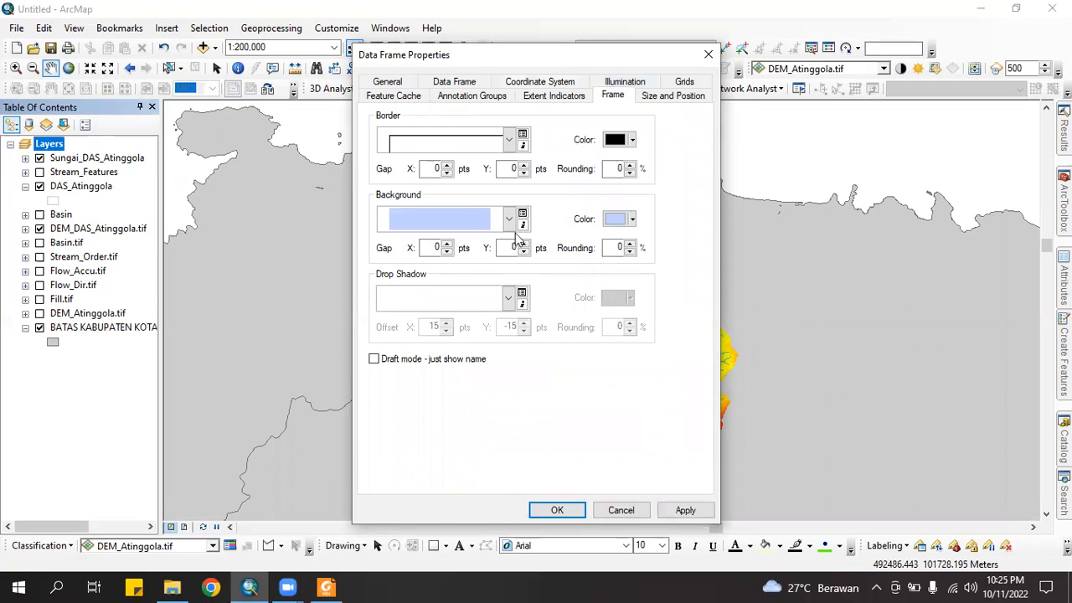
click(508, 219)
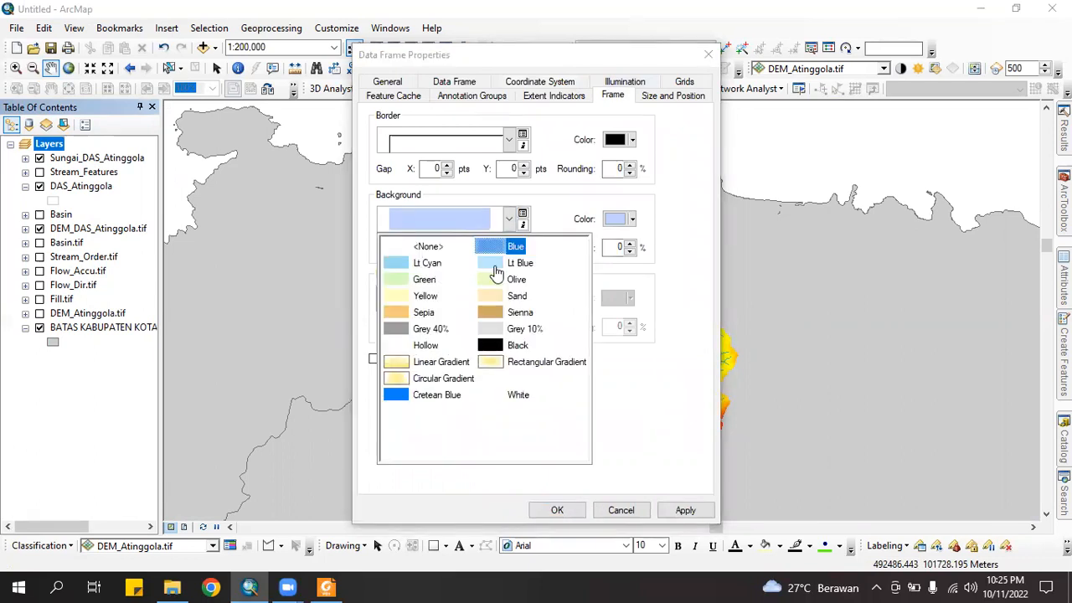
click(510, 264)
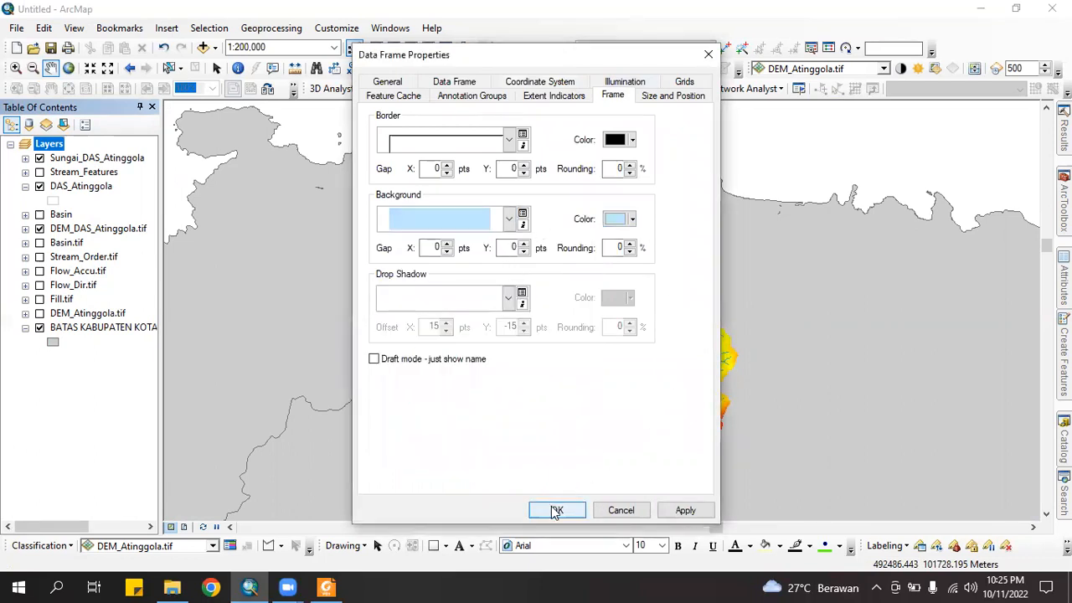
click(555, 508)
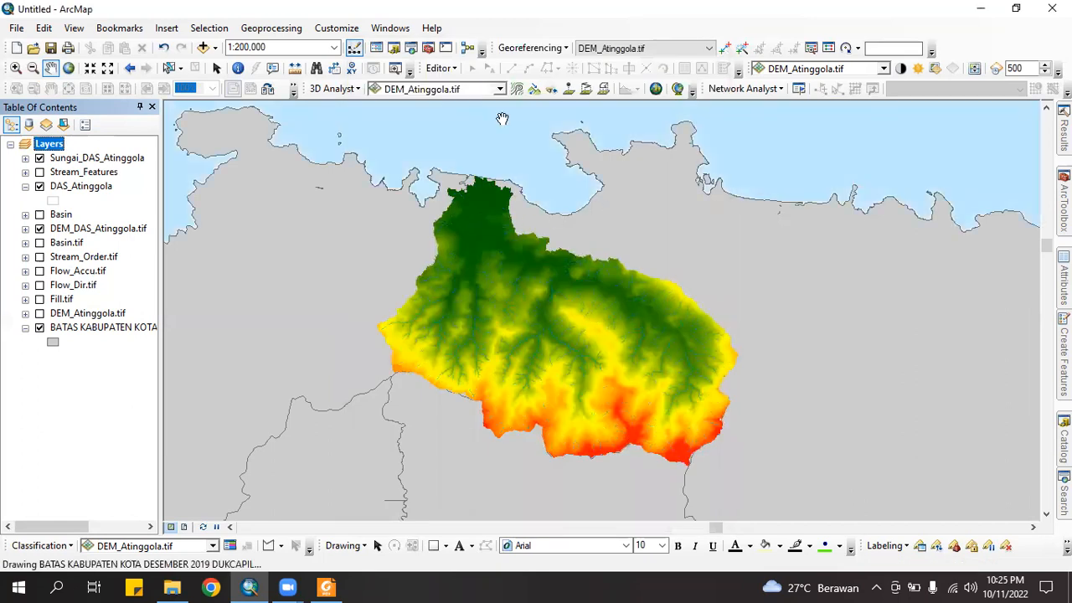
Centre the Atinggola DEM basin in the view and switch to Layout View
drag(503, 117, 526, 345)
drag(593, 189, 821, 266)
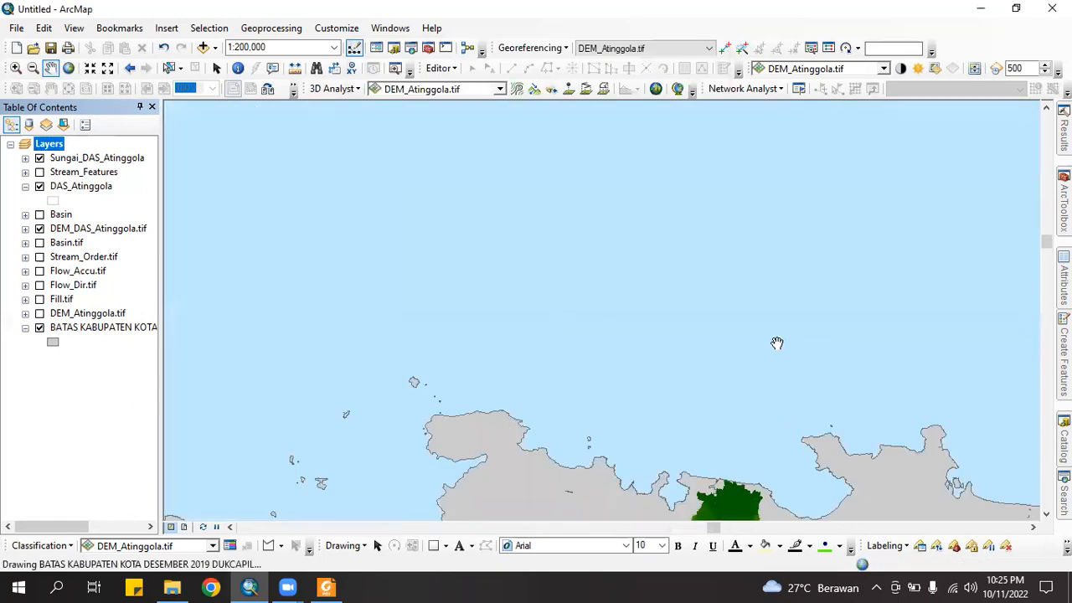
drag(778, 342, 555, 282)
drag(589, 323, 581, 139)
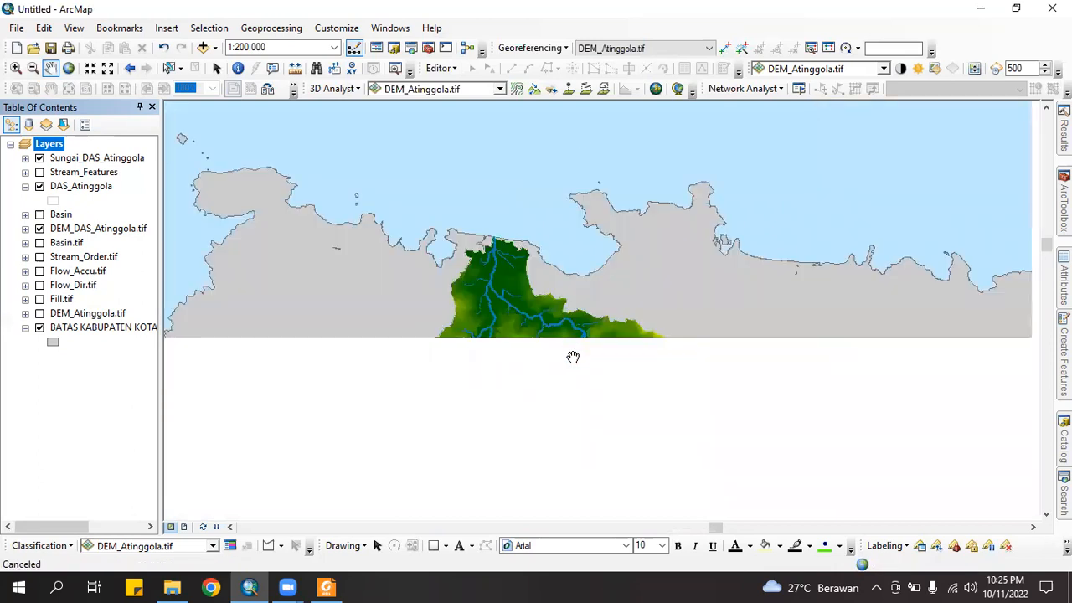
drag(573, 349, 551, 268)
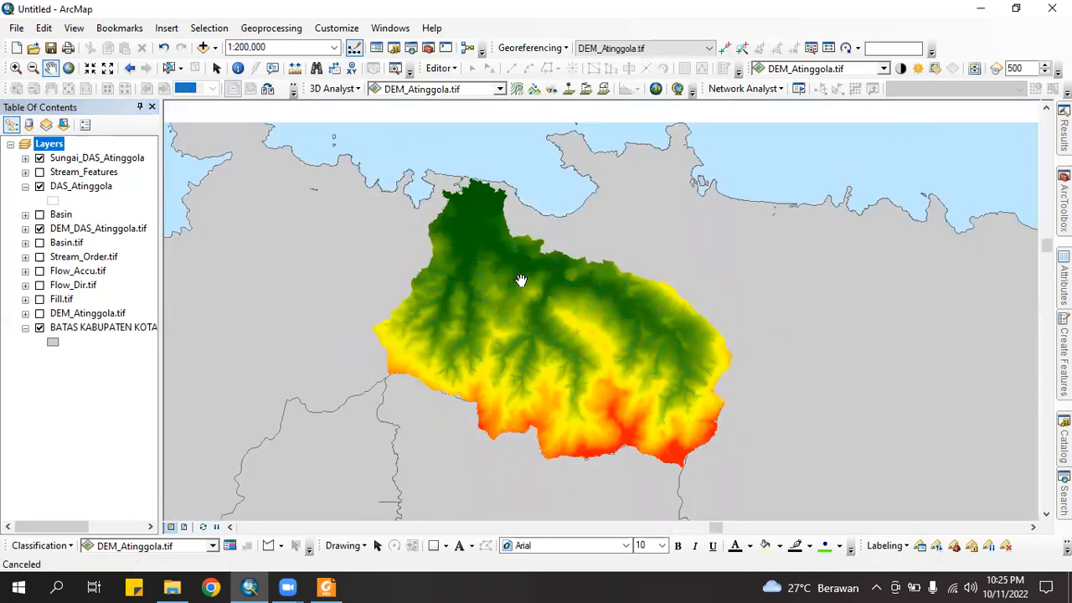
drag(569, 274, 567, 297)
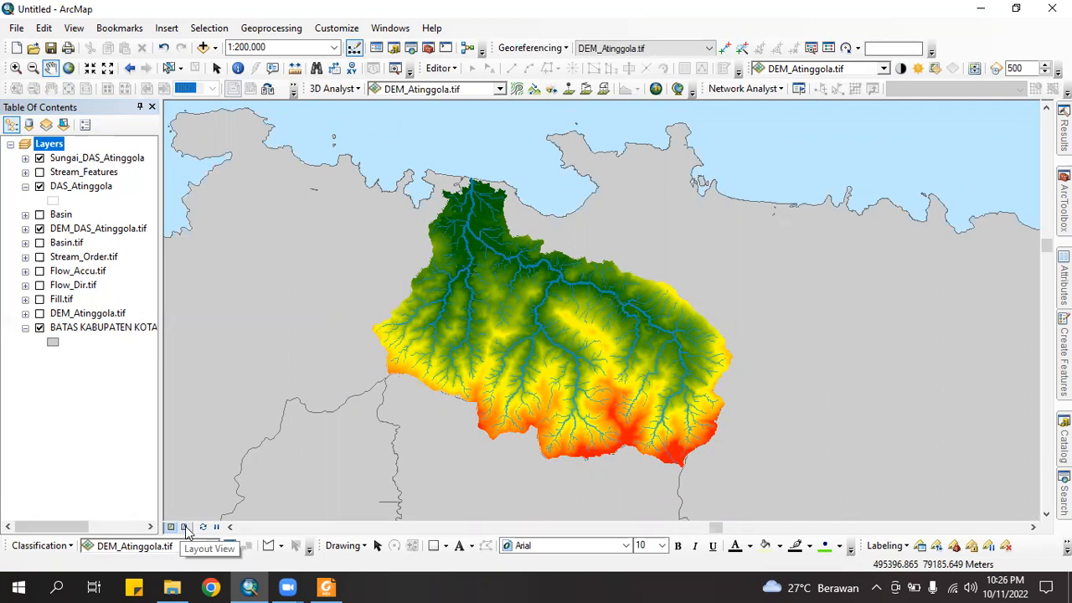
click(185, 528)
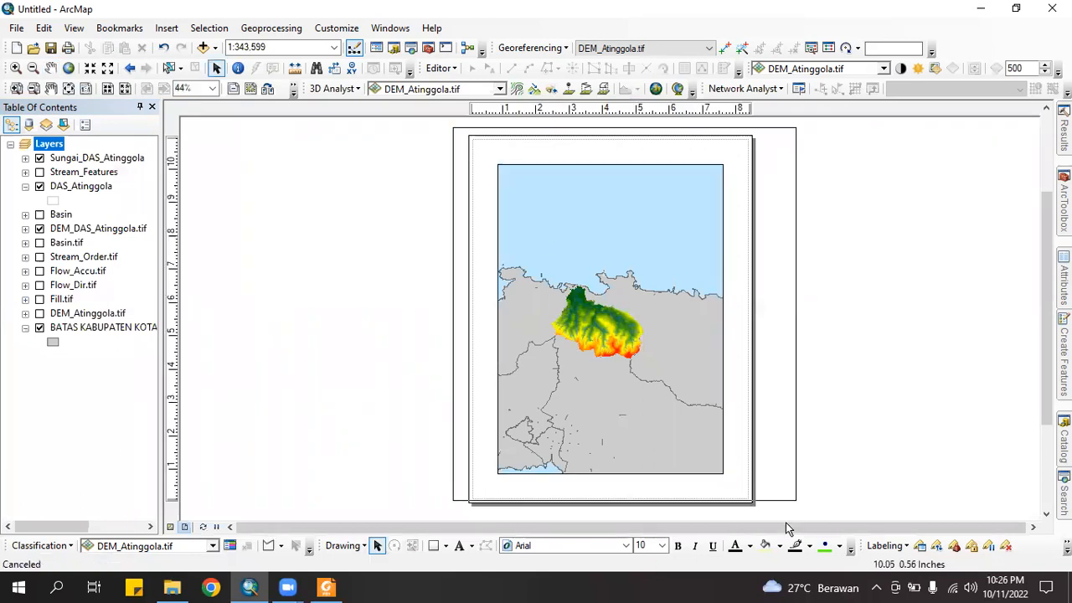
click(495, 203)
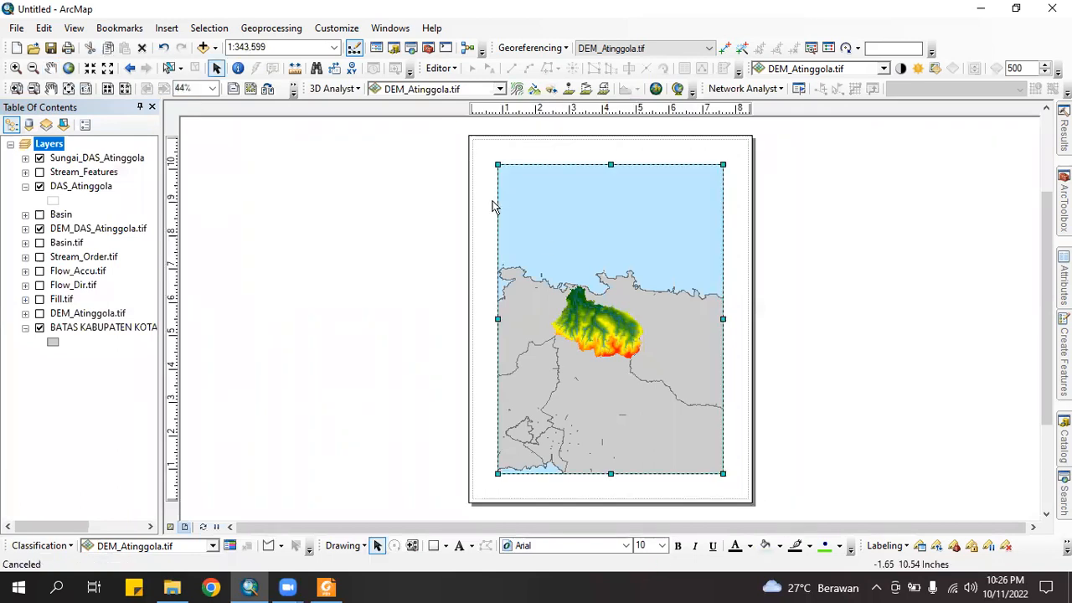
click(461, 144)
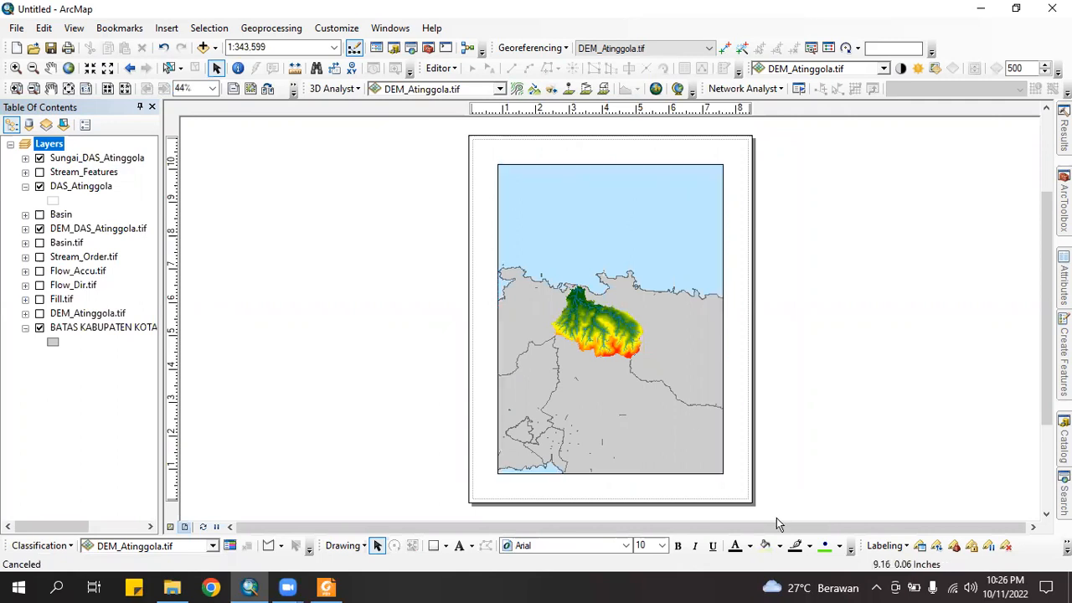
drag(460, 145, 779, 516)
click(432, 132)
In Page and Print Setup, choose A4 210 x 297 mm paper in landscape orientation
click(18, 28)
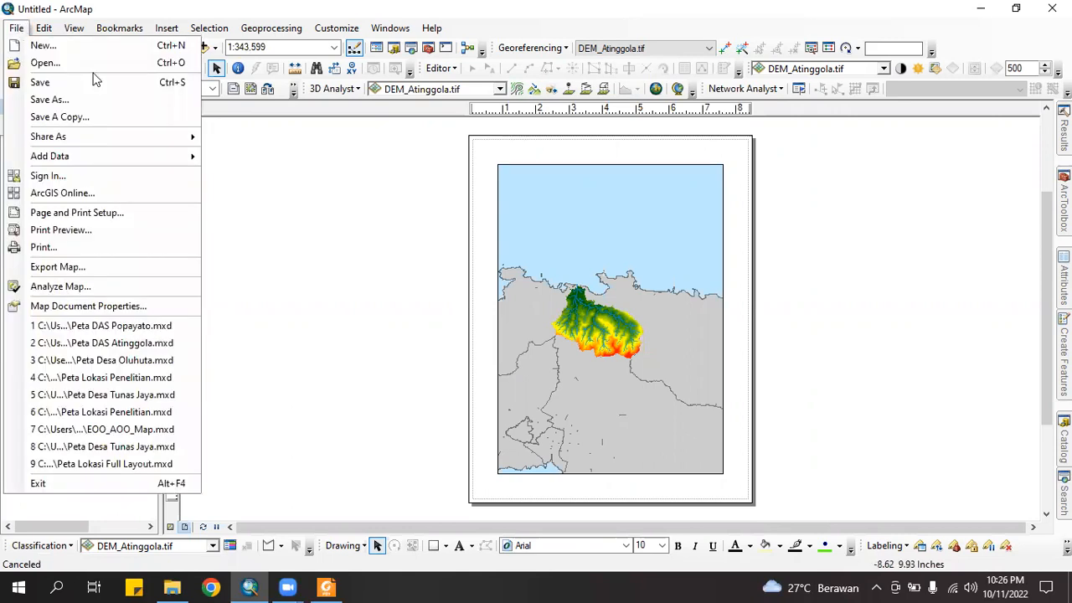
click(120, 220)
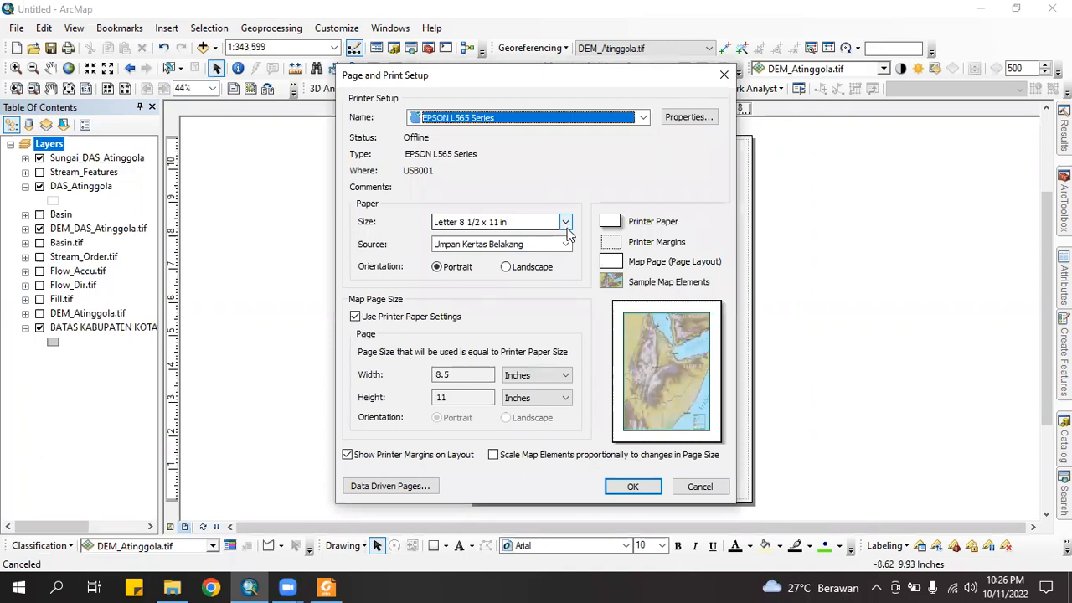
click(566, 223)
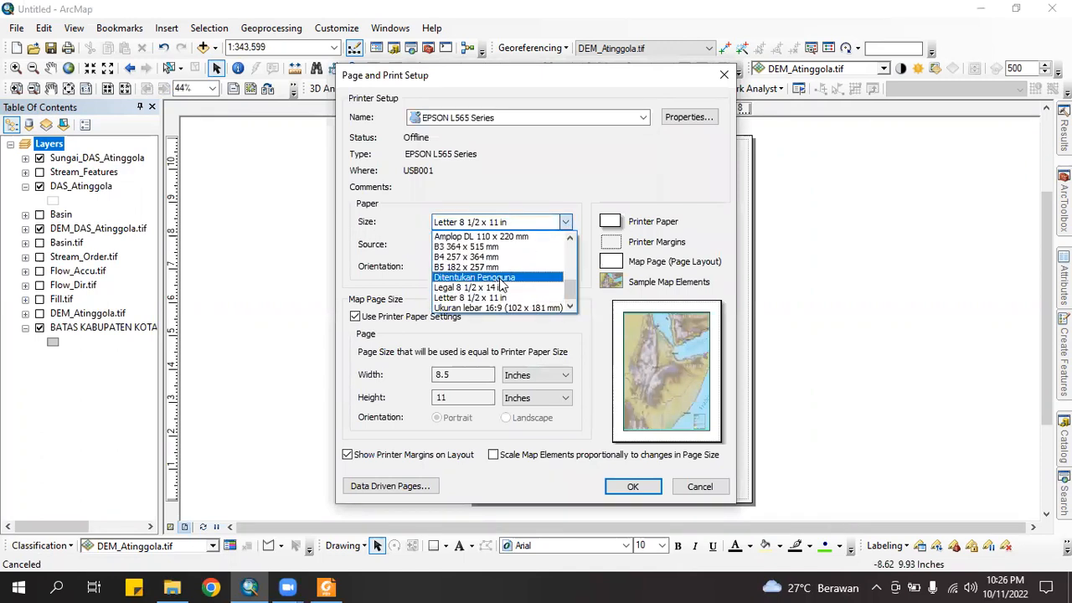
scroll(465, 289, up, 5)
scroll(462, 289, down, 1)
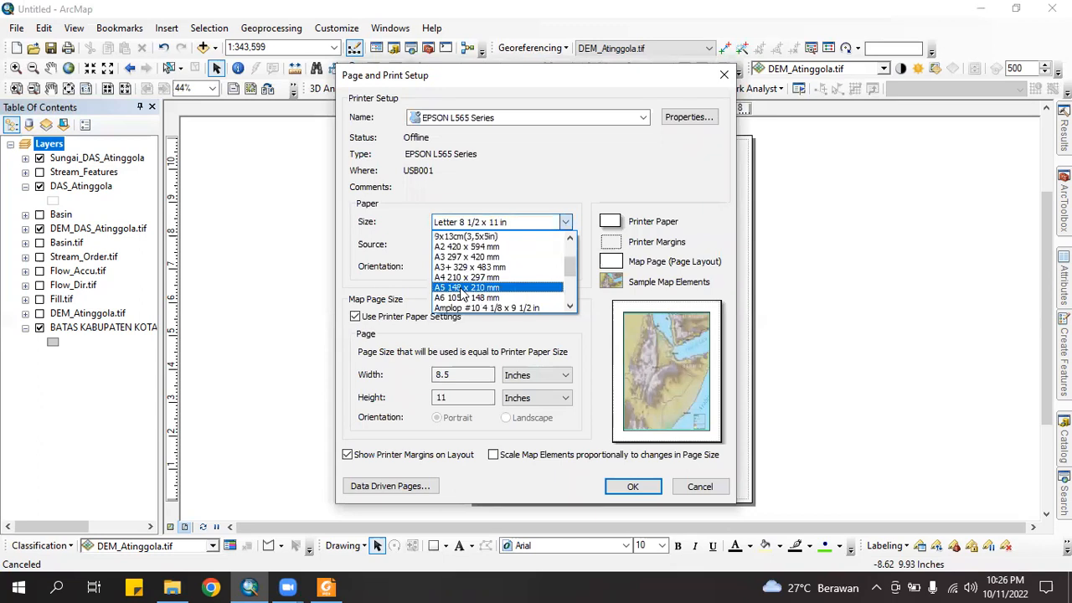
click(460, 281)
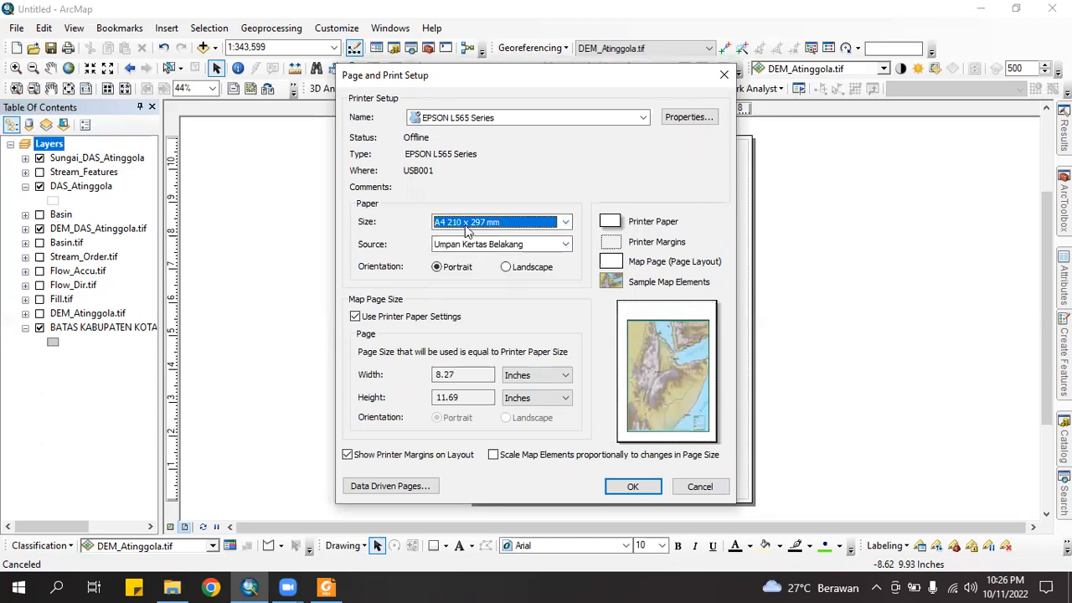
click(506, 266)
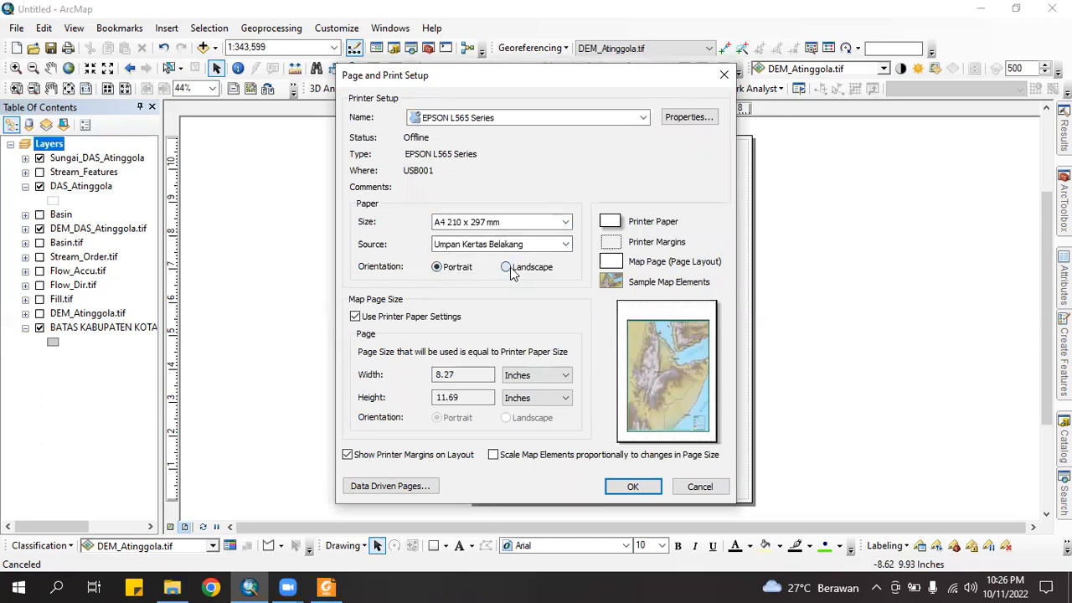
click(632, 489)
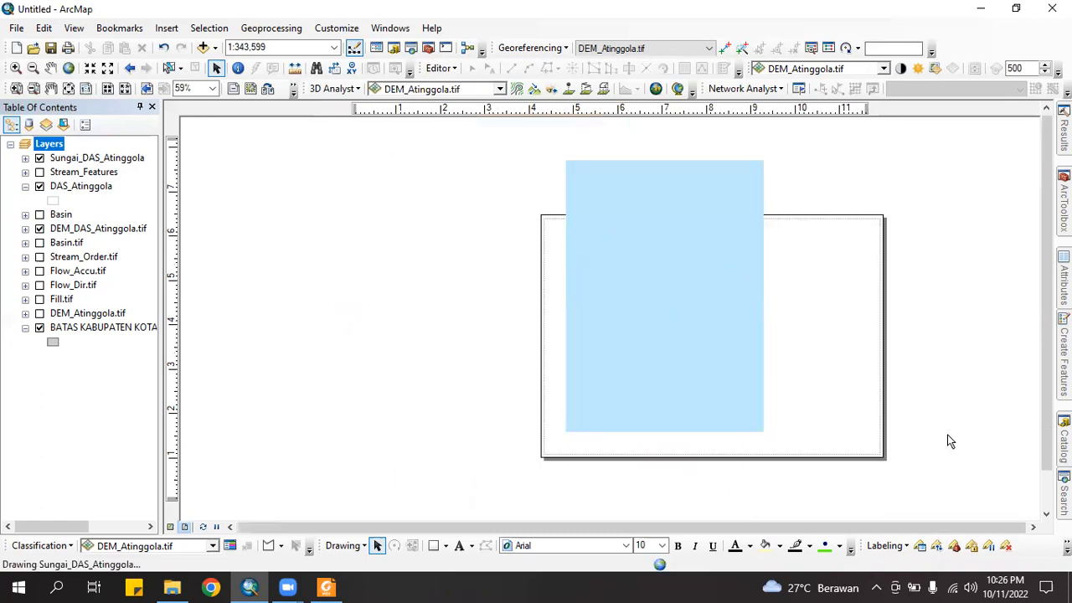
Shrink the map frame and add vertical guides at about 3.8 and 8.2 inches
click(681, 202)
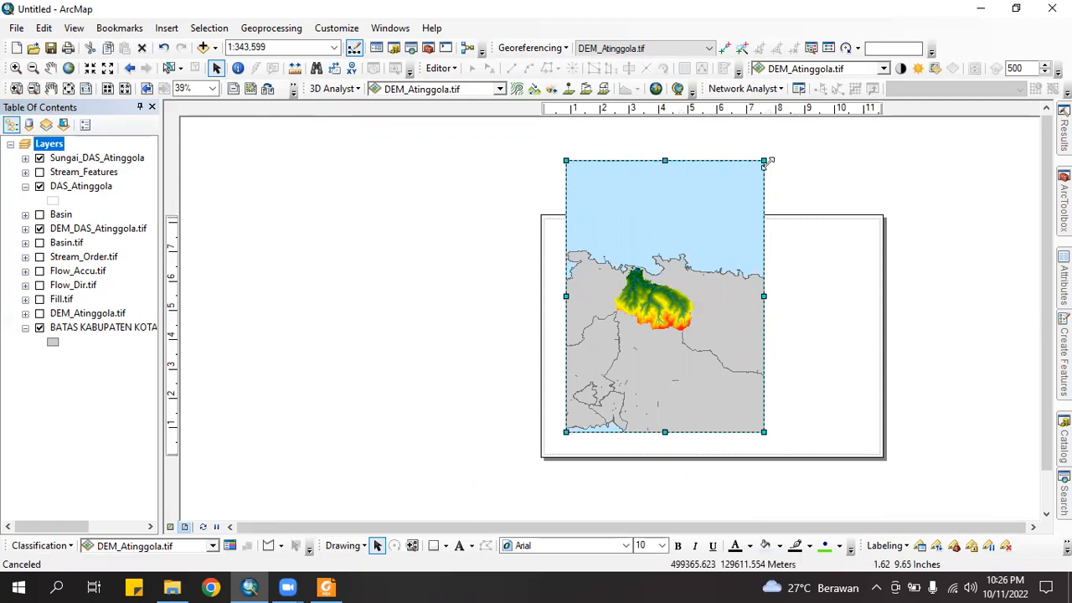
drag(764, 160, 779, 233)
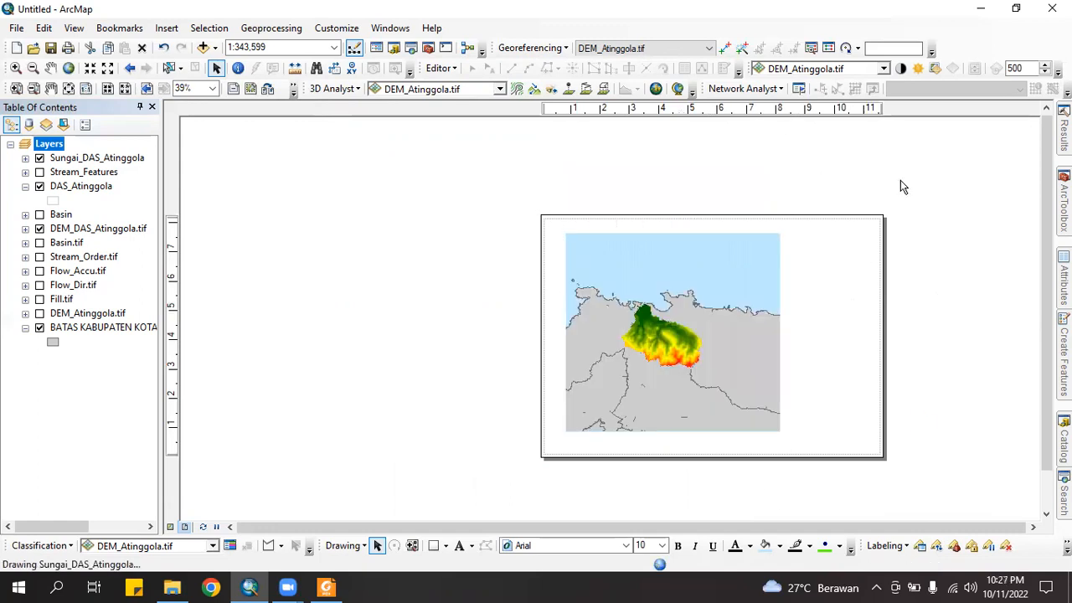
click(646, 109)
drag(650, 111, 662, 112)
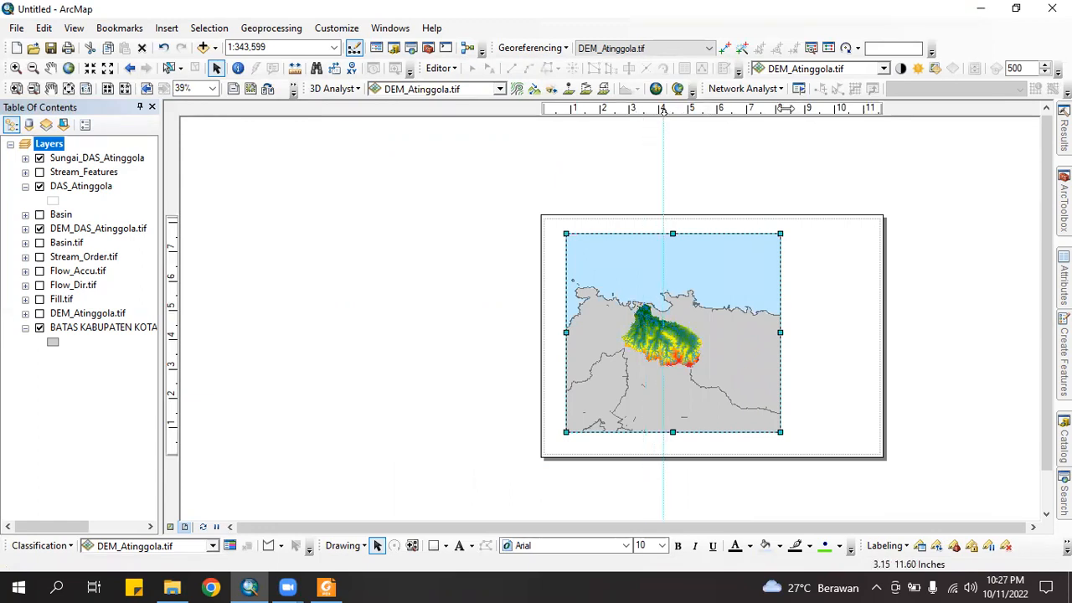
click(786, 109)
drag(785, 110, 779, 110)
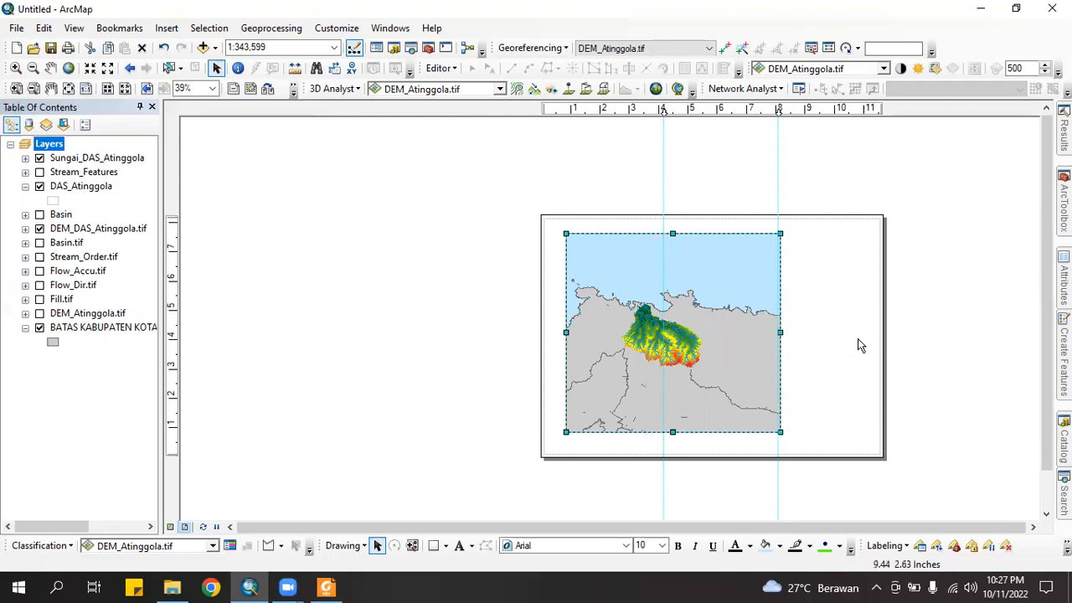
Resize the map frame to fill the left portion of the landscape page
click(491, 308)
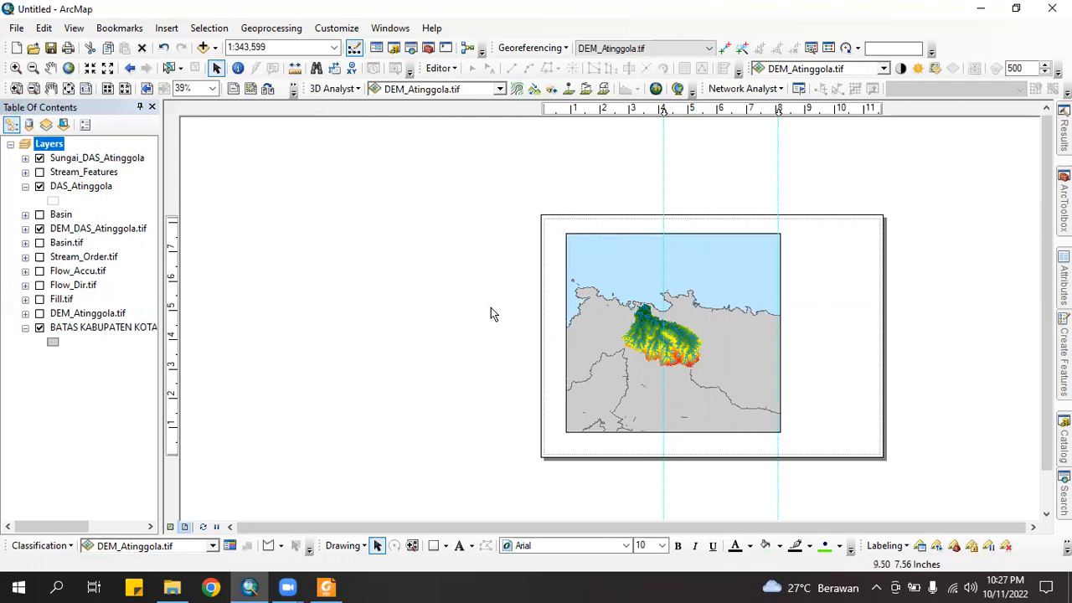
click(563, 235)
drag(552, 237, 552, 230)
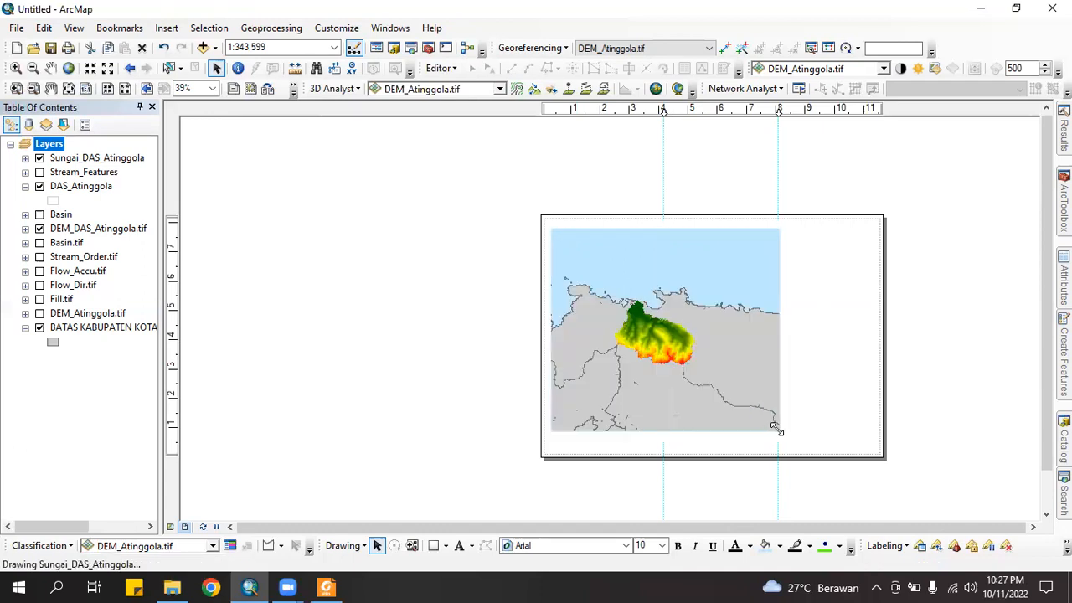
drag(778, 439, 778, 448)
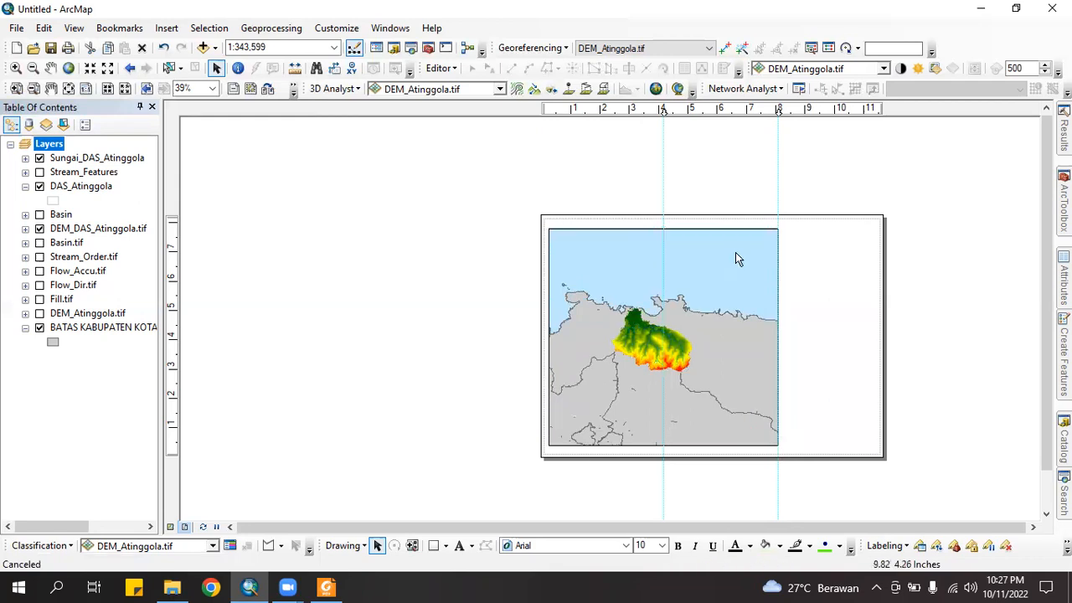
drag(776, 227, 777, 223)
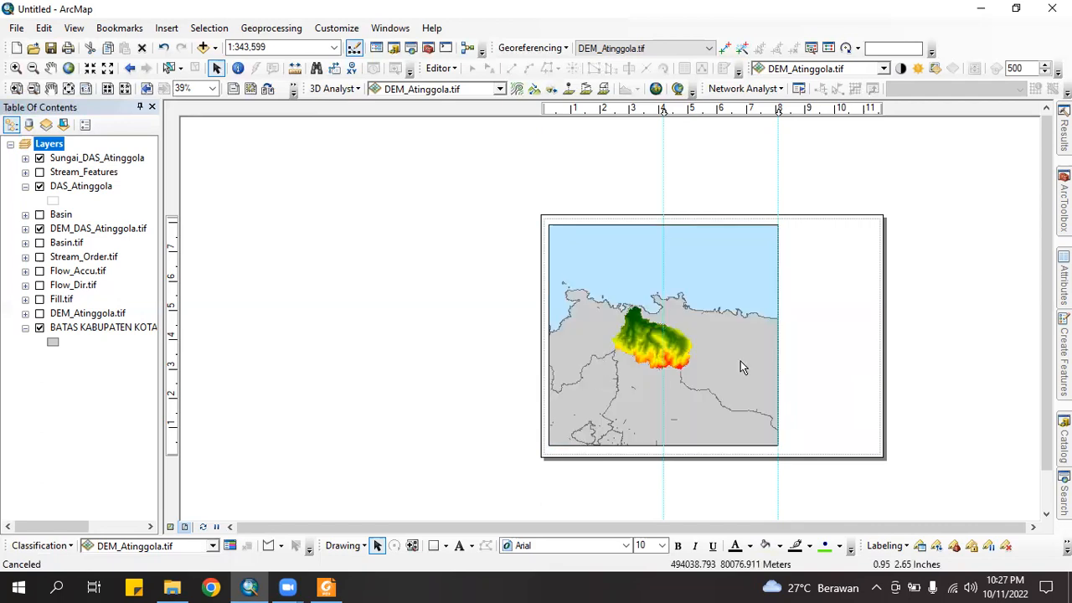
scroll(930, 379, down, 1)
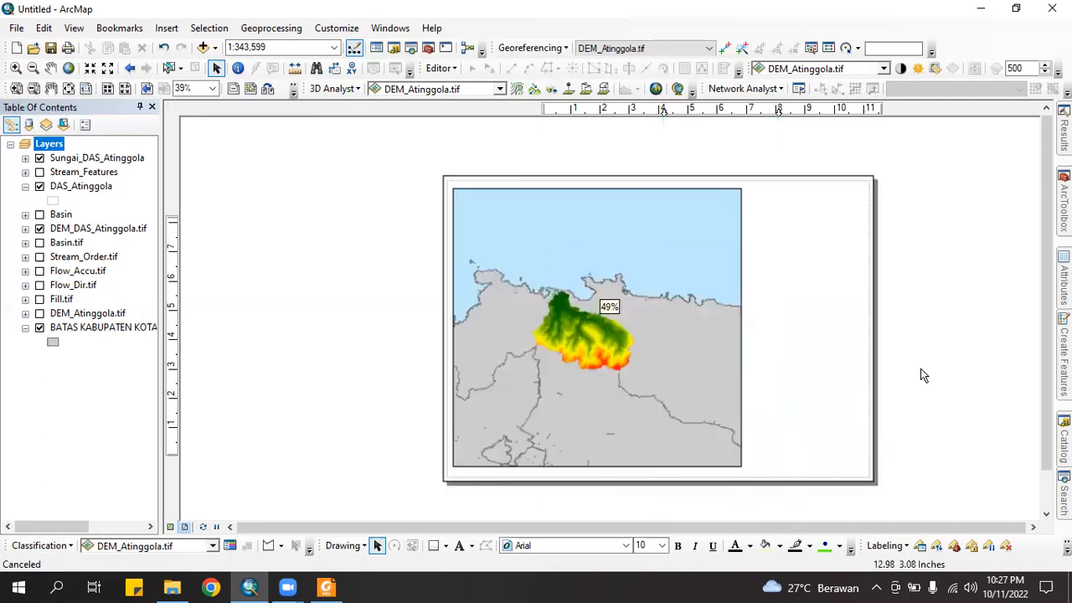
click(434, 545)
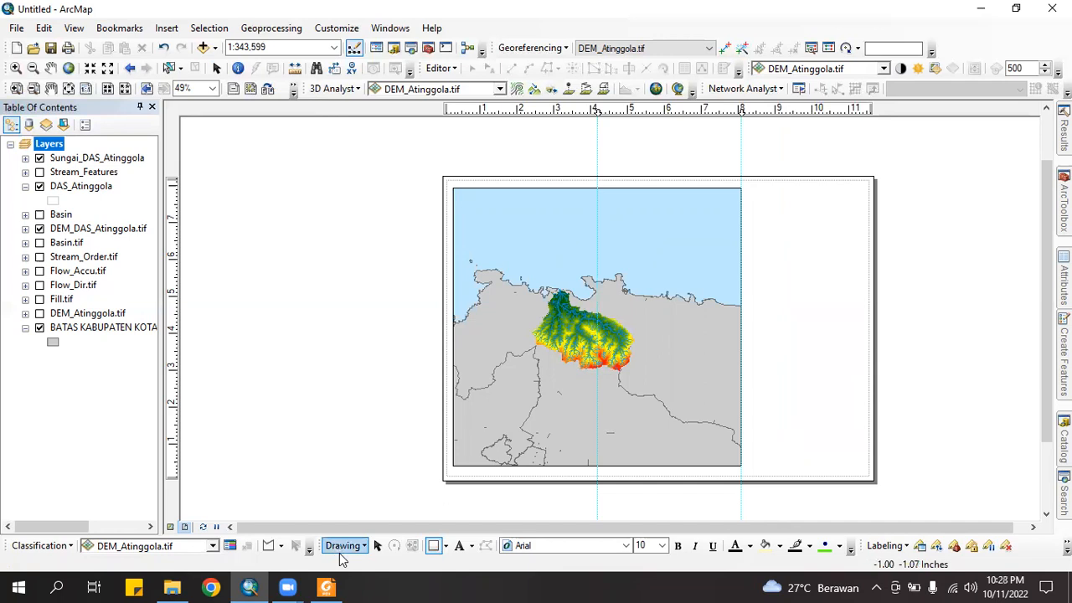
right_click(954, 40)
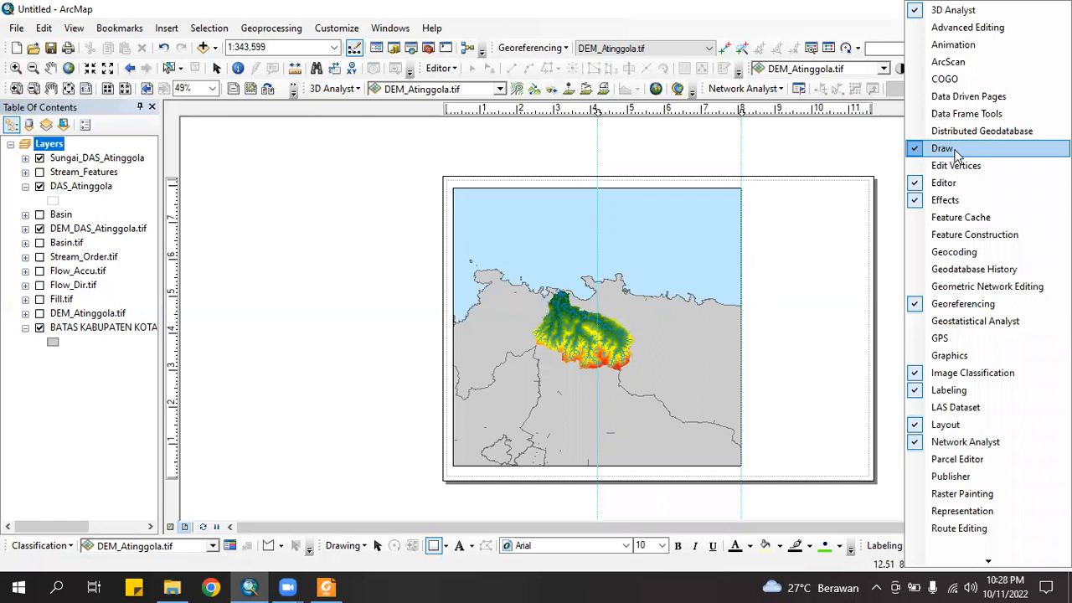
click(955, 151)
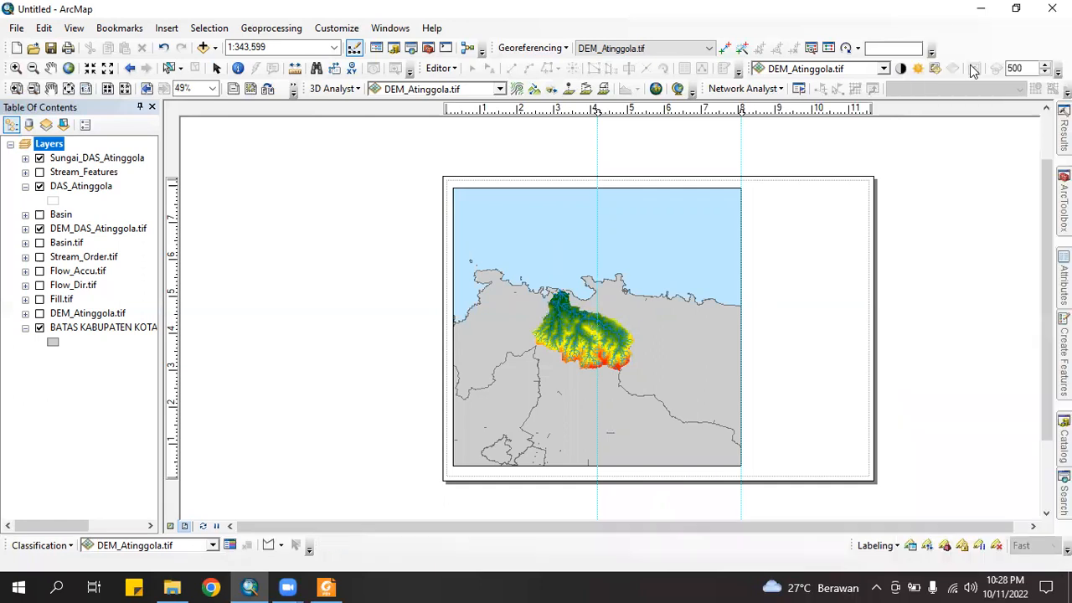
right_click(975, 41)
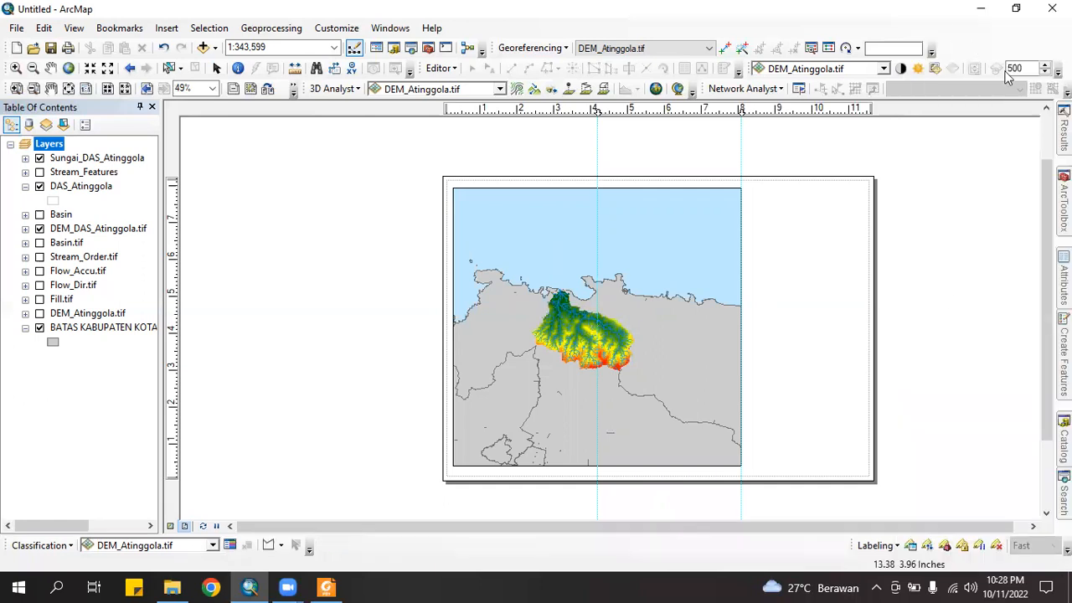
click(956, 151)
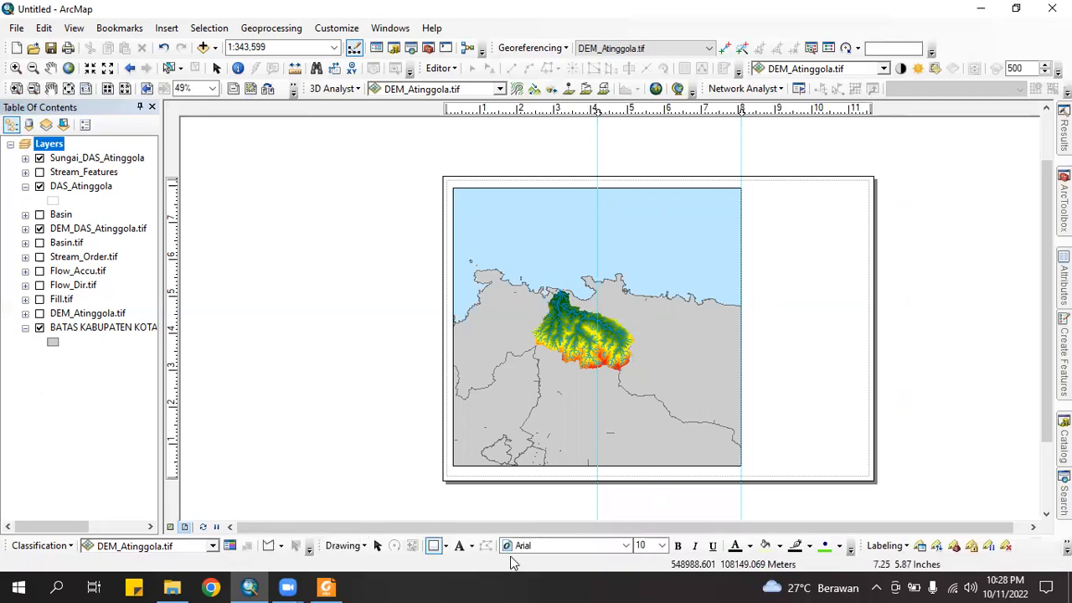
Draw a rectangle covering the whole layout page
click(437, 550)
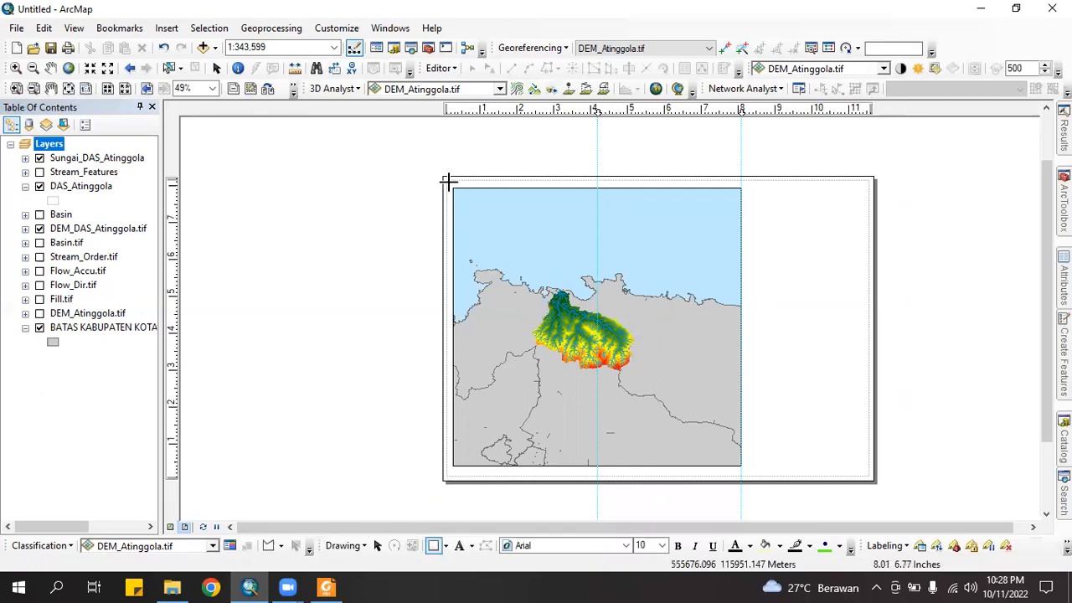
drag(446, 178, 868, 478)
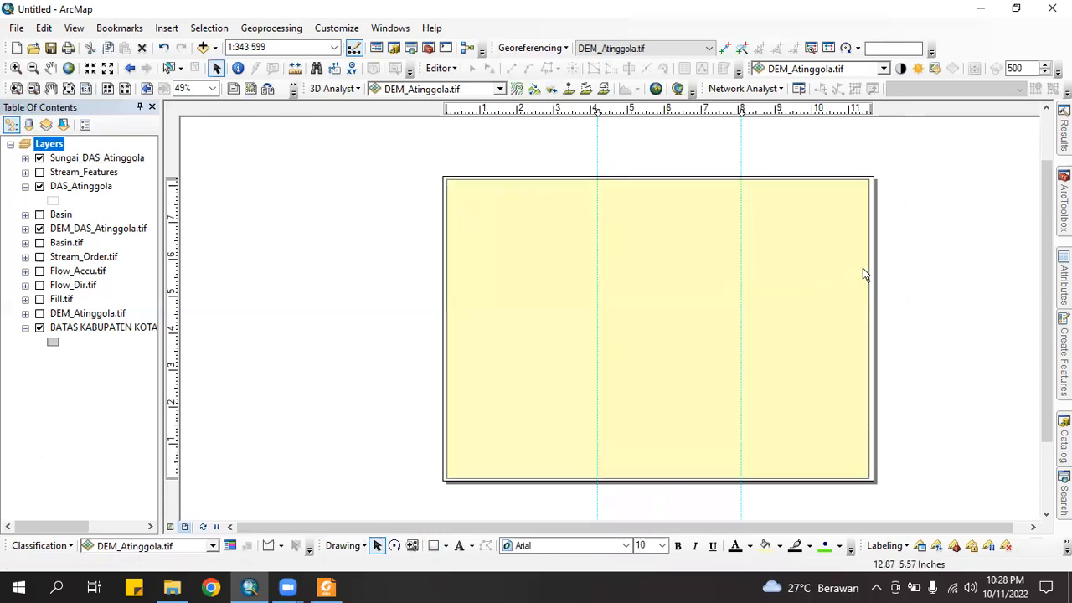
click(818, 262)
Give the rectangle no fill and a black outline
right_click(818, 257)
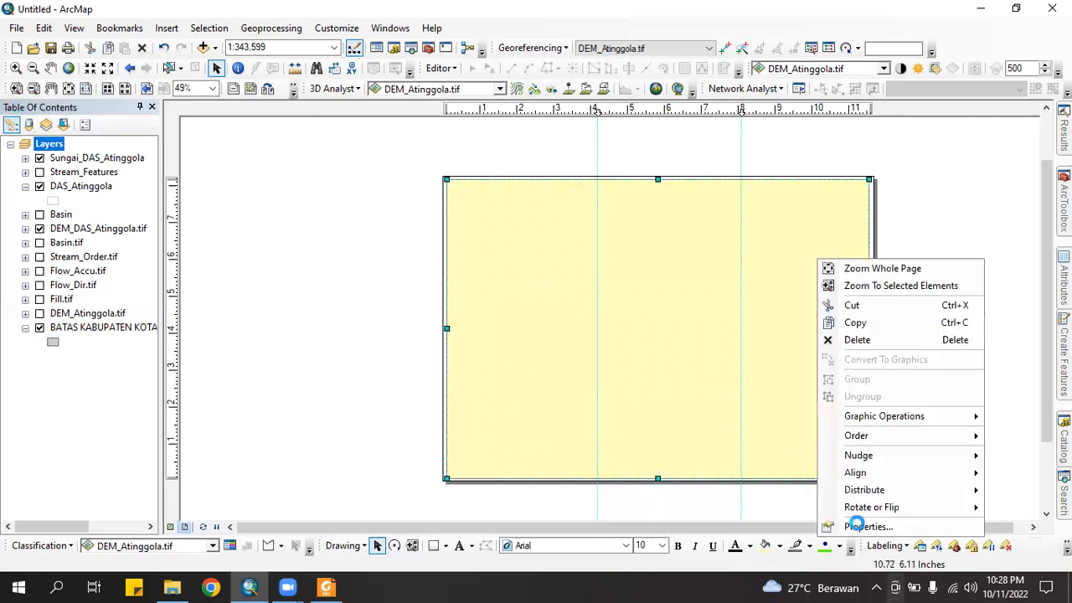
click(847, 525)
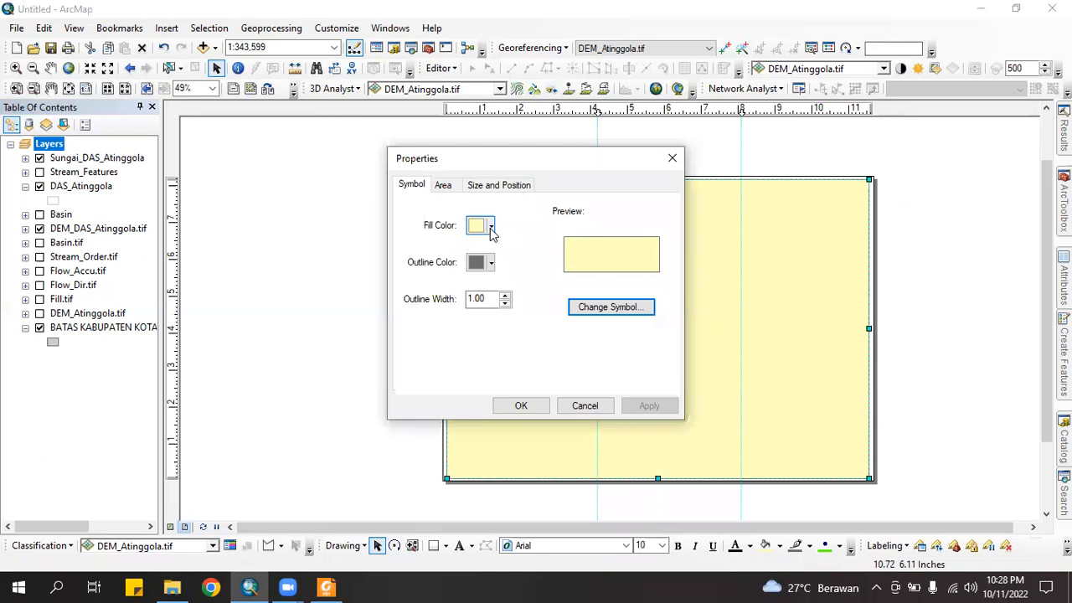
click(492, 227)
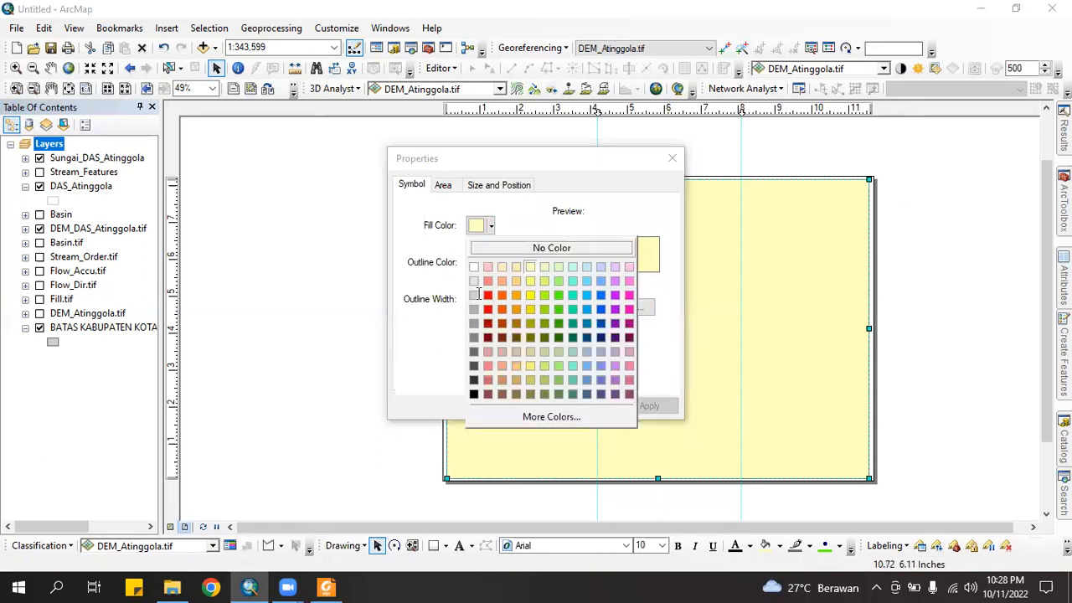
click(474, 284)
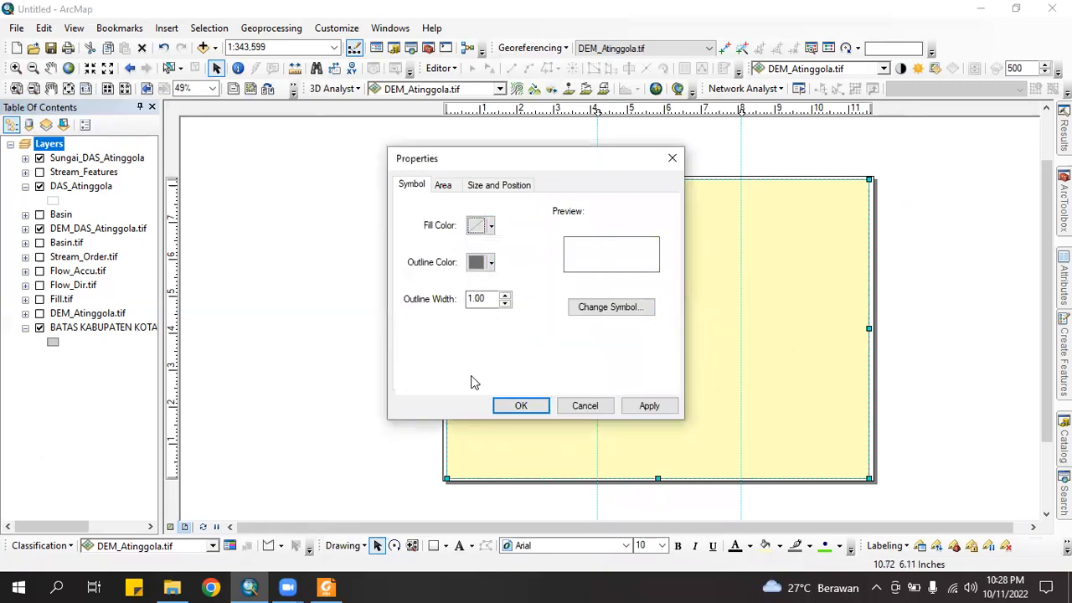
click(491, 263)
click(484, 303)
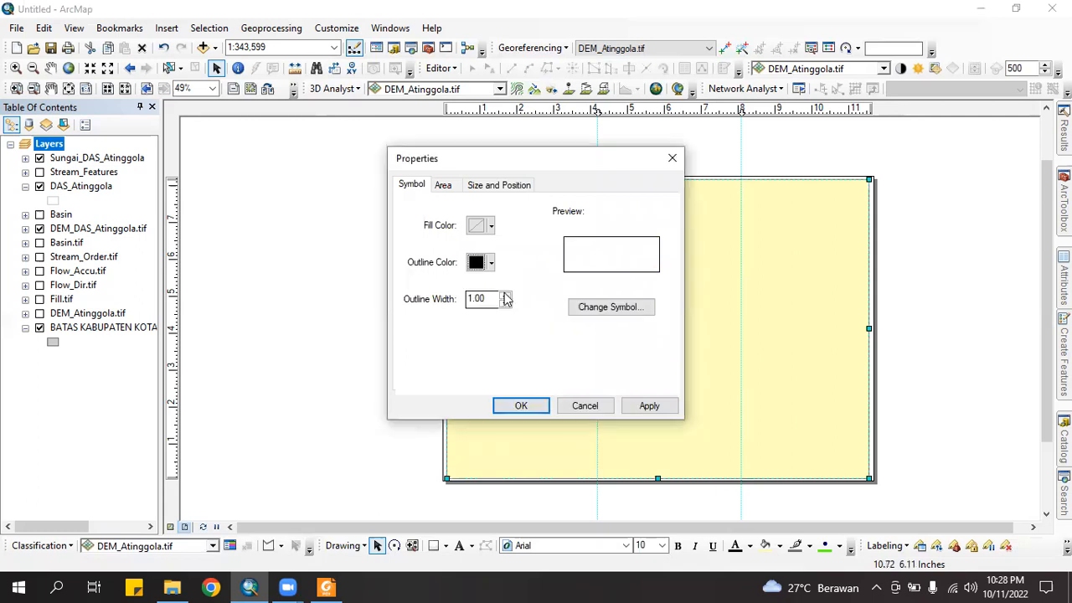
click(530, 406)
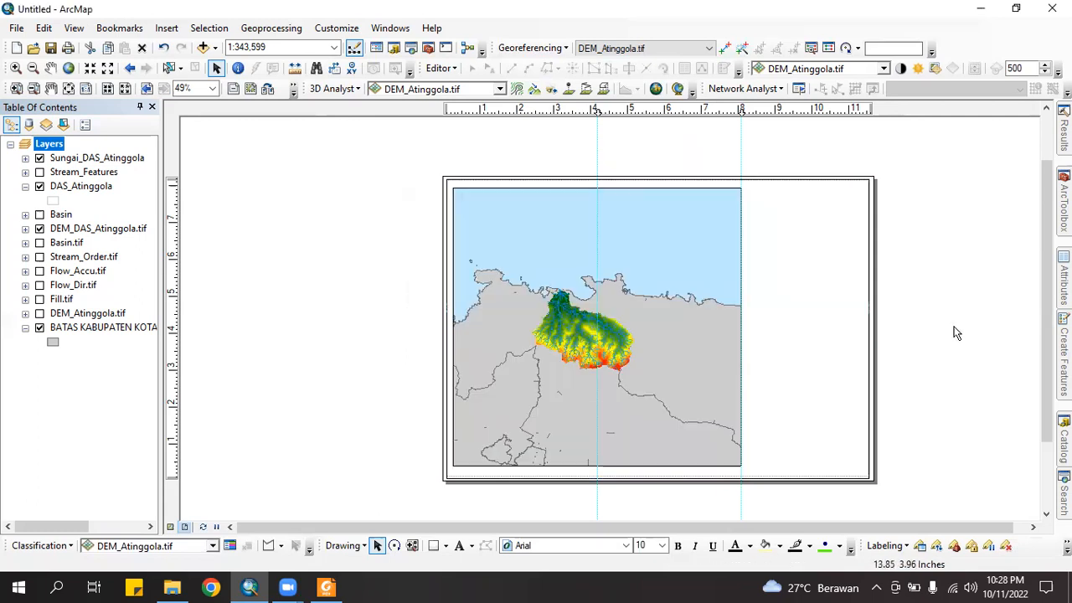
click(956, 332)
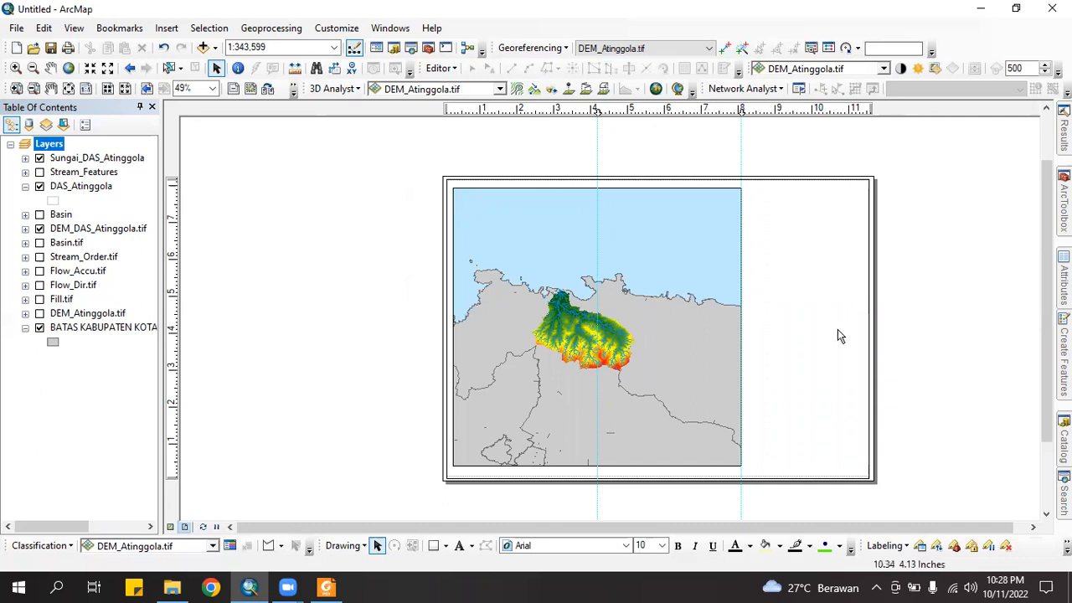
Select the data frame and zoom in stepwise from 1:300,000 to 1:150,000
click(555, 315)
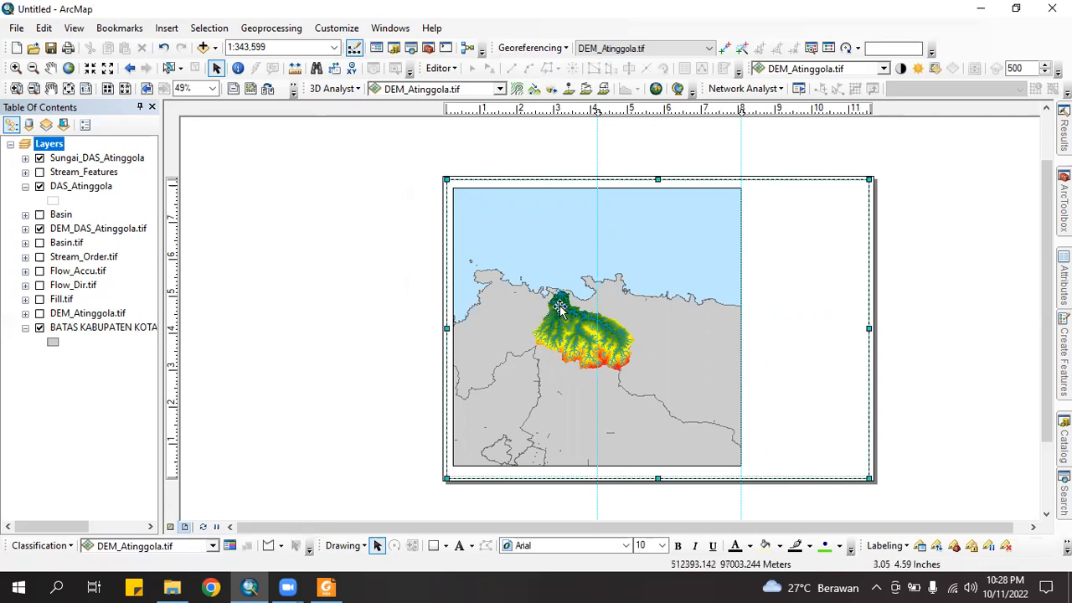
click(595, 314)
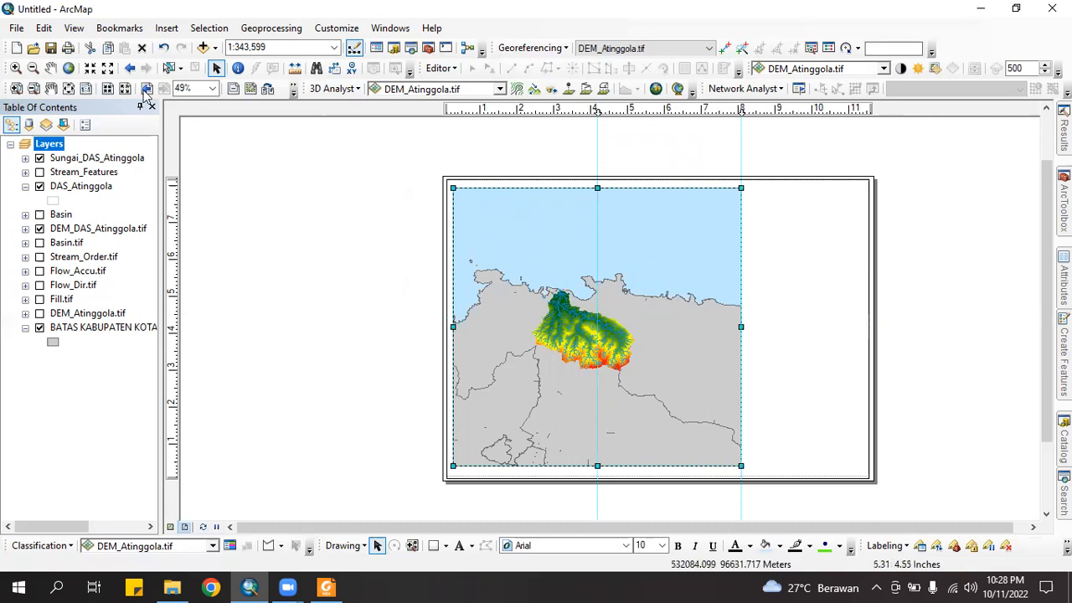
click(88, 68)
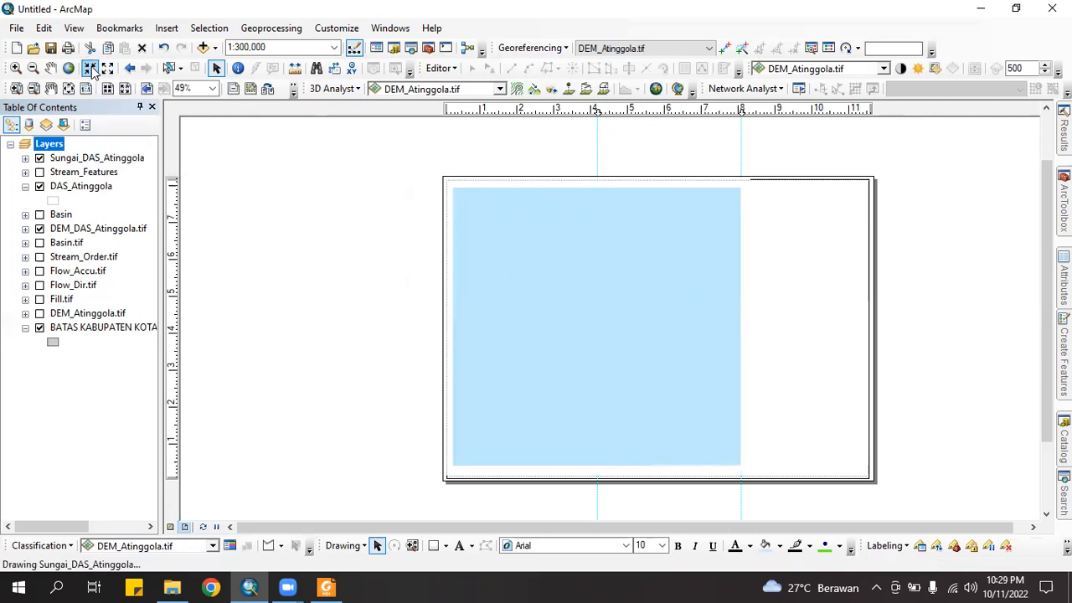
click(89, 68)
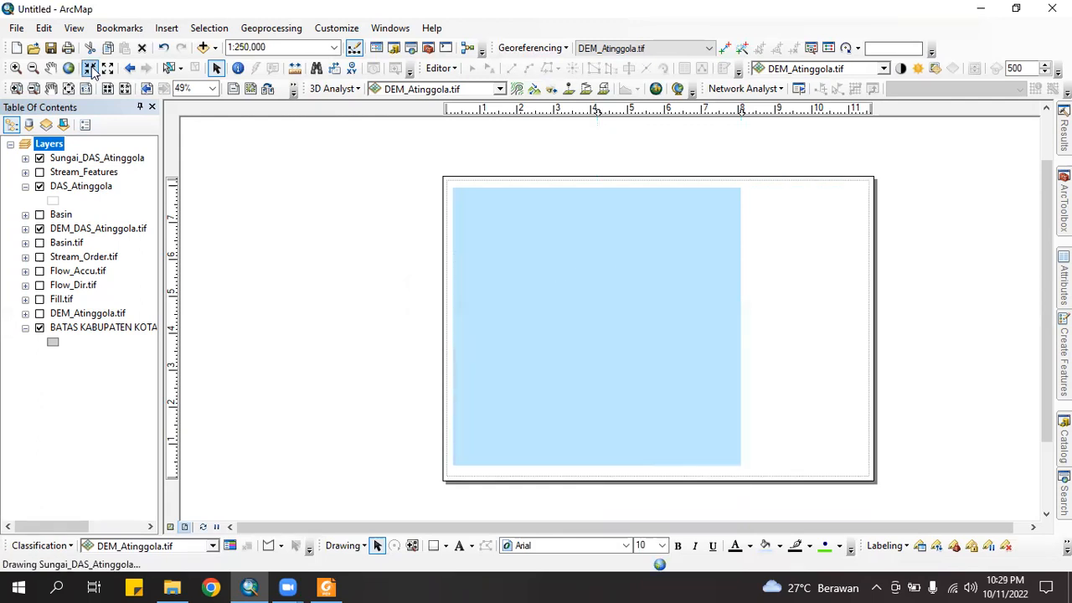
click(88, 68)
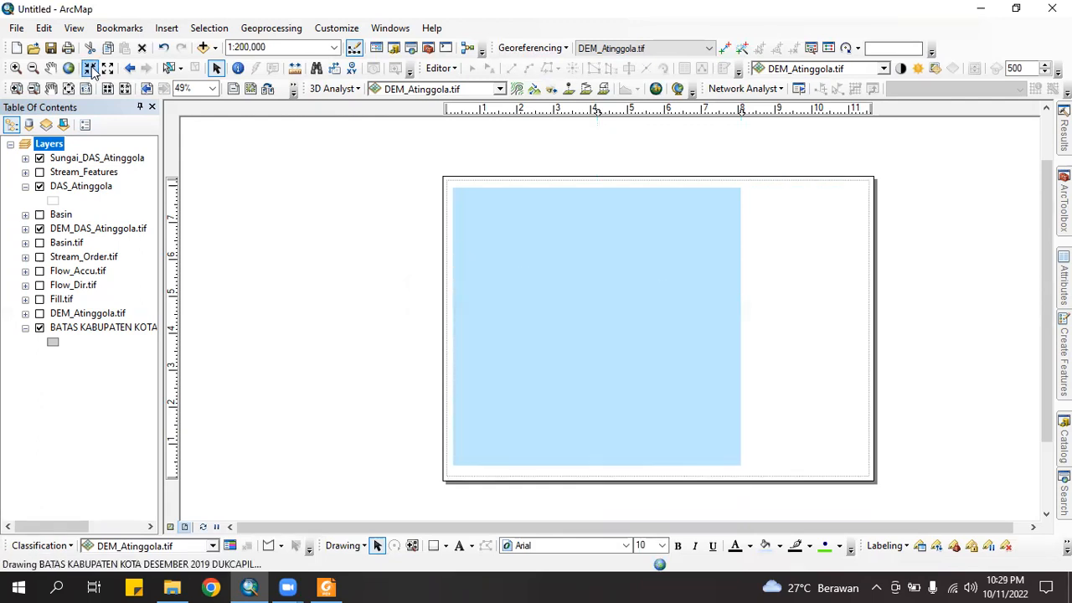
click(89, 68)
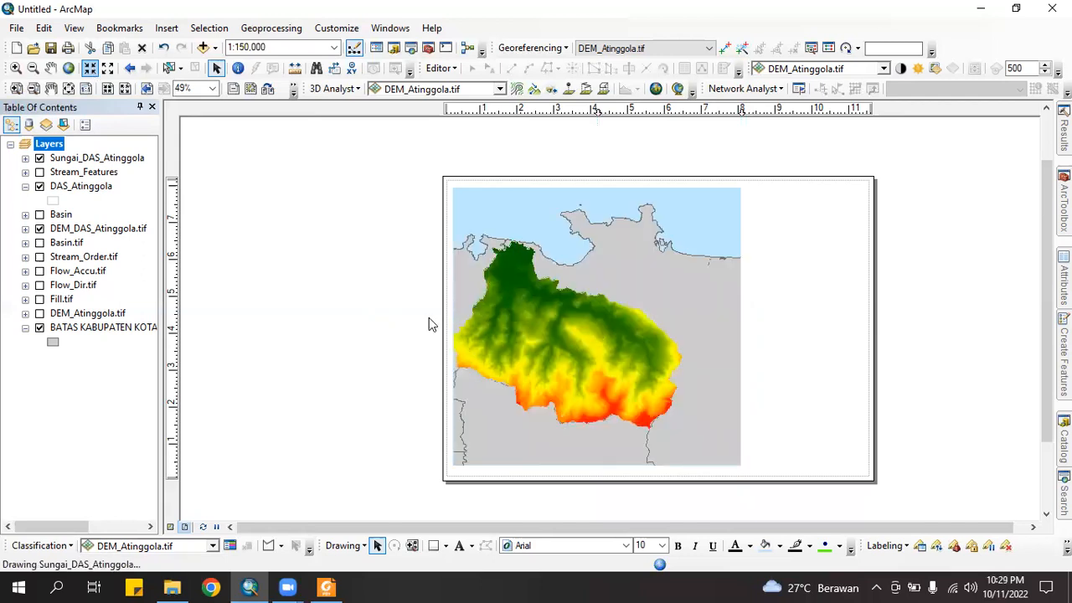
Pan the map to centre the watershed within the data frame
click(52, 70)
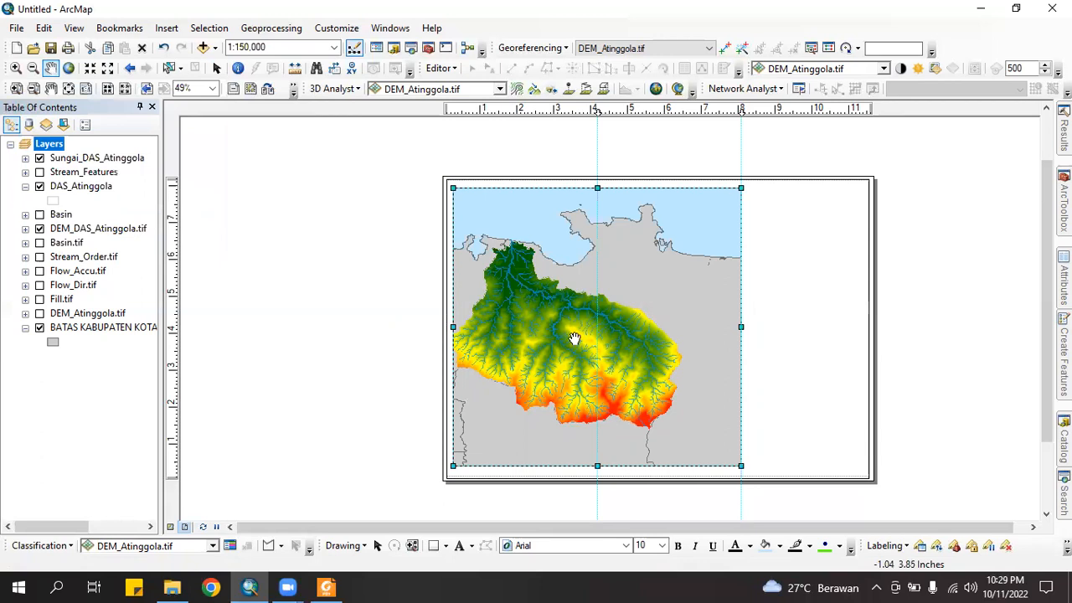
drag(575, 339, 593, 335)
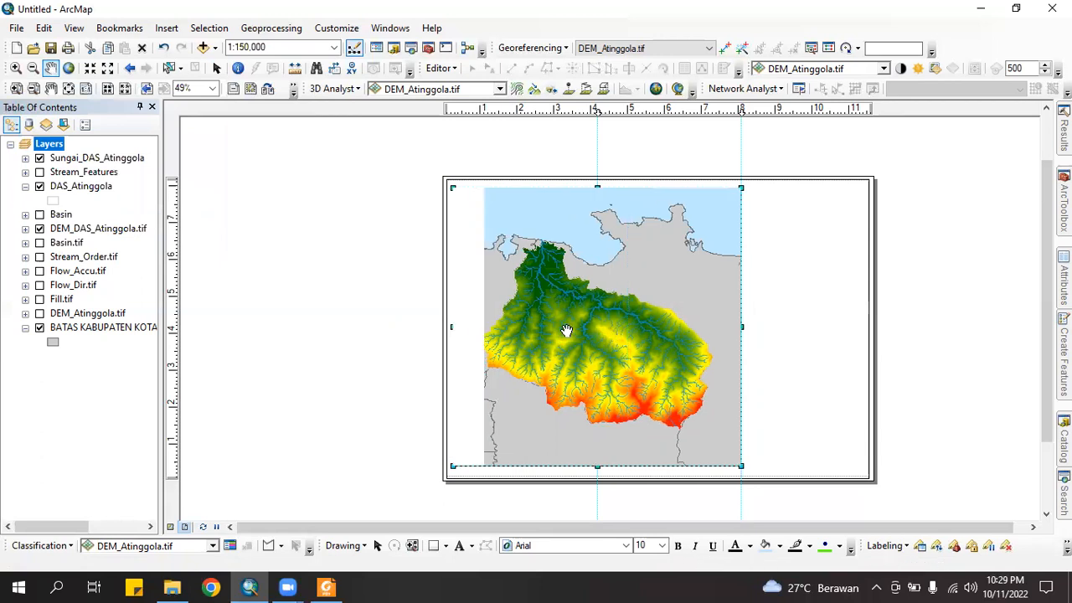
drag(567, 336, 569, 336)
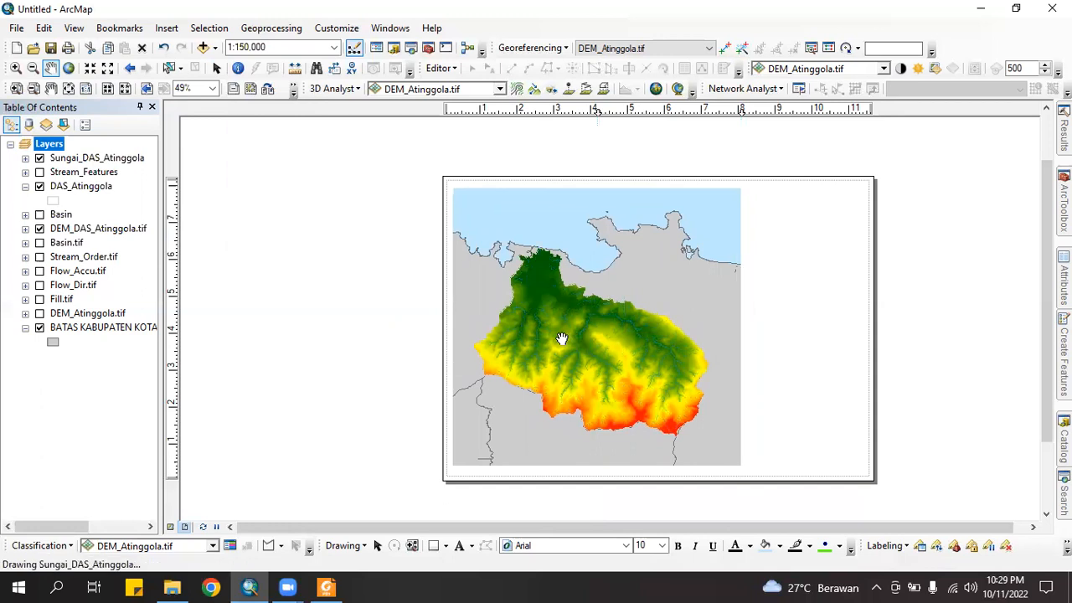
click(217, 68)
Reselect the outer frame rectangle, then the inner map data frame
click(1010, 455)
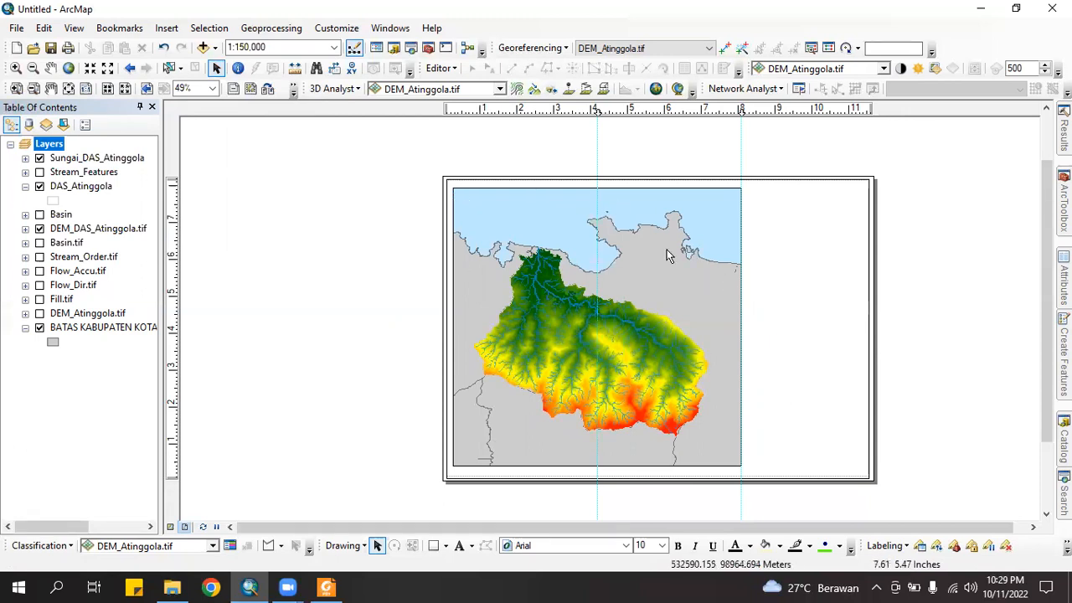
click(526, 243)
click(953, 337)
click(525, 245)
click(513, 264)
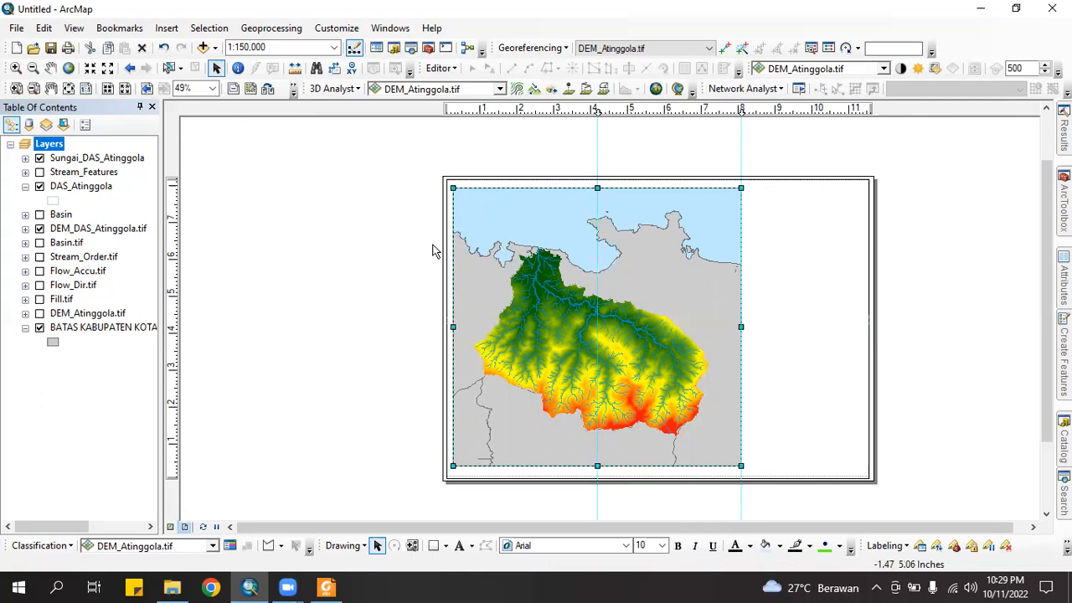
Start a new graticule grid from the data frame's Grids properties
right_click(526, 256)
click(575, 523)
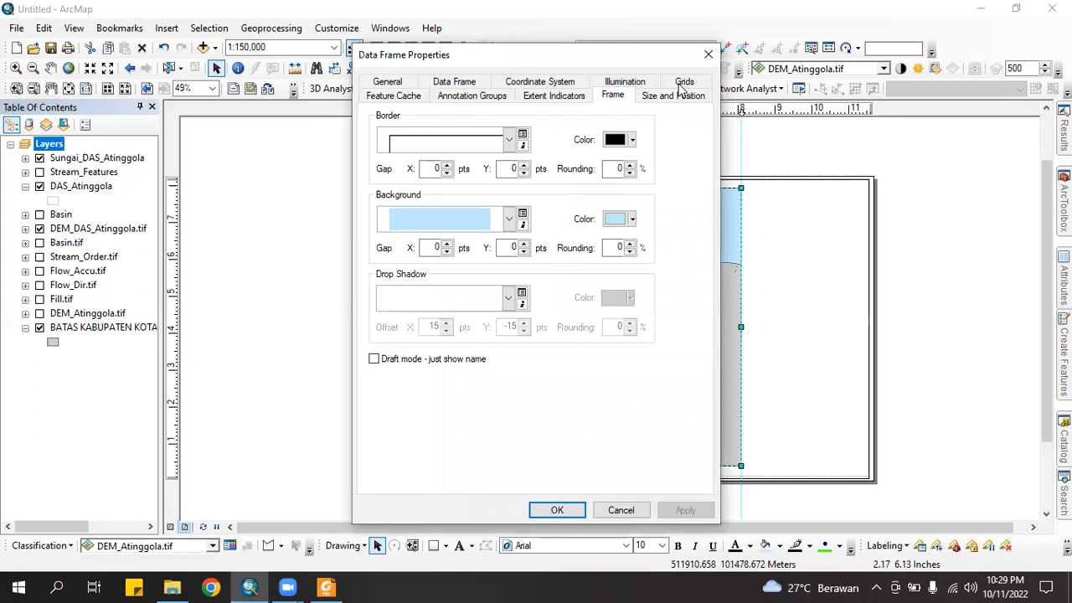
click(684, 87)
click(629, 147)
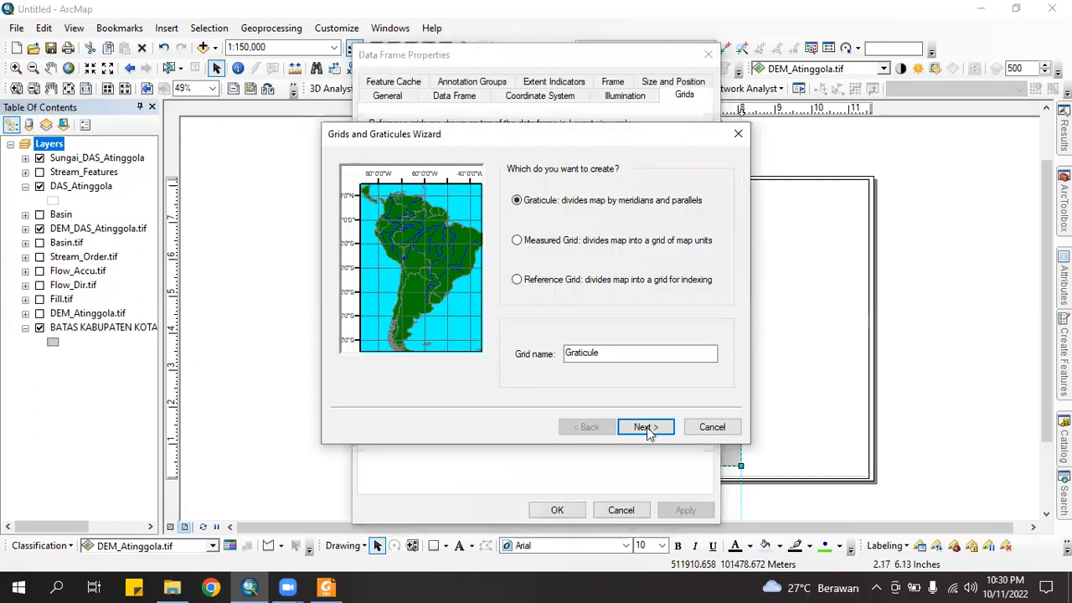
click(646, 427)
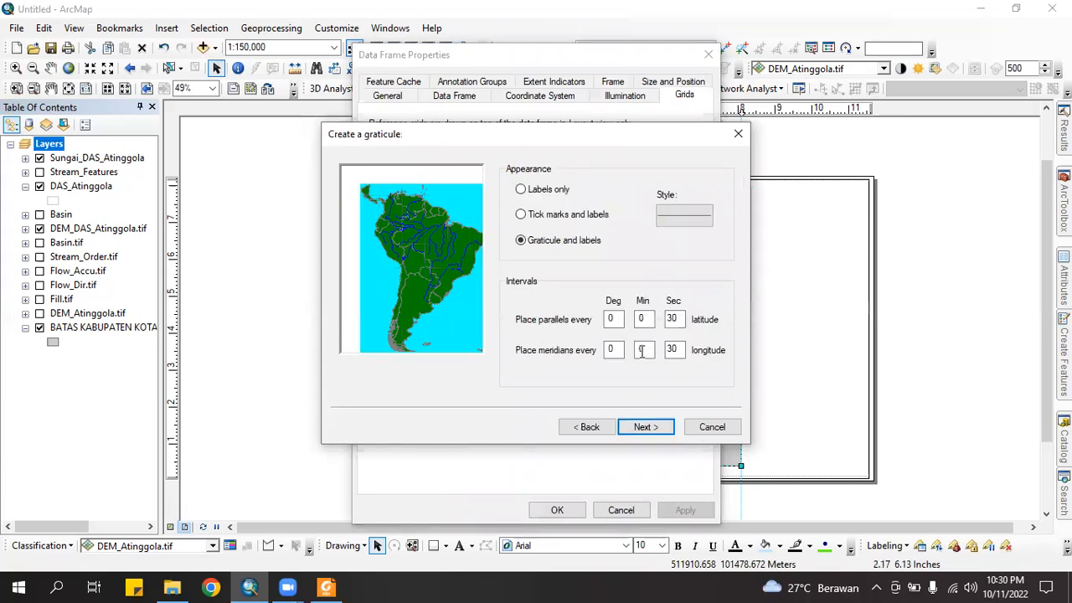
Set parallel and meridian intervals to 0°5'0" and finish creating the graticule
click(644, 323)
drag(645, 323, 583, 325)
text(5)
mouse_move(657, 355)
mouse_down()
mouse_move(638, 354)
mouse_move(646, 350)
mouse_up()
text(5)
key(BackSpace)
text(0)
drag(680, 319, 664, 319)
text(0)
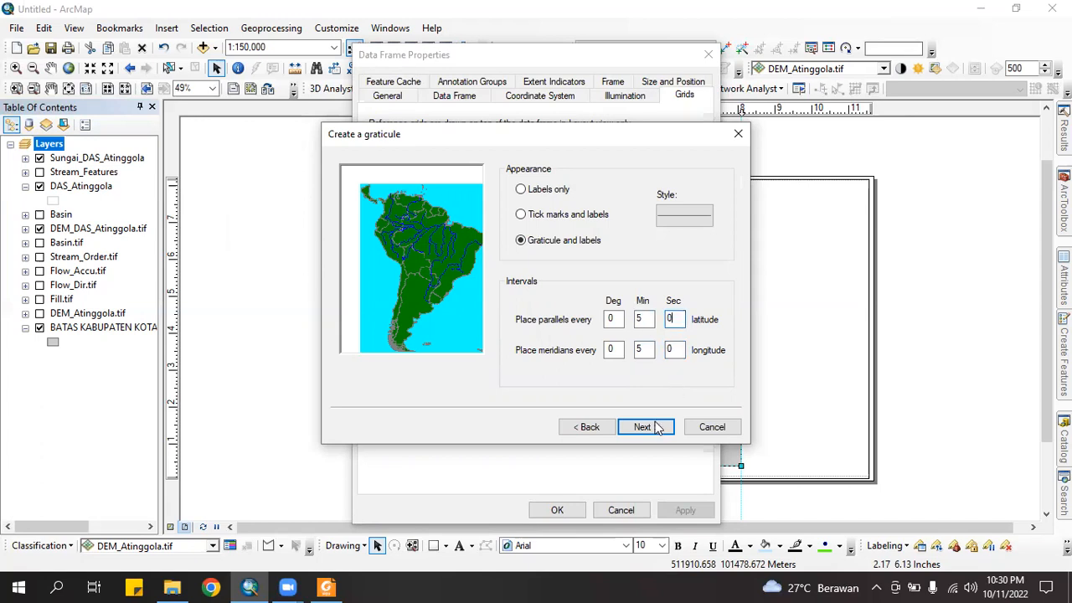
click(655, 429)
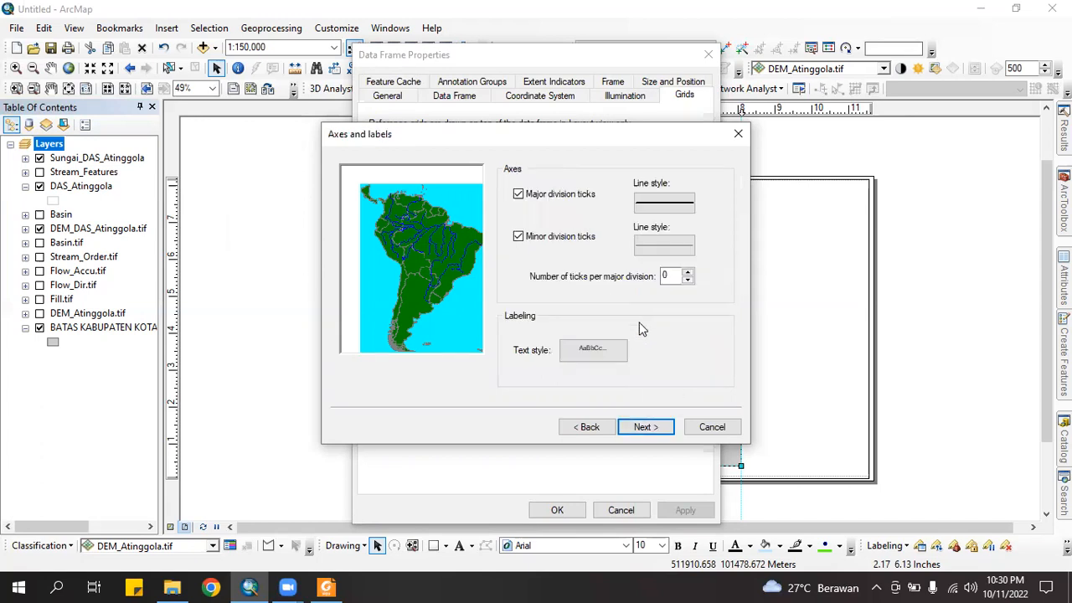
click(648, 431)
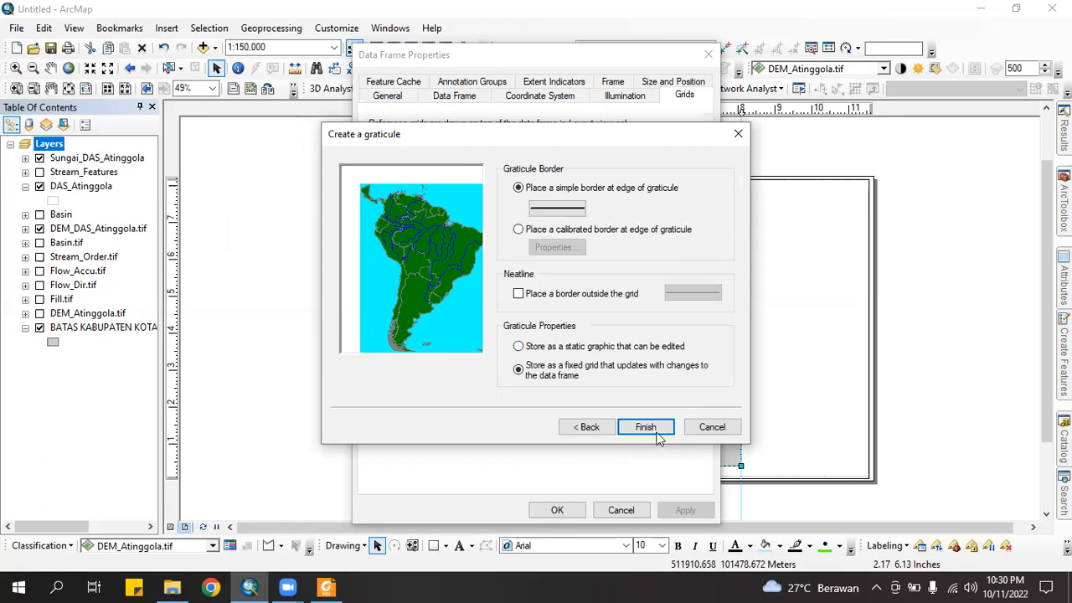
click(642, 428)
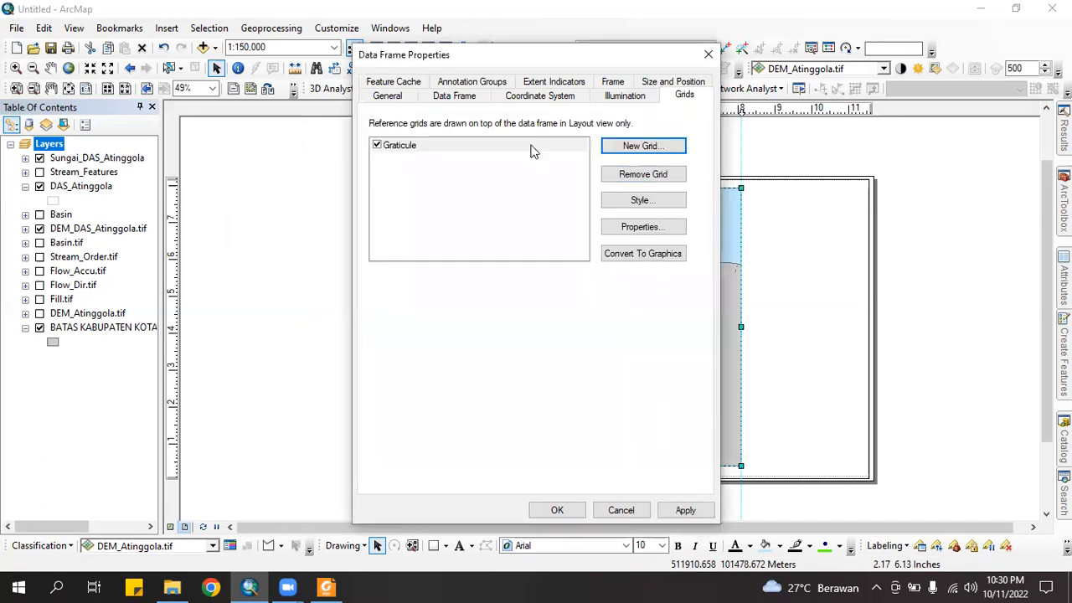
Make the graticule labels size 8 bold with vertical side labels, then apply the grid
click(641, 227)
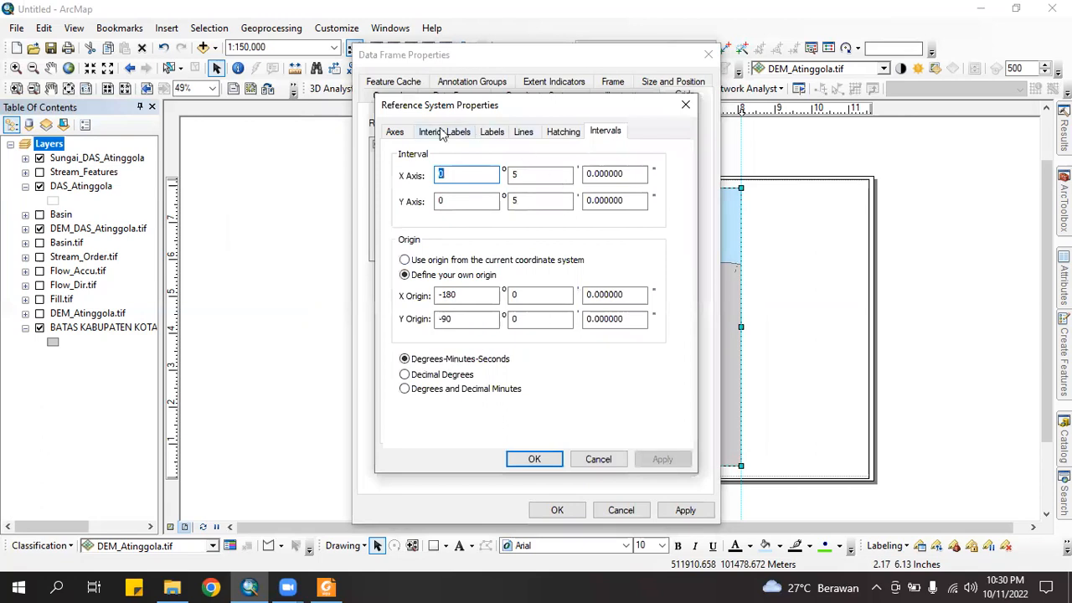
click(408, 135)
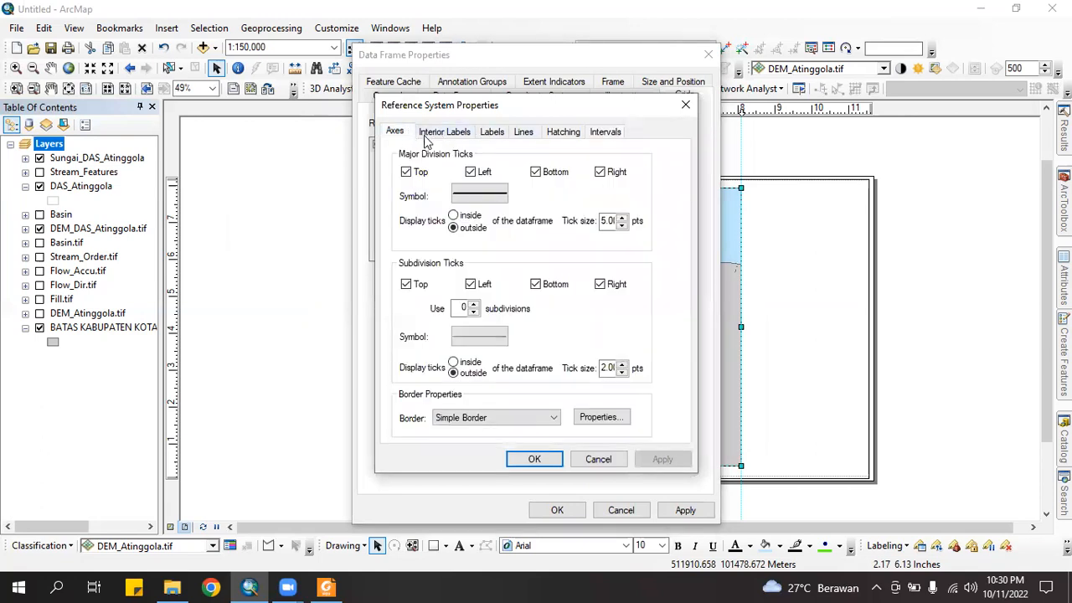
click(426, 136)
click(494, 134)
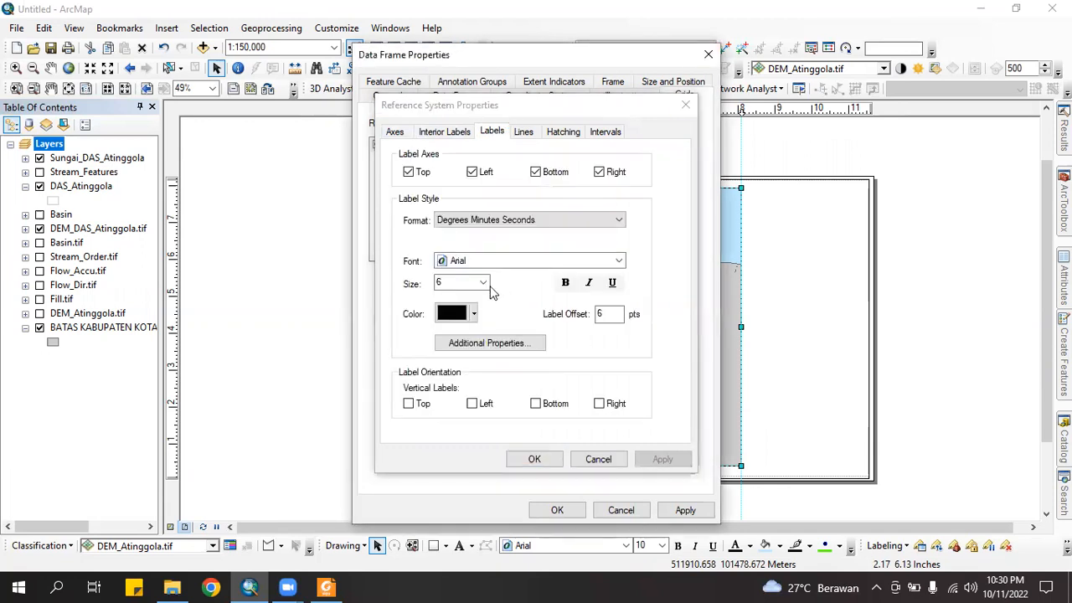
click(482, 283)
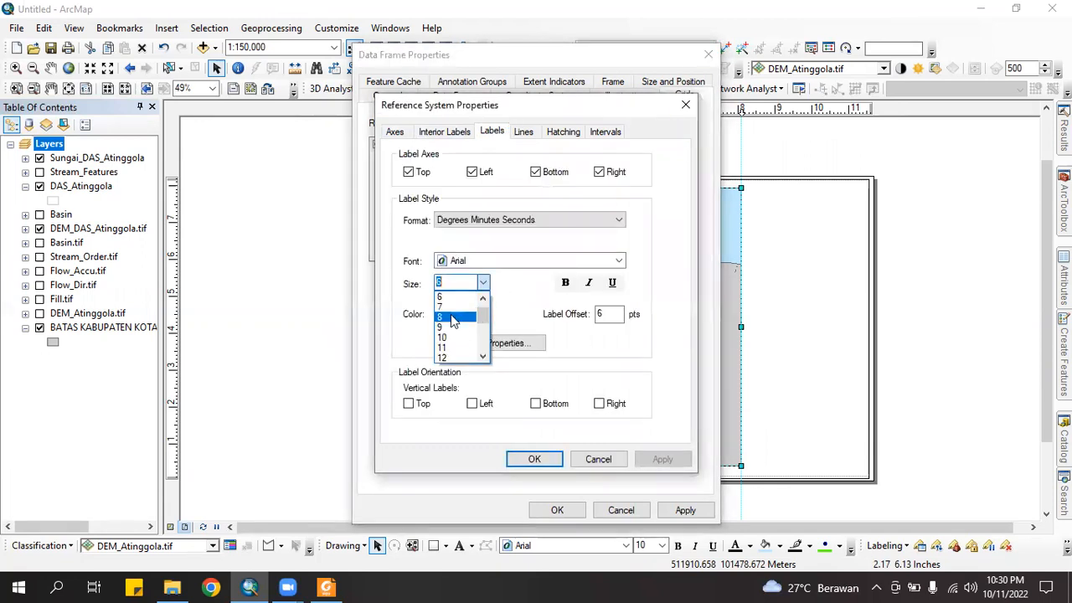
click(563, 289)
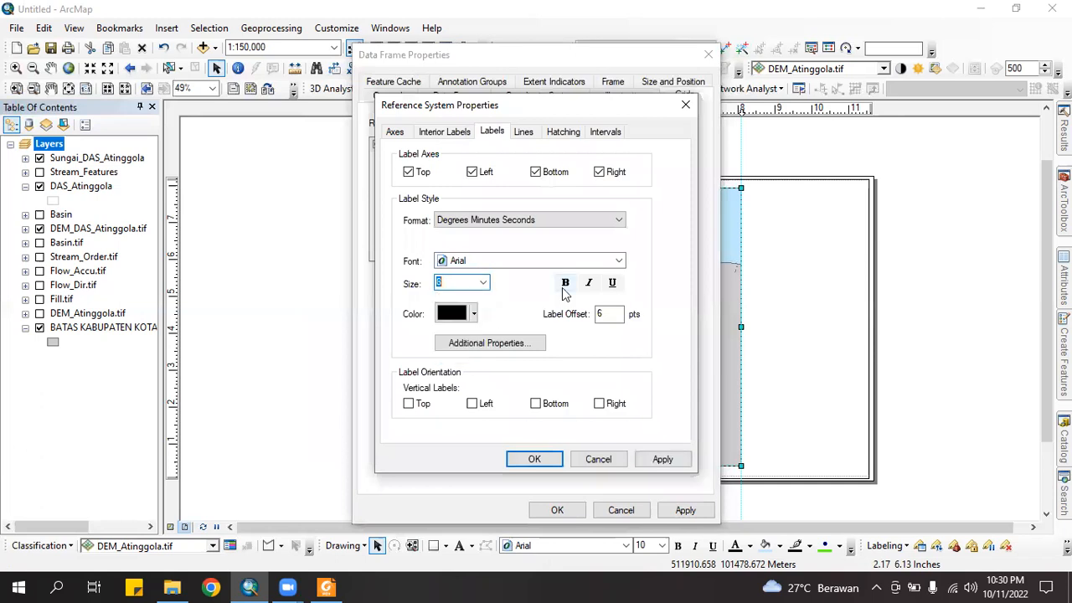
click(566, 285)
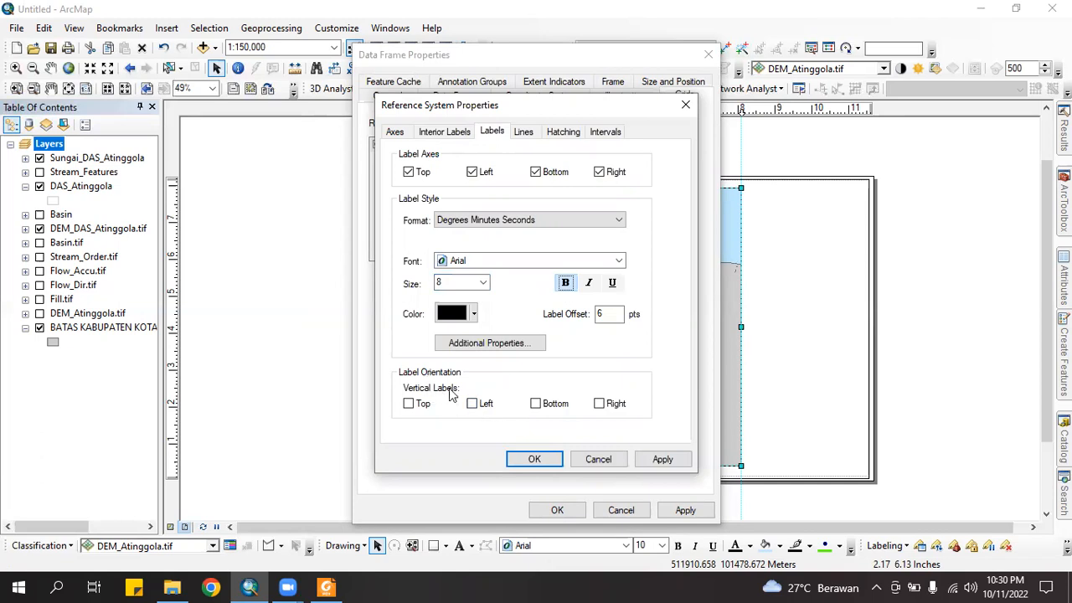
click(474, 406)
click(545, 461)
click(684, 511)
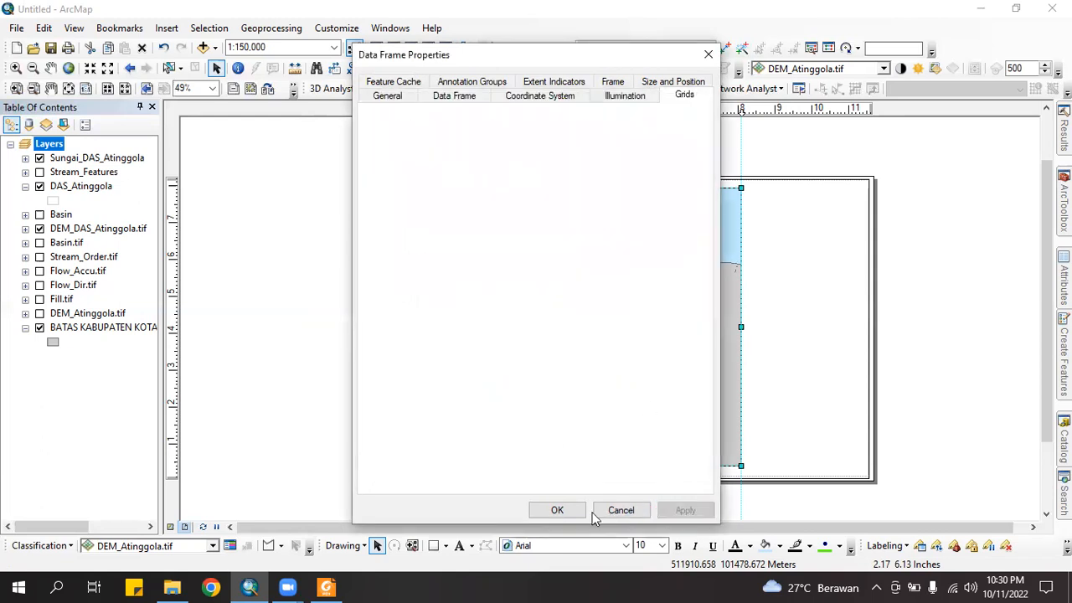
Close Data Frame Properties, then nudge the map frame's top edge down and left edge right
click(557, 514)
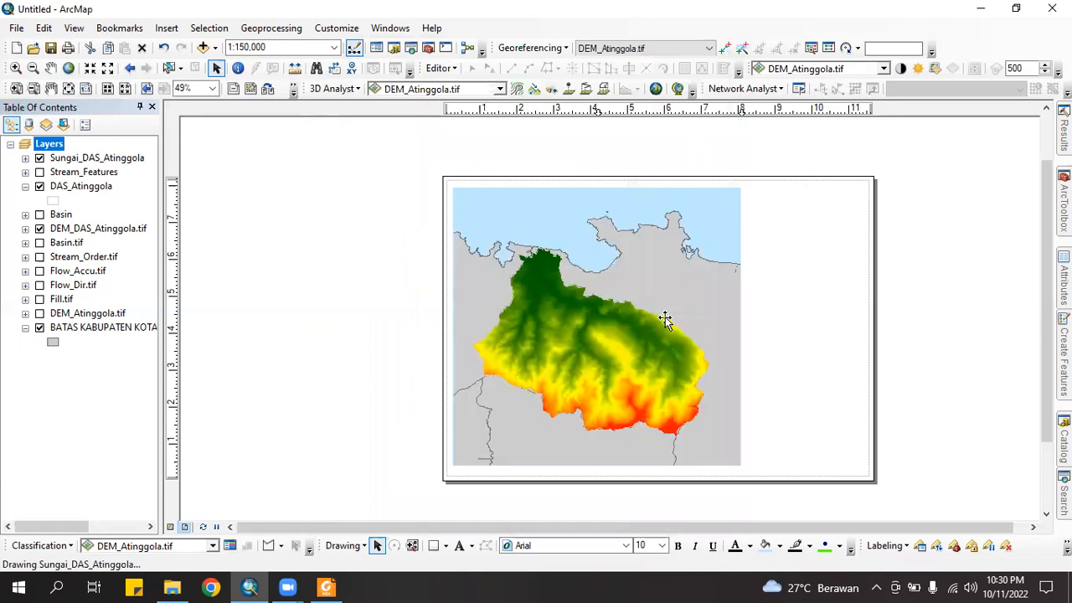
click(947, 333)
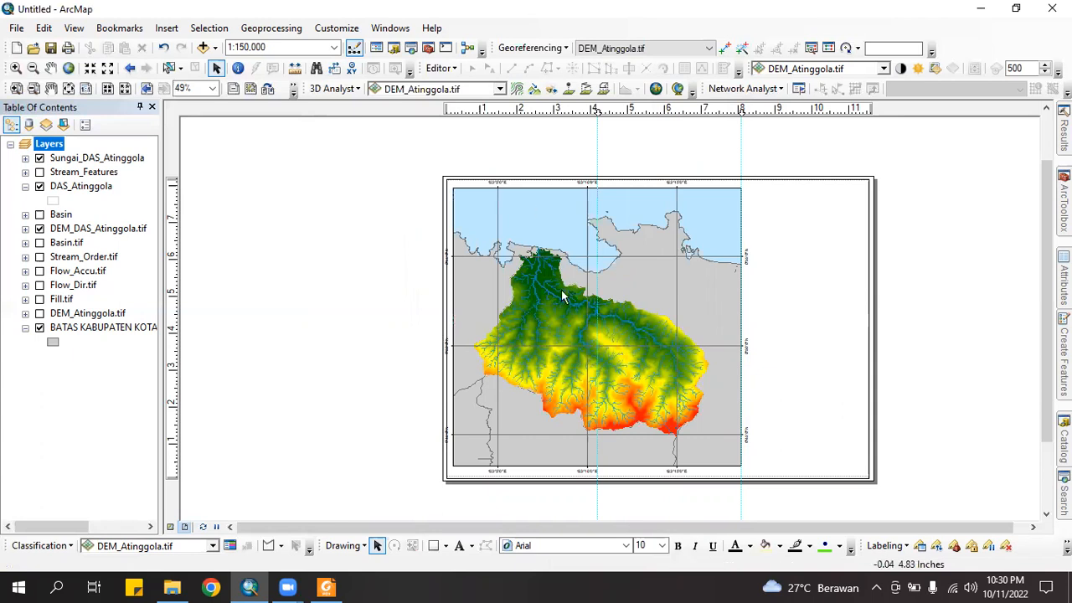
click(517, 310)
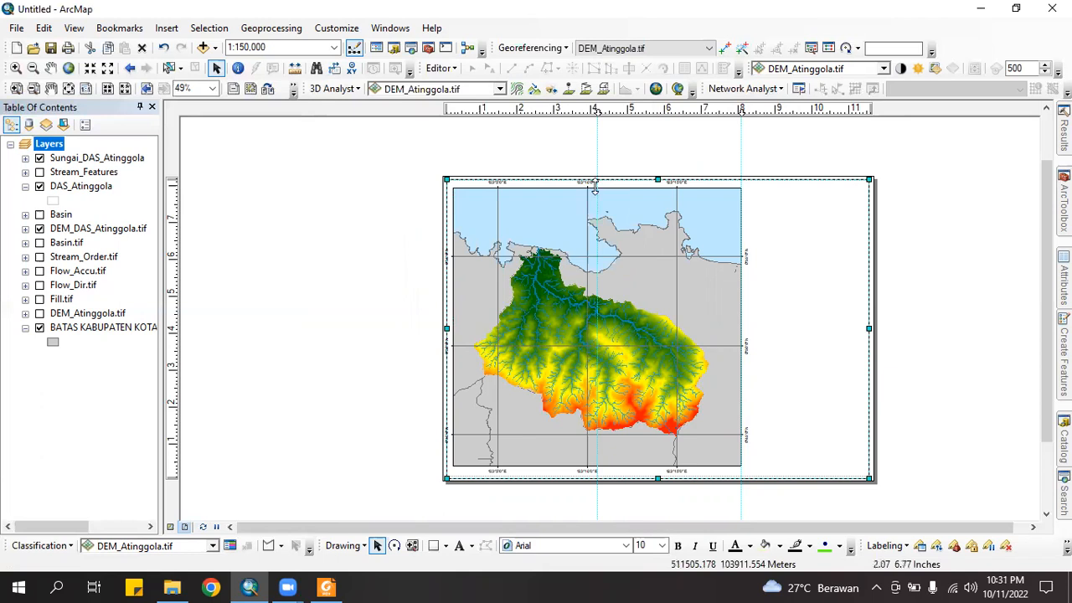
click(597, 189)
drag(596, 193, 597, 196)
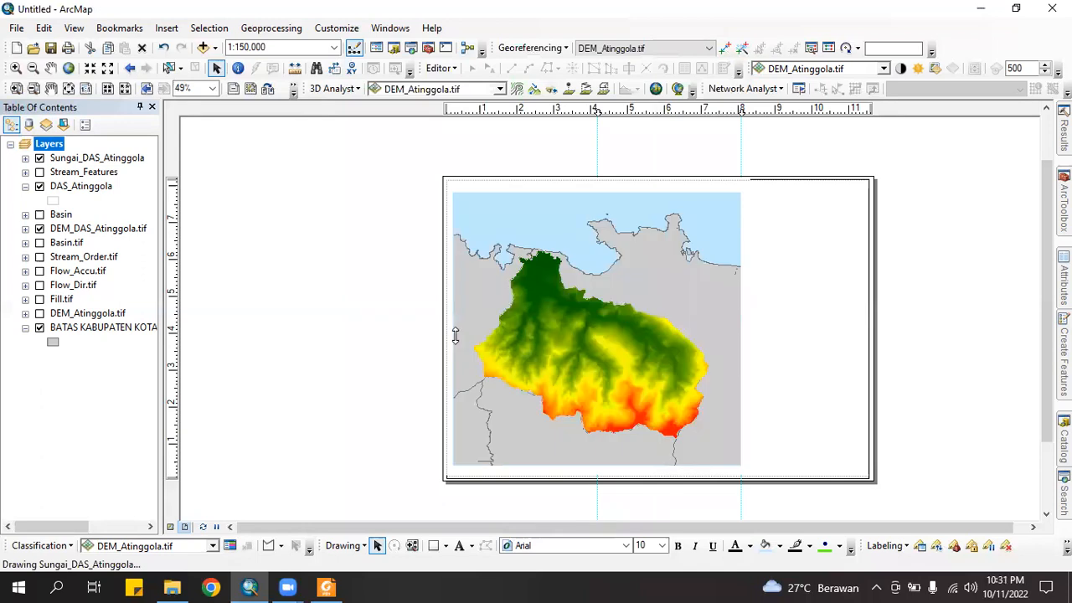
drag(453, 330, 459, 330)
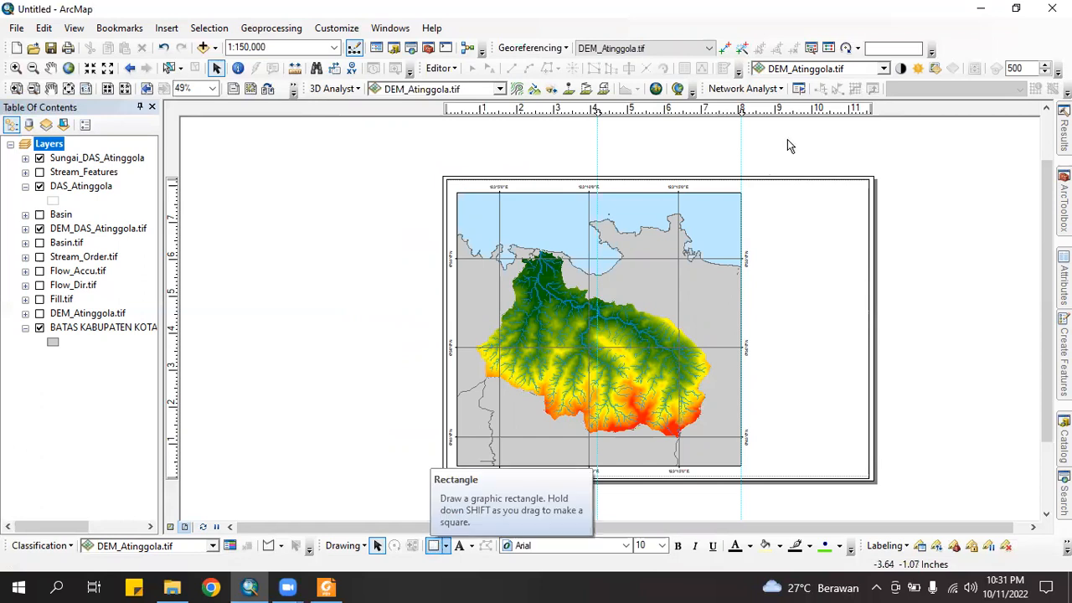
Add guides at 11.50, 0.40 and 7.90 inches and draw a panel rectangle between them
click(867, 109)
drag(868, 108, 863, 109)
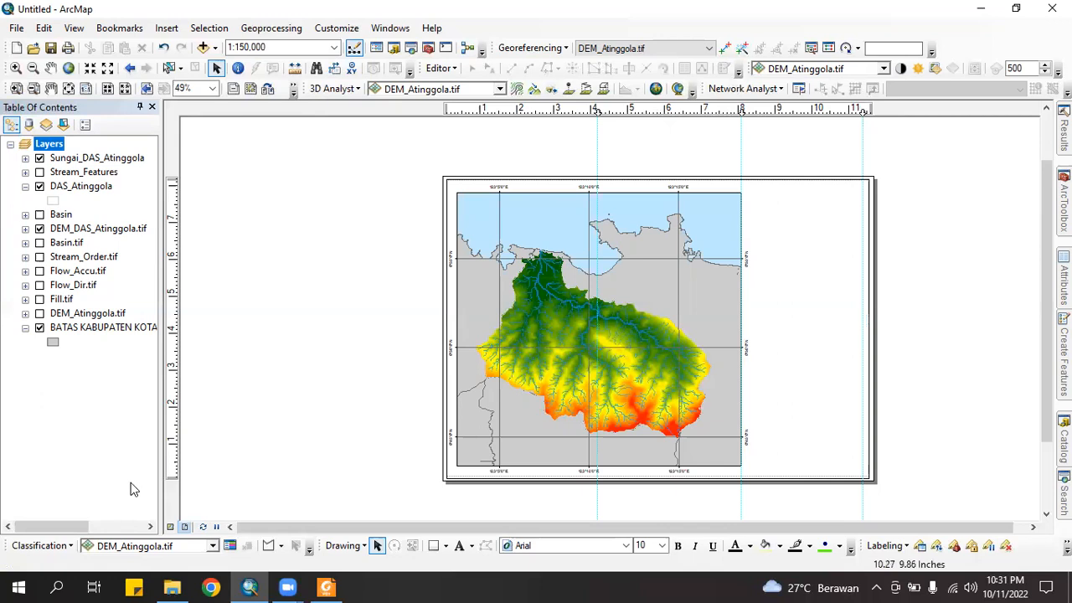
click(172, 458)
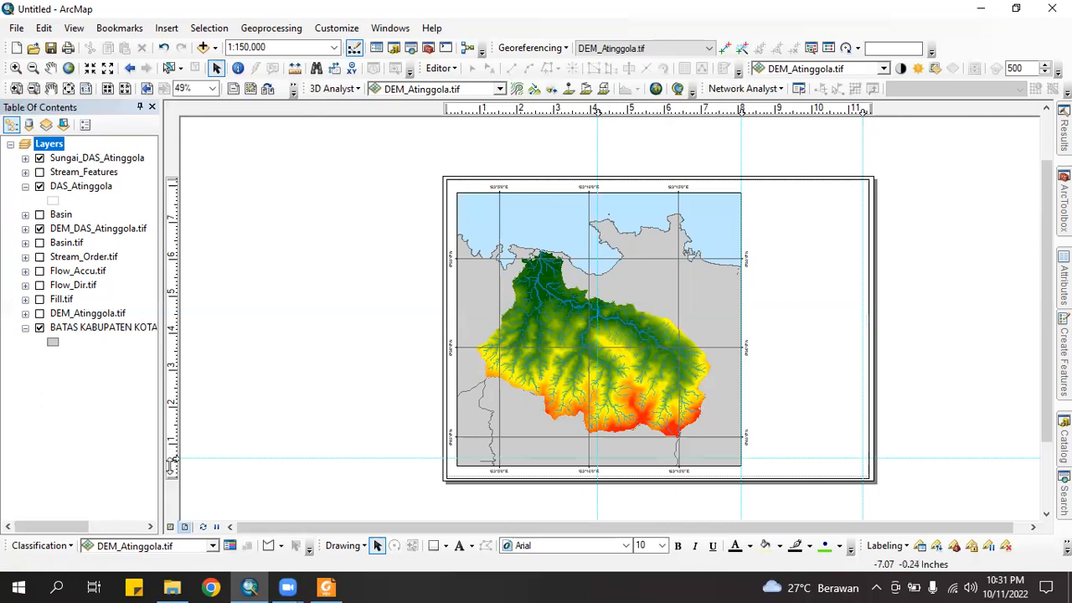
drag(171, 466, 171, 464)
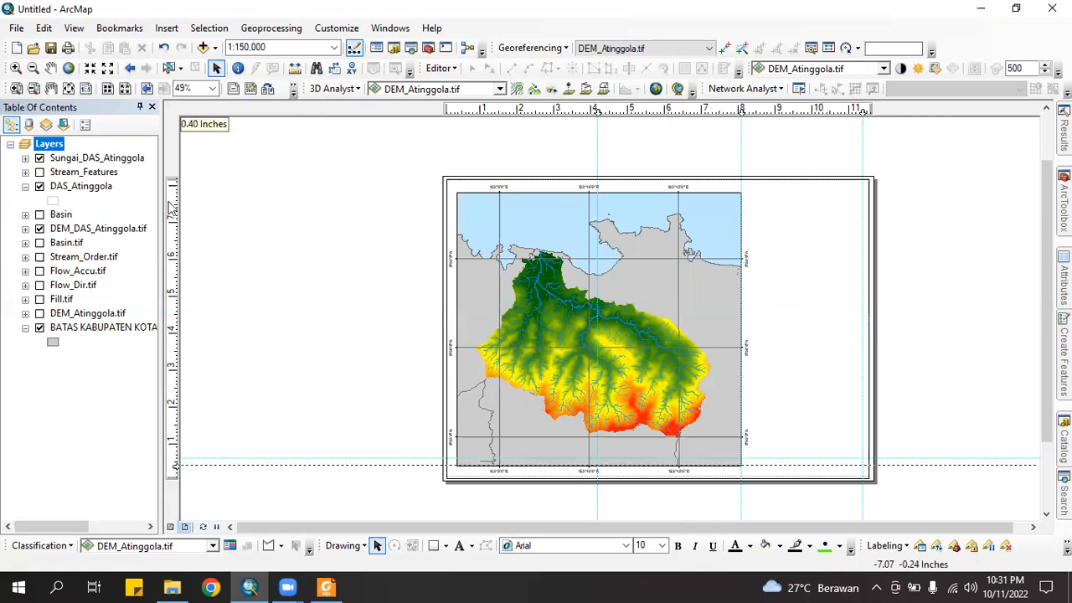
click(173, 191)
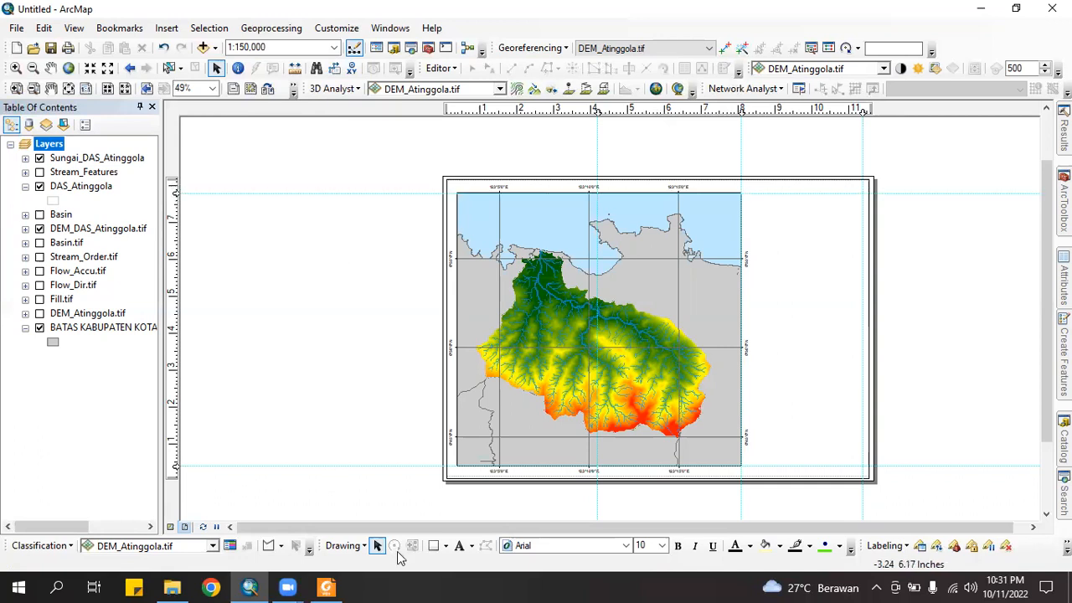
click(434, 545)
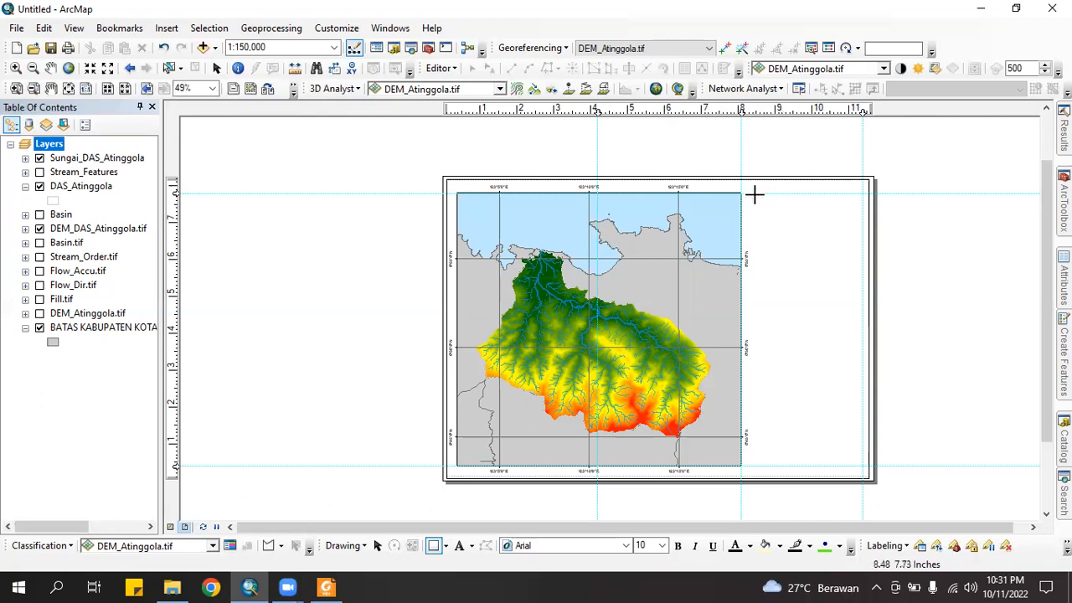
drag(754, 193, 863, 466)
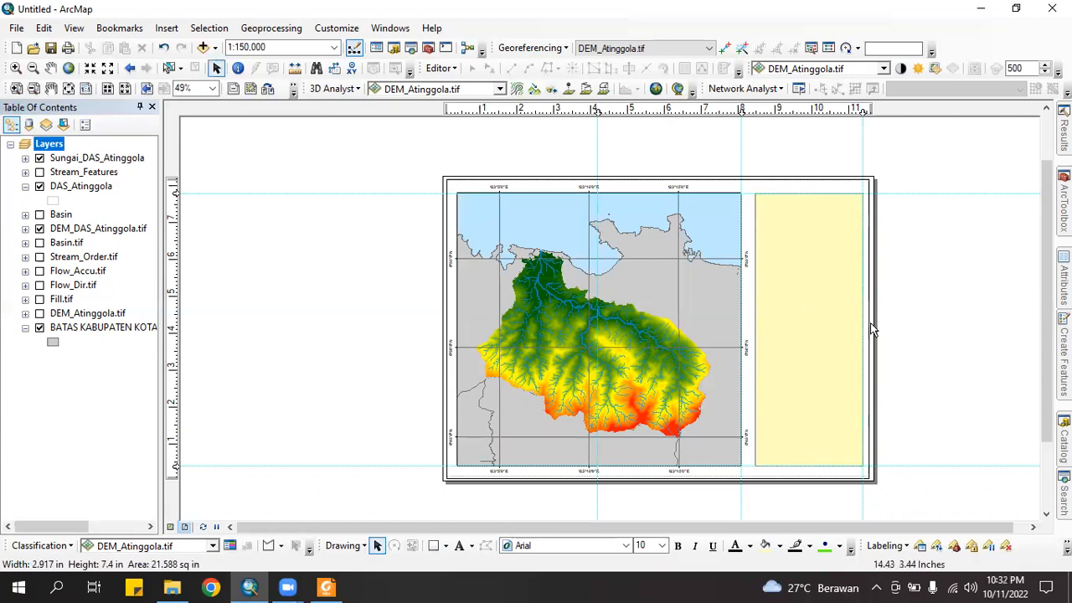
Give the rectangle no fill and a black outline
right_click(809, 282)
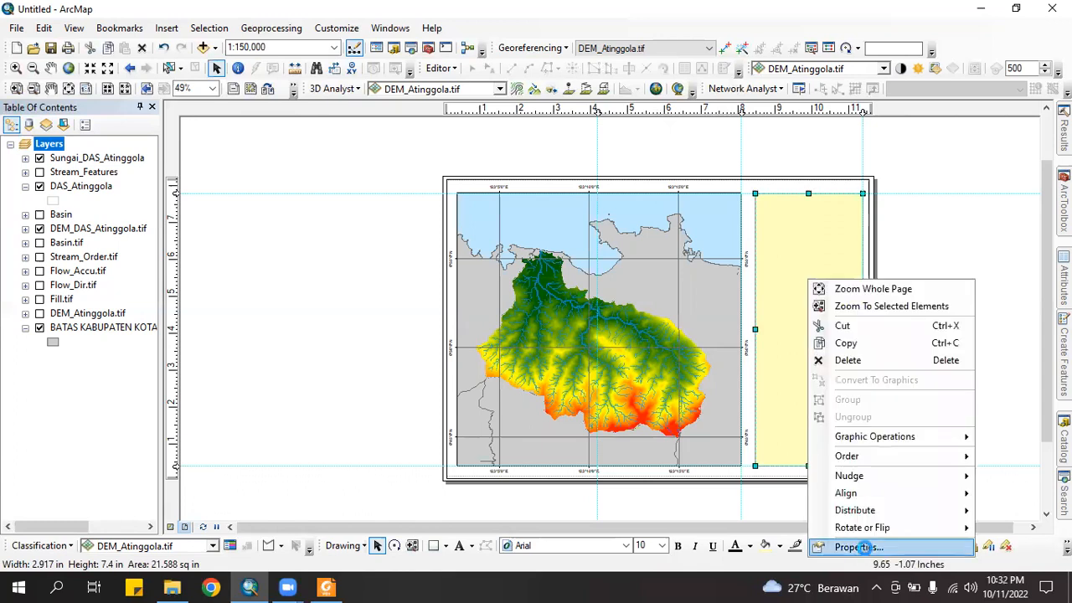
click(858, 547)
click(490, 226)
click(519, 251)
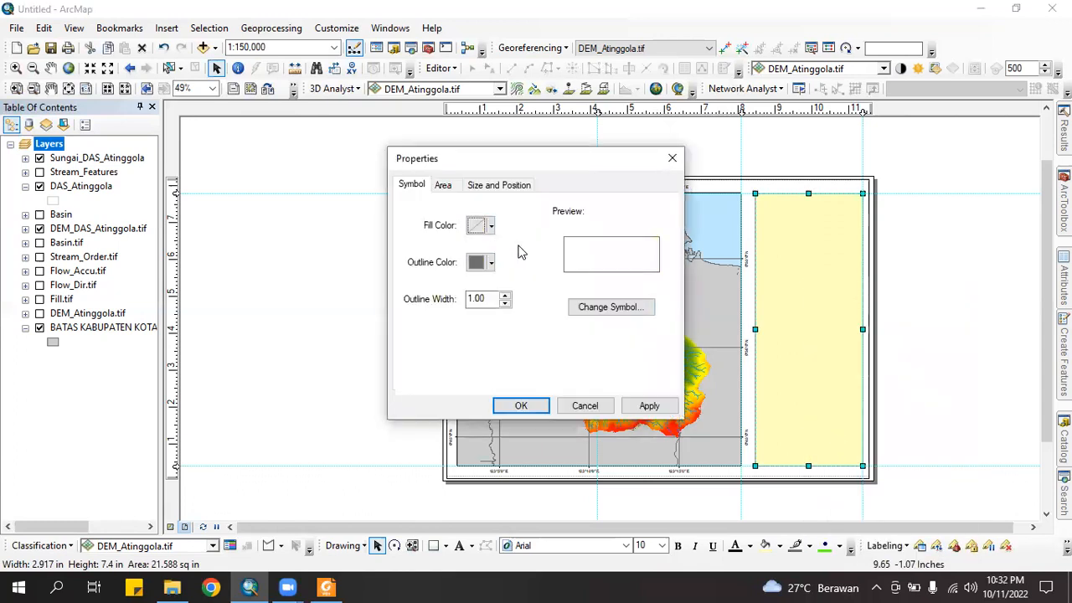
click(490, 262)
click(474, 431)
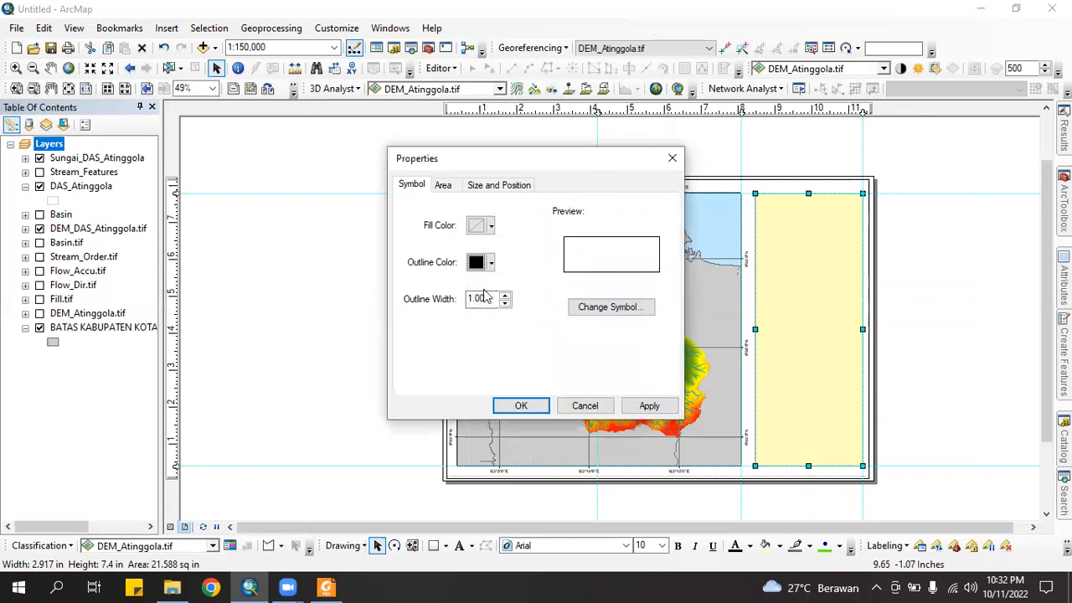
click(534, 407)
click(950, 291)
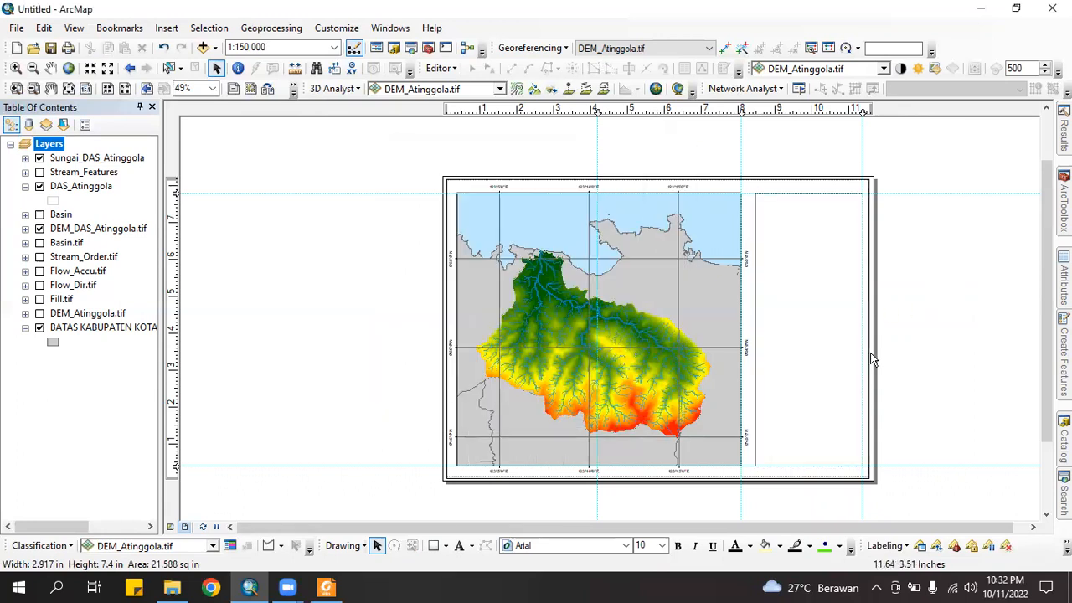
scroll(872, 354, down, 1)
scroll(871, 361, down, 1)
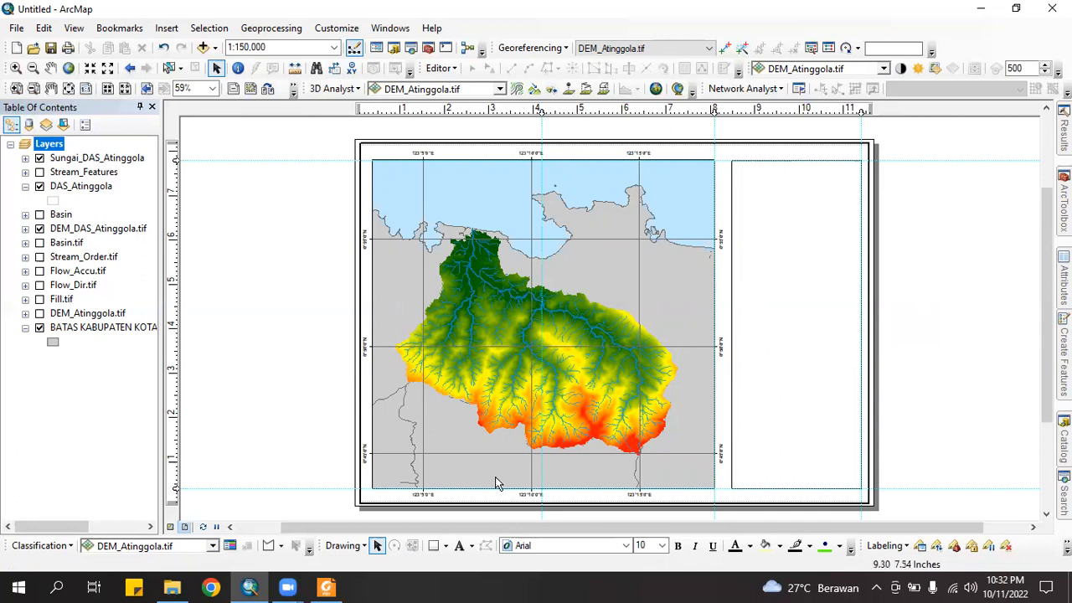
Place the text 'MAP OF ATINGGOLA WATERSHED' at the top of the side panel and select it
click(460, 546)
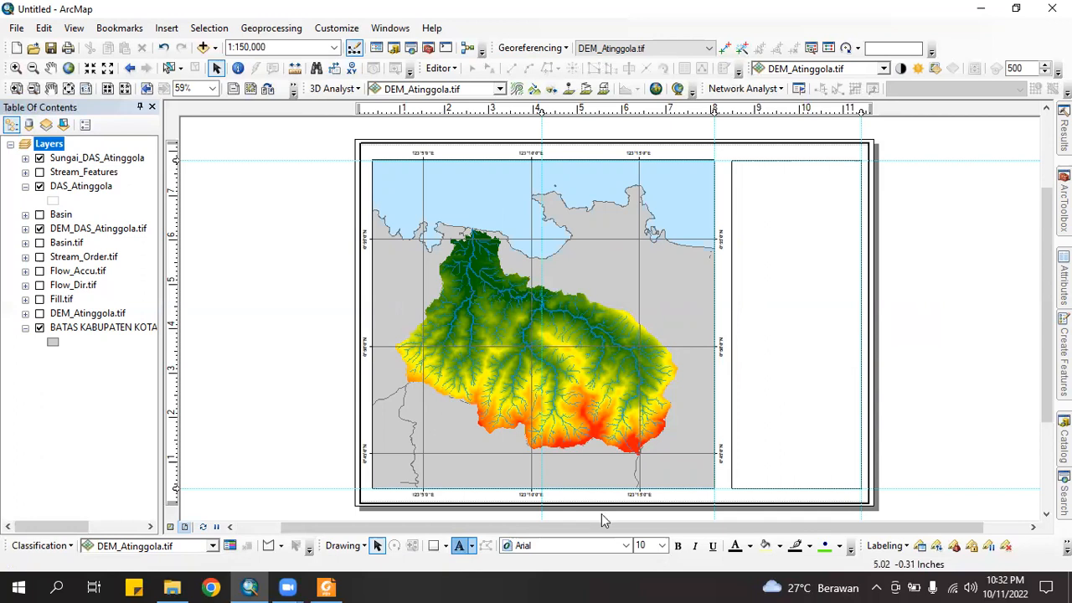
click(763, 181)
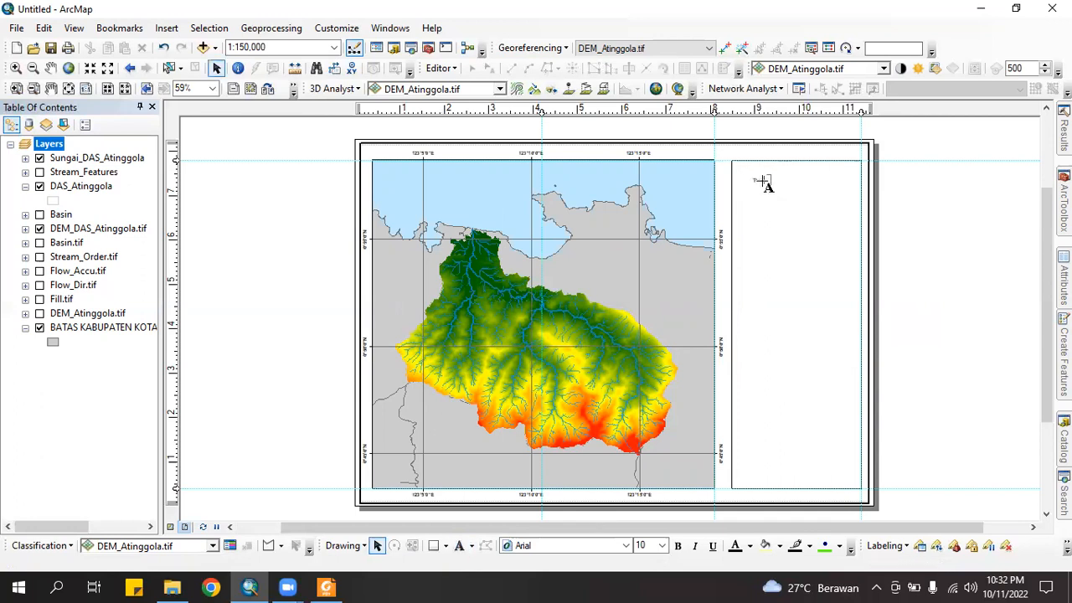
text(PETA)
text(INGGOLA WATERSHED)
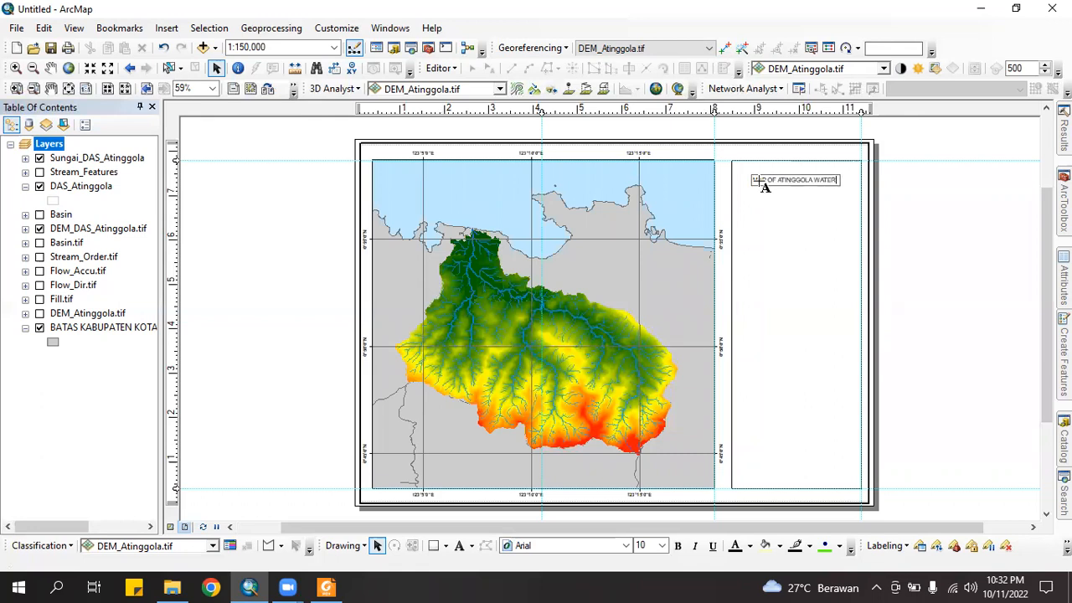
click(925, 193)
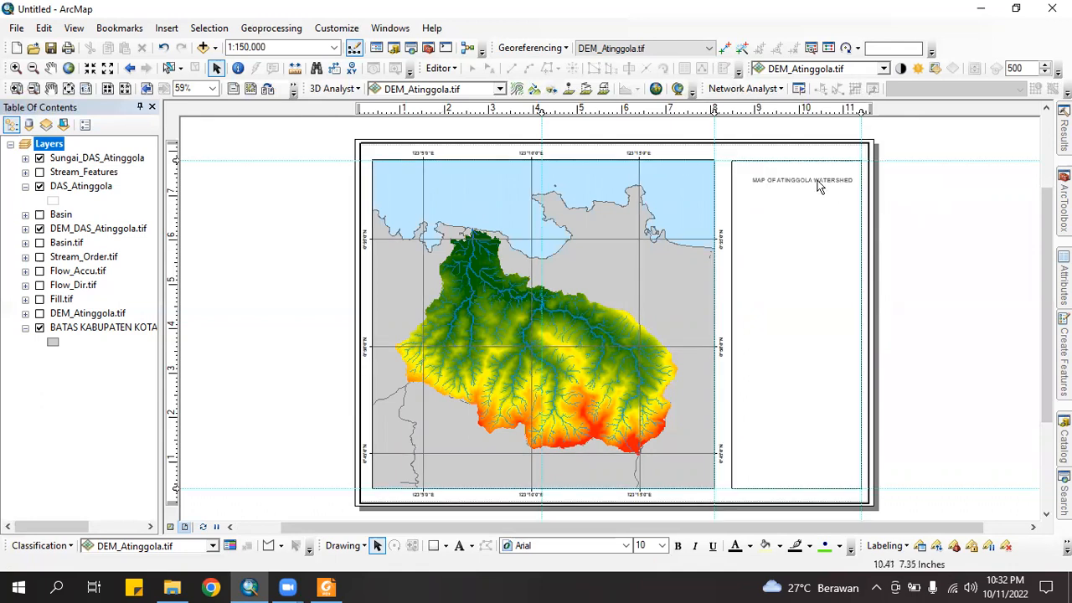
click(819, 186)
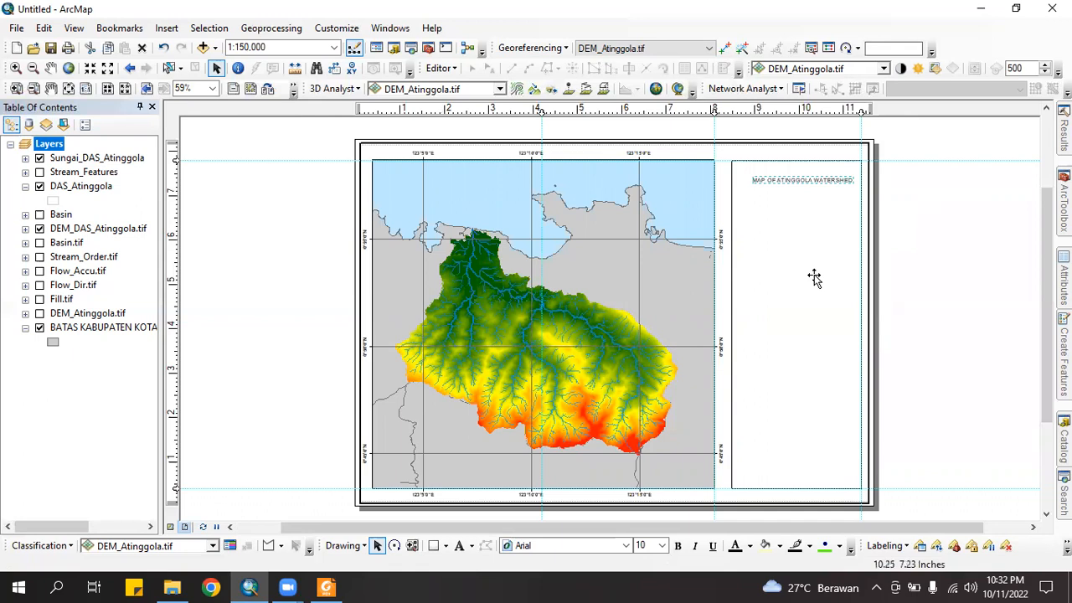
Set the title font to Tw Cen MT
click(573, 545)
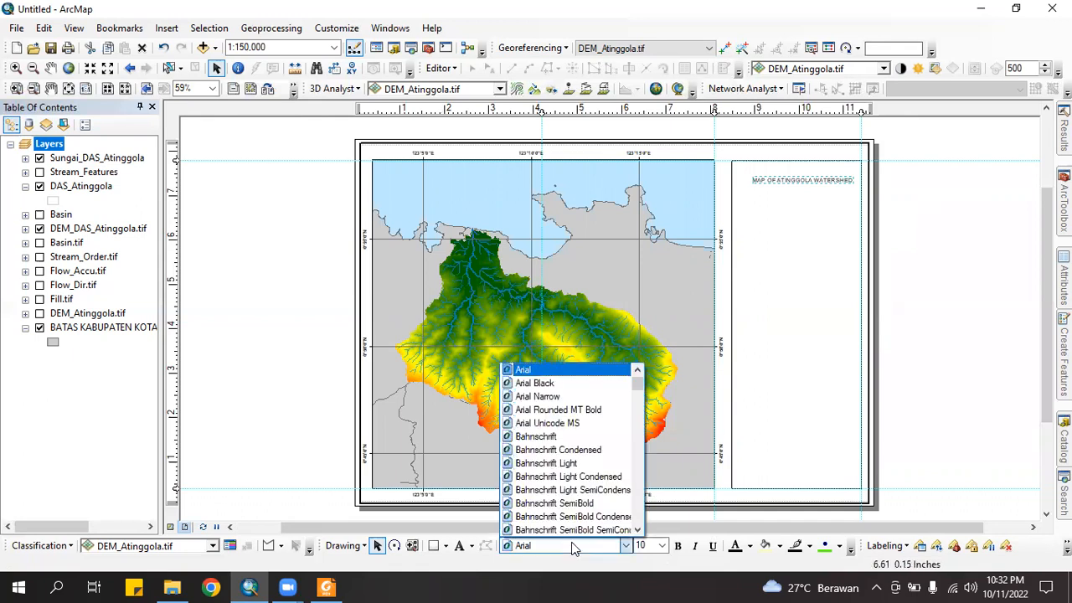
key(t)
key(Return)
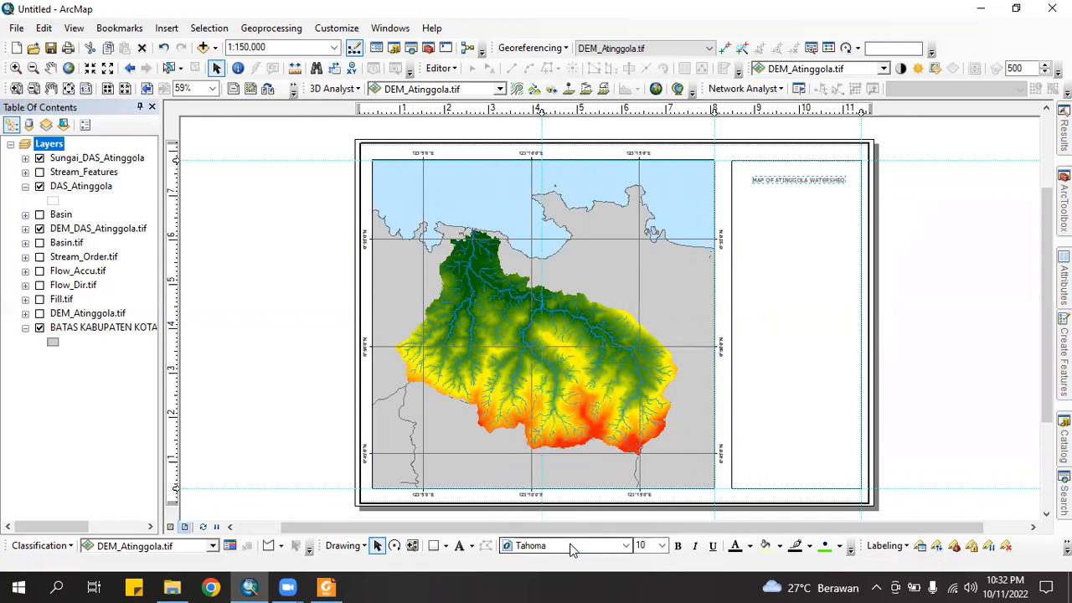
click(569, 545)
click(571, 526)
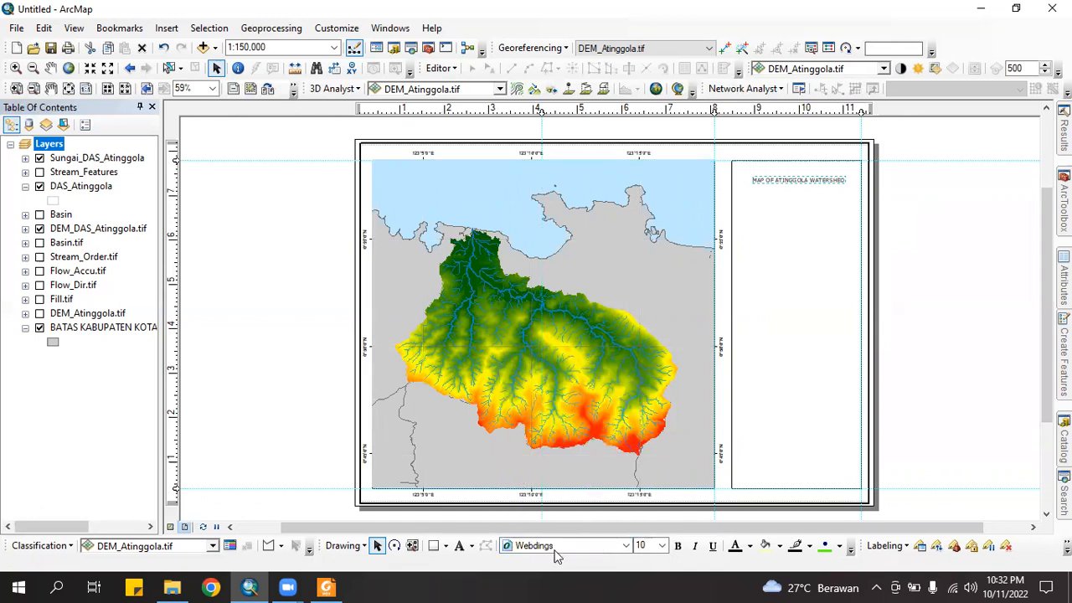
click(559, 549)
key(t)
key(Return)
click(557, 547)
click(537, 423)
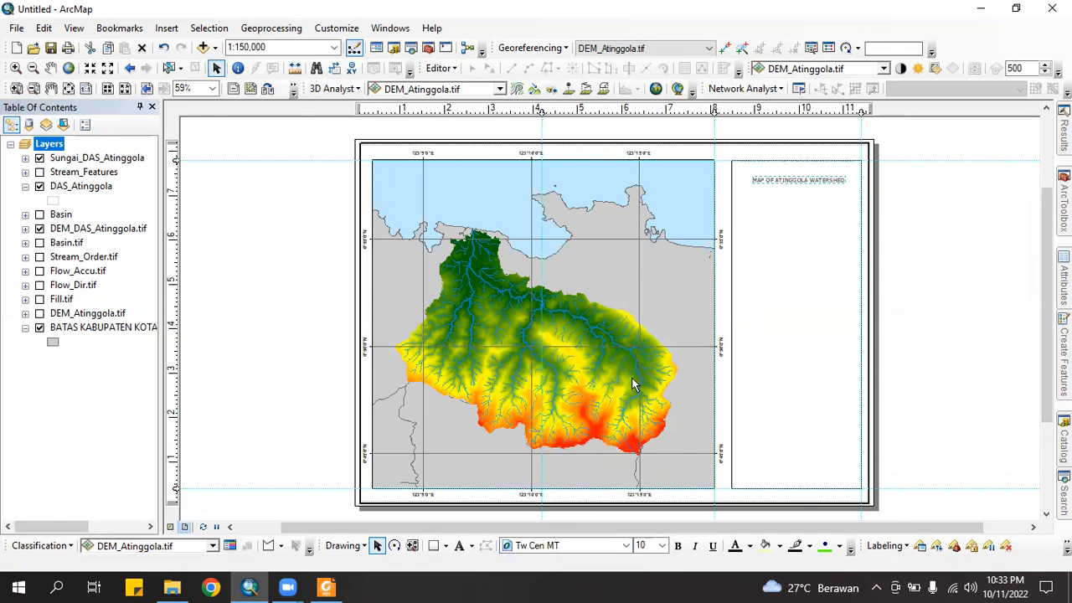
Make the title bold at 14 pt
click(663, 546)
click(642, 439)
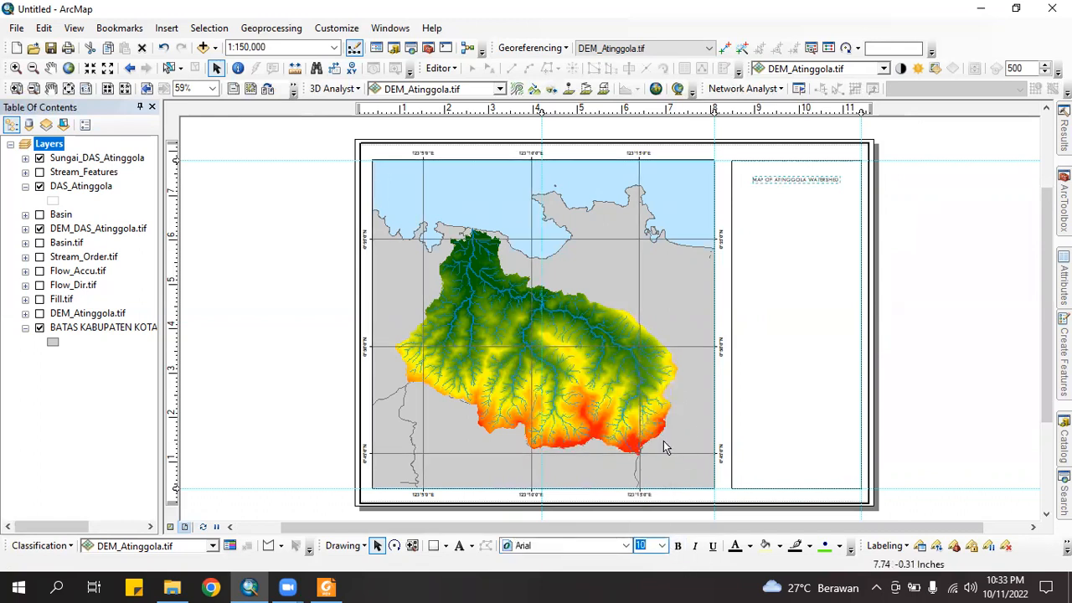
click(663, 545)
click(663, 545)
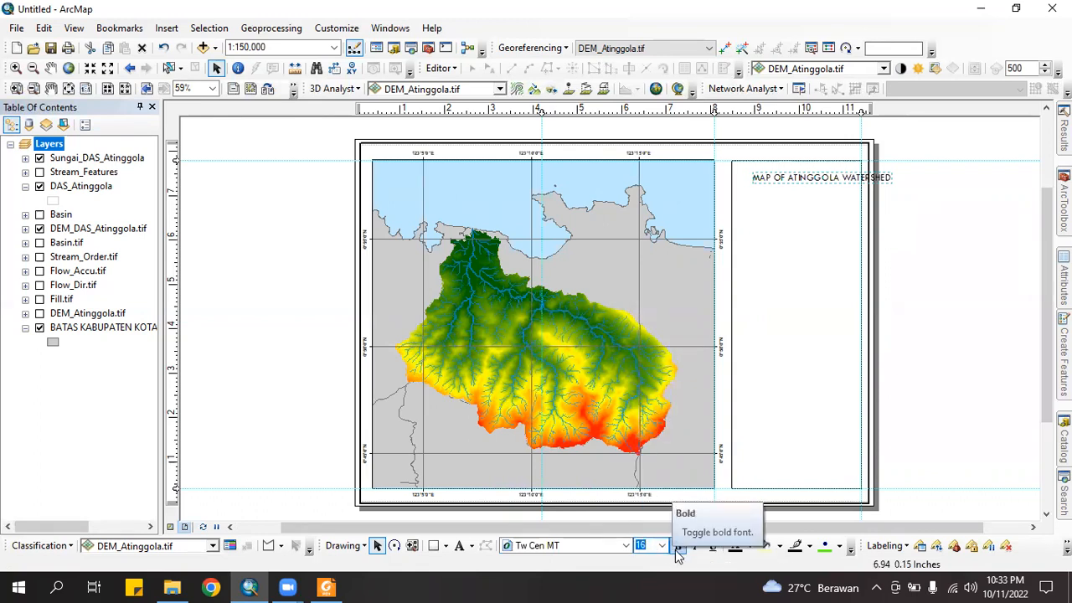
click(679, 546)
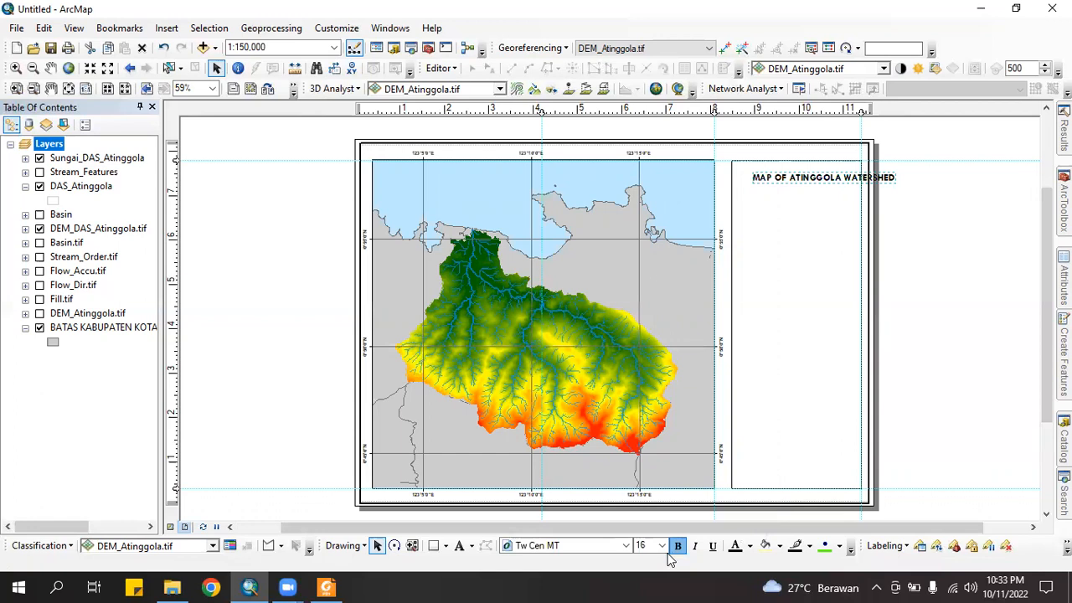
click(663, 545)
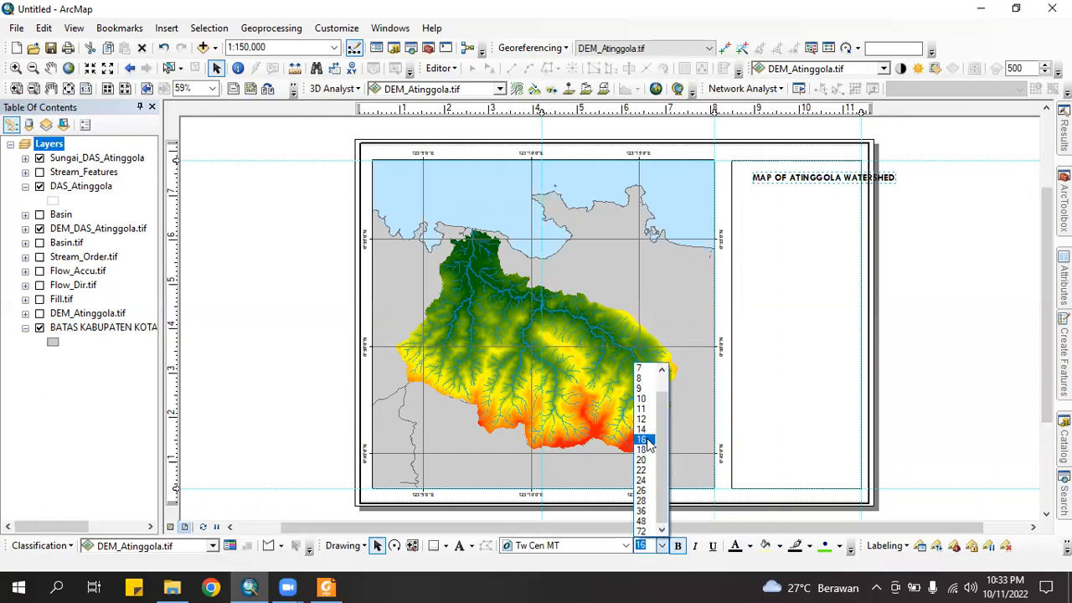
click(643, 431)
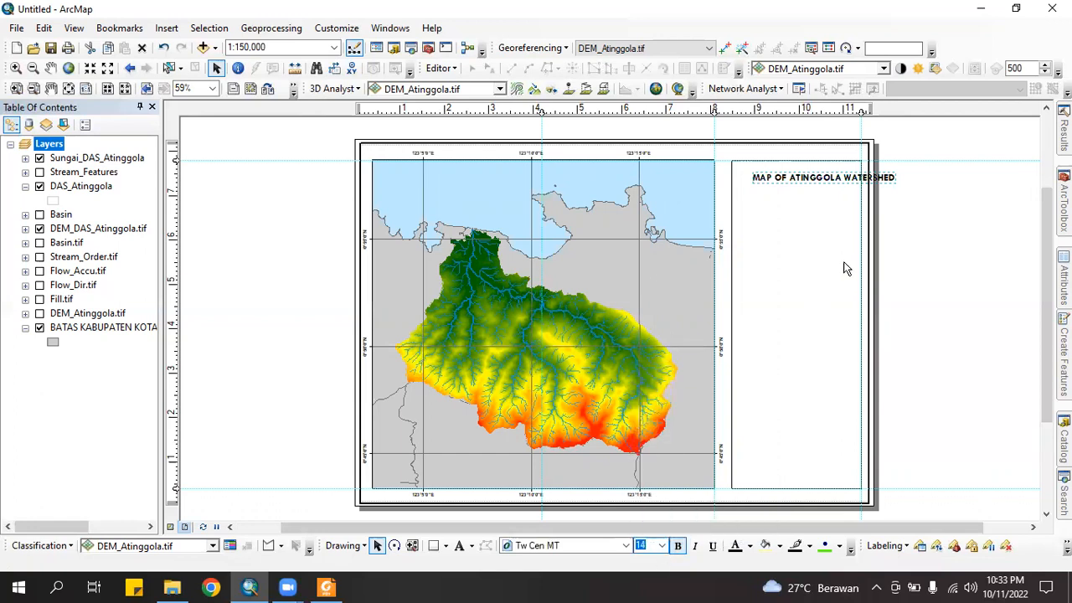
click(928, 210)
Clear all layout guides and reposition the title at the panel's top
right_click(809, 112)
click(861, 186)
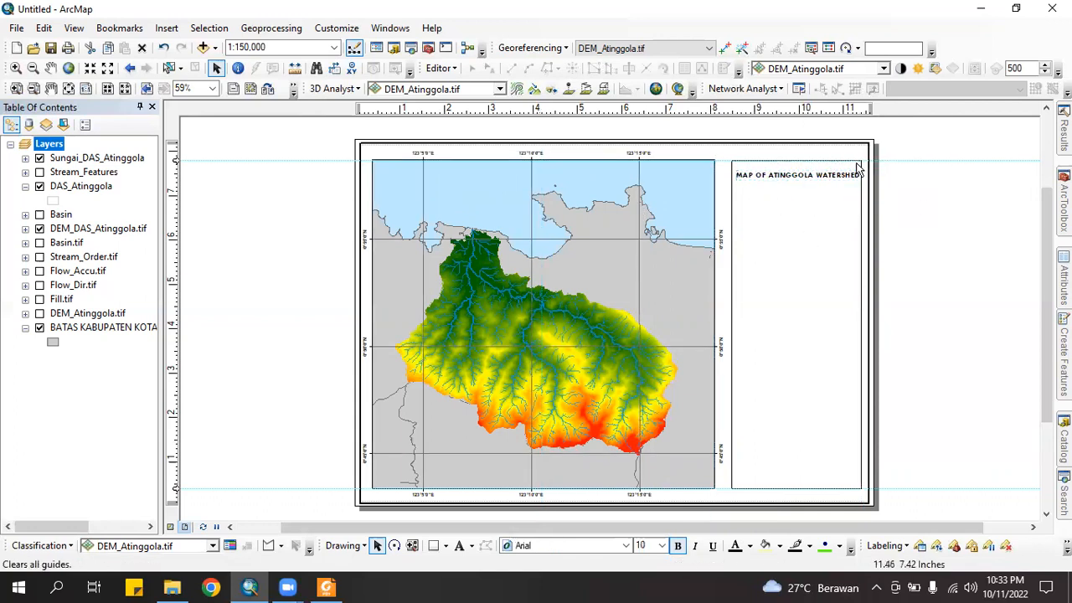
scroll(859, 168, down, 3)
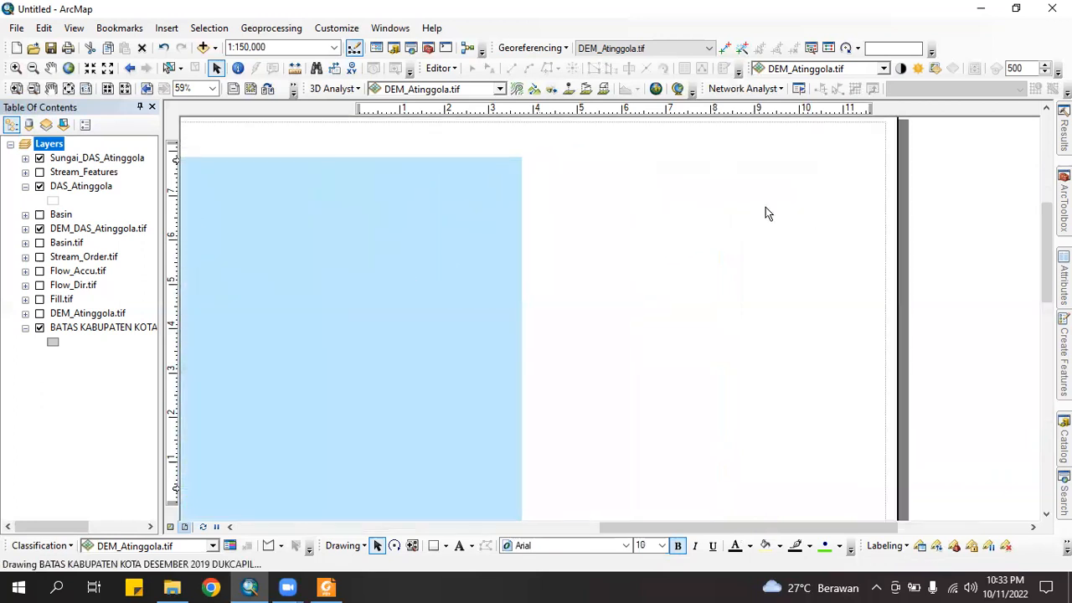
drag(764, 207, 771, 195)
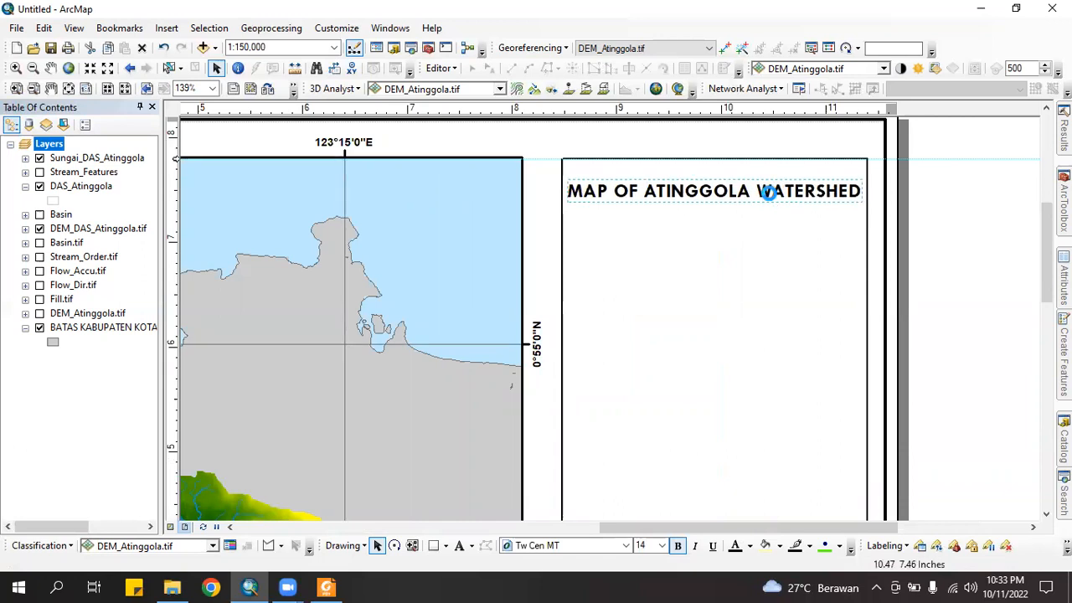
key(ctrl+z)
drag(769, 194, 773, 201)
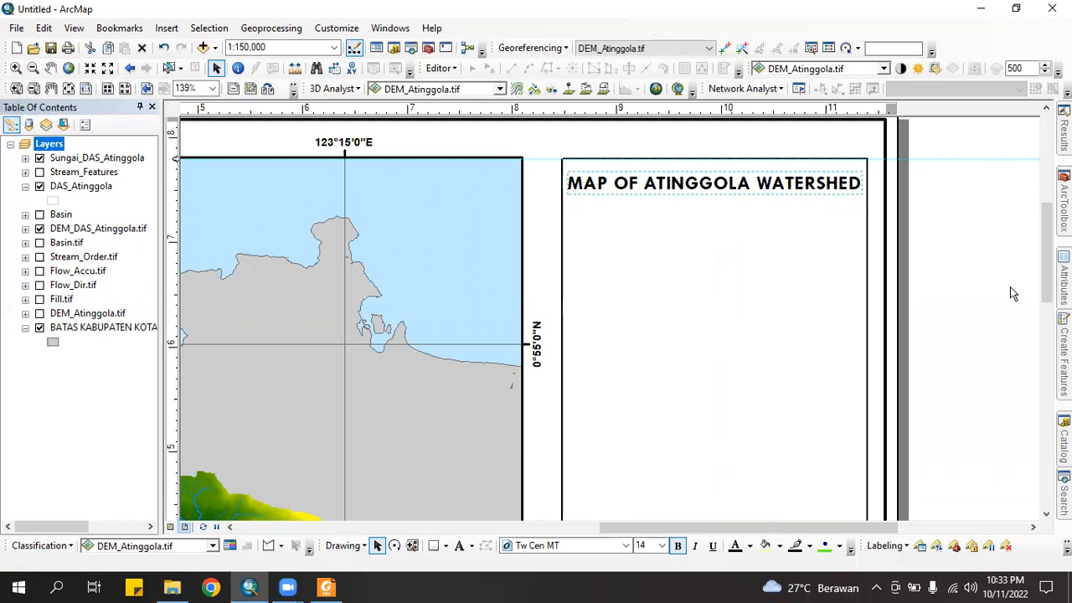
Widen the side panel rectangle by dragging its left edge outward
click(842, 251)
click(782, 183)
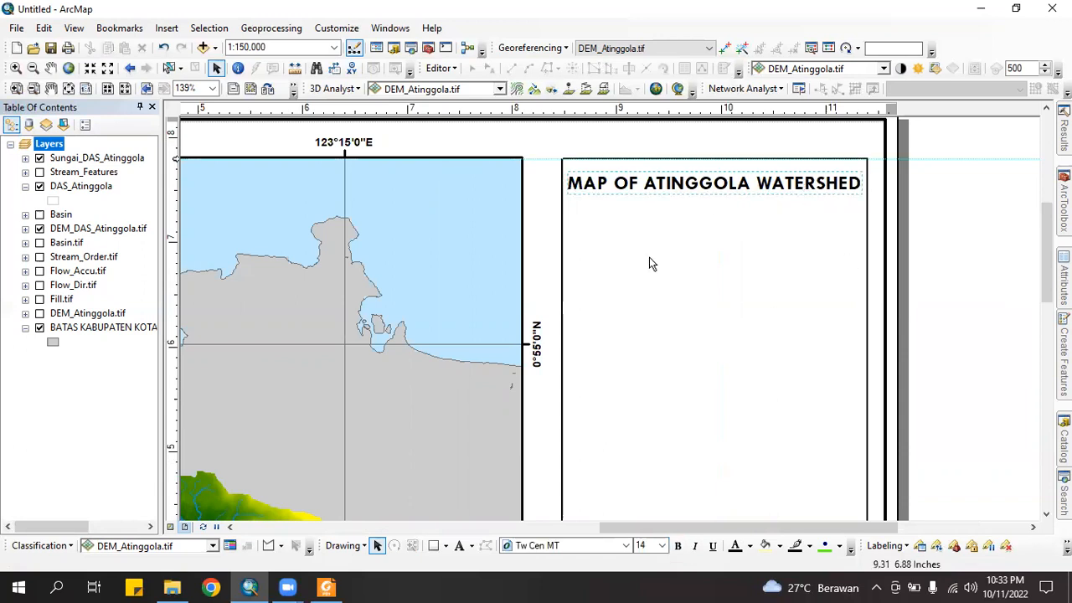
click(652, 264)
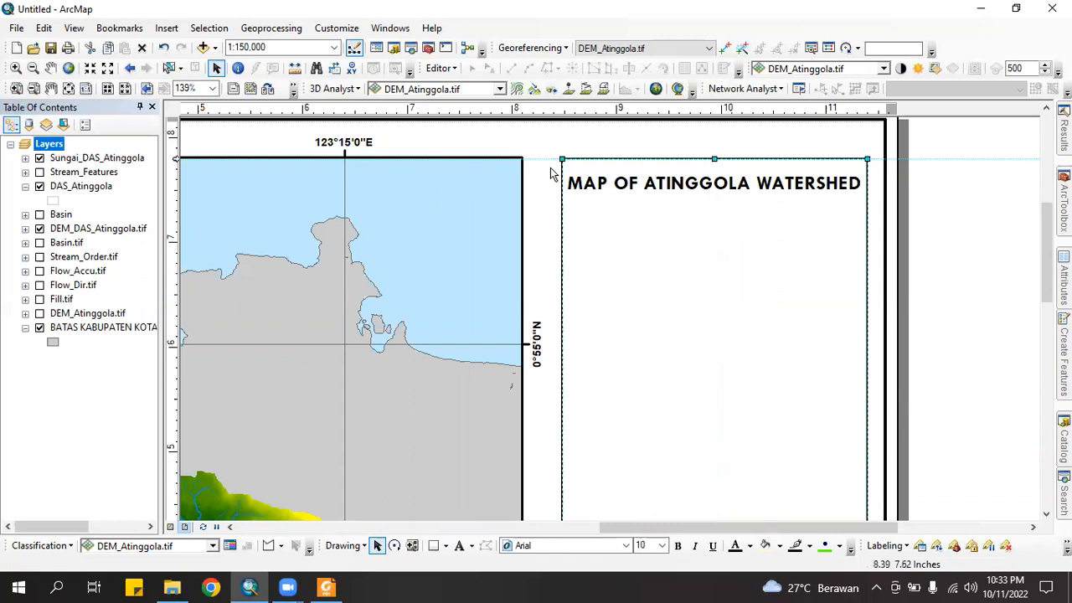
drag(565, 158, 548, 159)
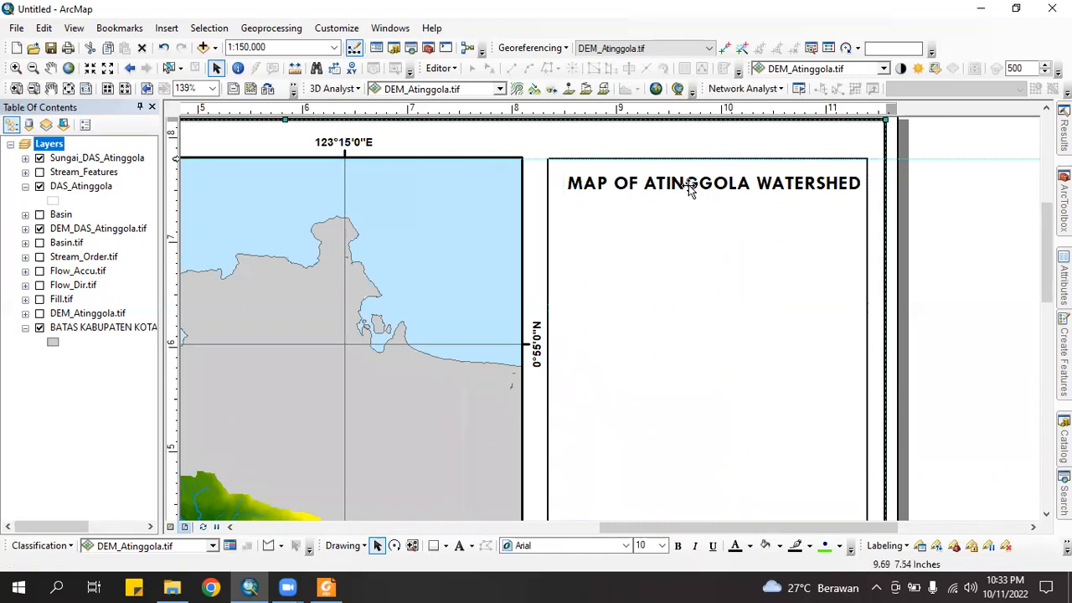
Nudge the title slightly left and up inside the panel
click(688, 185)
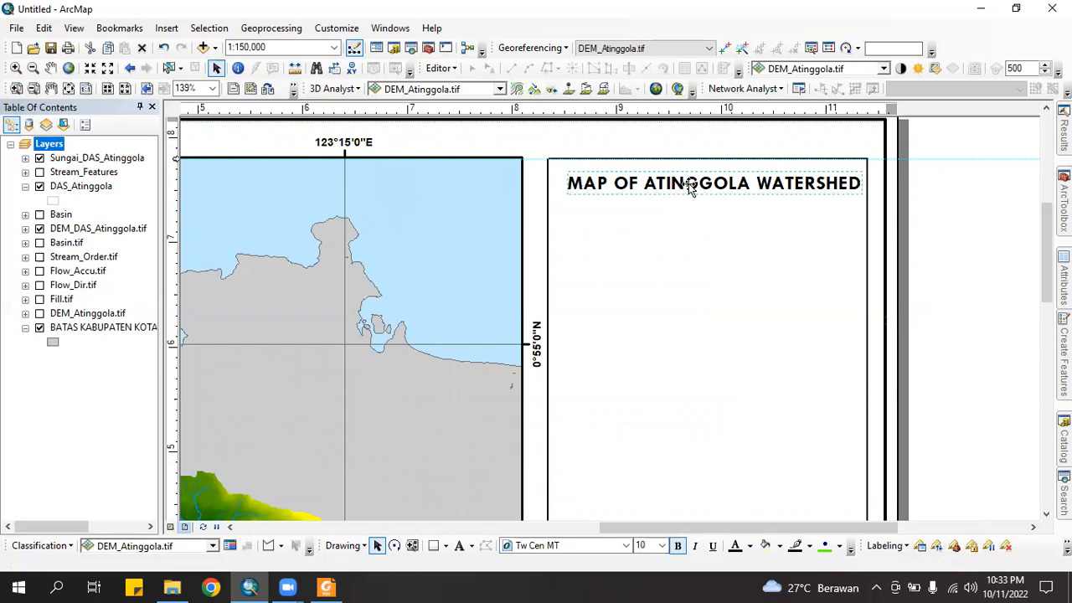
key(Left)
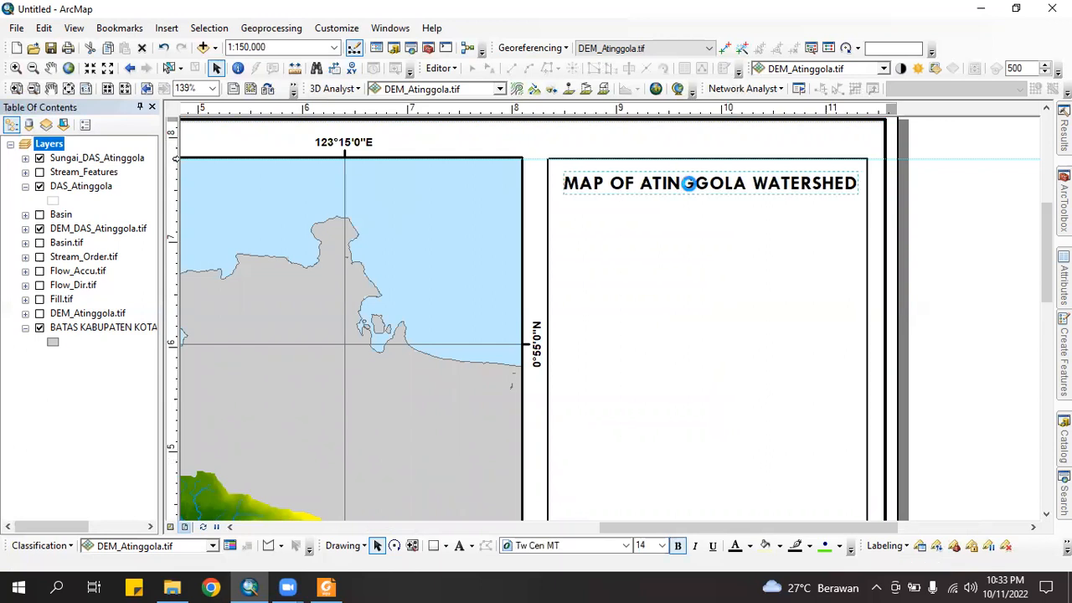
key(Up)
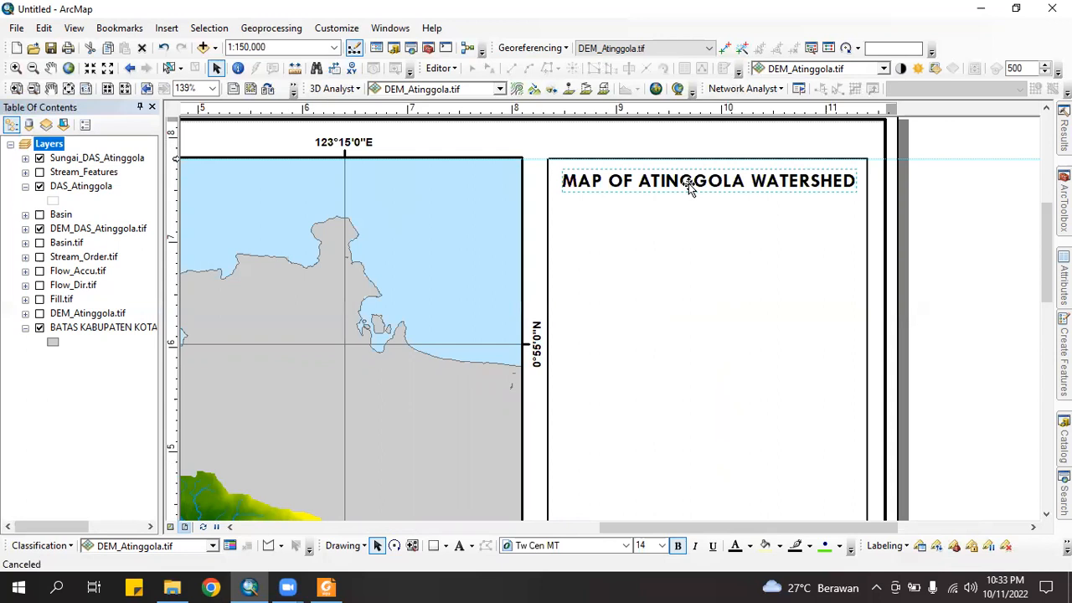
key(Up)
key(Left)
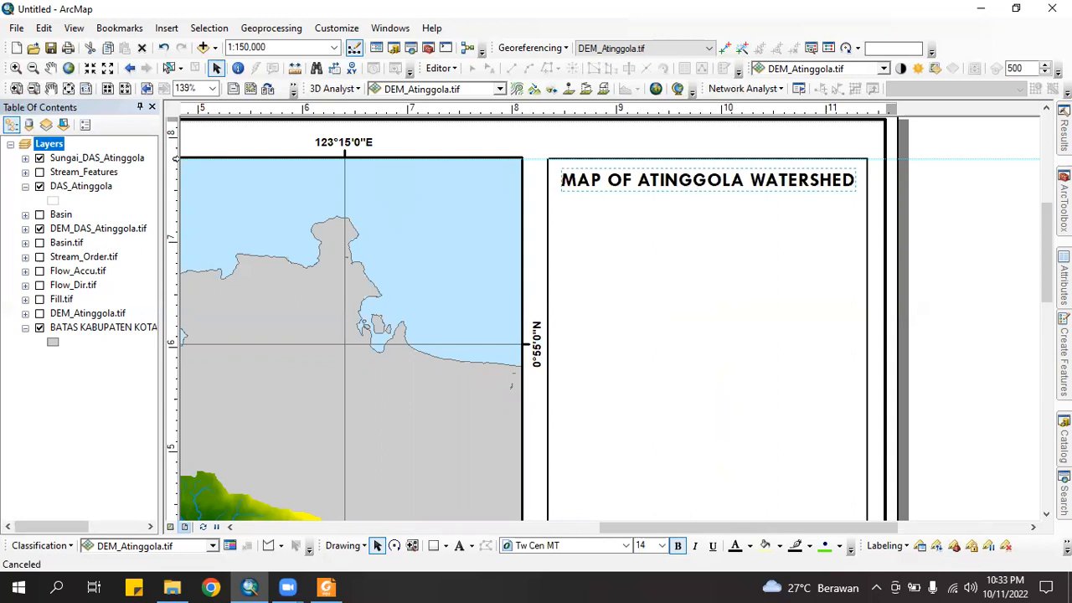
click(877, 247)
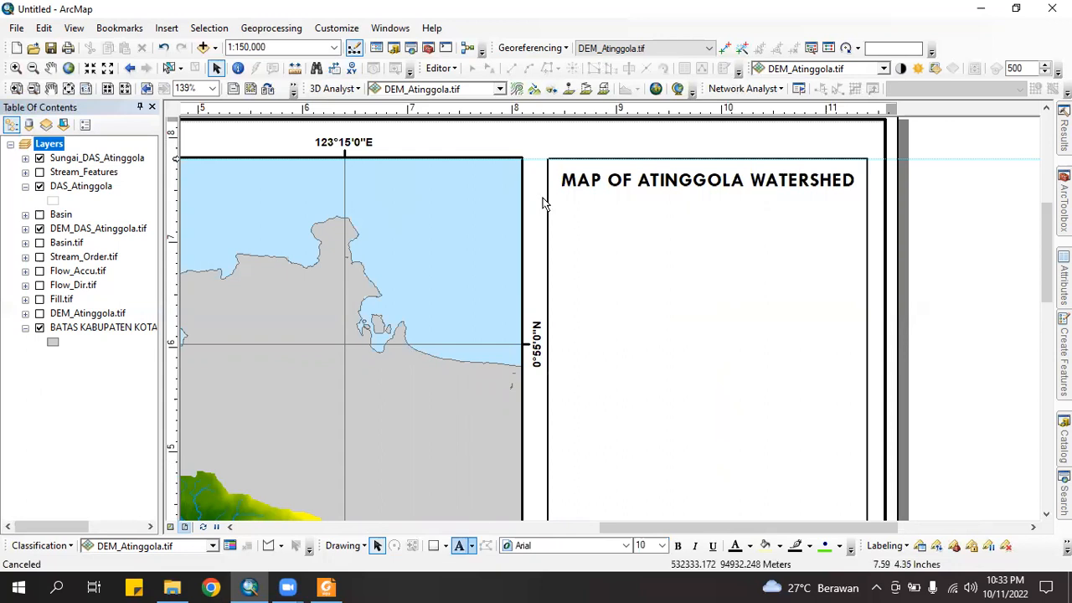
Add a guide at 7.40 inches and draw a line along it across the panel
click(433, 545)
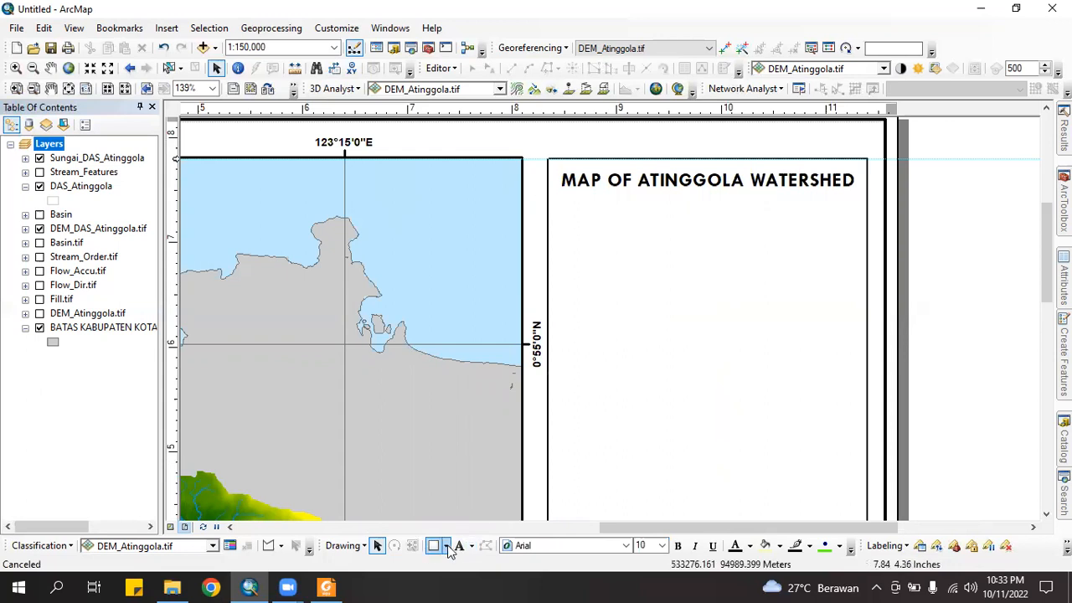
click(450, 474)
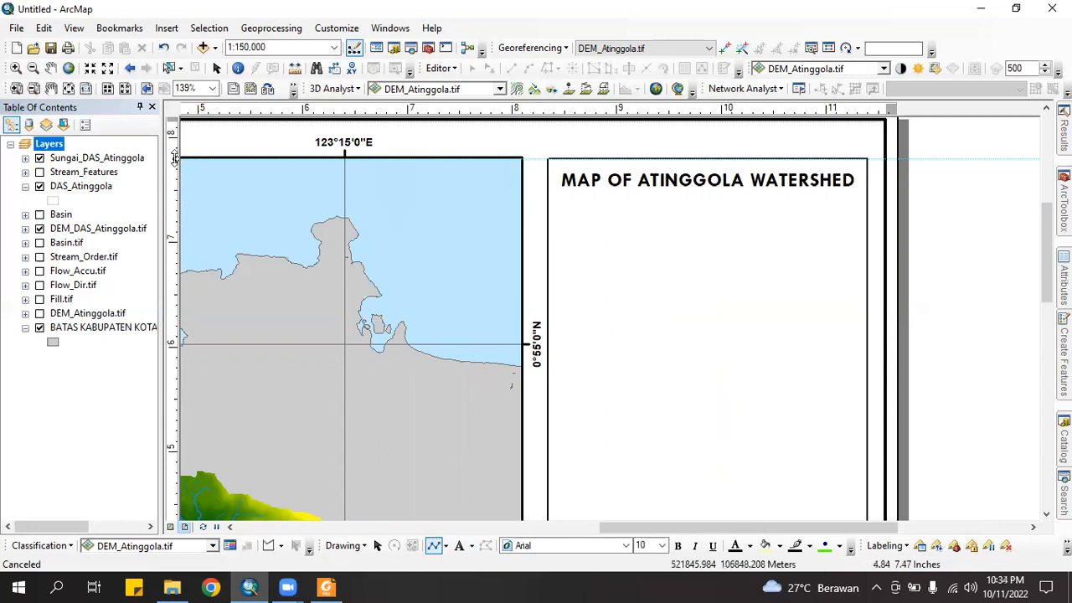
click(168, 177)
drag(171, 178, 172, 199)
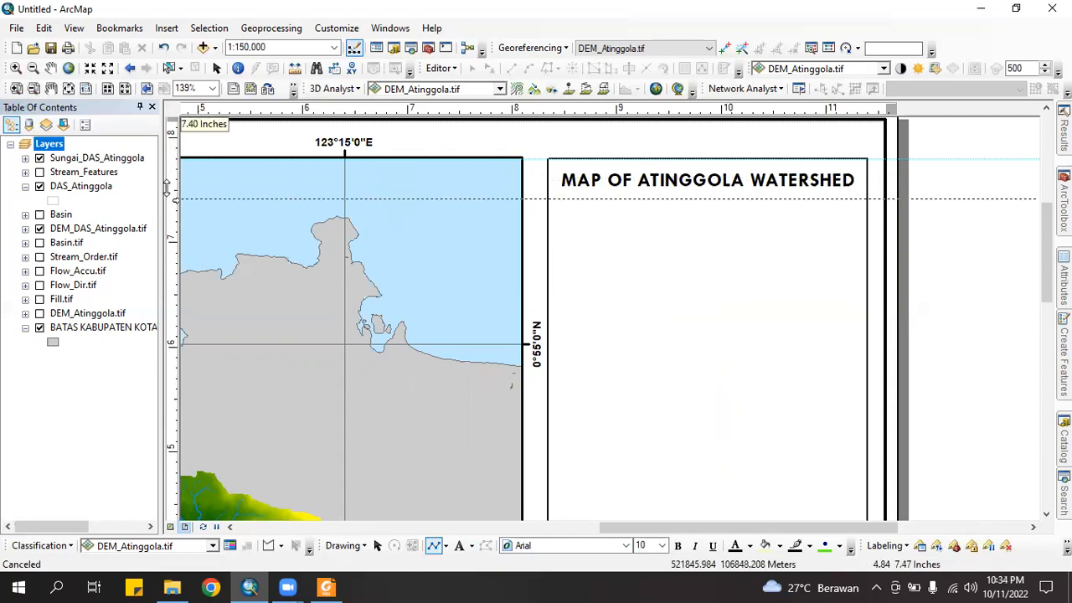
drag(546, 201, 550, 201)
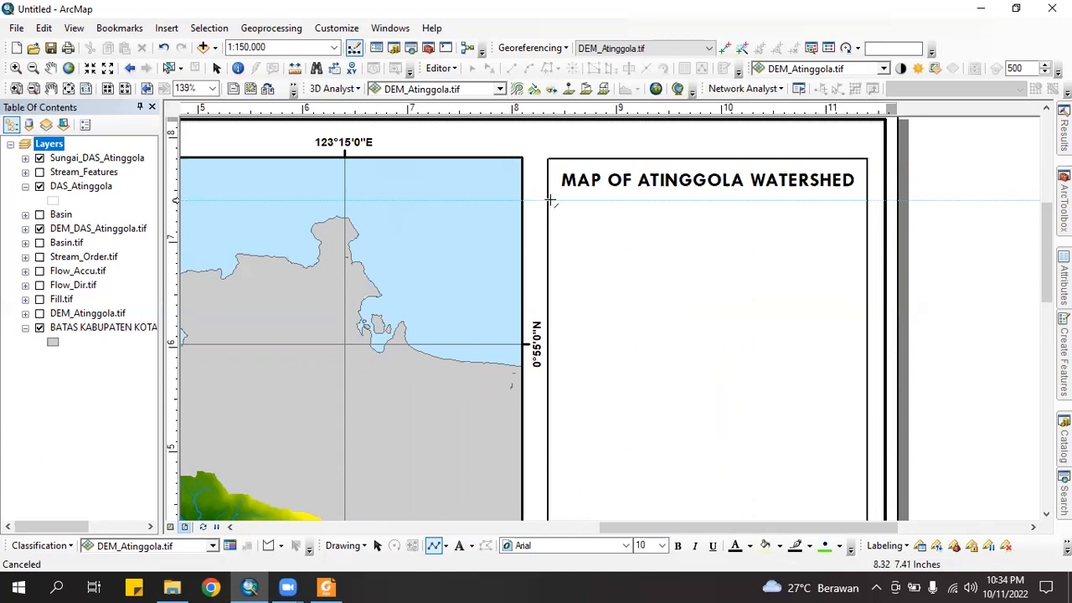
click(549, 201)
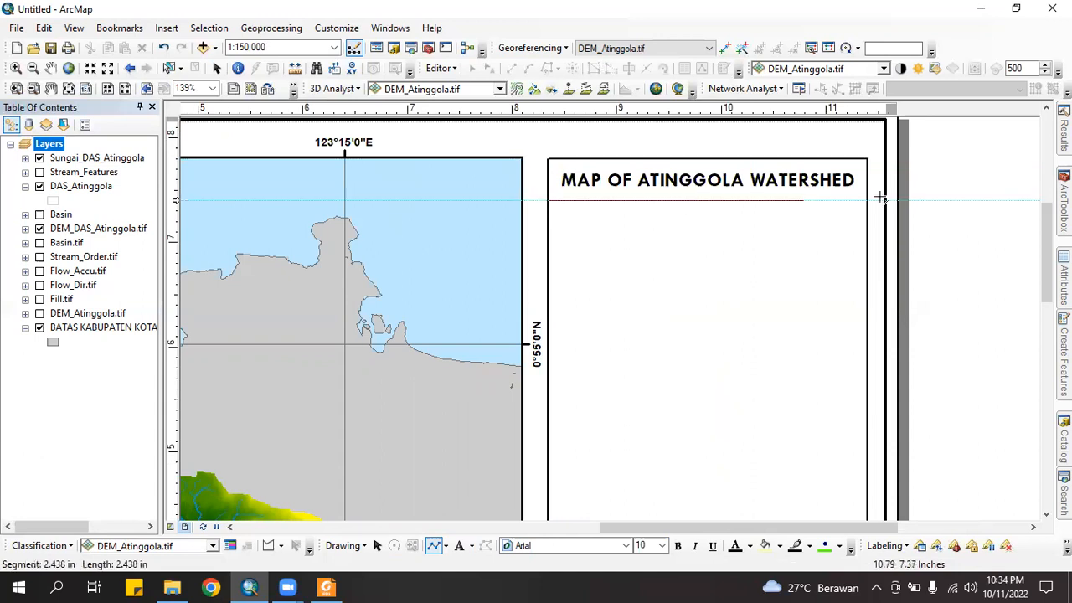
double_click(866, 201)
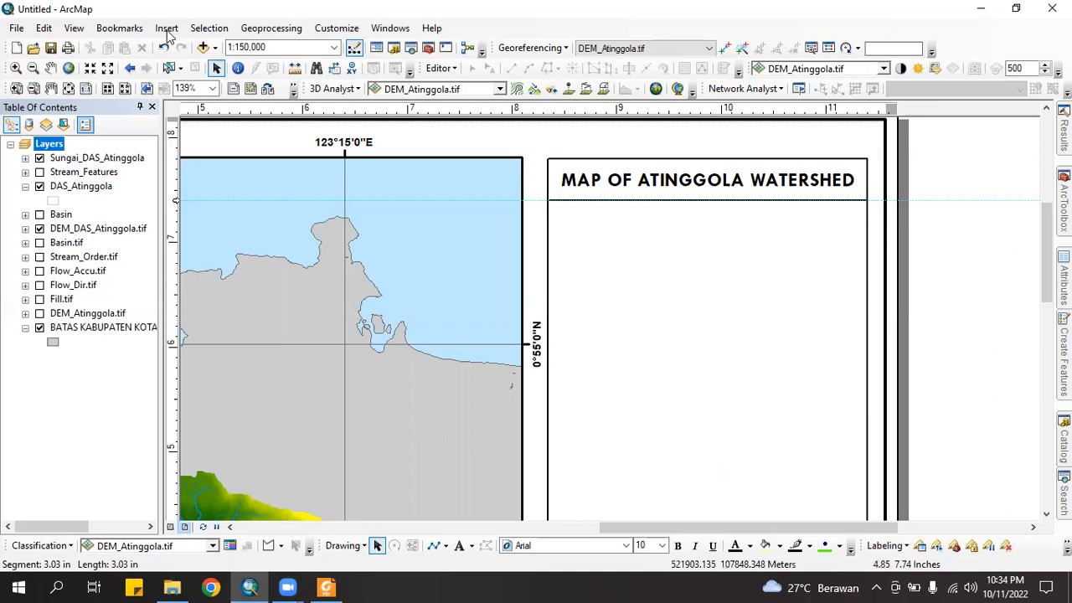
Insert the ESRI North 3 arrow and position it in the panel's upper left below the divider
click(208, 27)
mouse_move(167, 28)
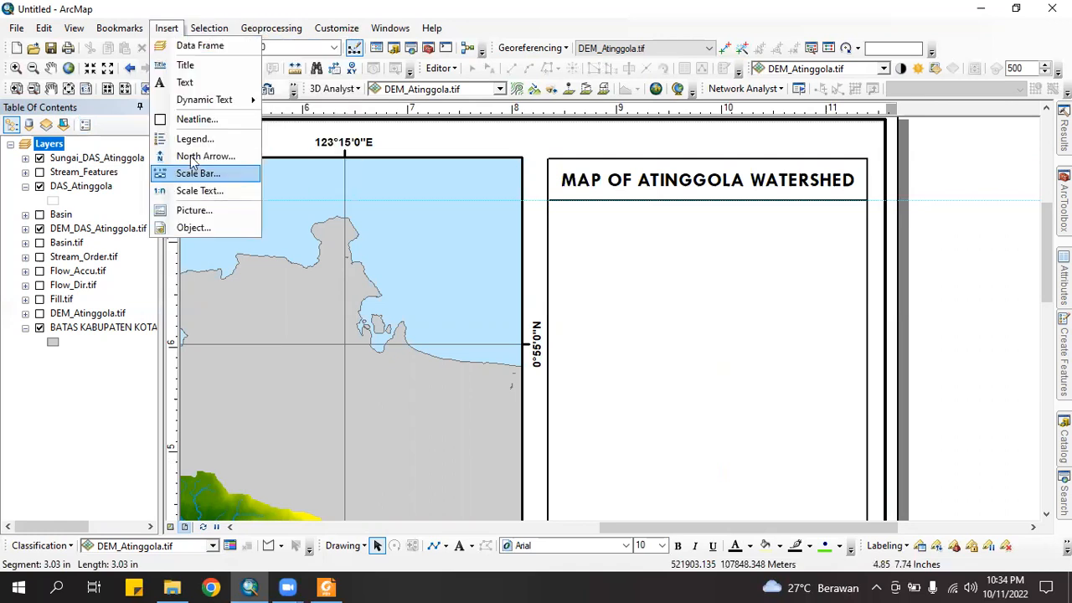
click(192, 156)
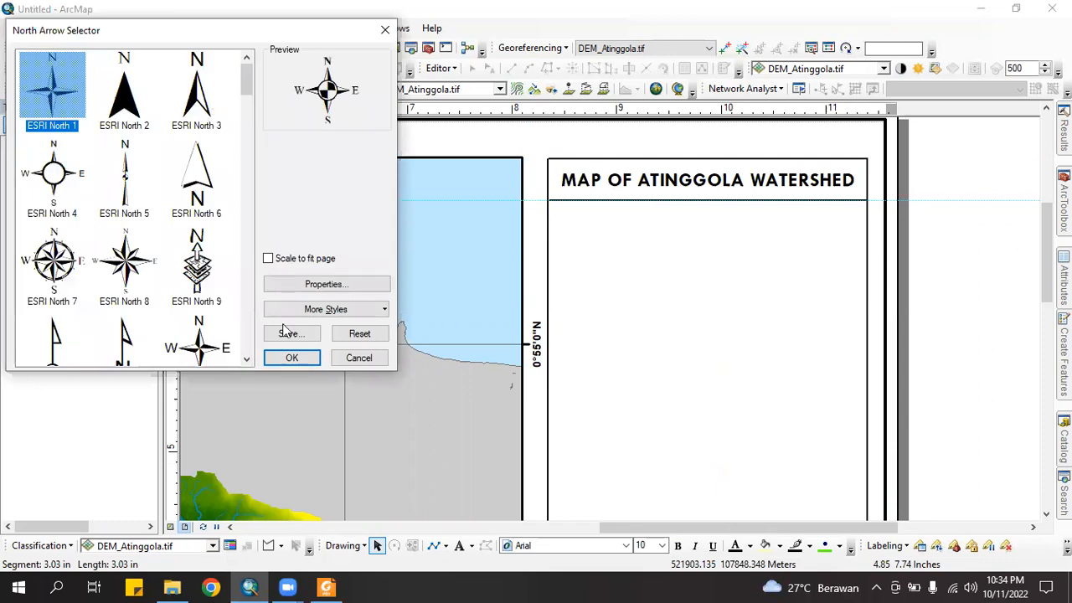
click(291, 360)
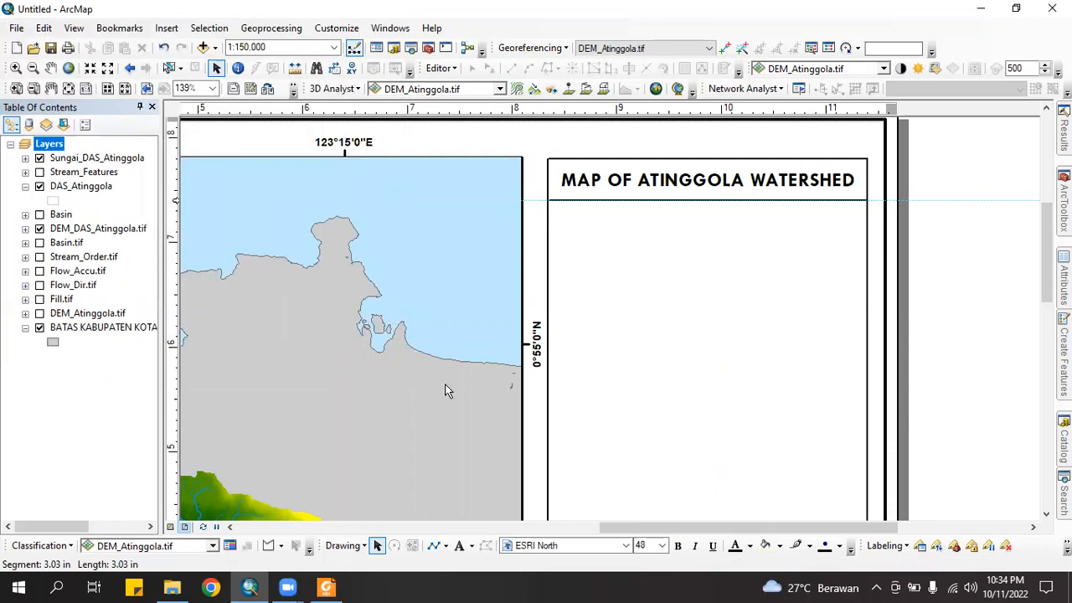
drag(585, 257, 580, 255)
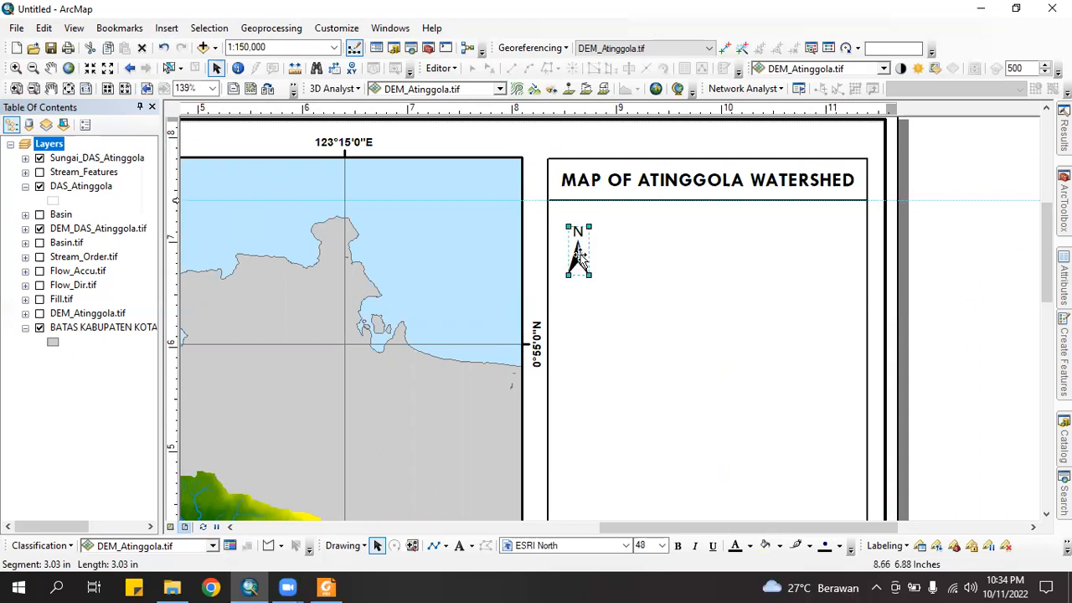
key(Up)
key(Up)
key(Up)
key(Up)
key(Up)
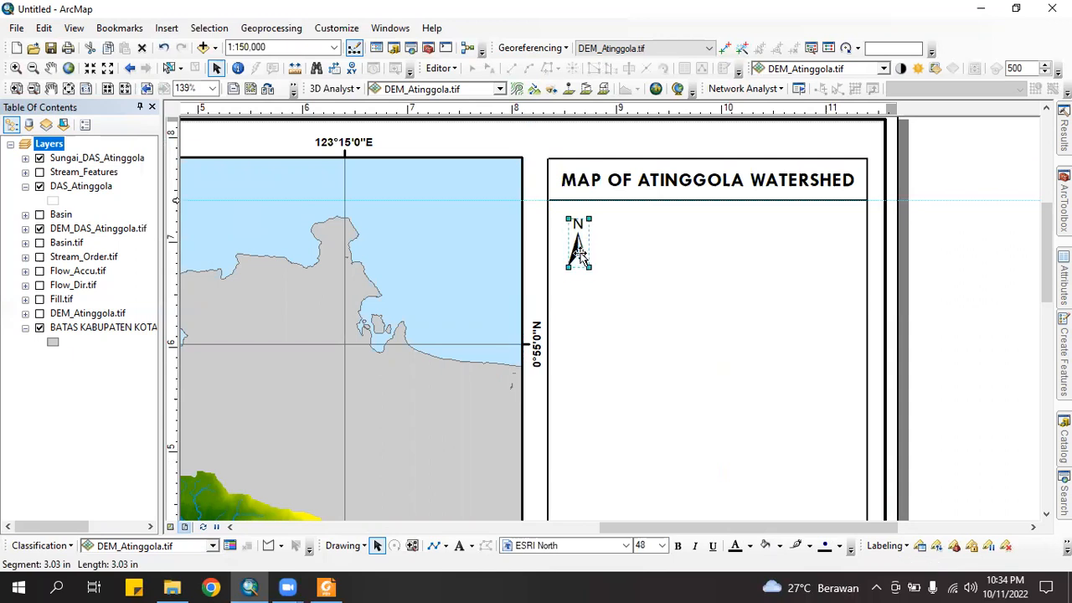
key(Up)
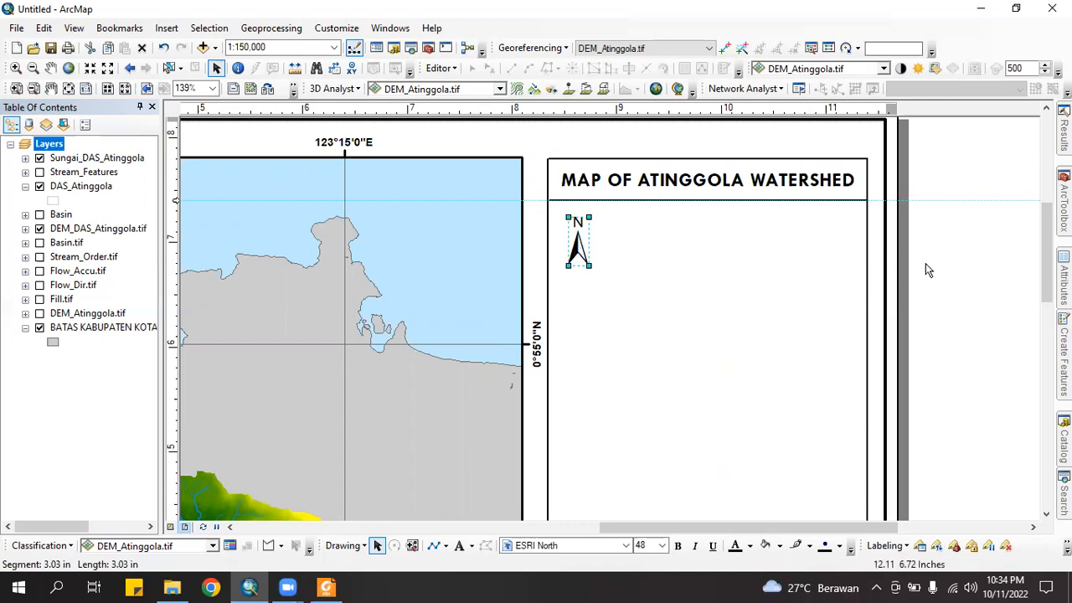
click(909, 266)
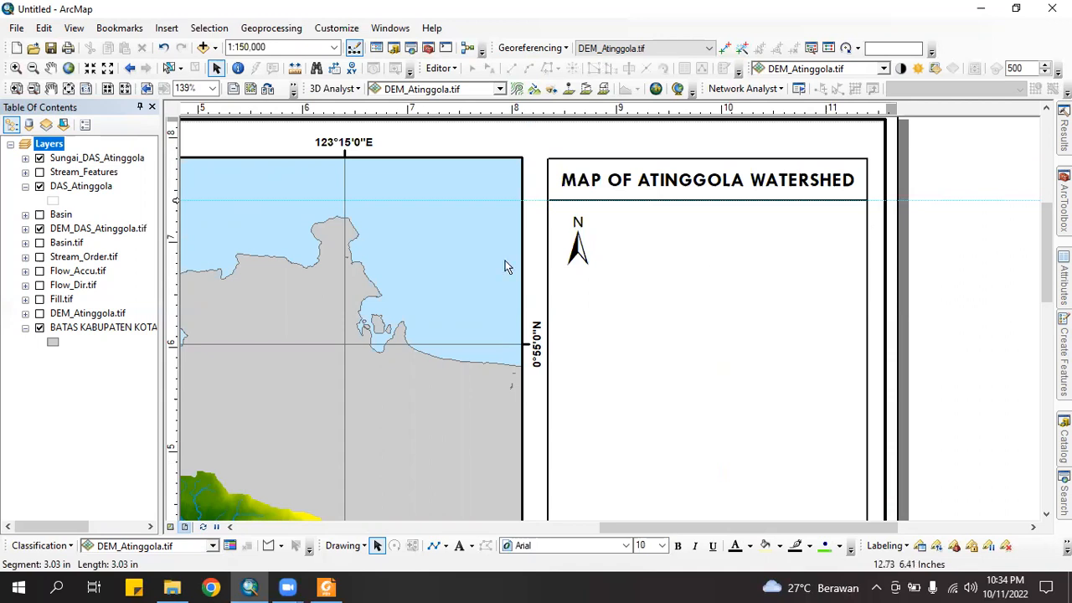
drag(577, 253, 588, 259)
click(947, 273)
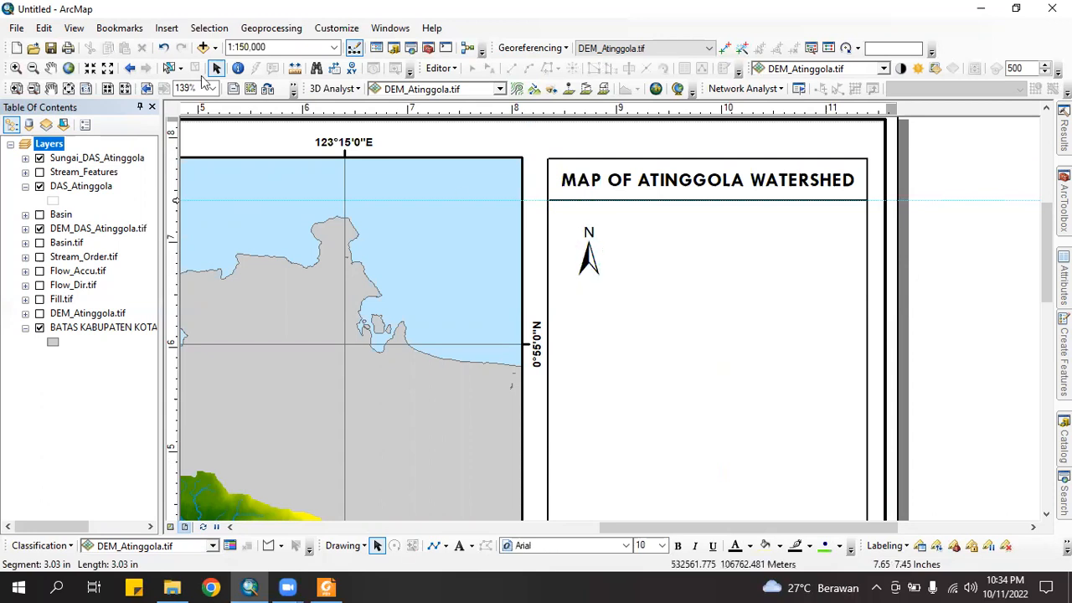
Insert Double Alternating Scale Bar 1, shorten it, and place it beside the north arrow
click(195, 28)
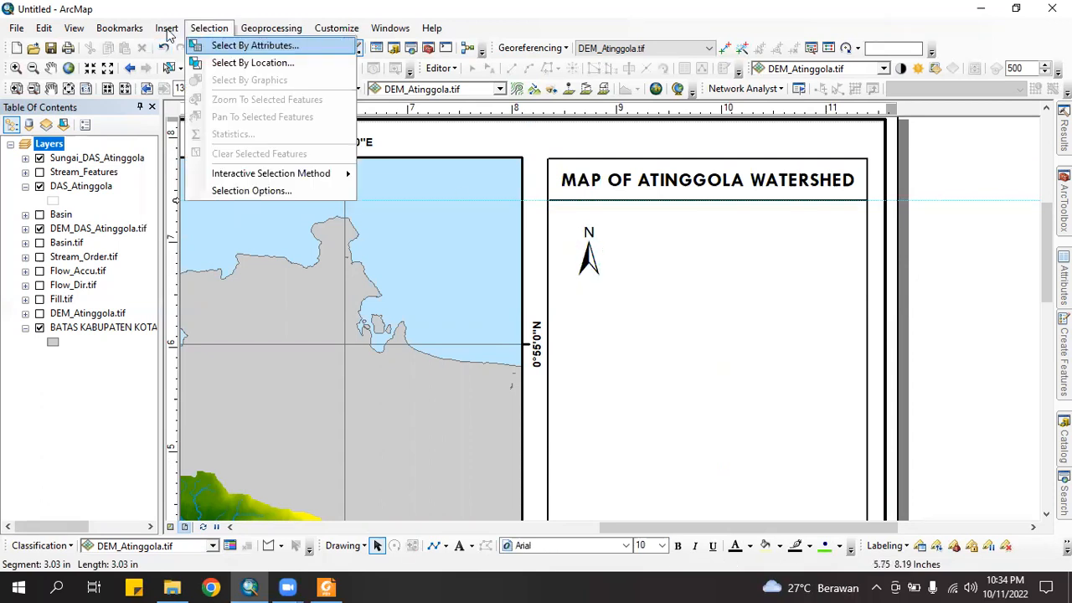
mouse_move(166, 28)
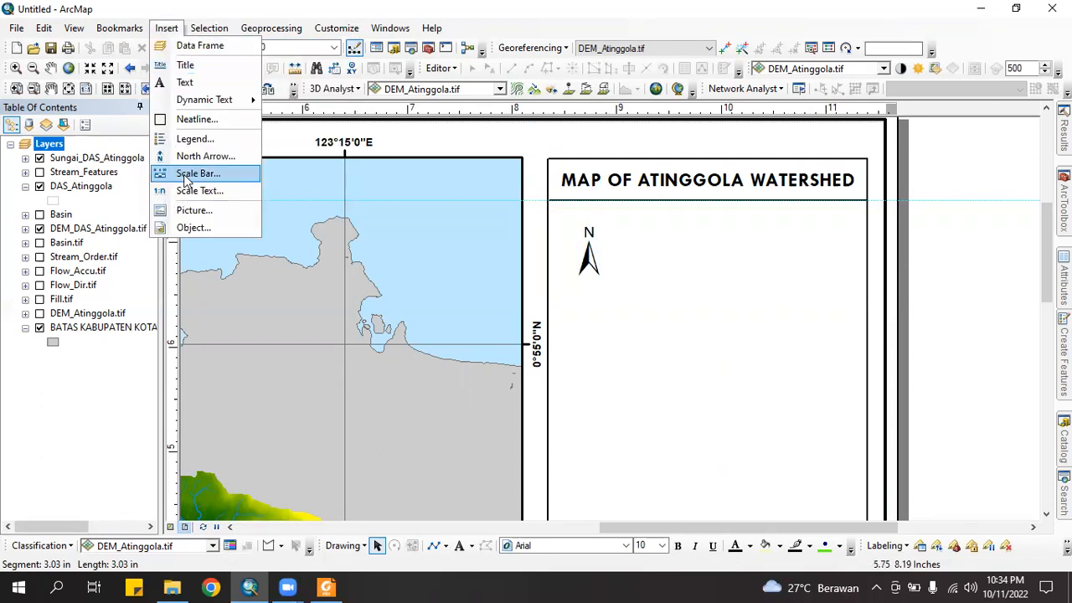
click(186, 178)
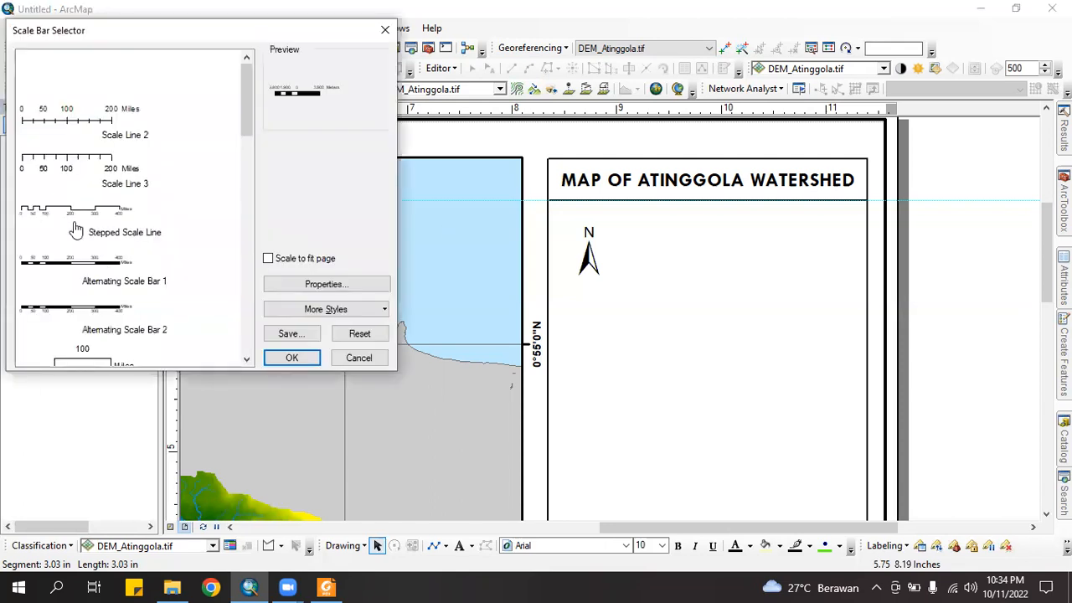
scroll(134, 237, down, 2)
scroll(96, 288, down, 2)
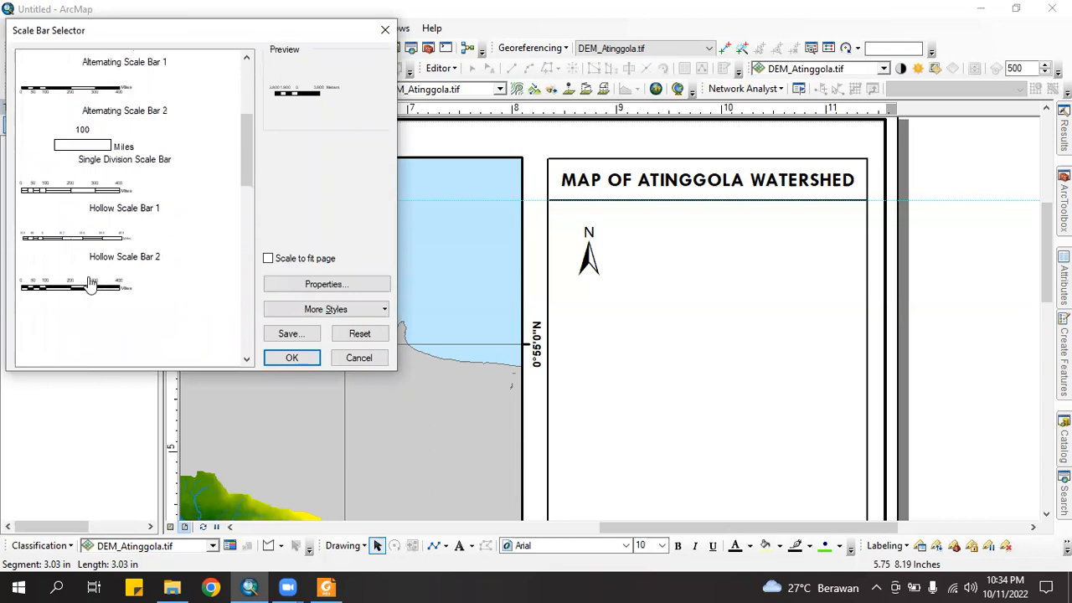
click(106, 293)
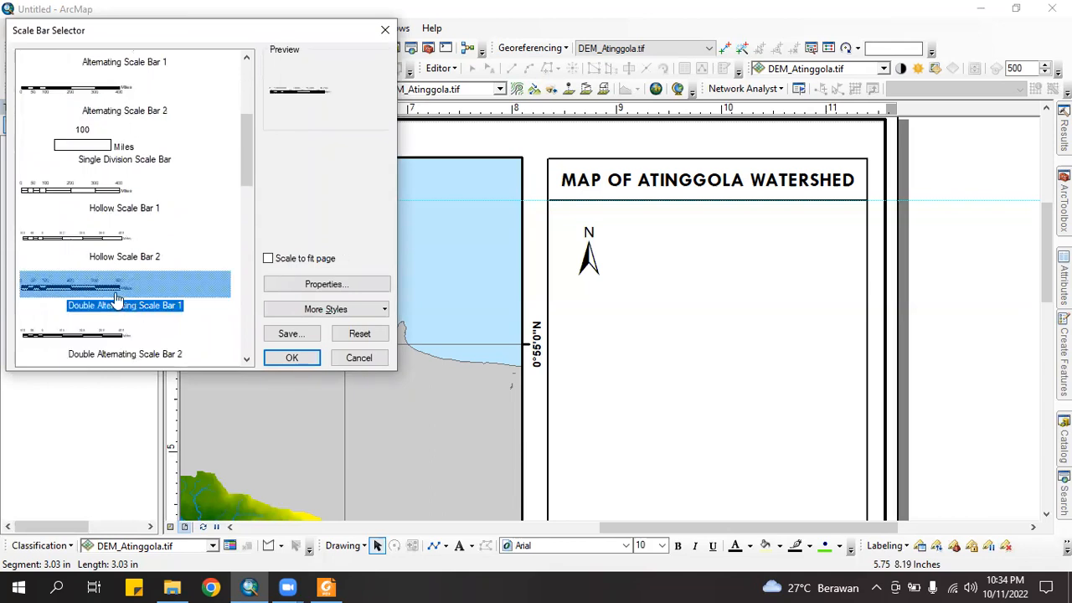
click(294, 358)
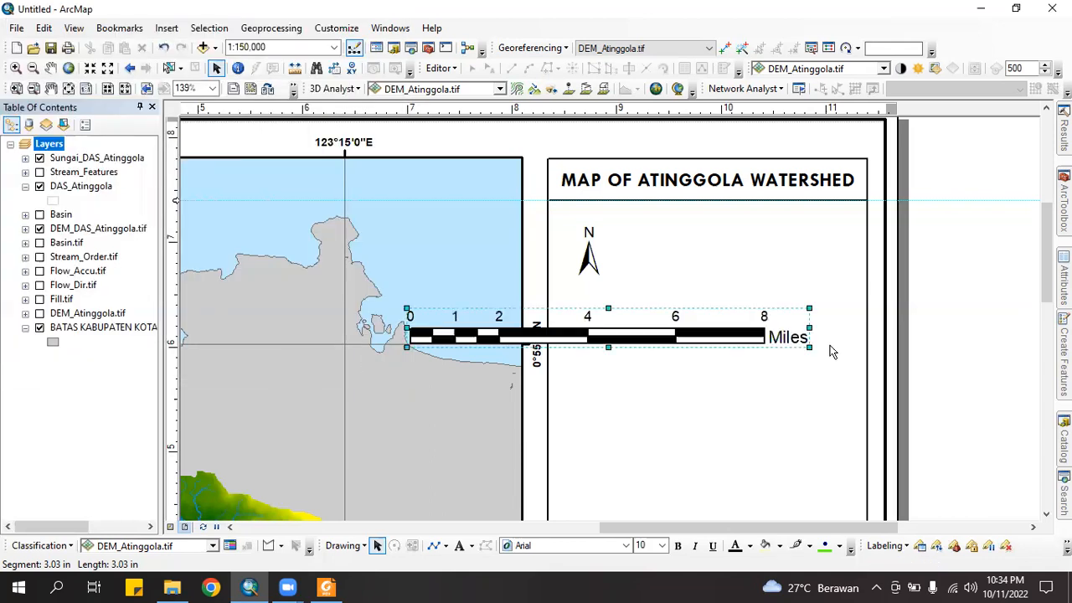
drag(810, 329, 536, 333)
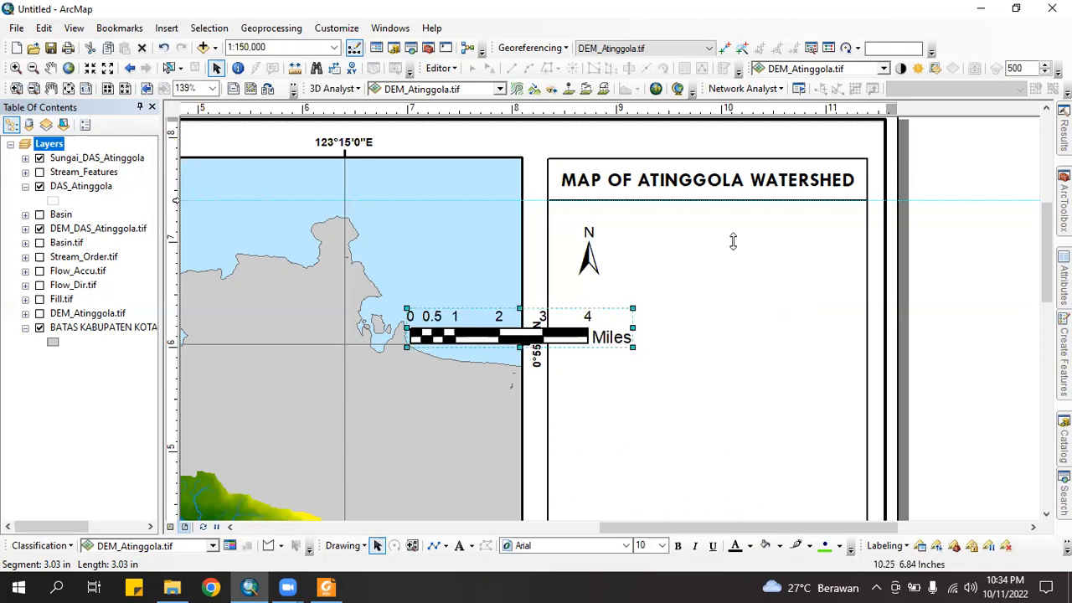
drag(728, 253, 729, 254)
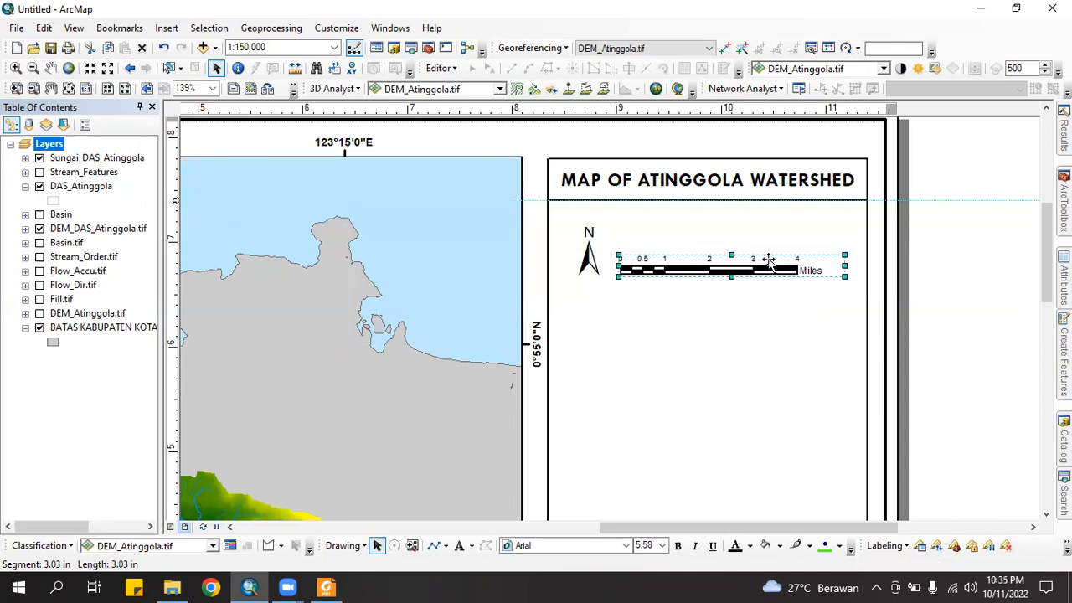
drag(769, 259, 782, 251)
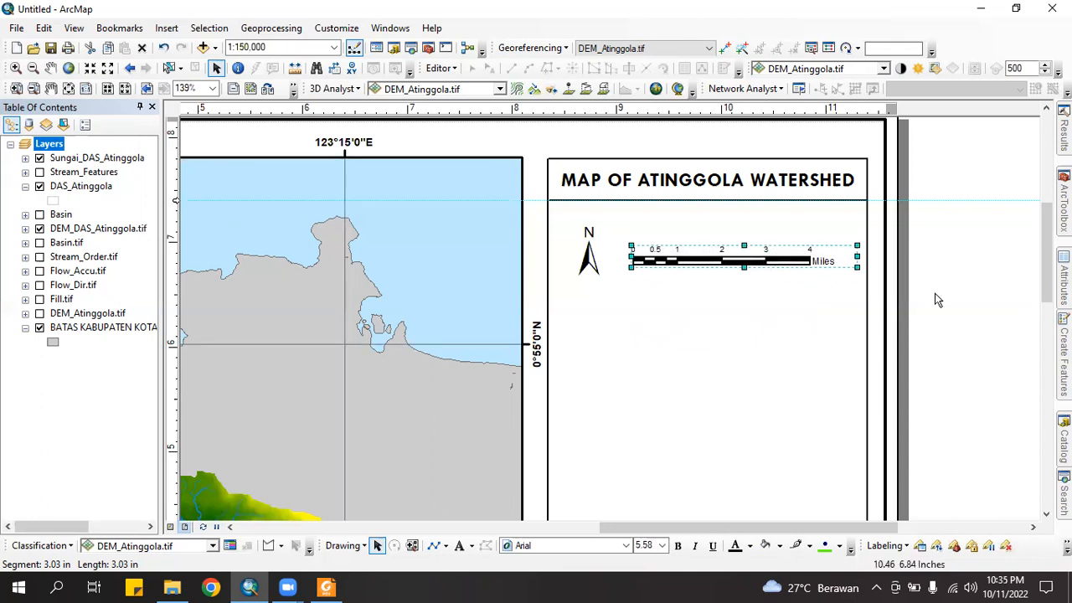
click(824, 270)
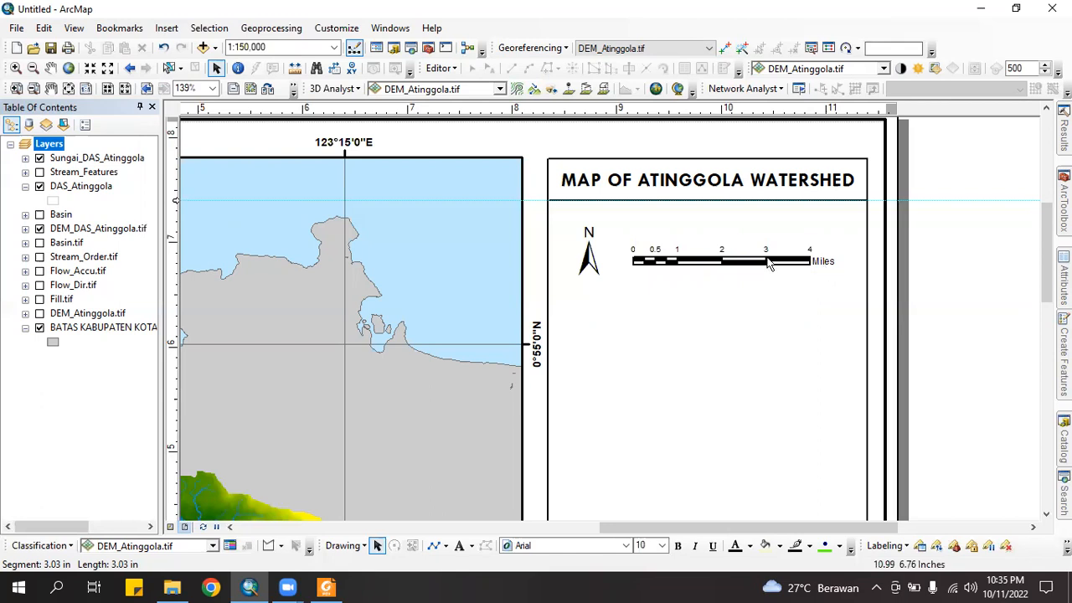
click(725, 261)
Switch the scale bar to Kilometers labelled 'km' and widen it to span 0–8 km
right_click(725, 262)
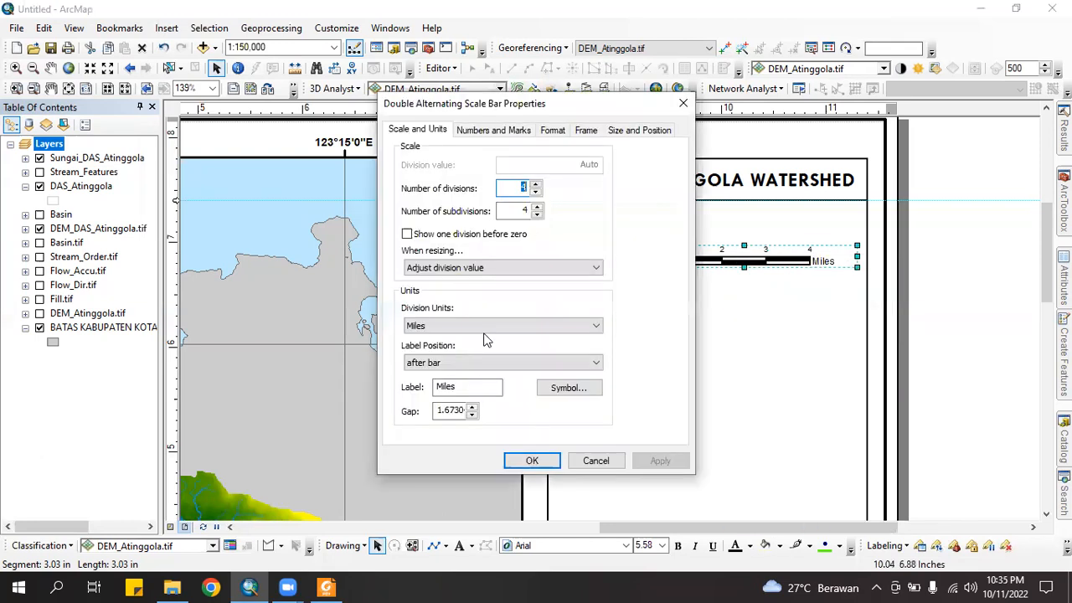
click(441, 330)
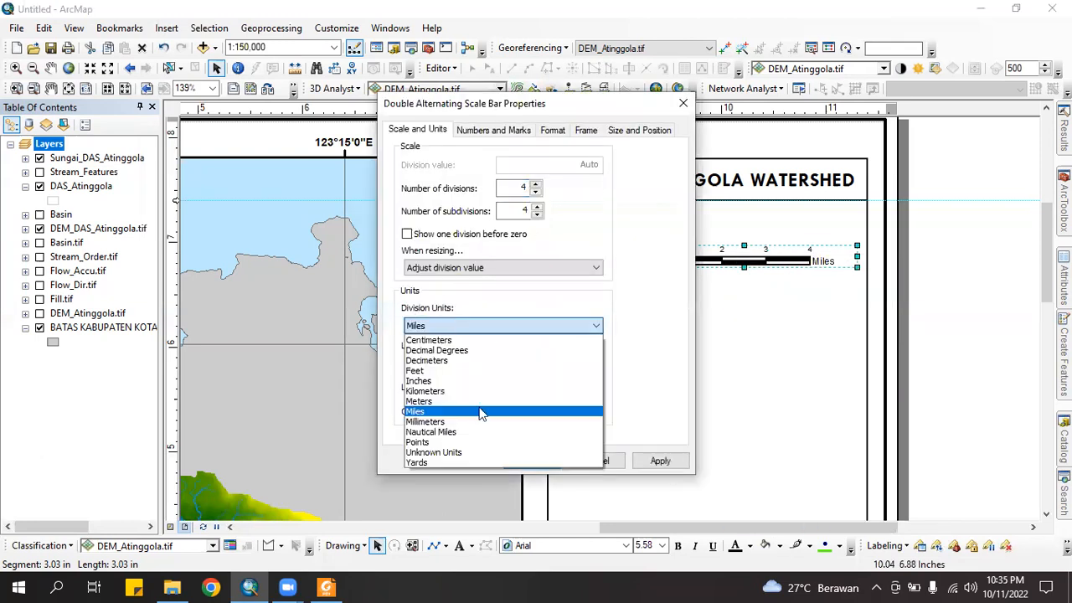
click(503, 390)
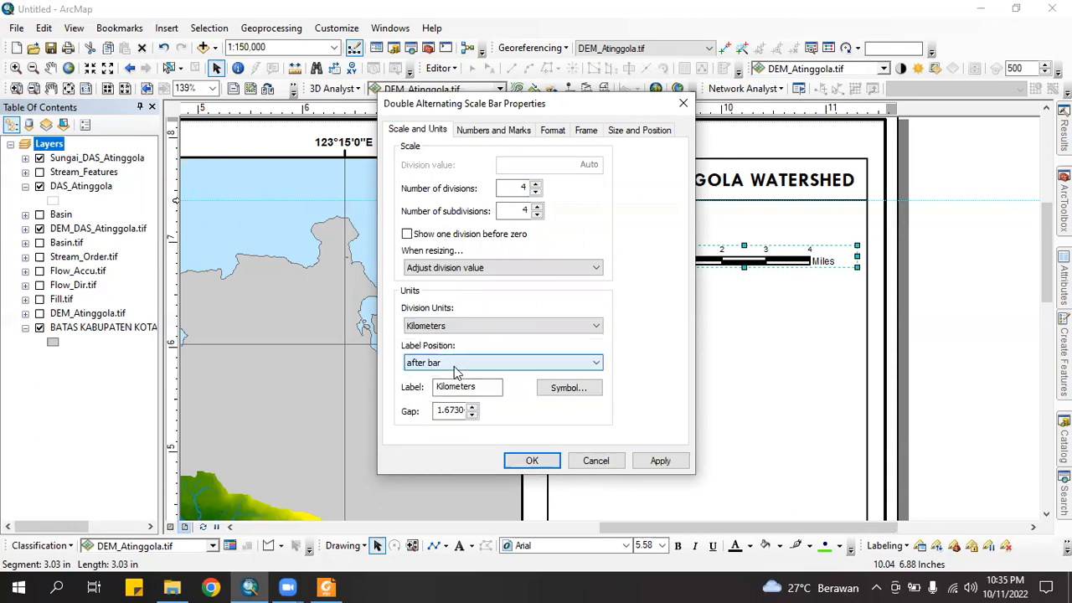
drag(490, 389, 389, 386)
text(km)
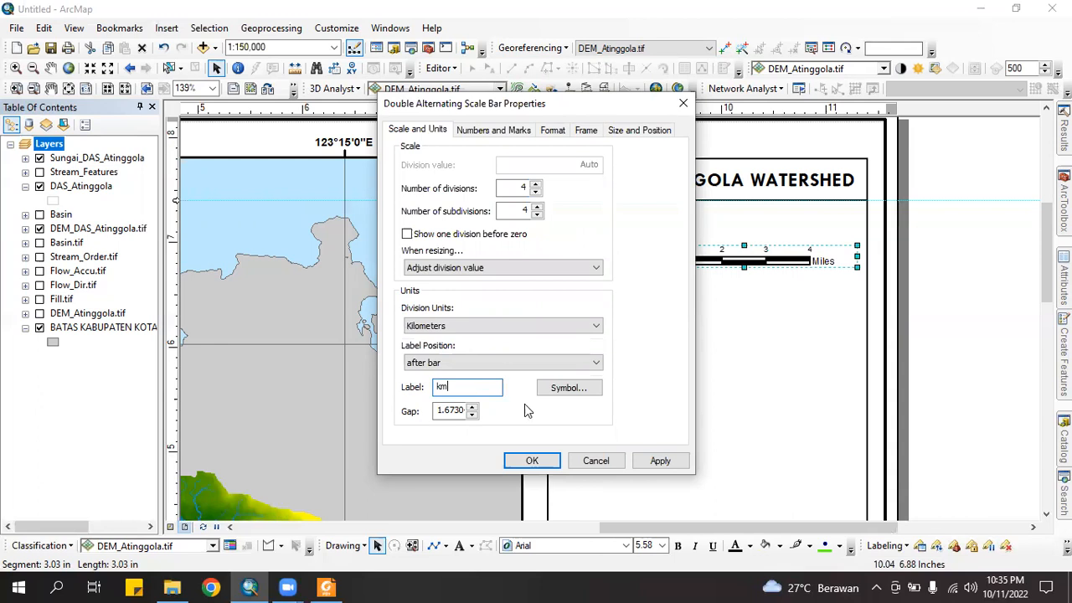
click(660, 461)
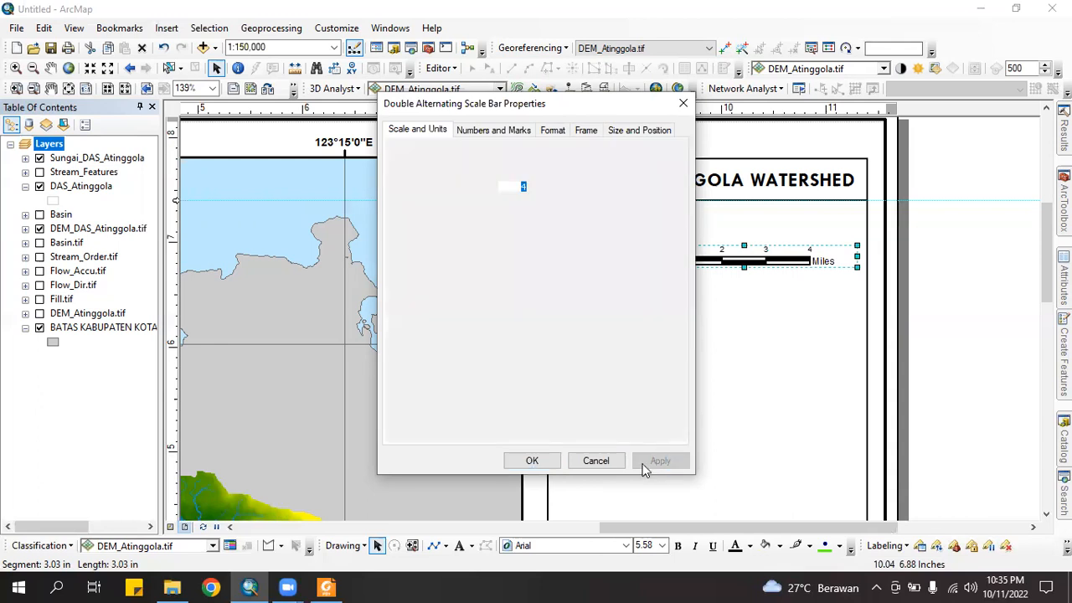
click(532, 461)
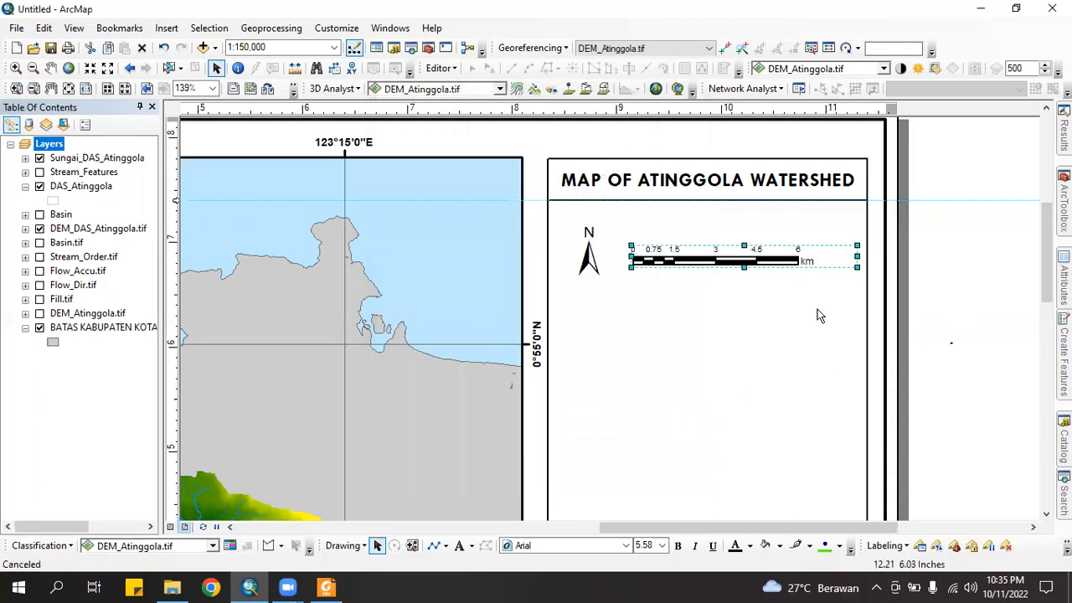
click(748, 264)
drag(811, 262, 800, 262)
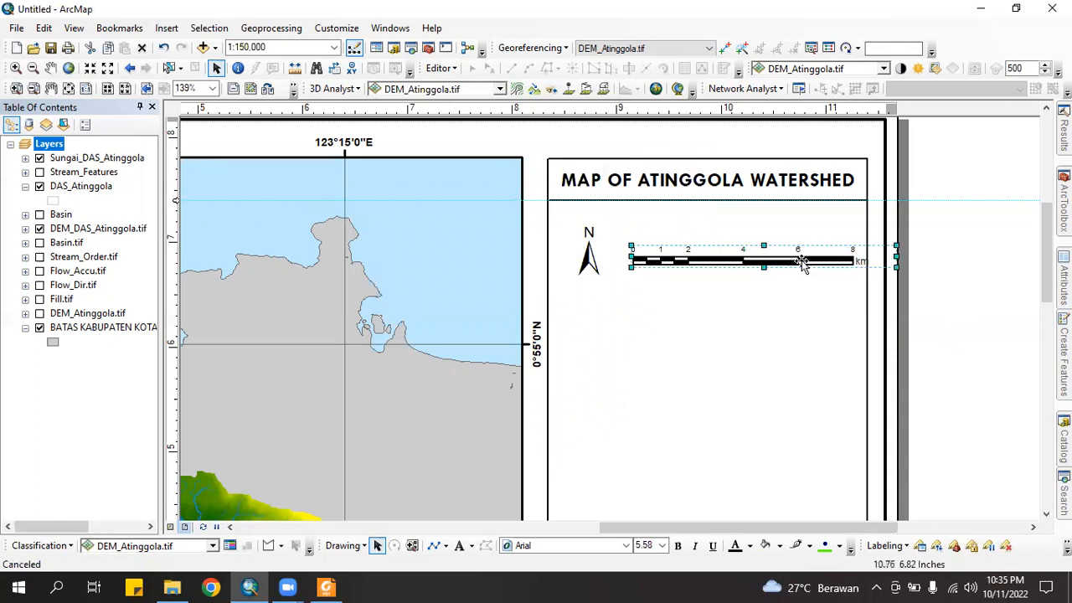
click(905, 284)
Add a 'Scale' text label above the scale bar
click(459, 546)
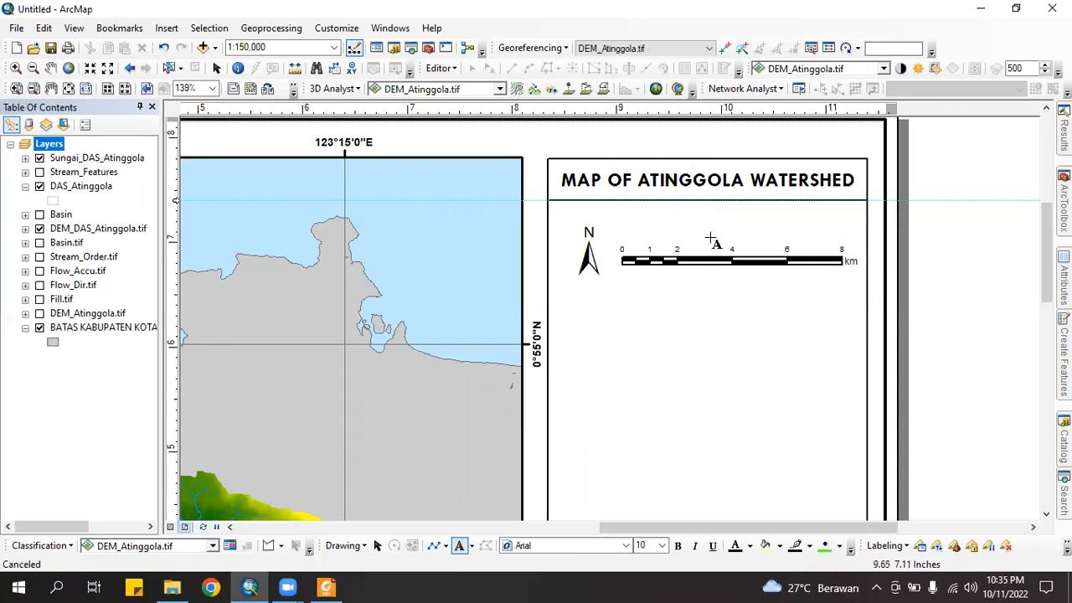
click(711, 240)
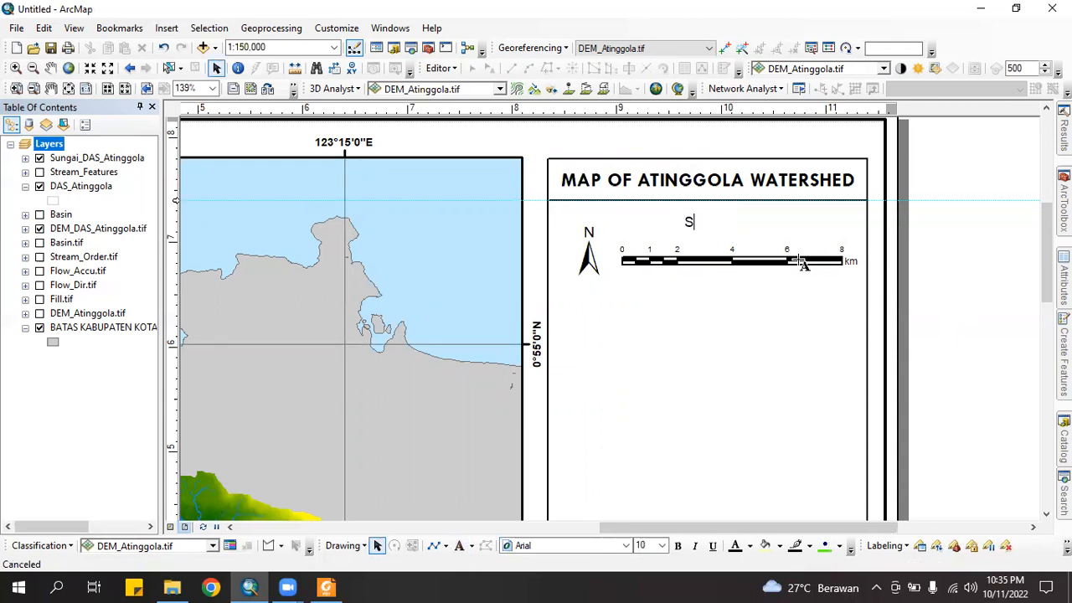
text(Scale :)
Insert a 1:150,000 absolute scale text and place it beside the 'Scale :' caption
click(659, 302)
click(166, 30)
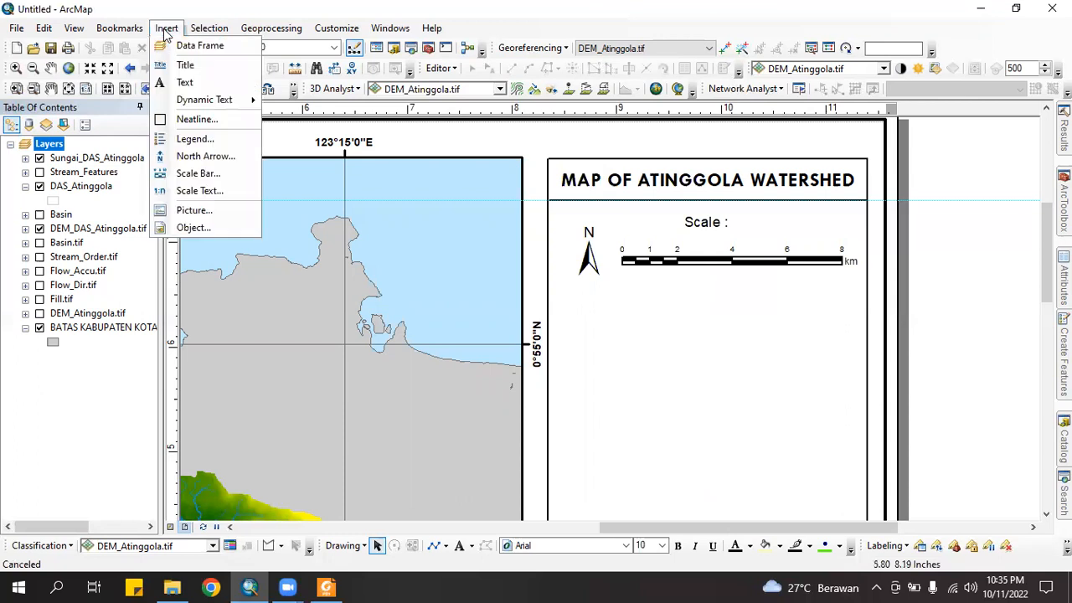
click(226, 190)
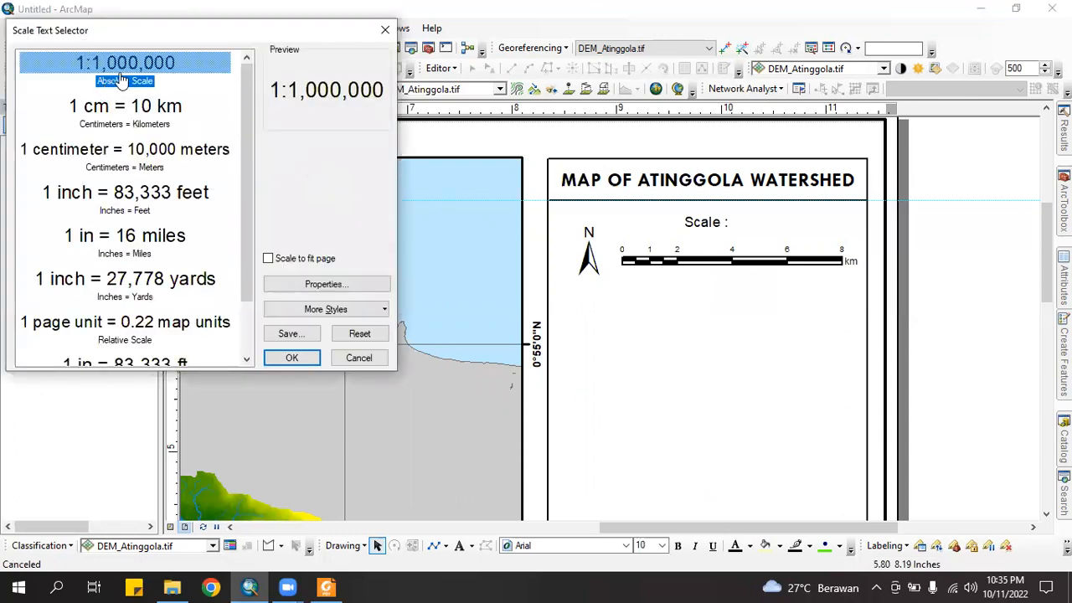
click(292, 357)
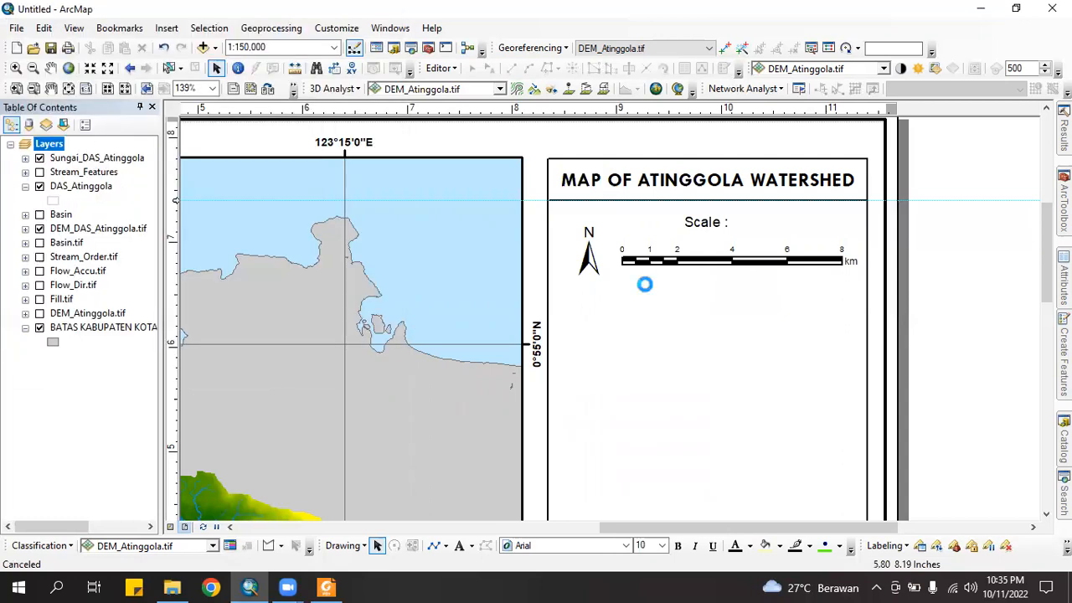
drag(566, 328, 796, 251)
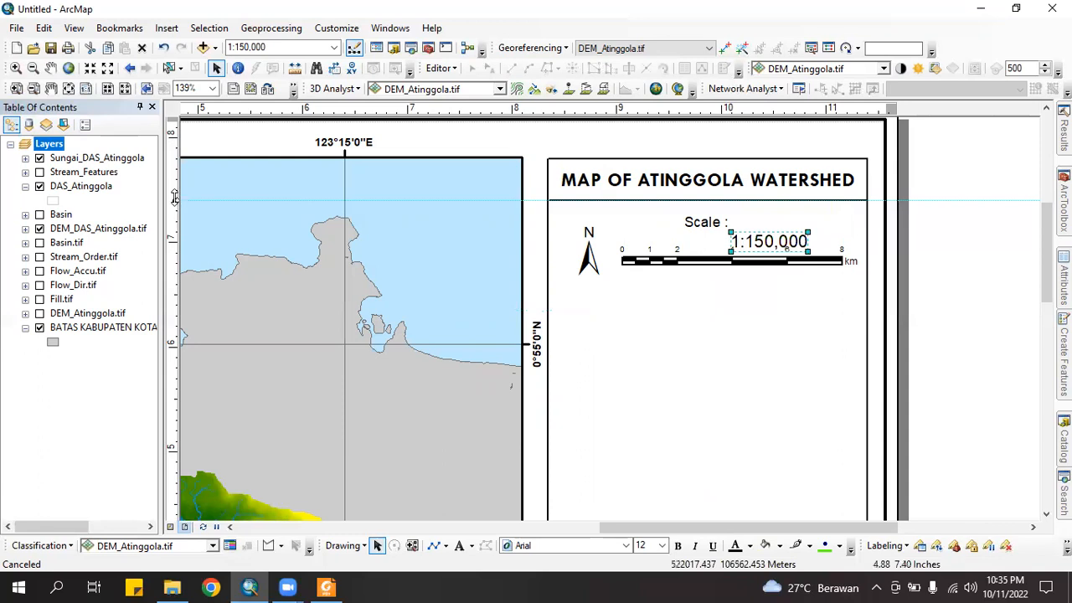
click(177, 169)
drag(757, 239, 762, 218)
Set the 1:150,000 scale text to size 10 and line it up with 'Scale :'
click(704, 225)
click(779, 222)
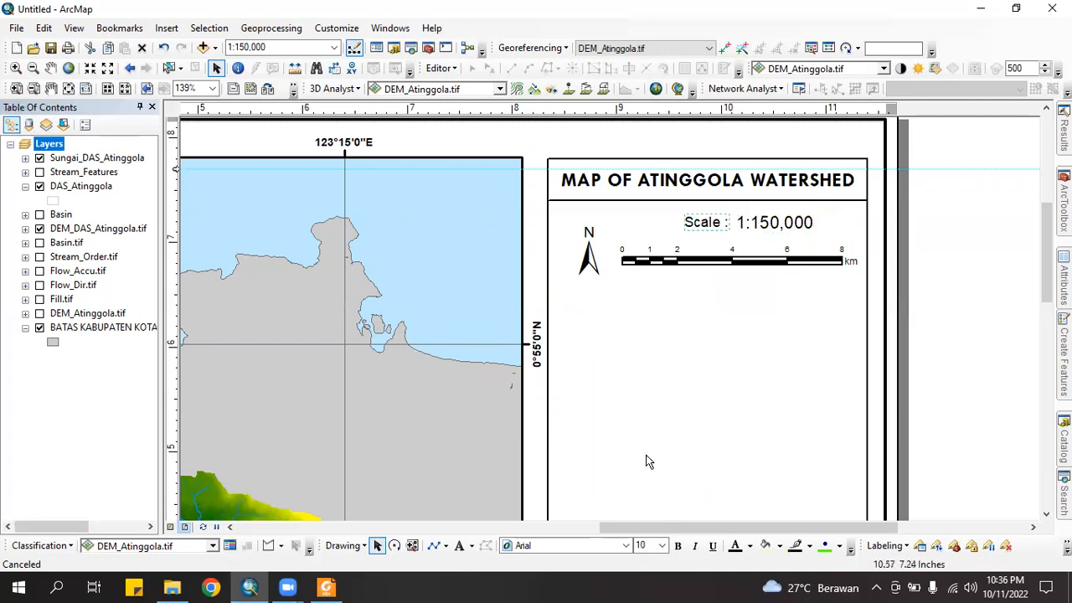
click(666, 546)
click(645, 395)
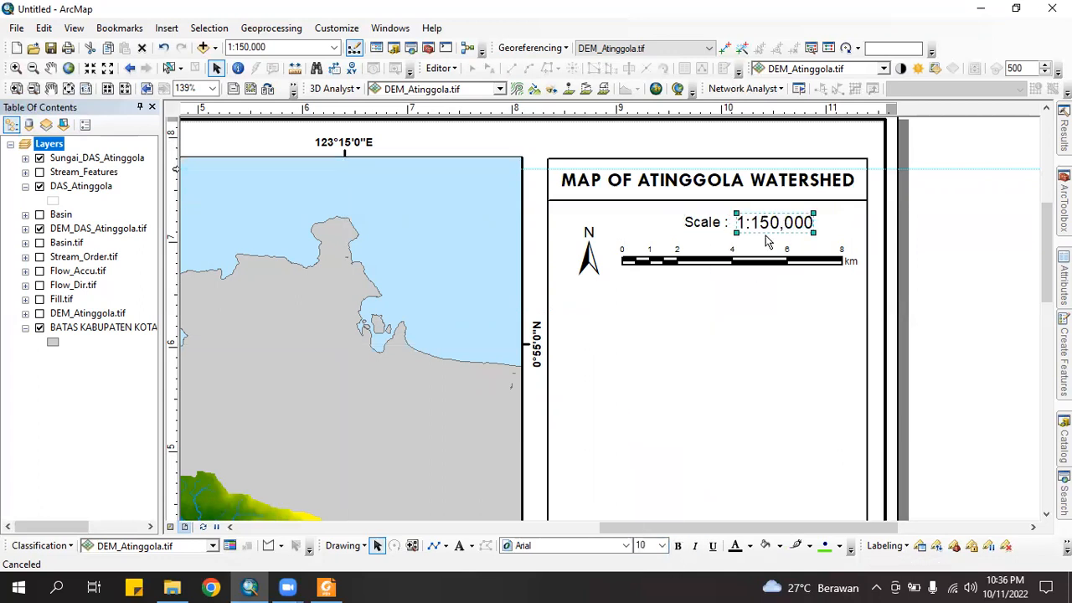
click(711, 222)
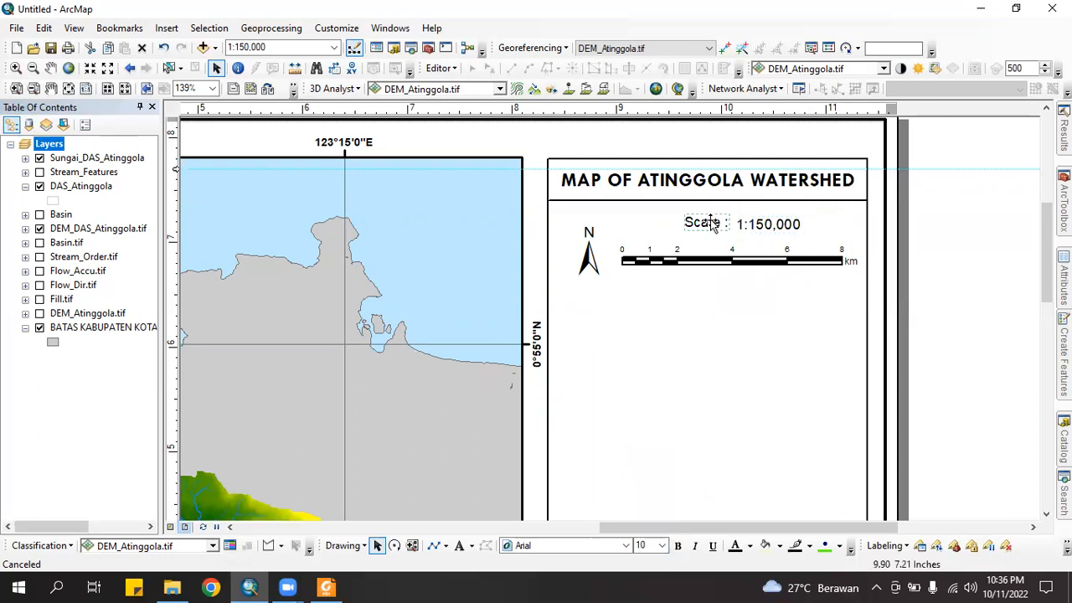
drag(710, 222, 703, 231)
drag(769, 225, 763, 236)
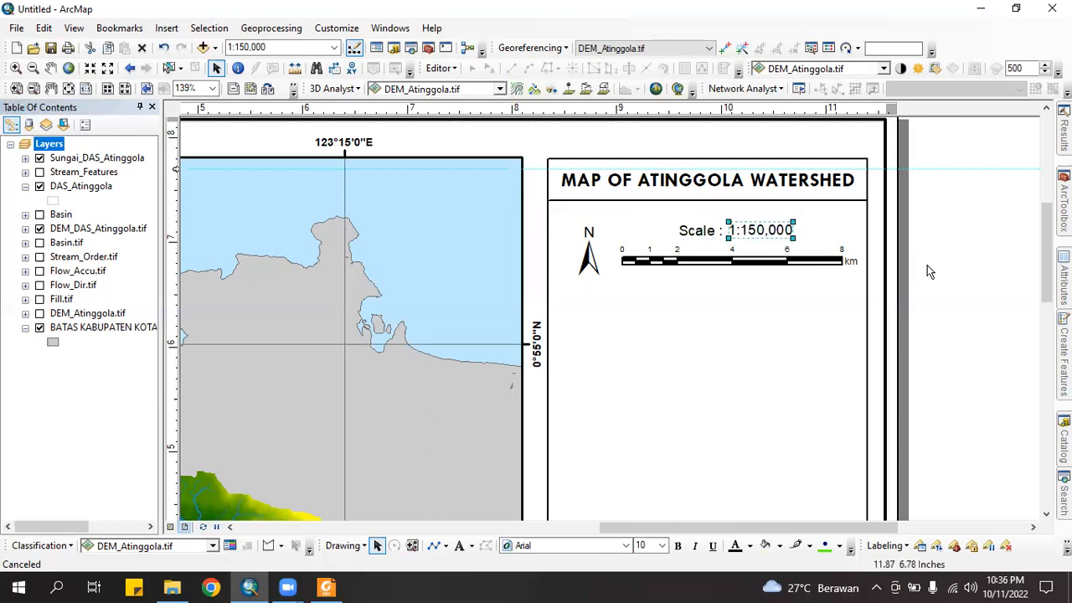
Nudge the north arrow up slightly, then select the divider line under the title
click(589, 260)
drag(589, 264, 589, 254)
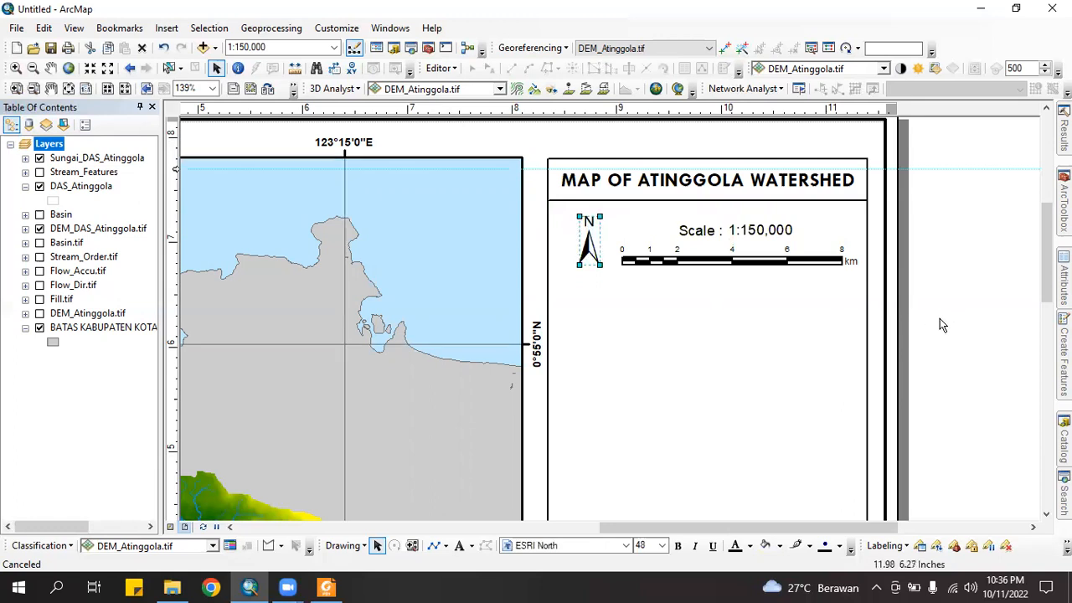
click(615, 327)
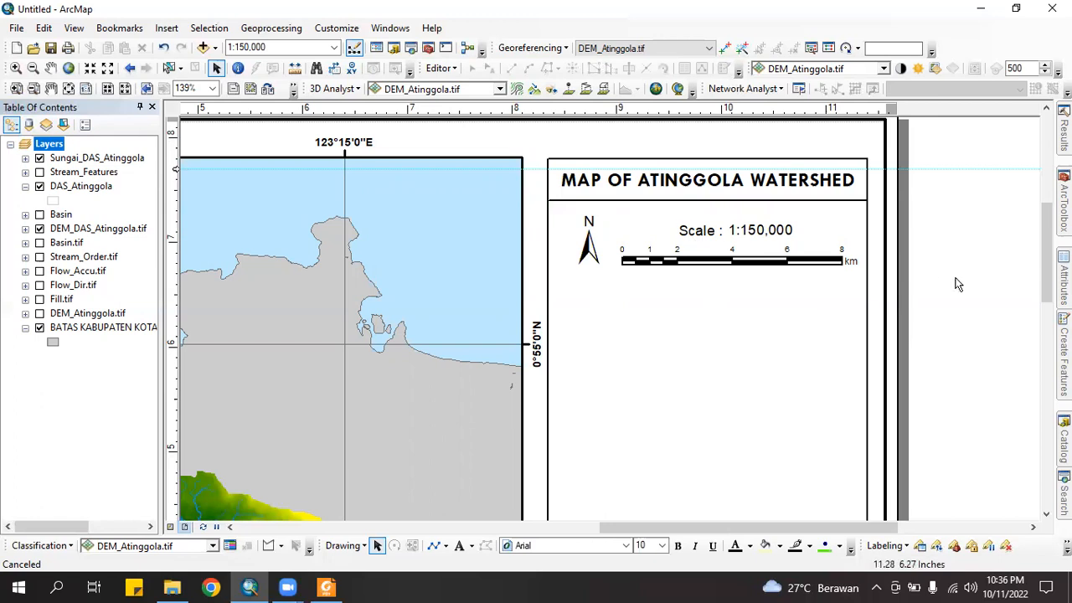
click(707, 239)
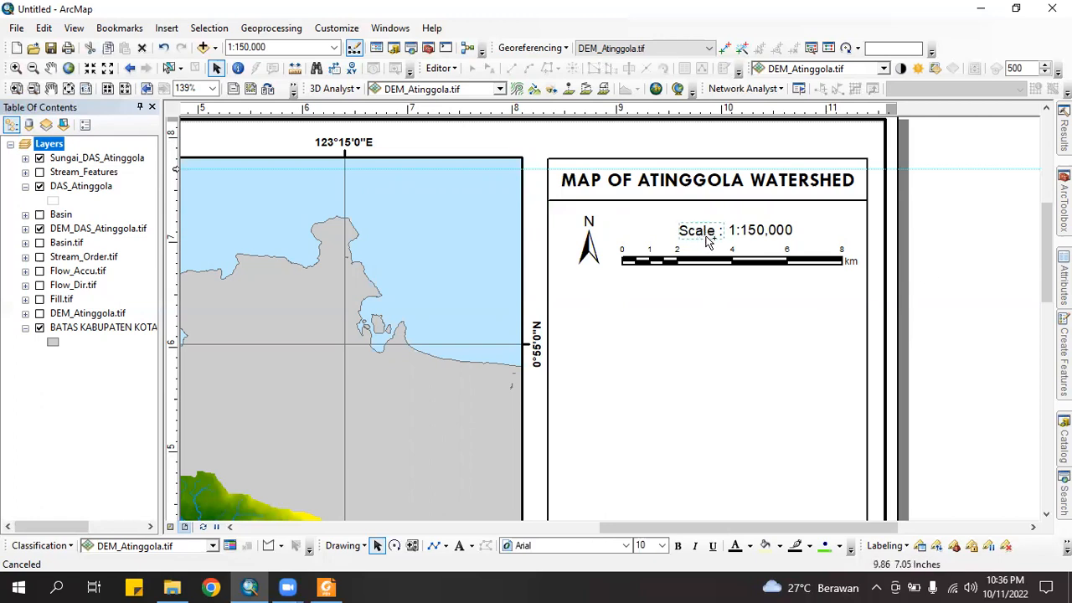
click(630, 226)
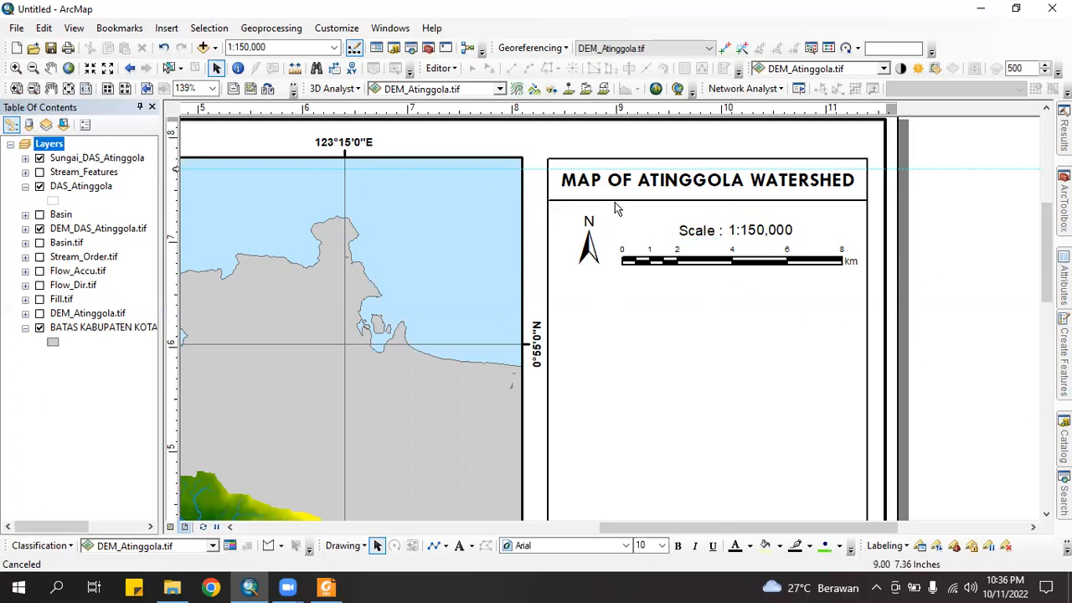
click(615, 201)
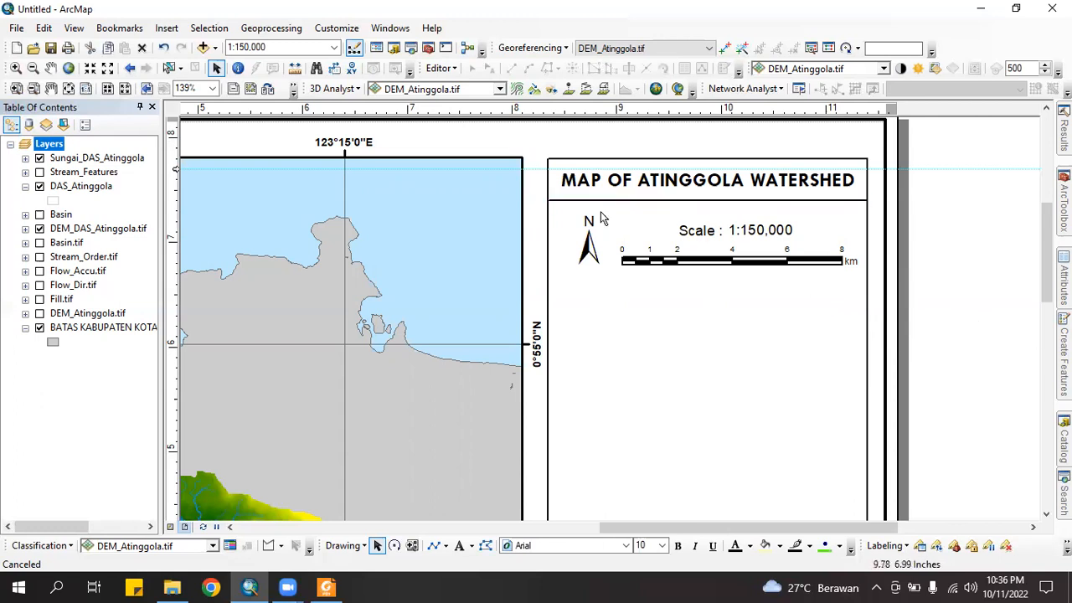
click(611, 222)
click(585, 202)
Drag the title's divider line down beneath the 0–8 km scale bar
drag(585, 202, 633, 282)
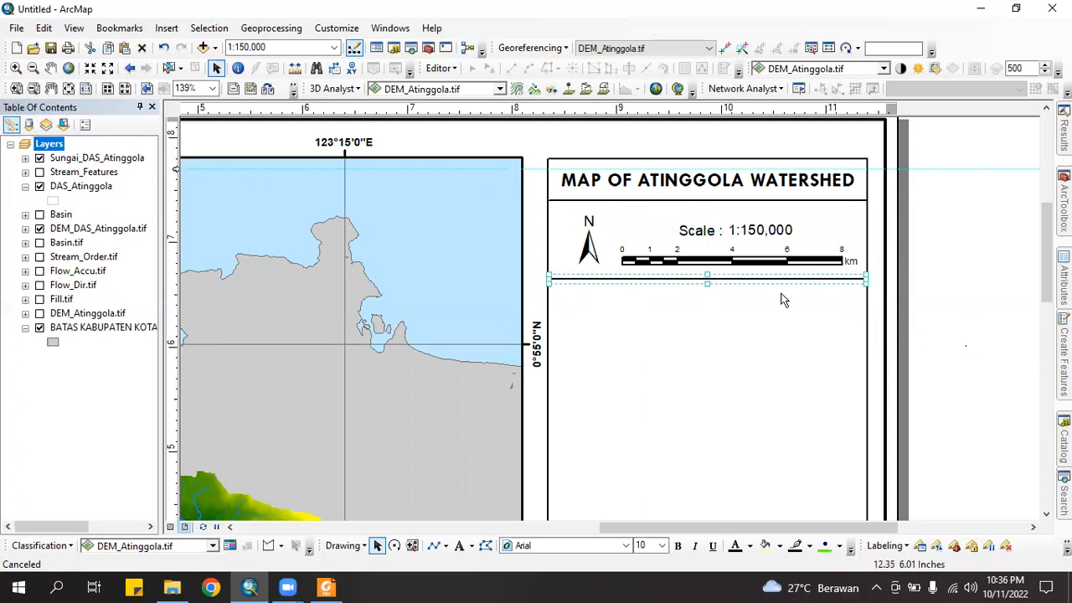
click(695, 282)
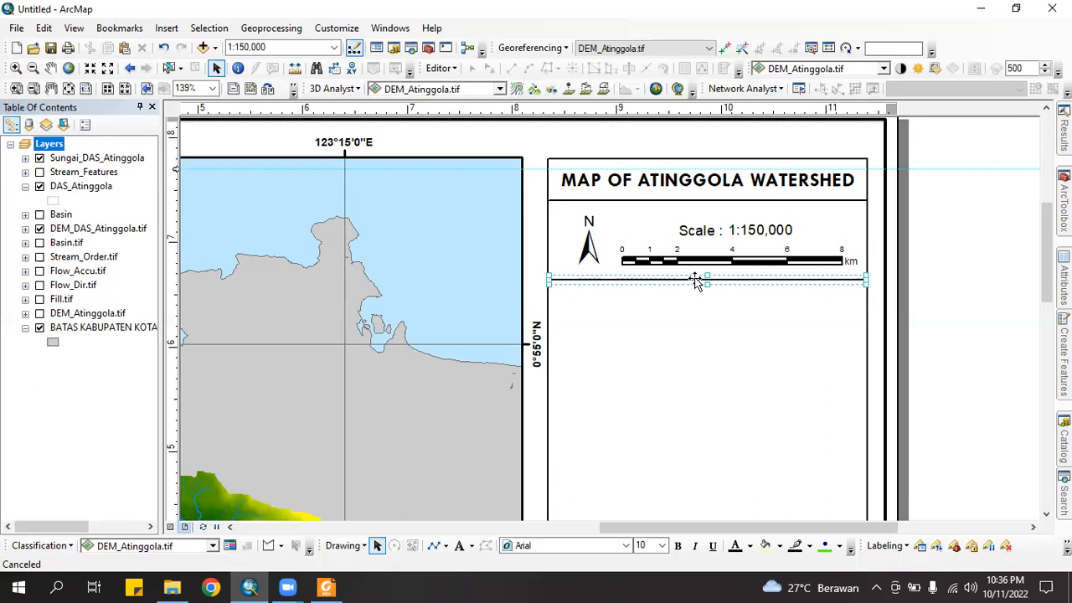
click(910, 284)
scroll(921, 251, down, 2)
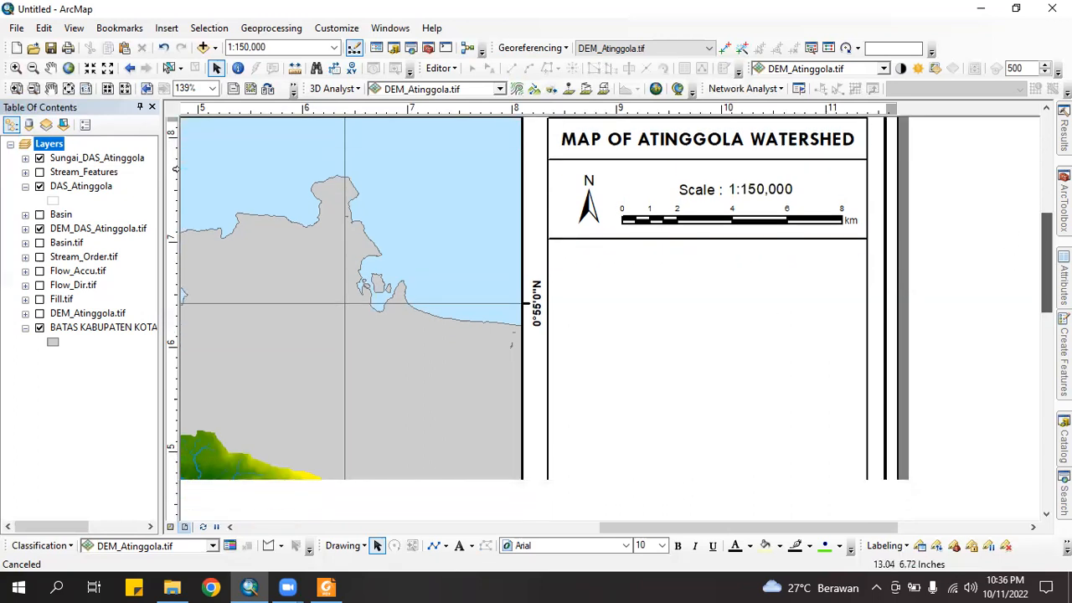
drag(1047, 295, 1047, 286)
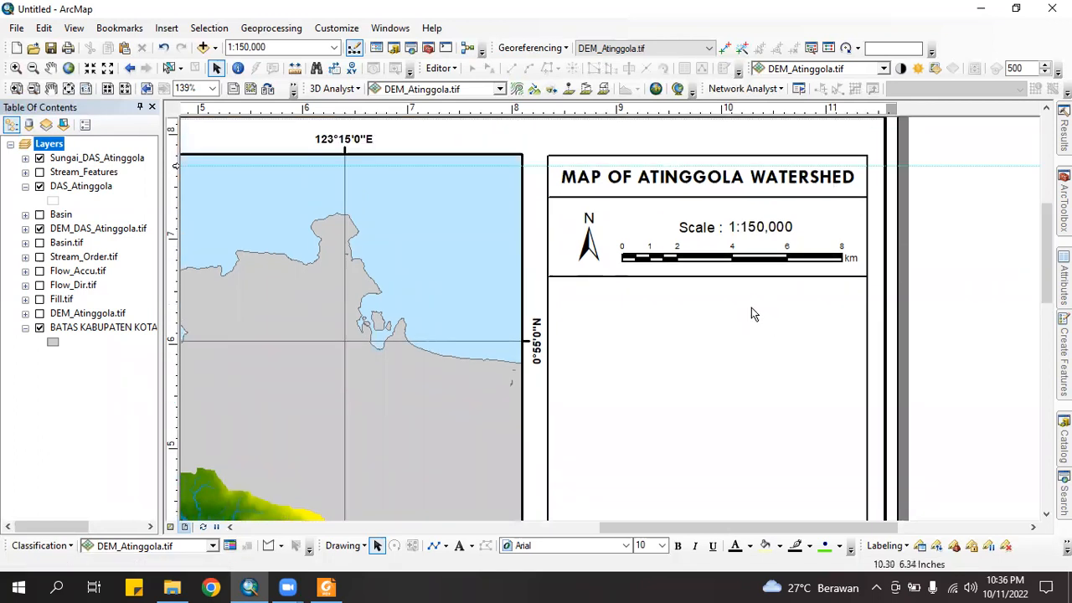
Insert the WGS 1984 UTM Zone 51N coordinate-system dynamic text and place it in the lower panel
click(166, 29)
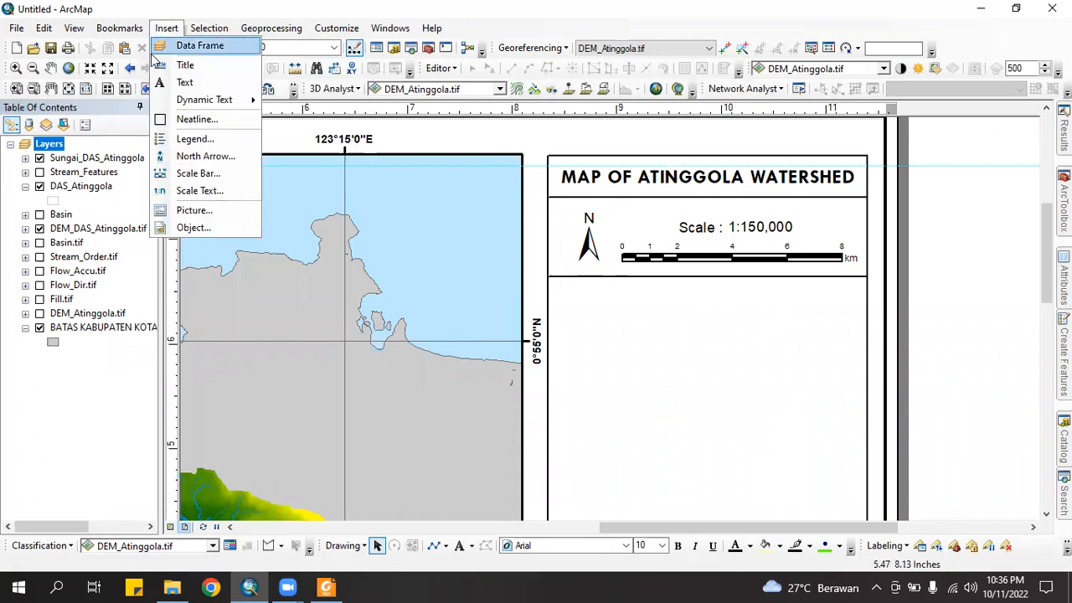
mouse_move(193, 101)
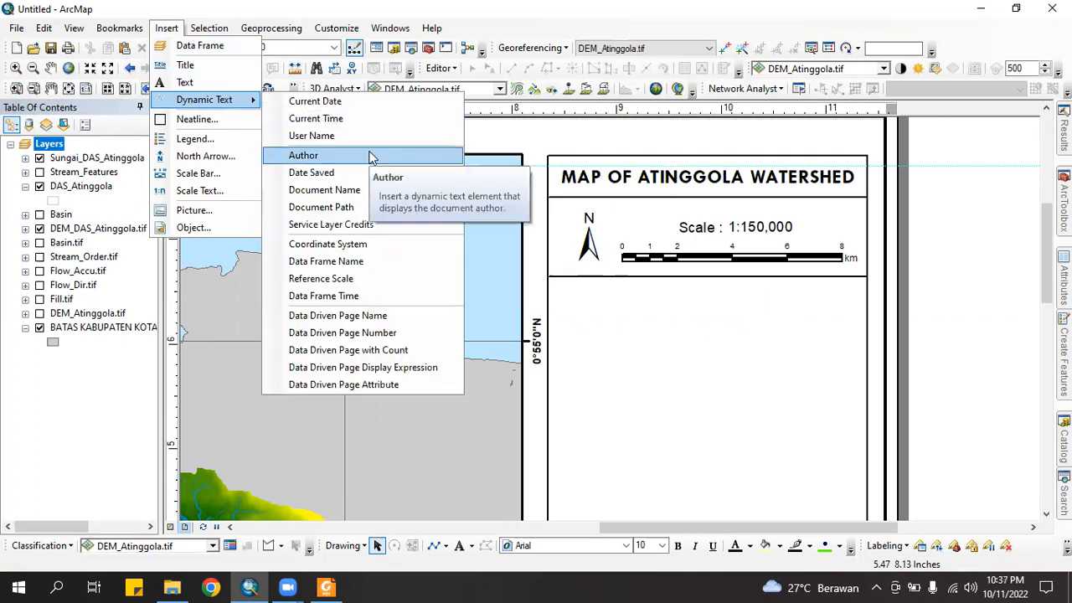
click(339, 244)
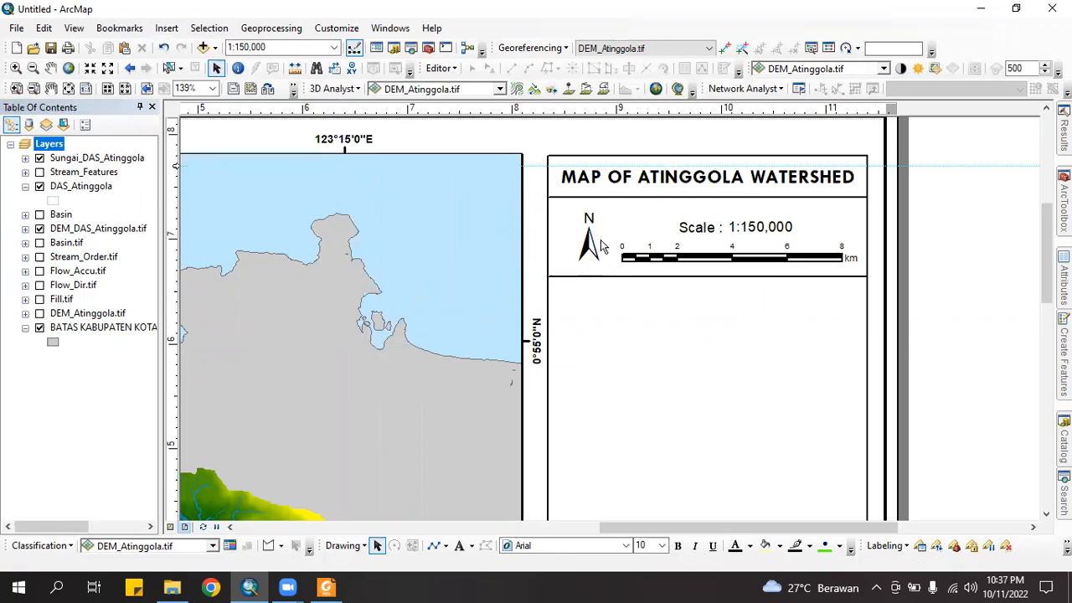
drag(679, 355, 710, 370)
drag(644, 338, 802, 356)
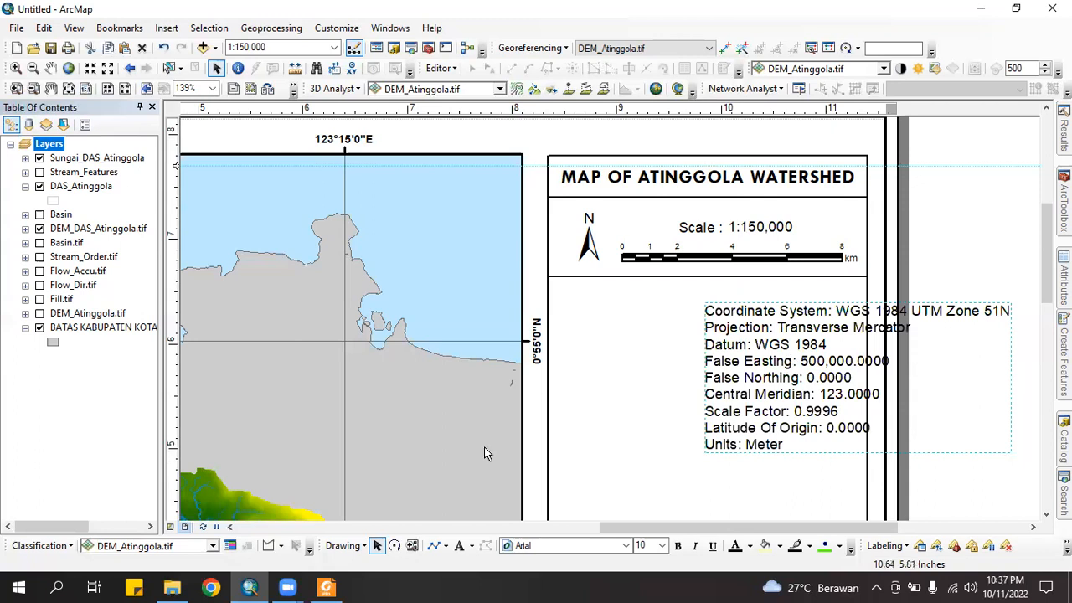
Add a four-line text listing coordinate system, Transverse Mercator, WGS 1984 datum and Meter units
click(459, 548)
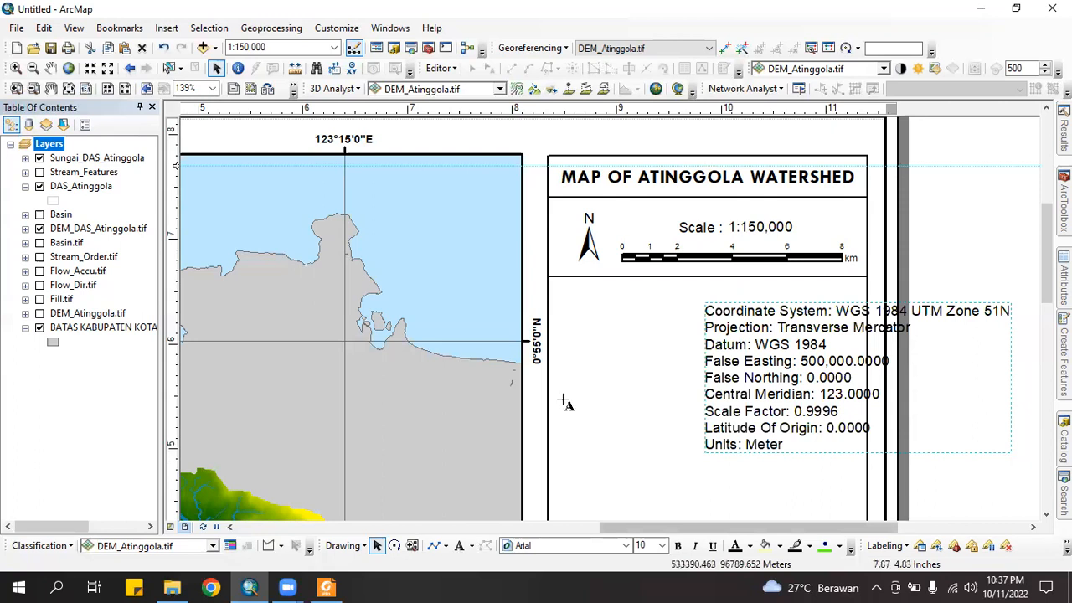
click(584, 358)
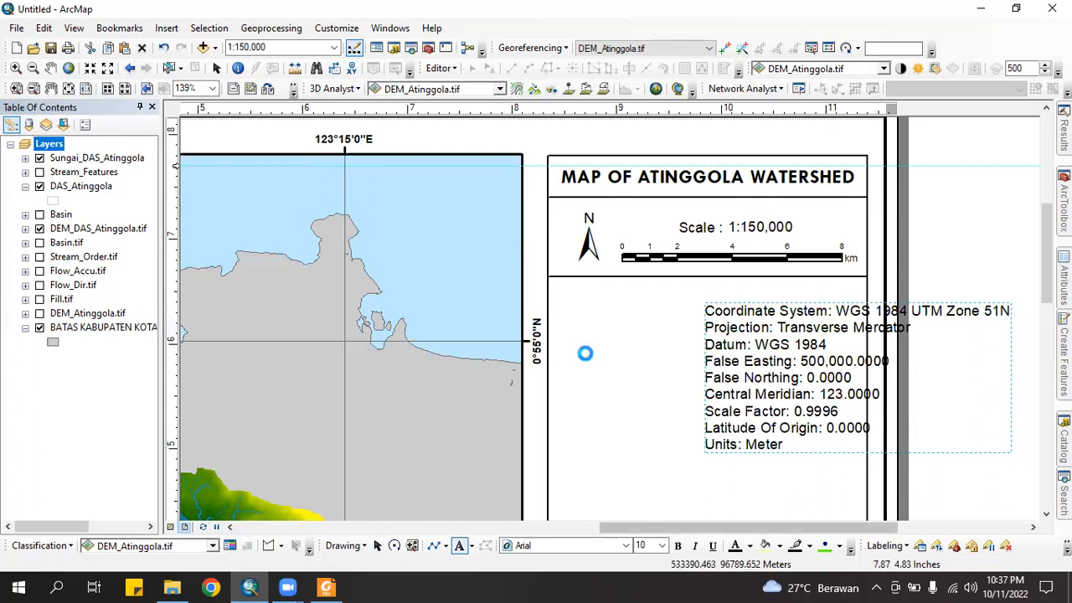
click(659, 399)
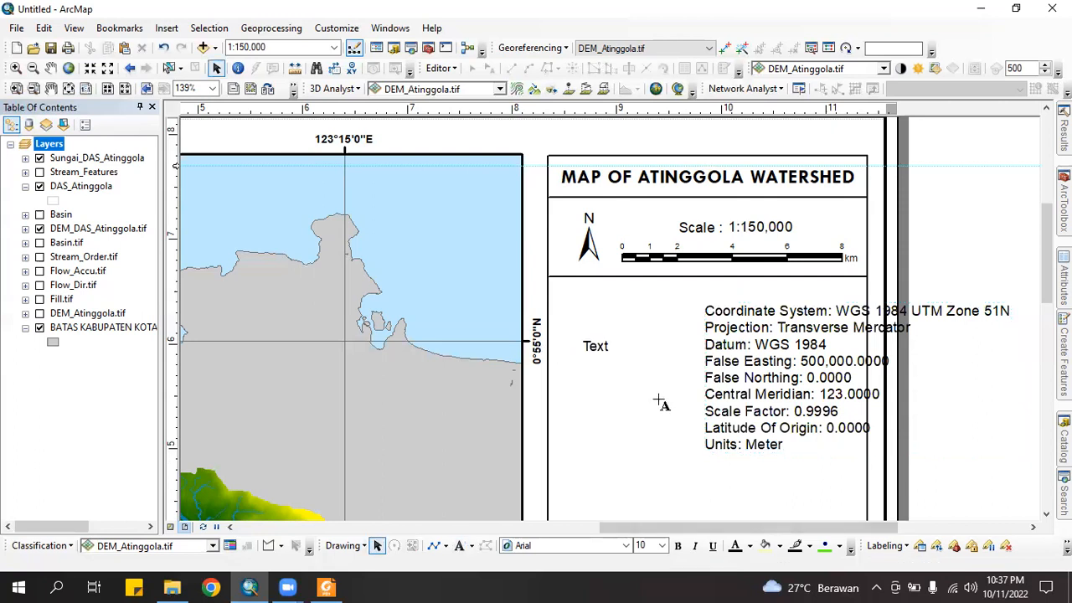
click(596, 346)
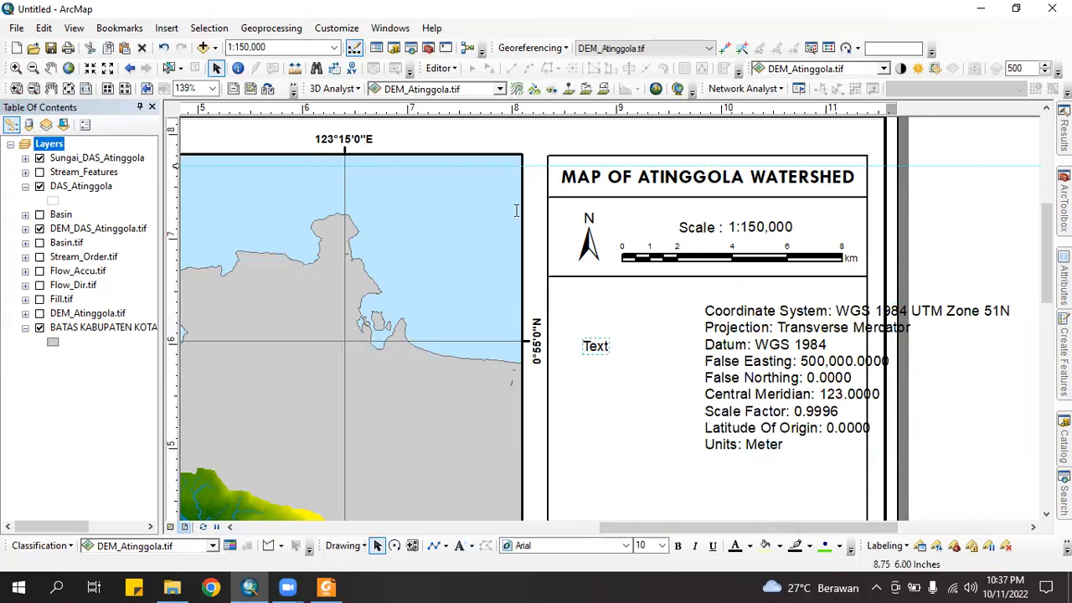
text(Coordinate System : WGS 1984 UTM Zone 51N)
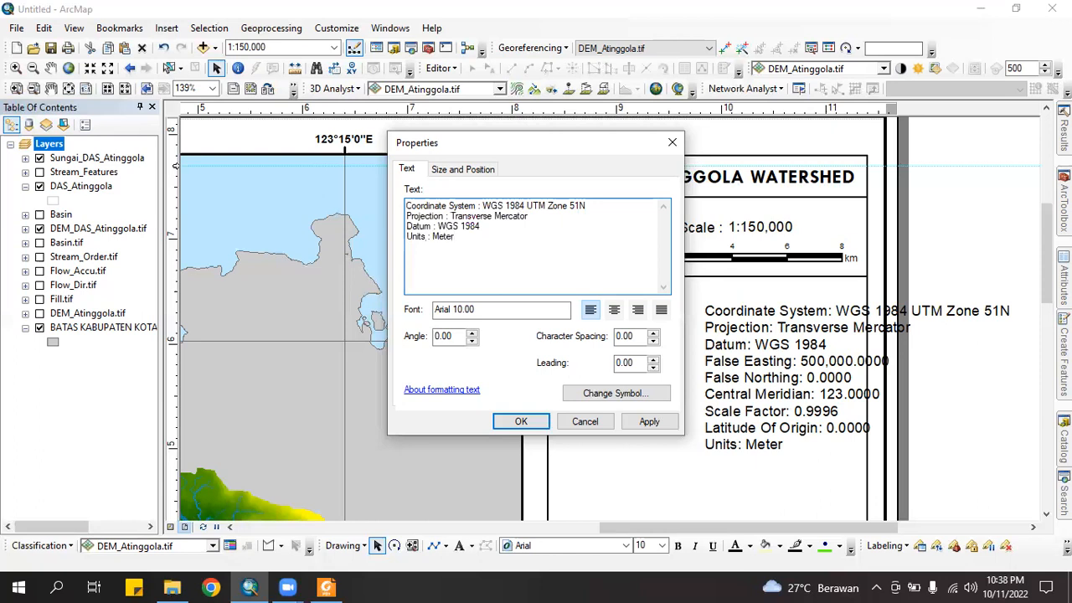
click(521, 421)
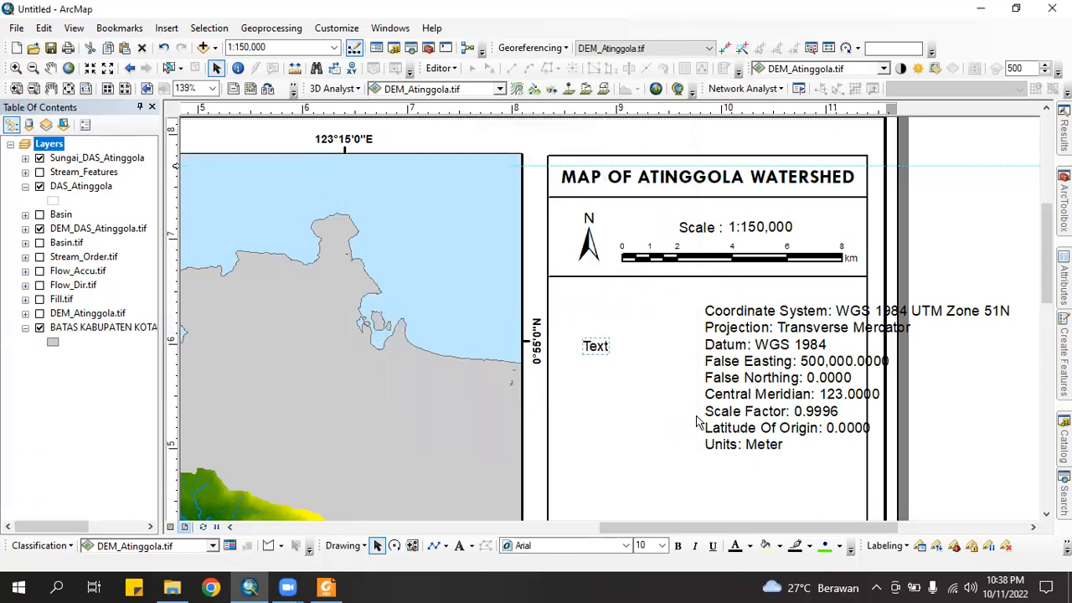
Delete the old dynamic coordinate-system text block
click(803, 394)
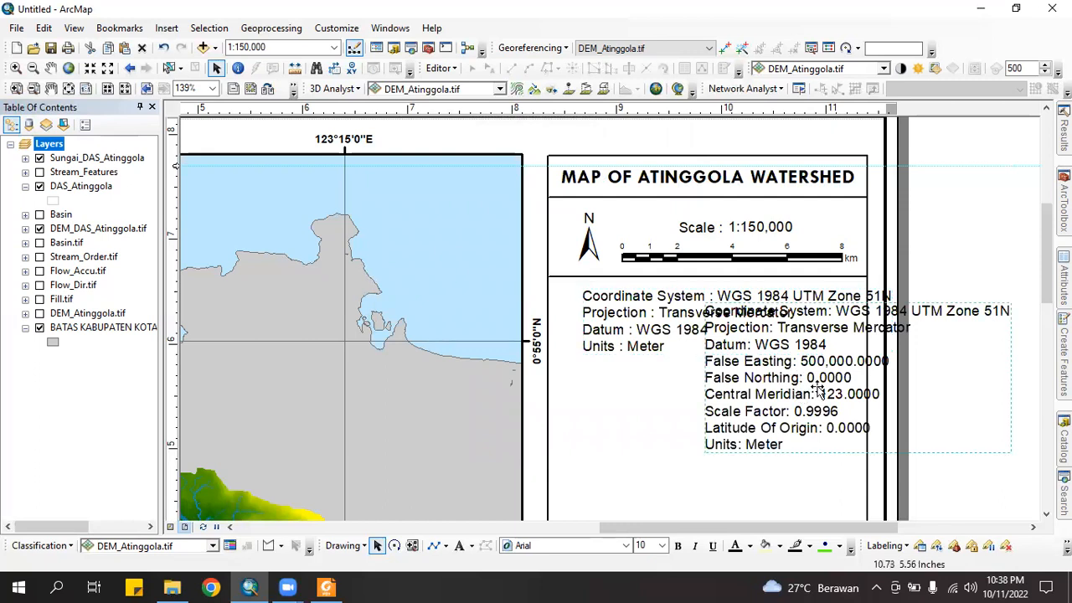
right_click(797, 389)
click(838, 192)
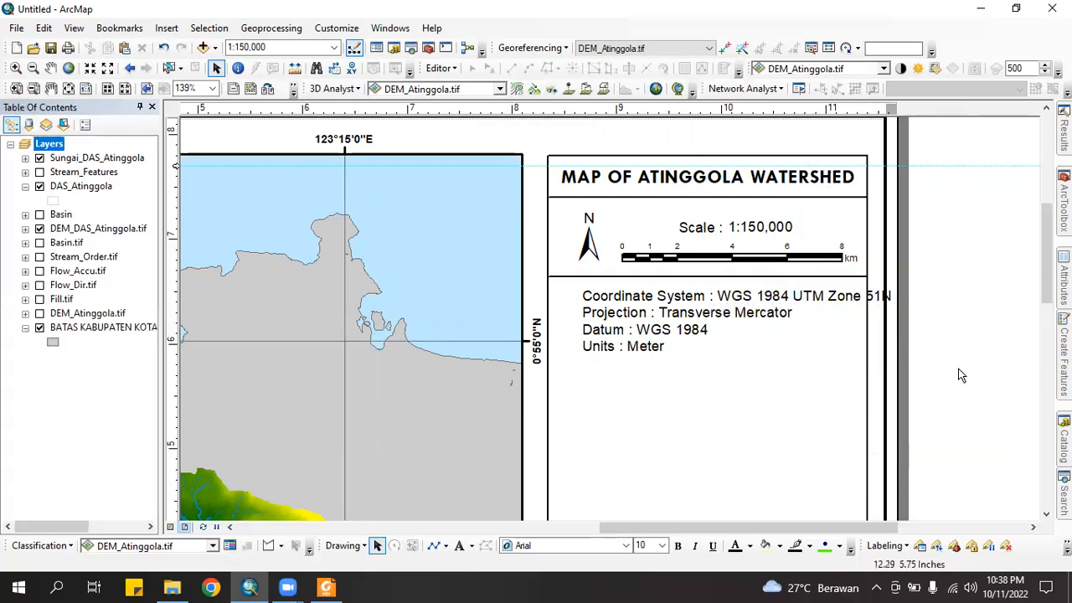
Move the coordinate text to the panel's left side and make it italic
click(647, 328)
drag(722, 321, 692, 316)
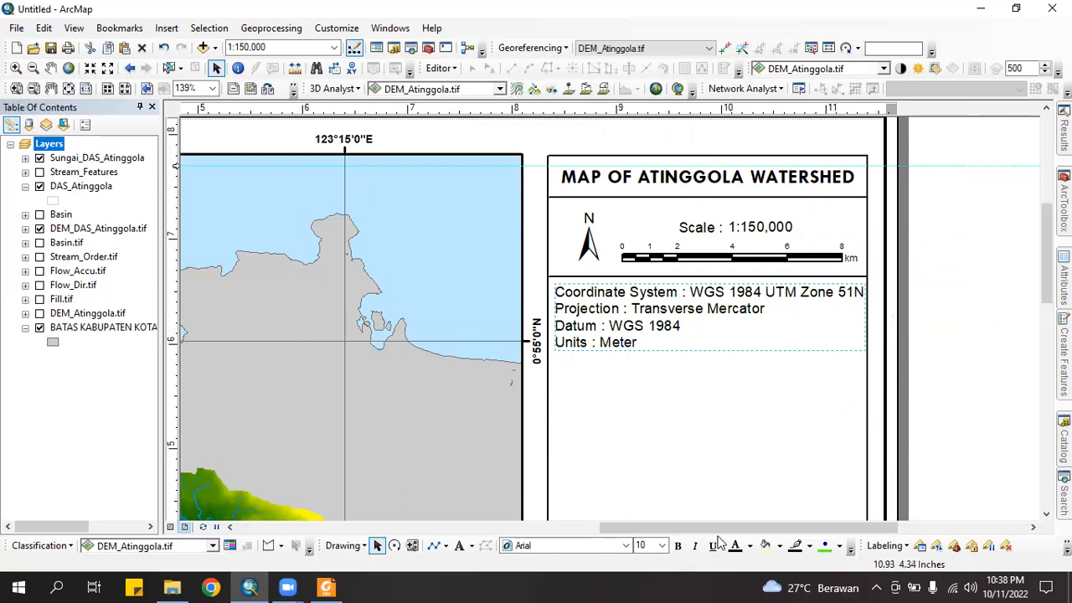
key(ctrl+i)
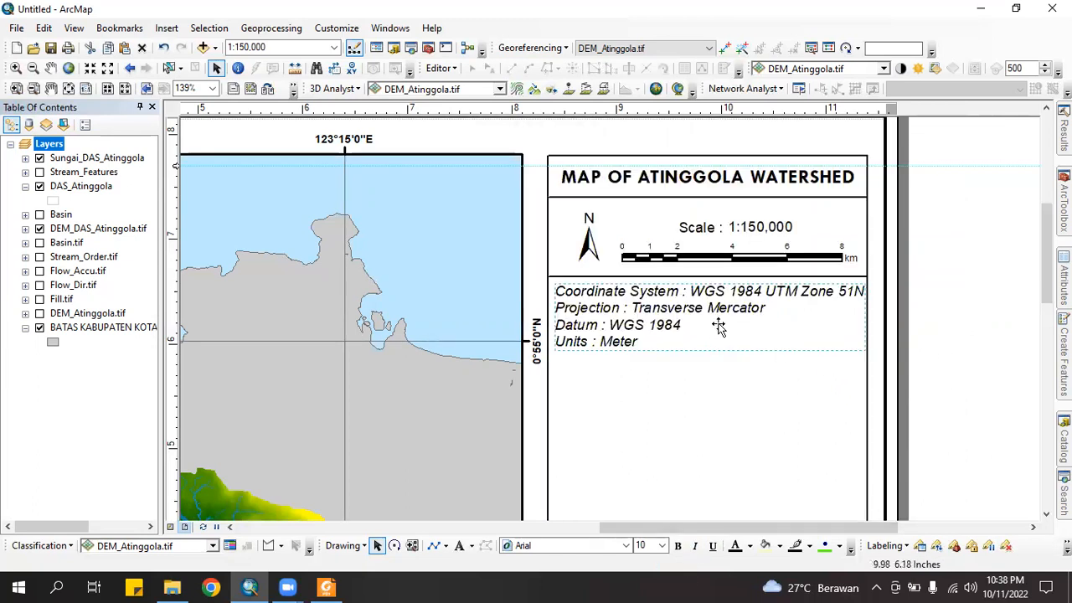
click(937, 359)
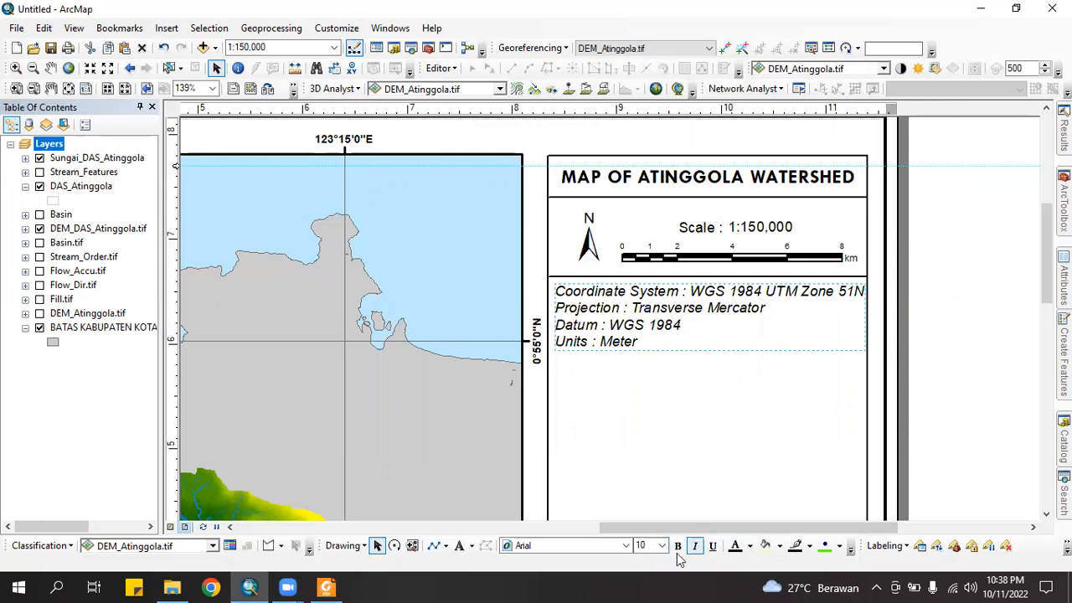
Set the coordinate text font to Tahoma
click(626, 546)
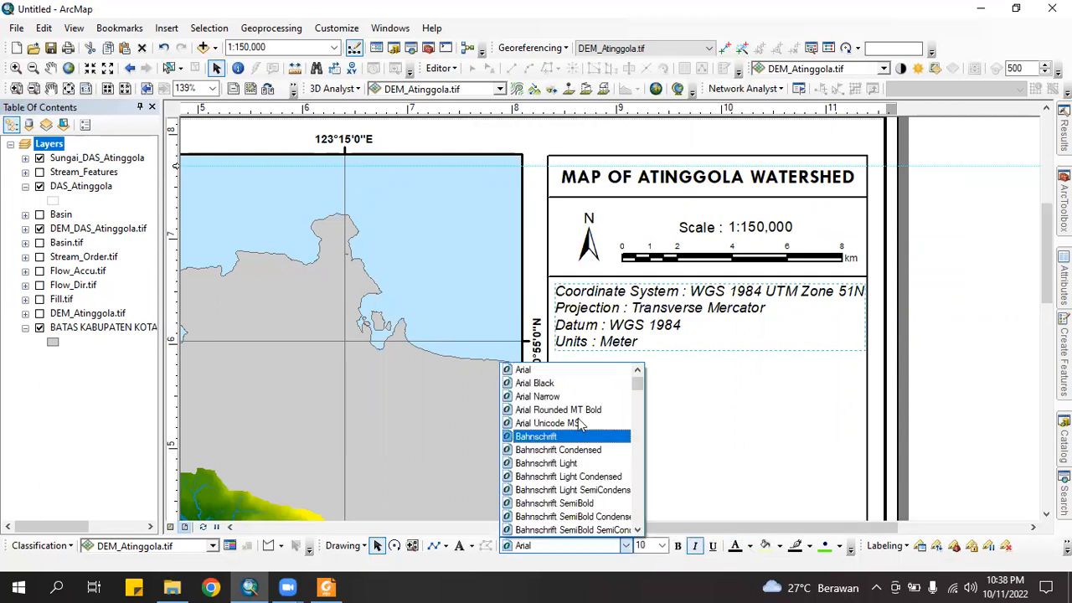
click(562, 550)
key(t)
key(Return)
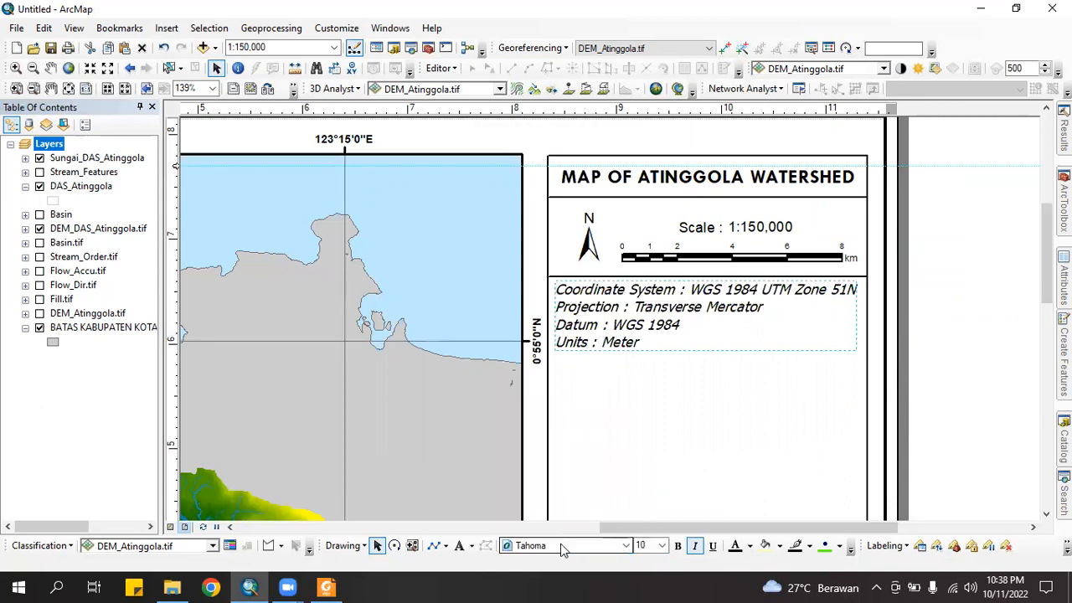
click(563, 548)
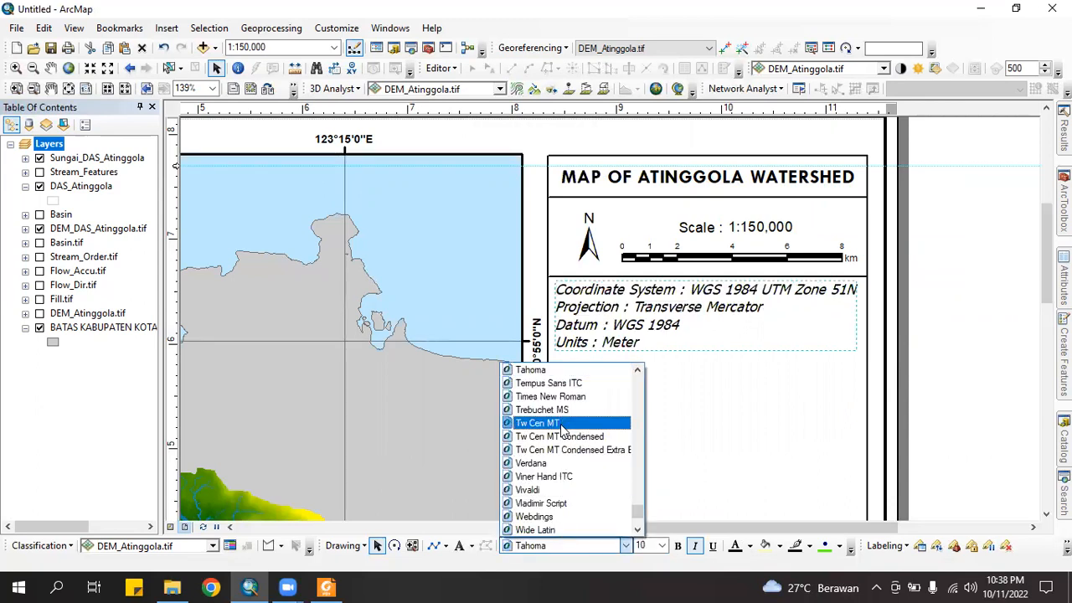
click(560, 424)
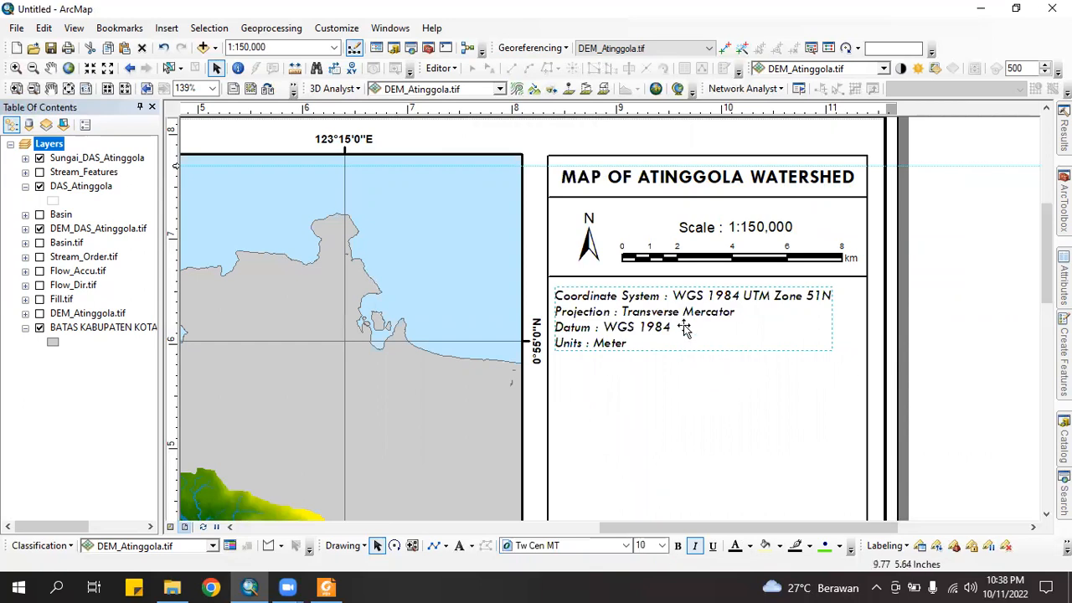
click(582, 547)
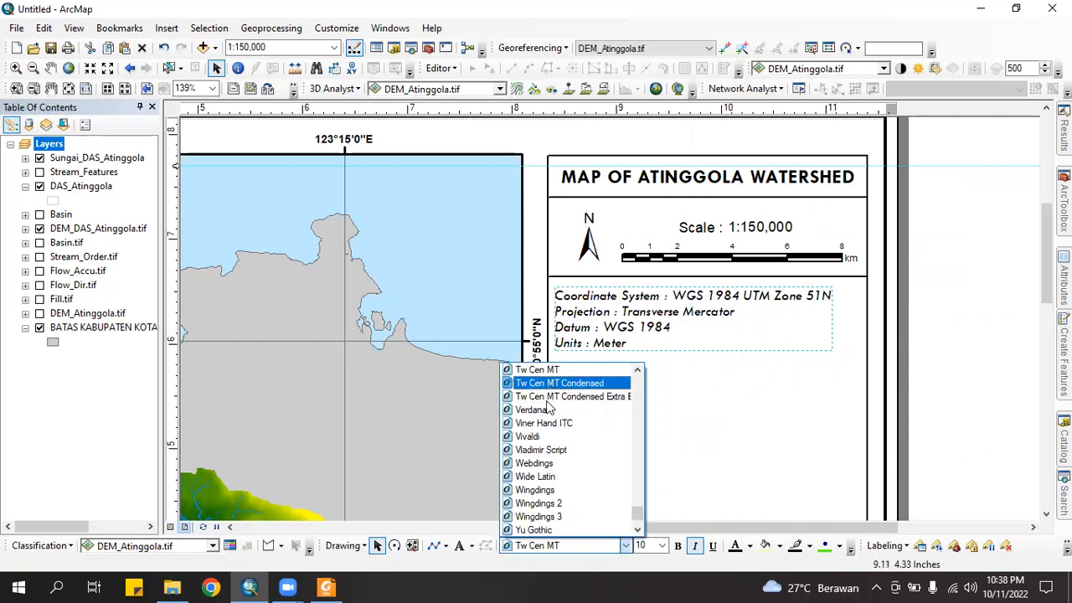
key(t)
key(Return)
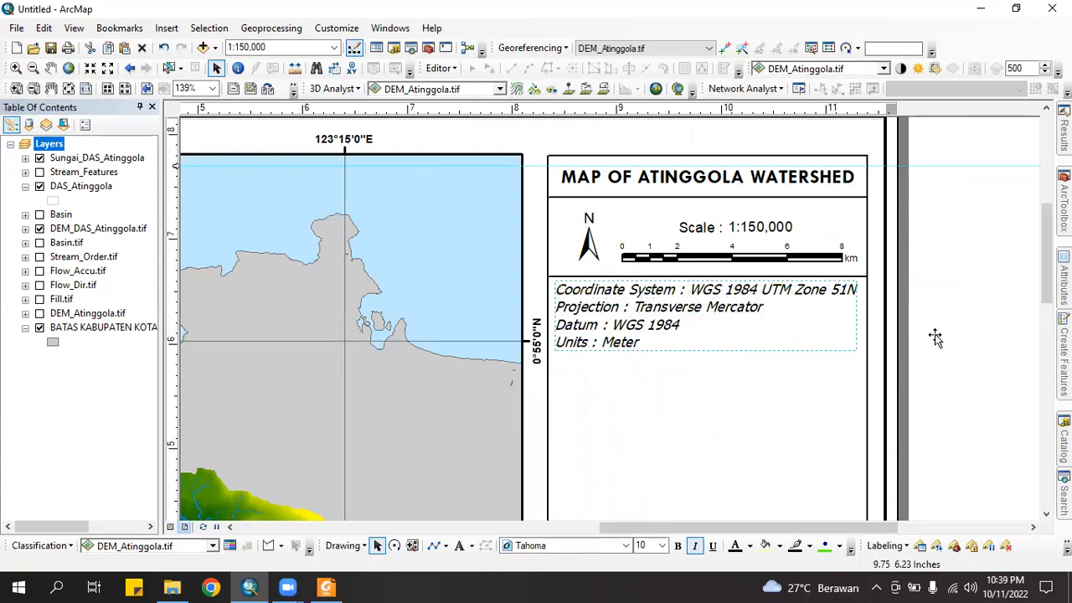
click(931, 325)
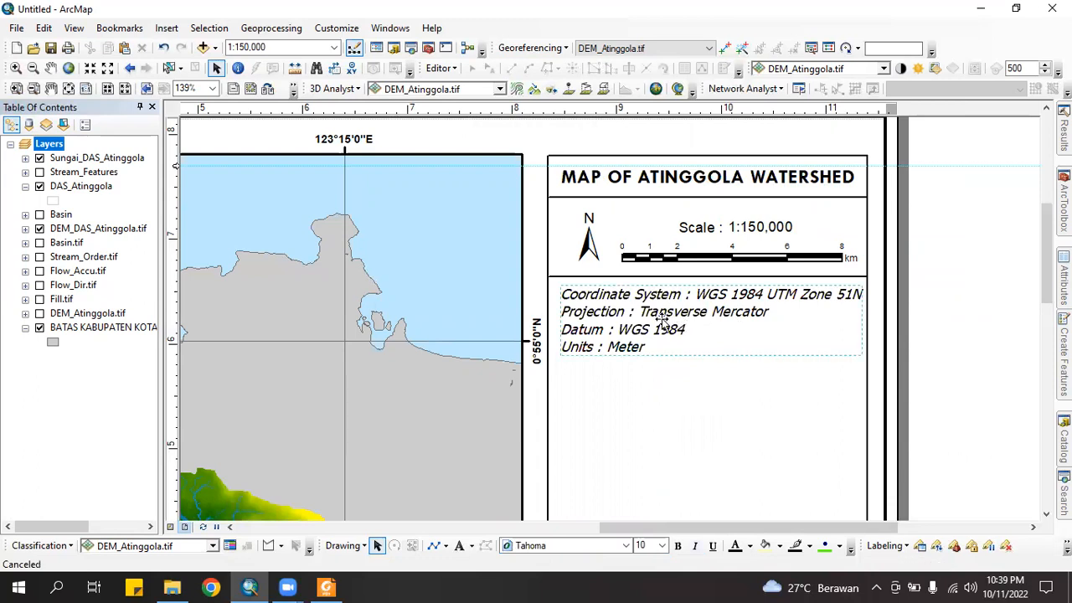
click(660, 324)
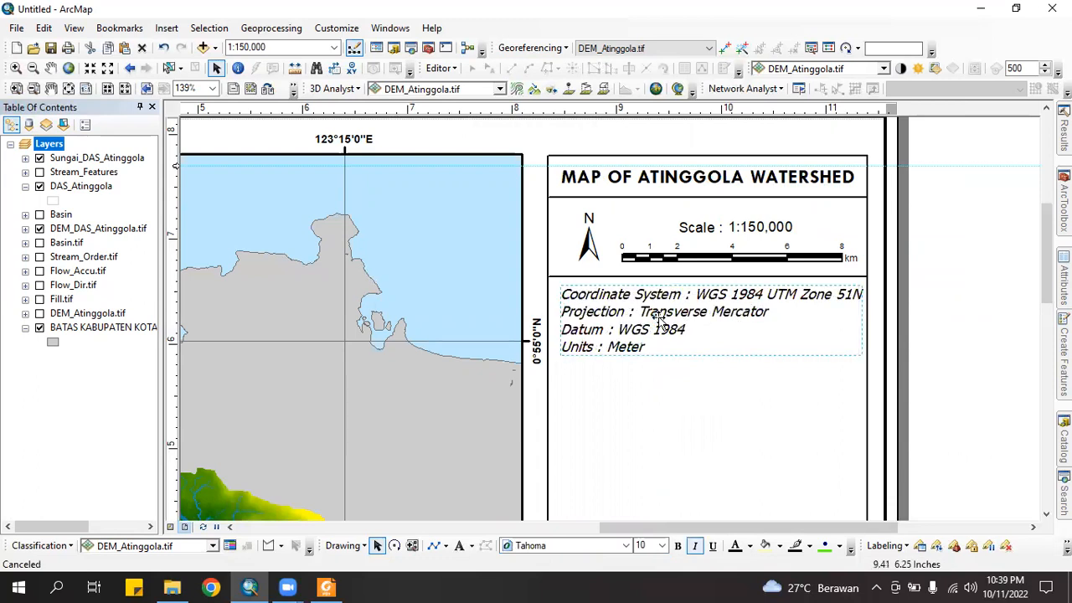
click(932, 352)
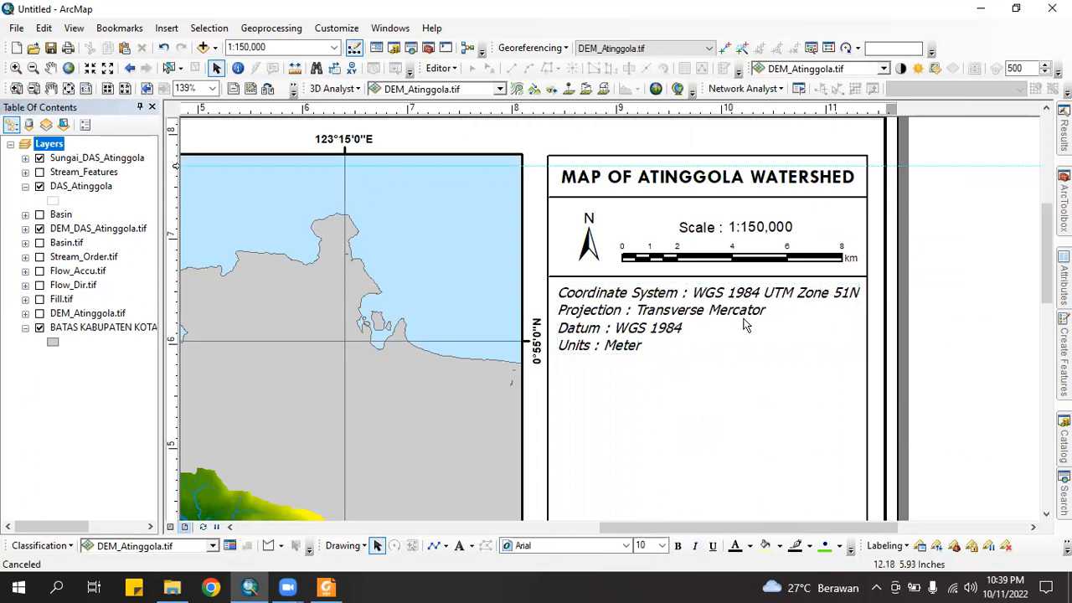
Copy the divider line under the scale bar
click(627, 274)
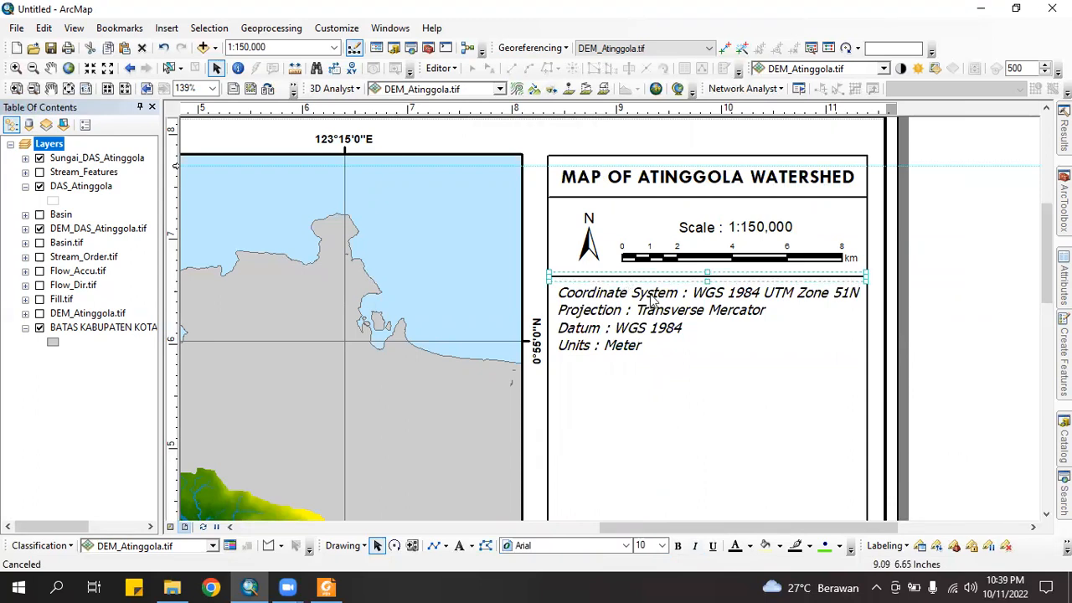
right_click(628, 277)
click(876, 374)
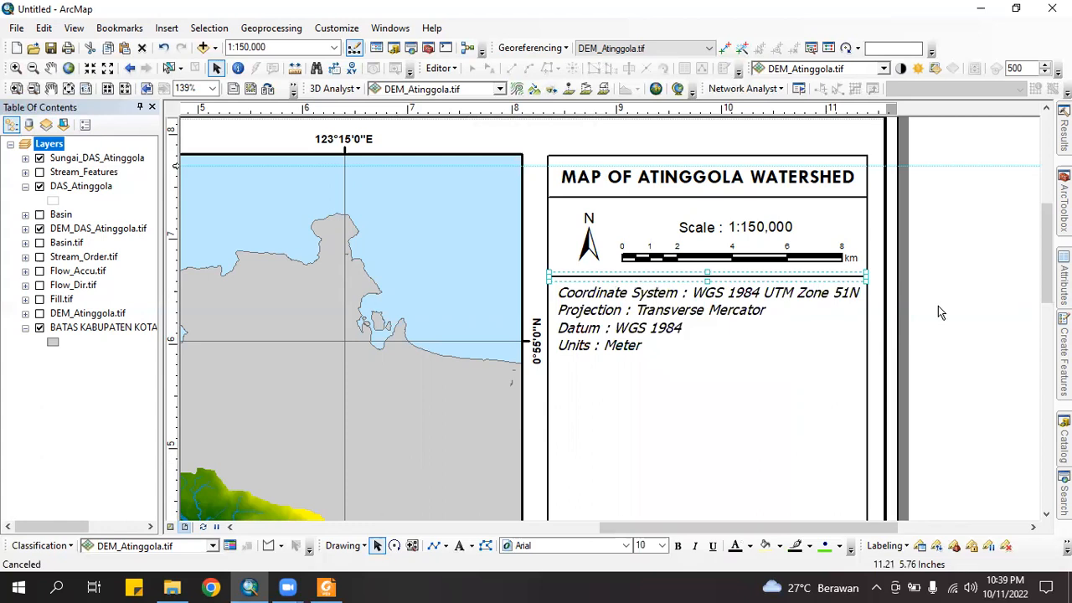
click(890, 314)
Place a copy of the scale-band divider line beneath the four-line coordinate text
right_click(794, 350)
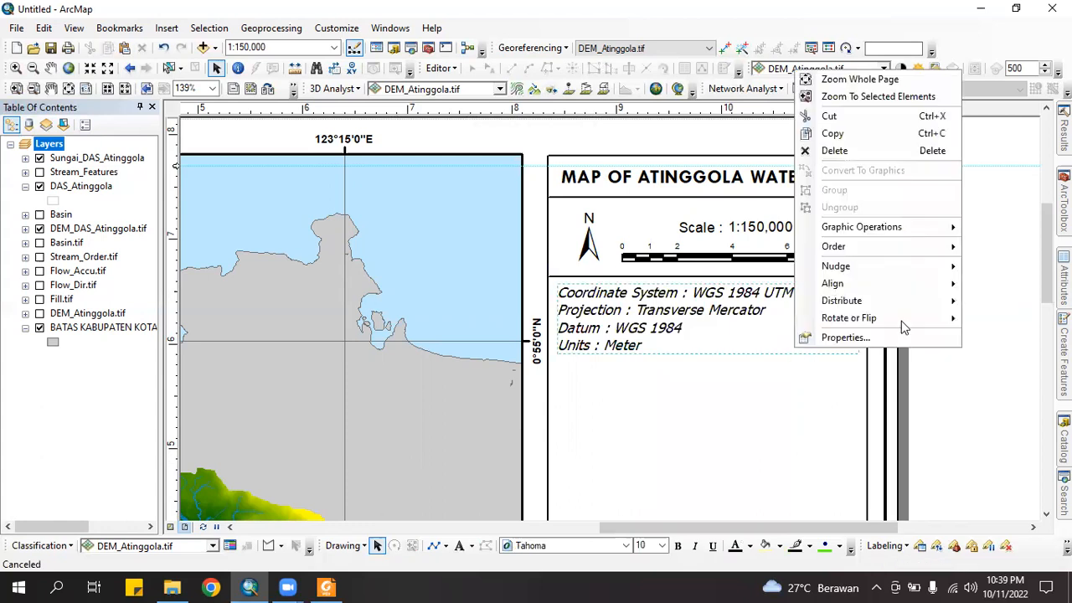
click(764, 397)
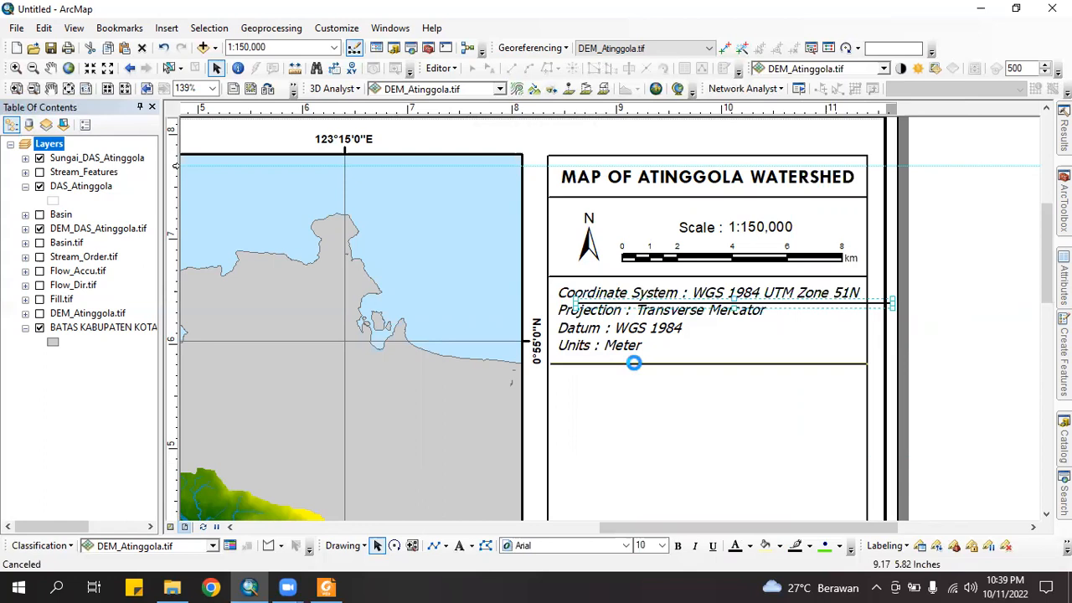
click(1009, 304)
scroll(958, 351, down, 2)
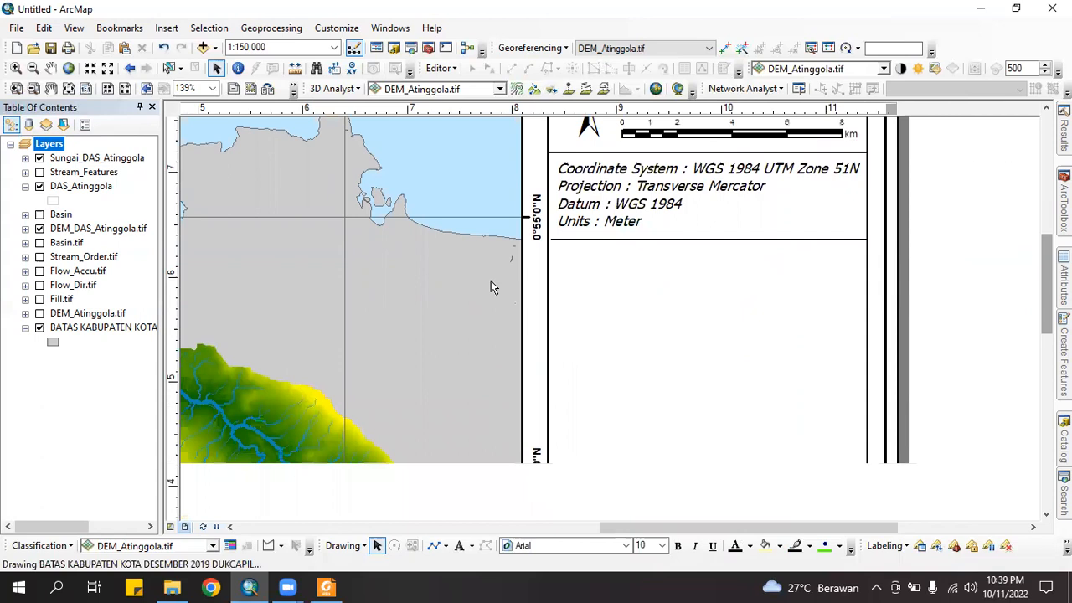
click(166, 27)
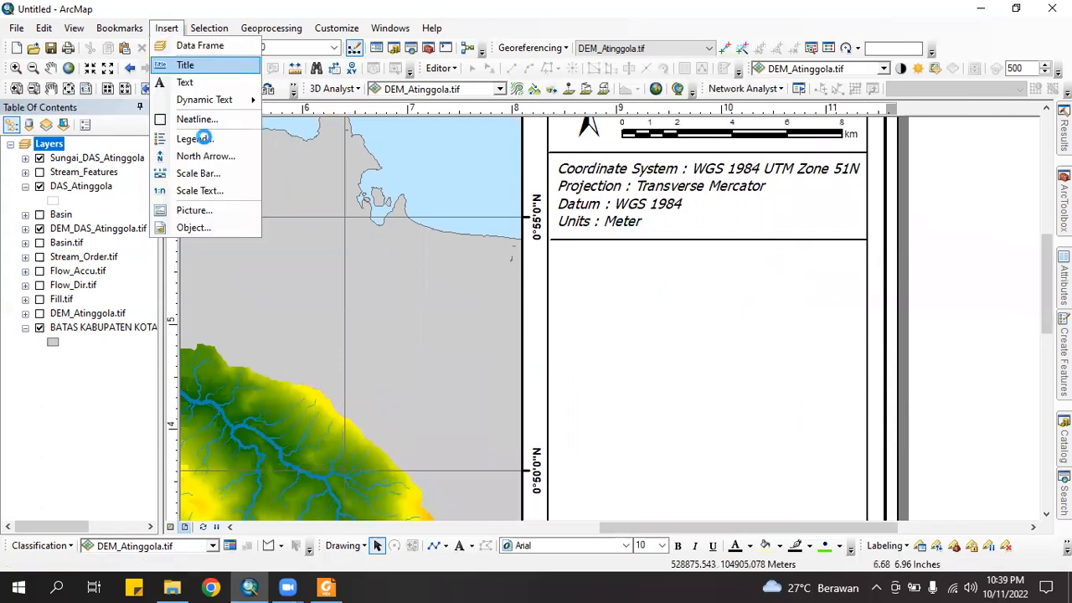
Start a legend ordered Sungai_DAS_Atinggola, DAS_Atinggola, BATAS KABUPATEN KOTA, DEM_DAS_Atinggola.tif
click(203, 138)
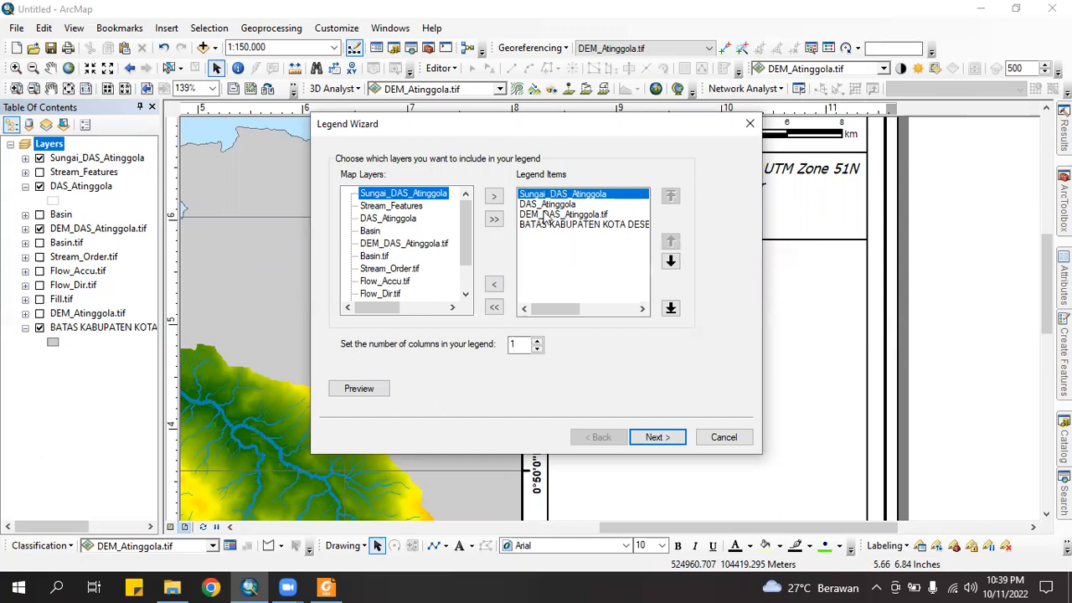
click(560, 206)
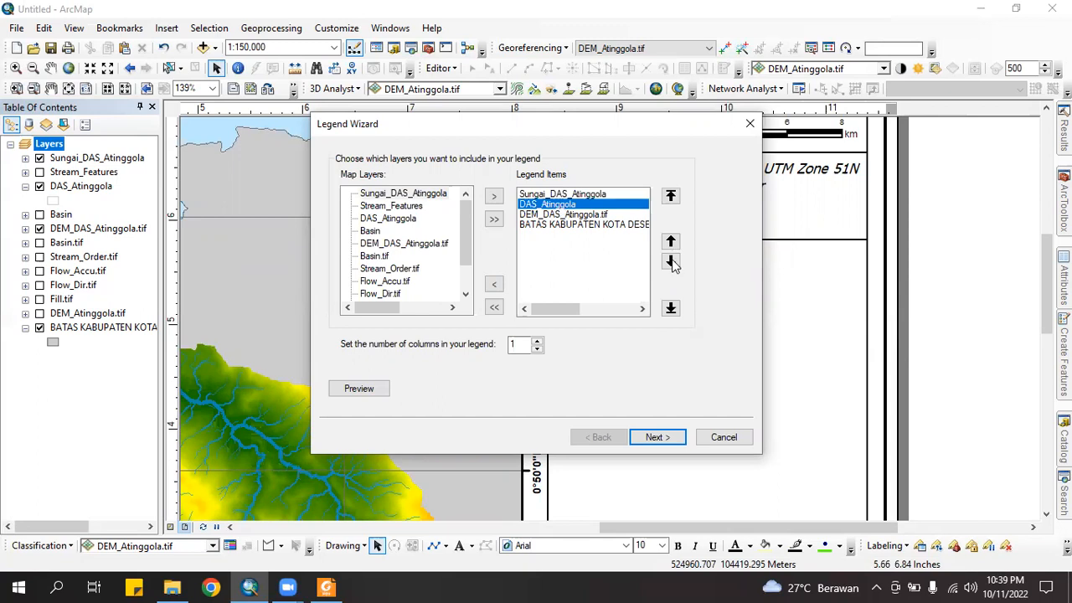
click(671, 262)
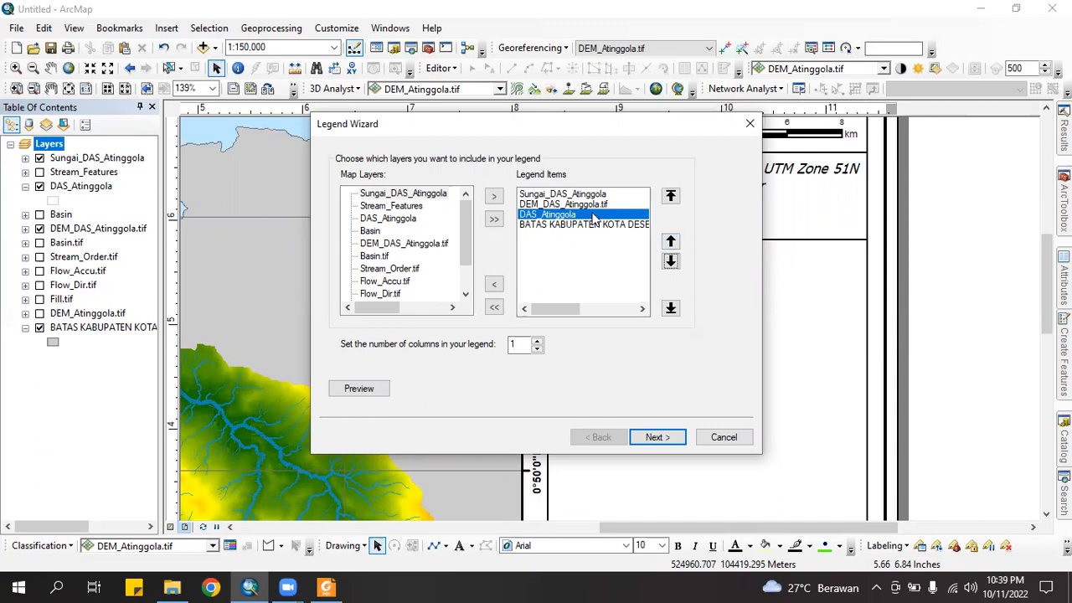
click(546, 204)
click(547, 194)
click(553, 215)
click(671, 243)
click(567, 224)
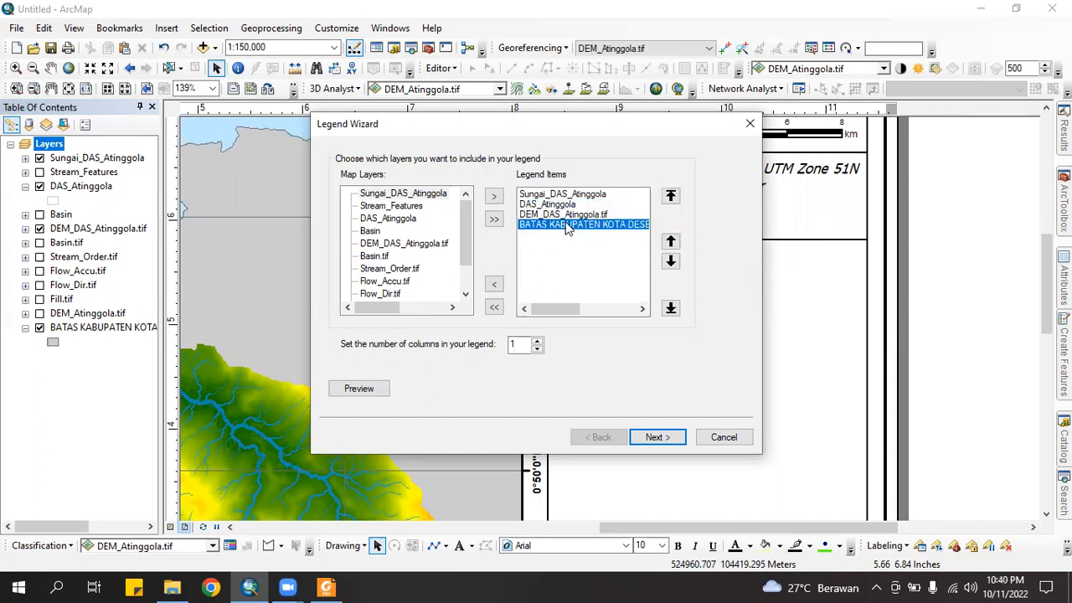
click(671, 242)
click(567, 224)
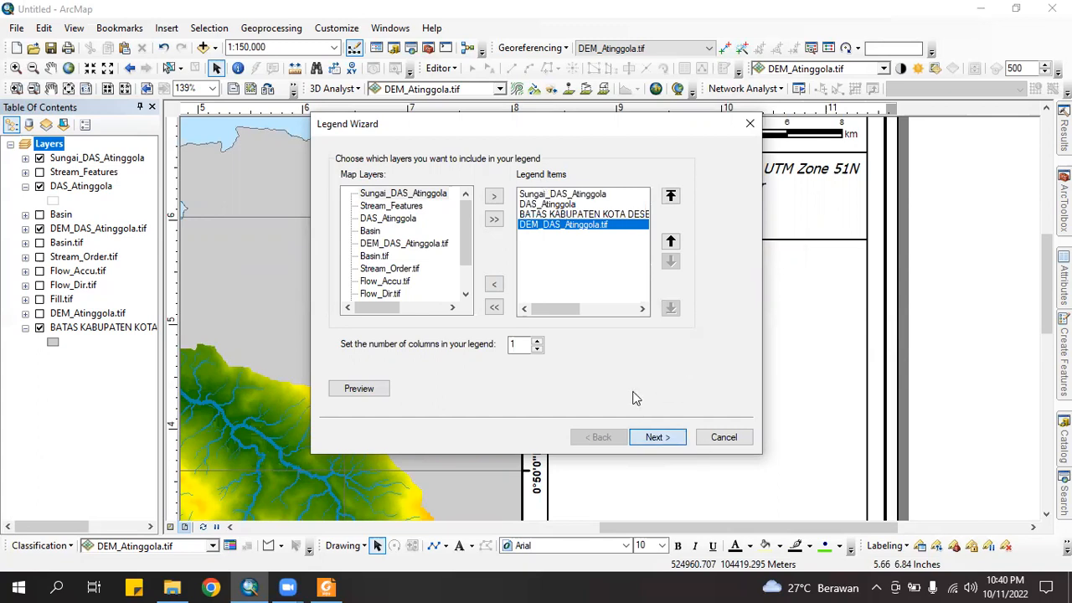
Keep the legend title as 'Legend' and set its font size to 12
click(658, 438)
click(404, 189)
key(Right)
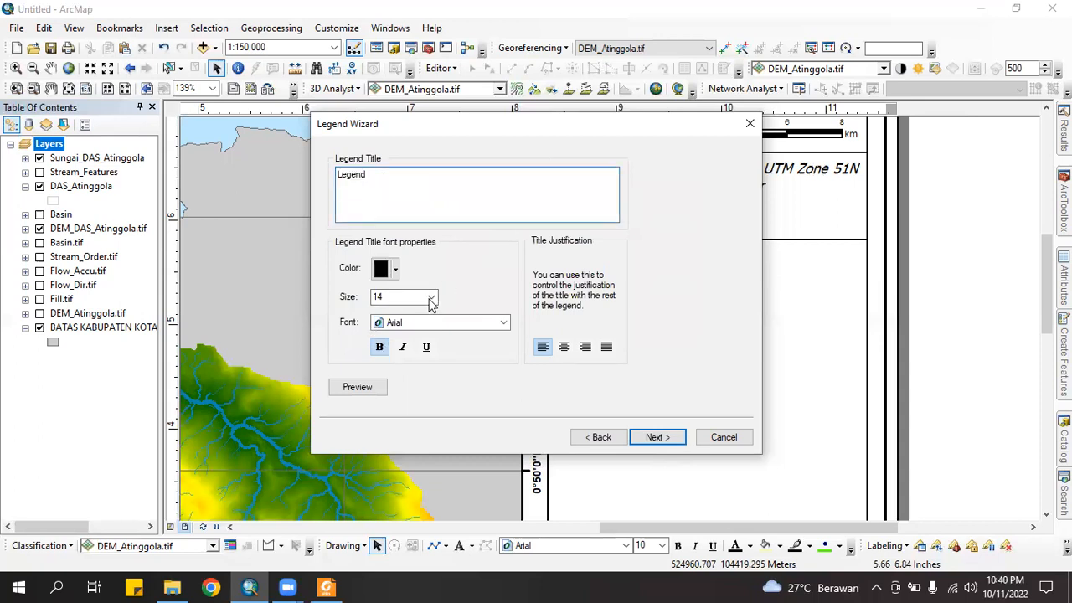
click(430, 300)
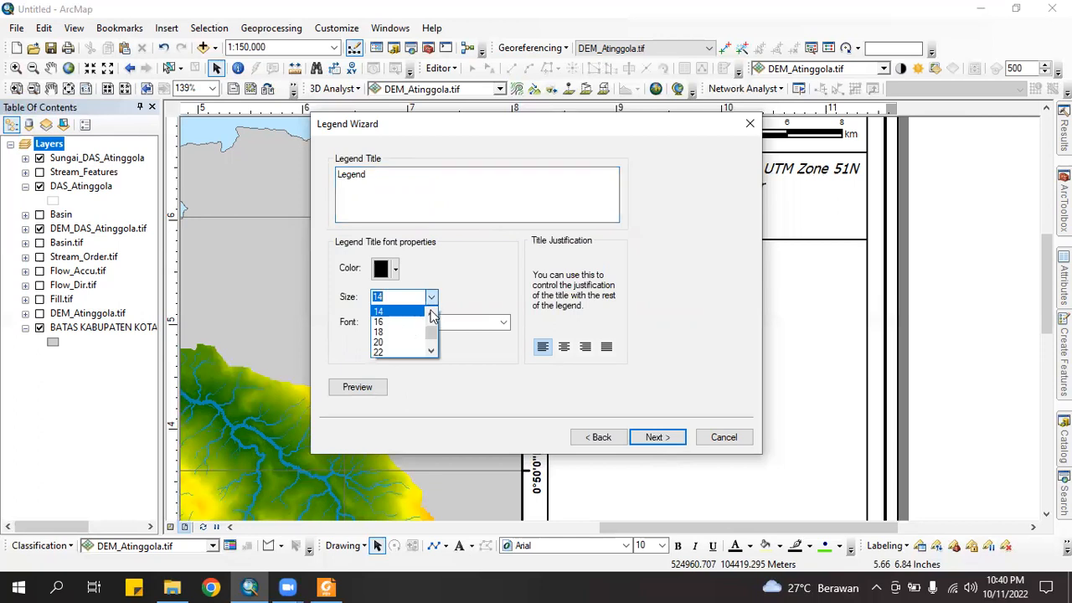
click(477, 310)
click(432, 300)
scroll(410, 327, up, 2)
click(393, 322)
click(642, 437)
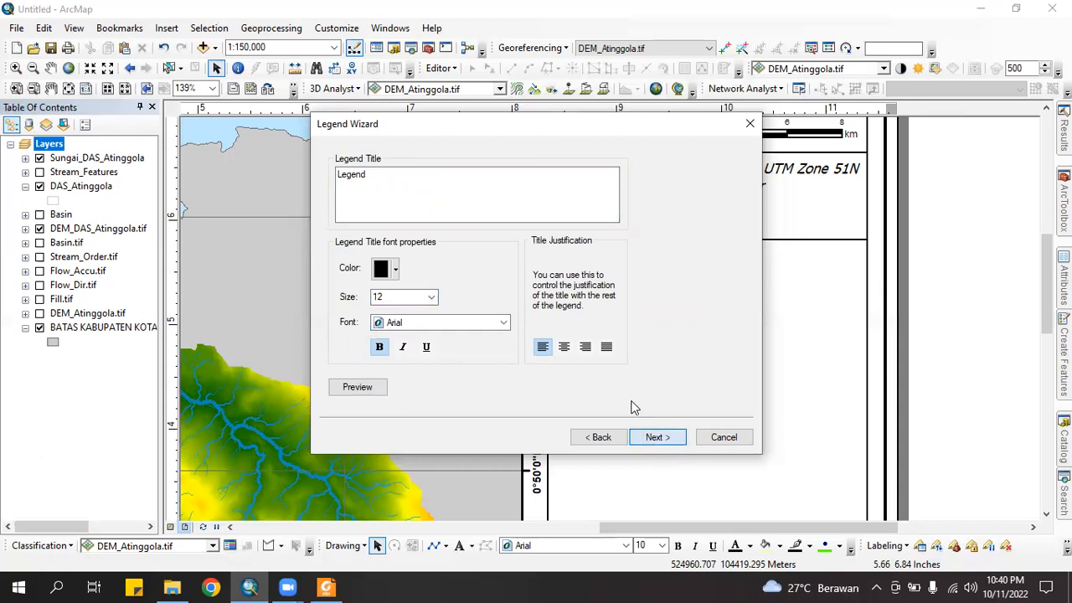
Give the river item a flowing-water line patch, leave the area patch unchanged, and finish the wizard
click(655, 438)
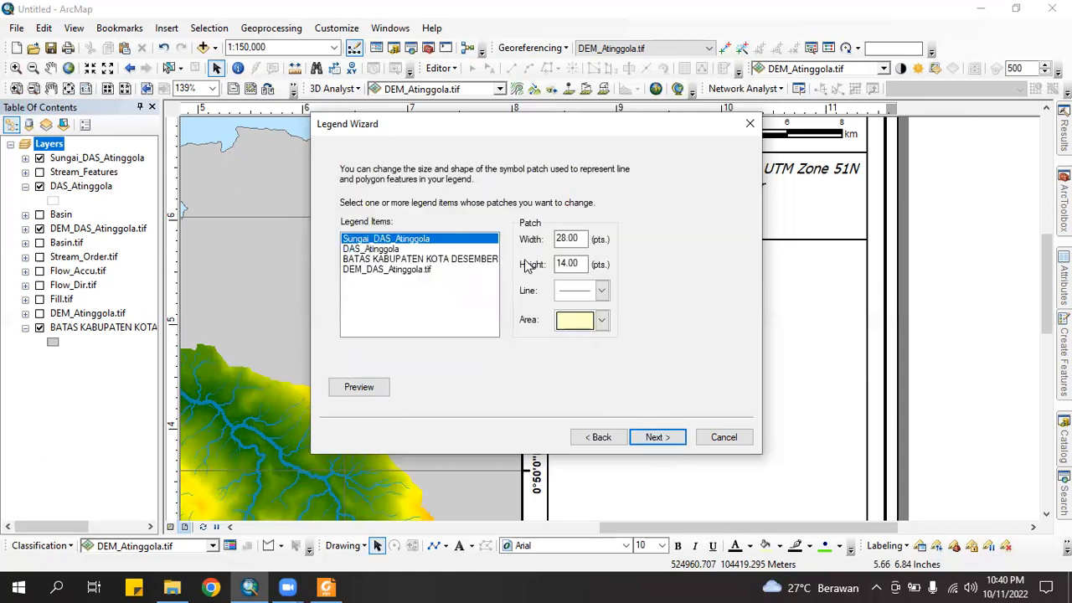
click(377, 251)
click(375, 269)
click(379, 238)
click(602, 291)
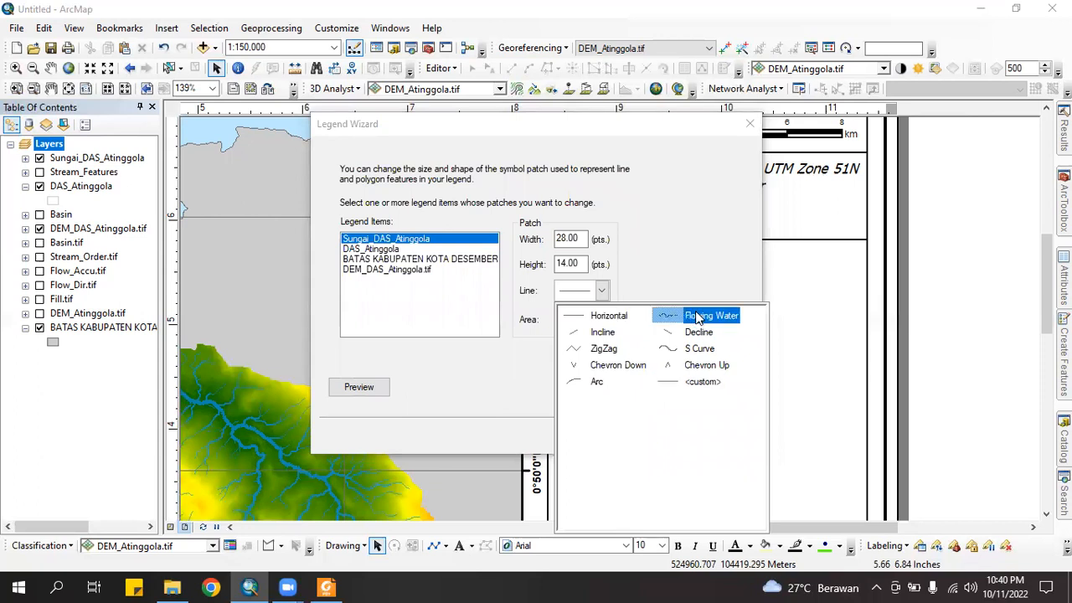
click(697, 317)
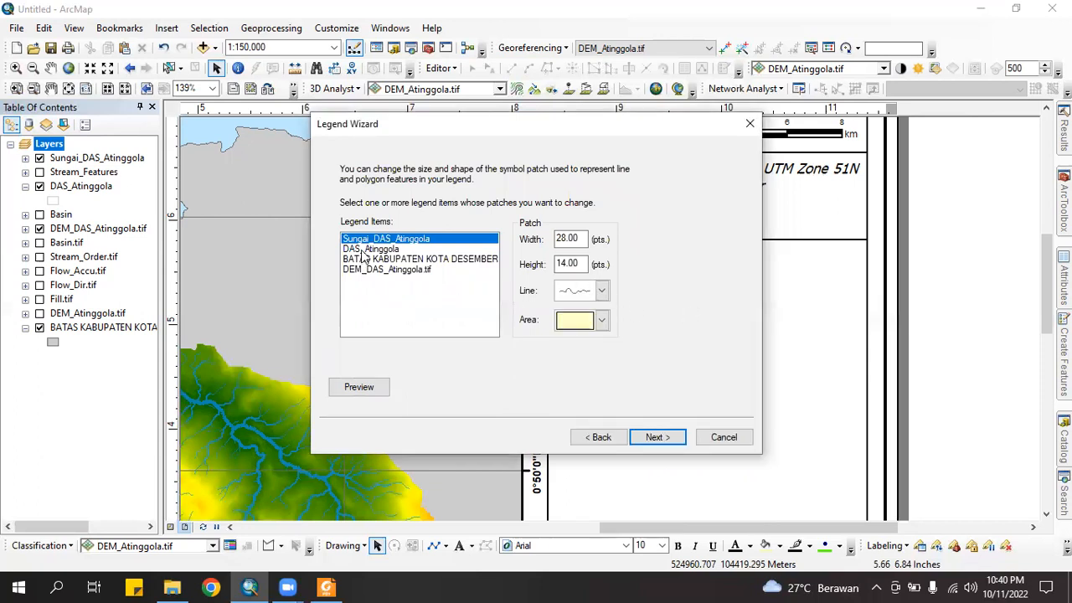
click(366, 249)
click(602, 320)
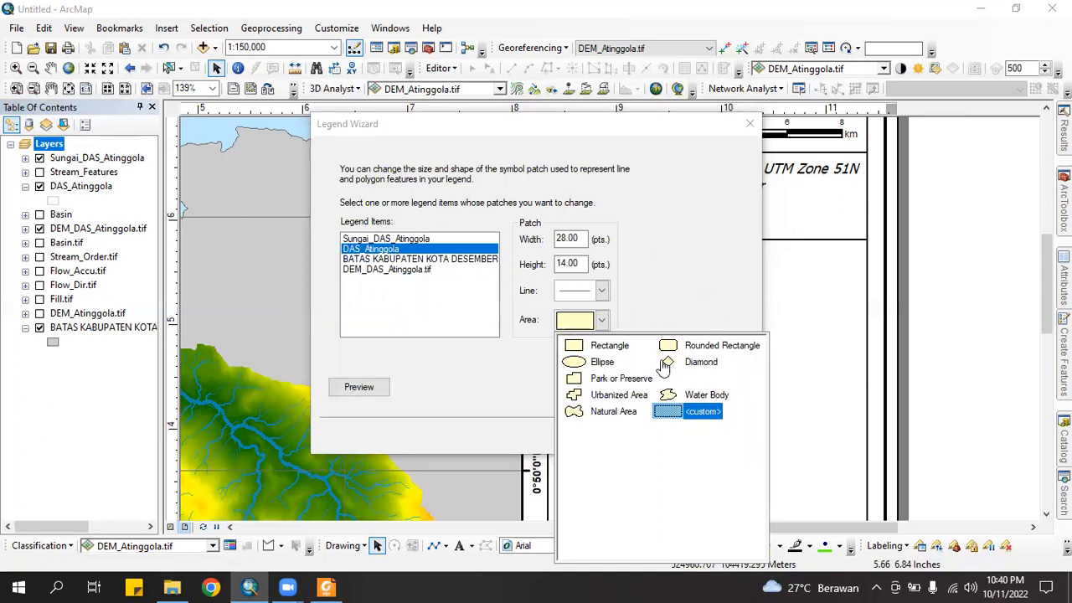
click(670, 311)
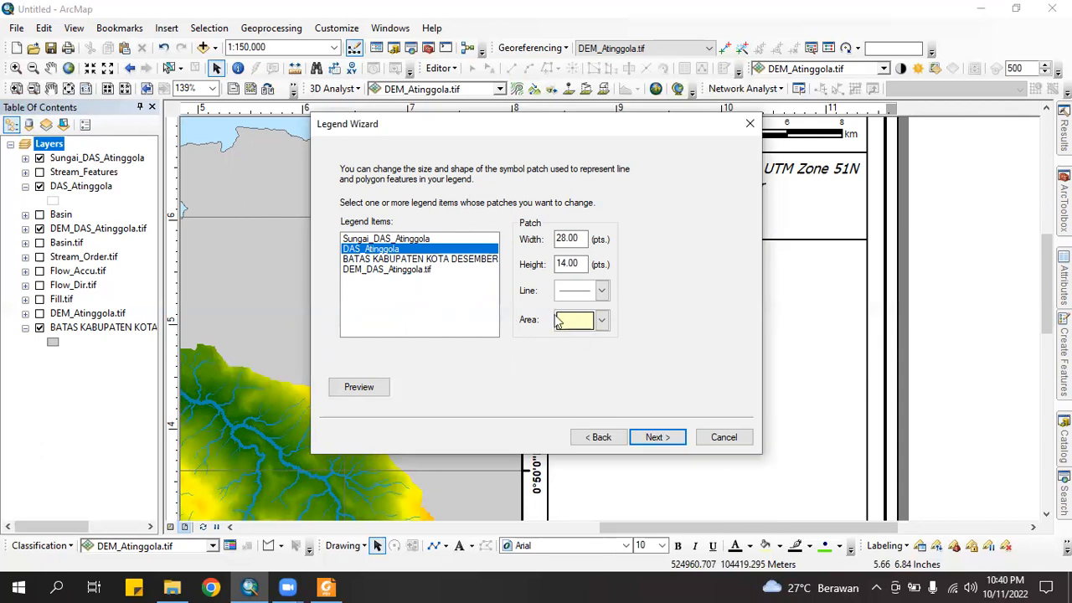
click(658, 438)
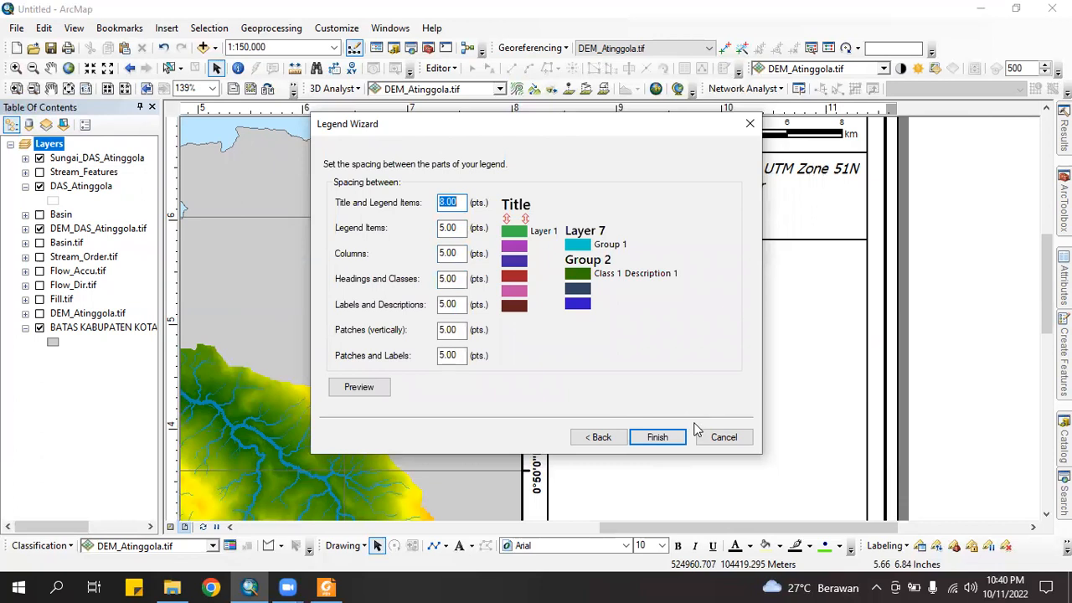
click(657, 438)
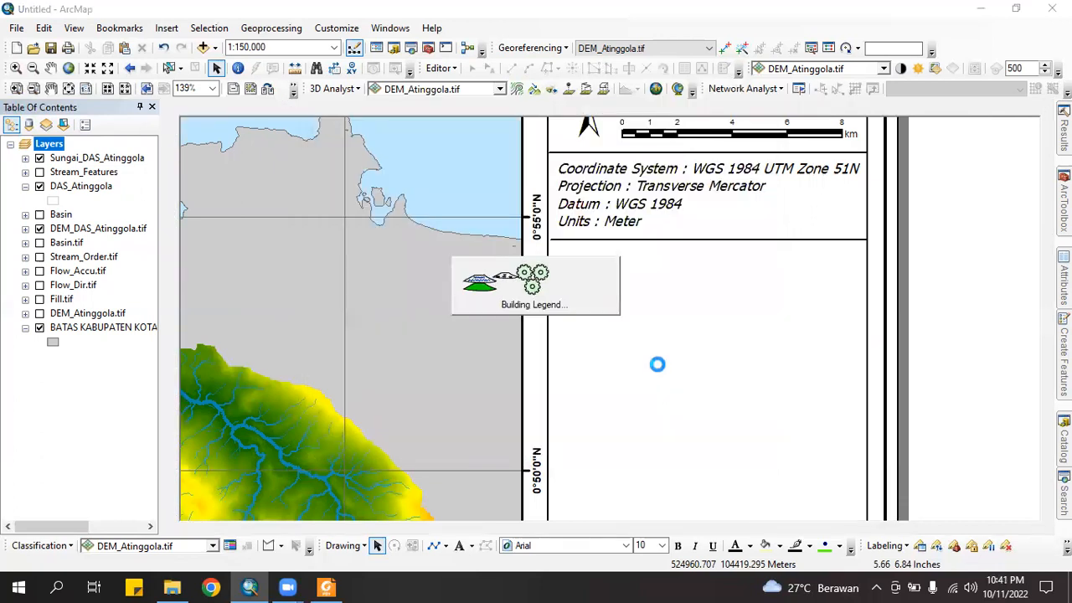
Shrink the legend, set it under the coordinate text, and nudge it slightly right
drag(606, 284, 460, 382)
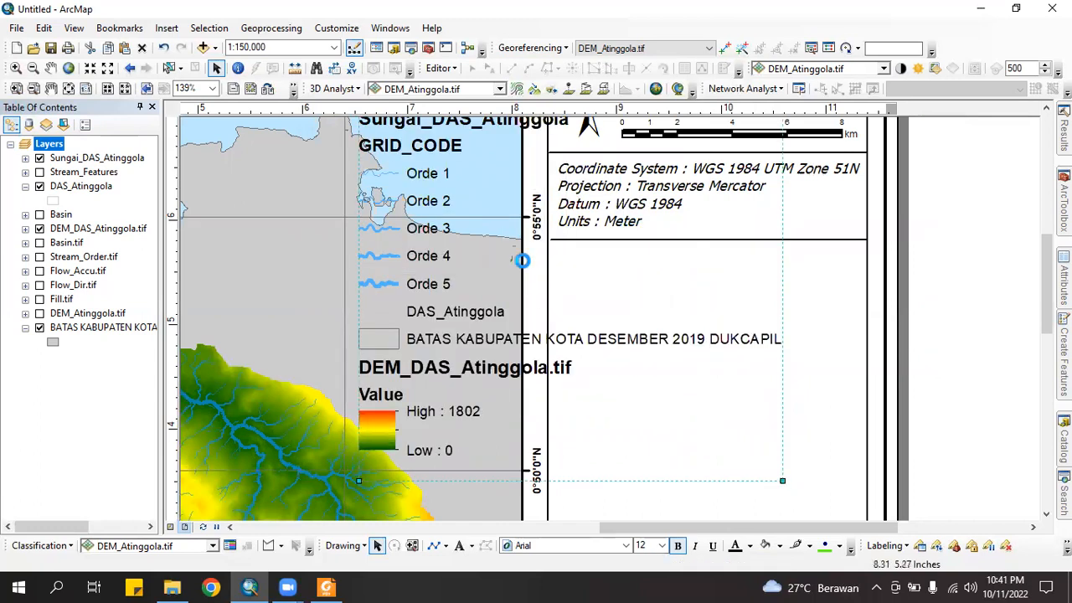
drag(486, 179, 688, 349)
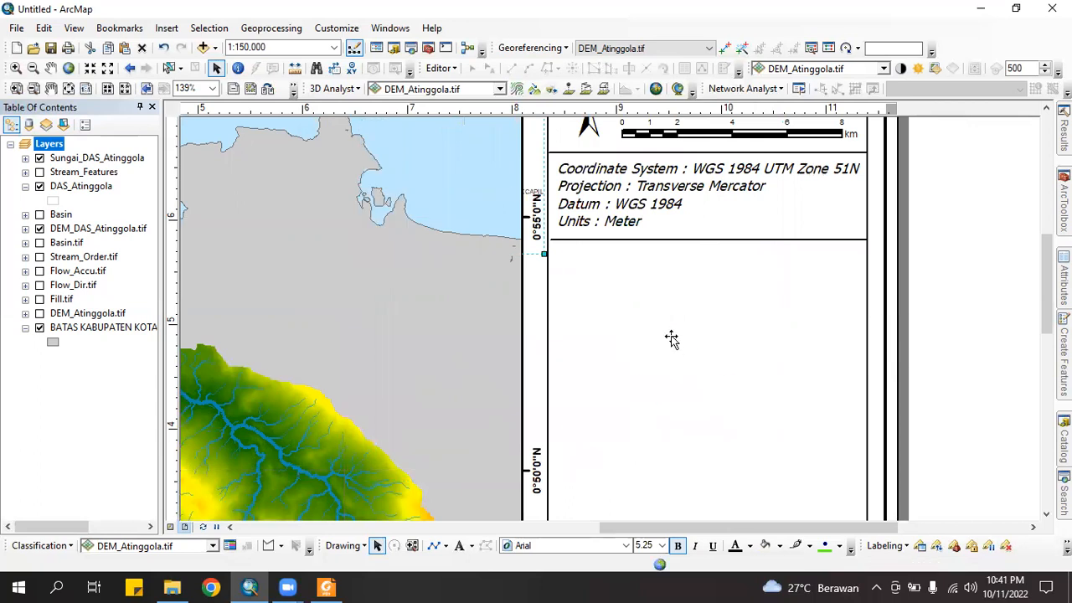
click(960, 353)
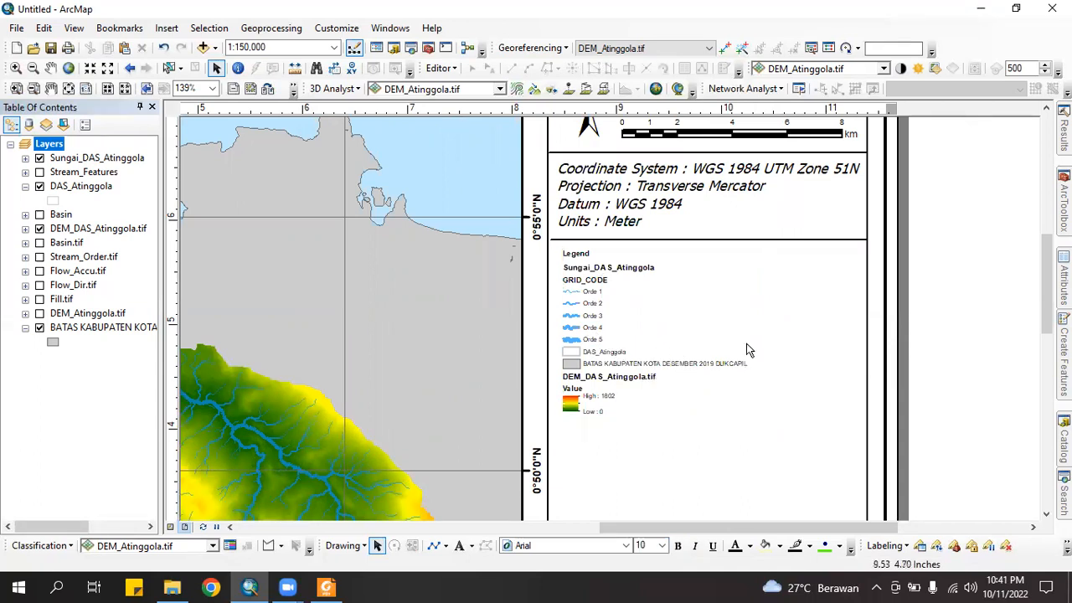
drag(1047, 295, 1041, 316)
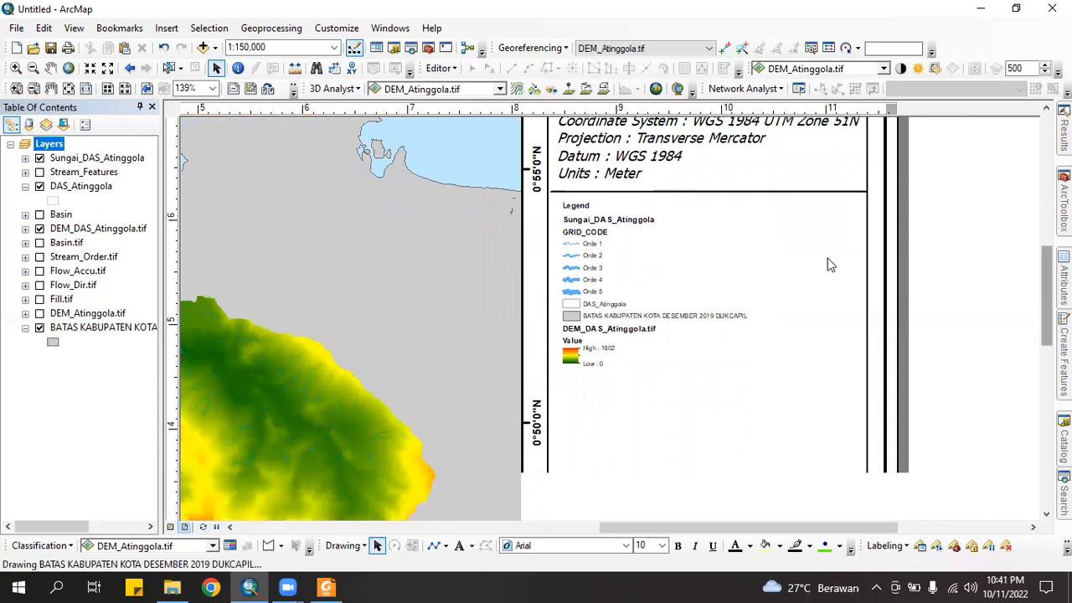
click(600, 283)
drag(609, 277, 616, 279)
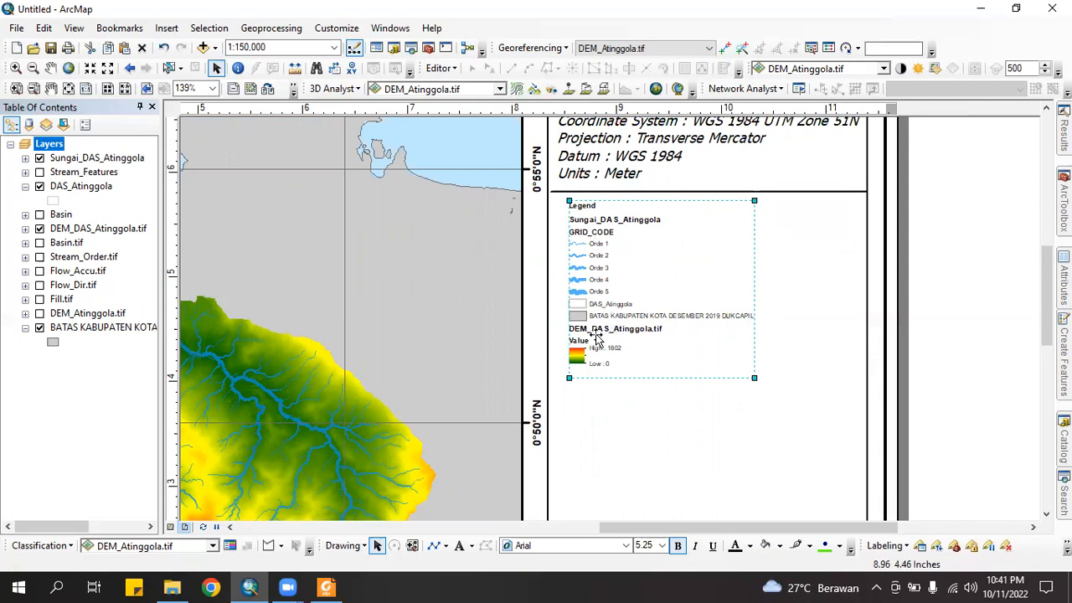
Blank out the GRID_CODE heading under the river layer so it no longer shows
click(26, 158)
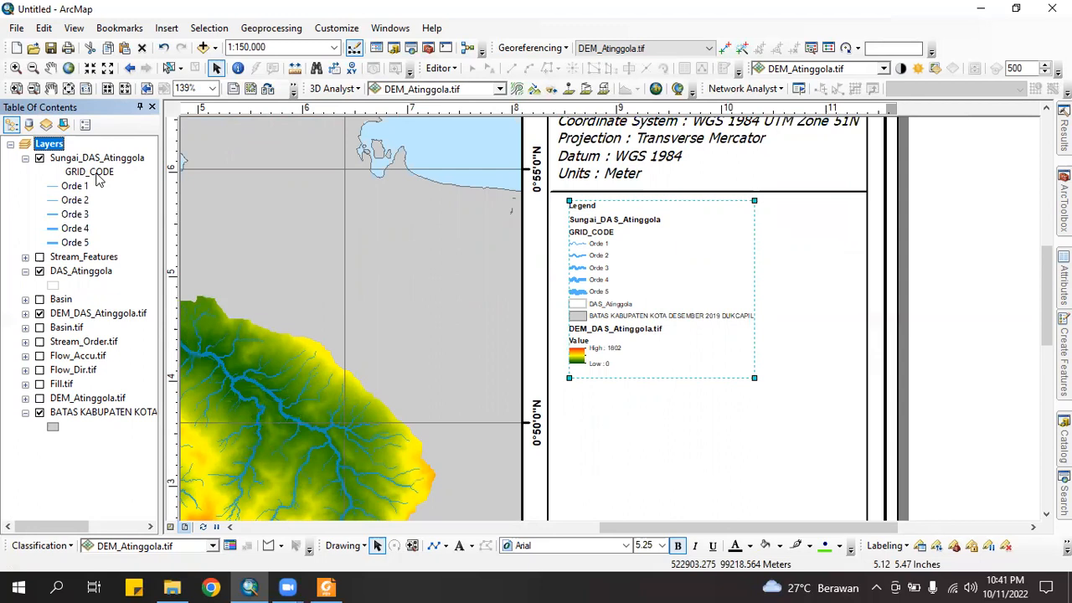
click(98, 171)
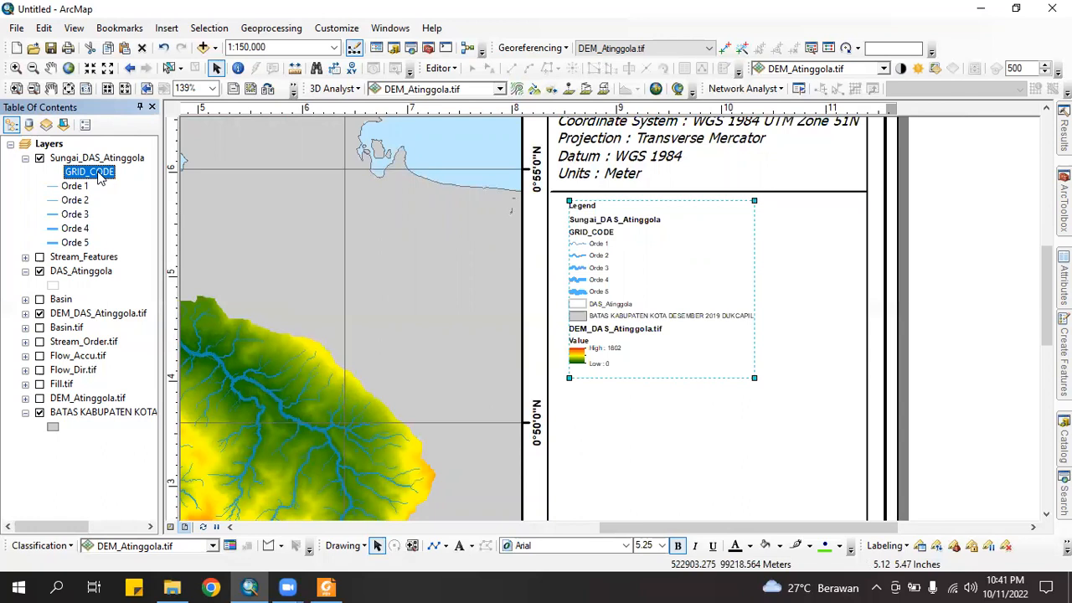
click(99, 171)
key(BackSpace)
key(Return)
Rename the Sungai_DAS_Atinggola layer to 'Sungai' in its layer properties
click(96, 158)
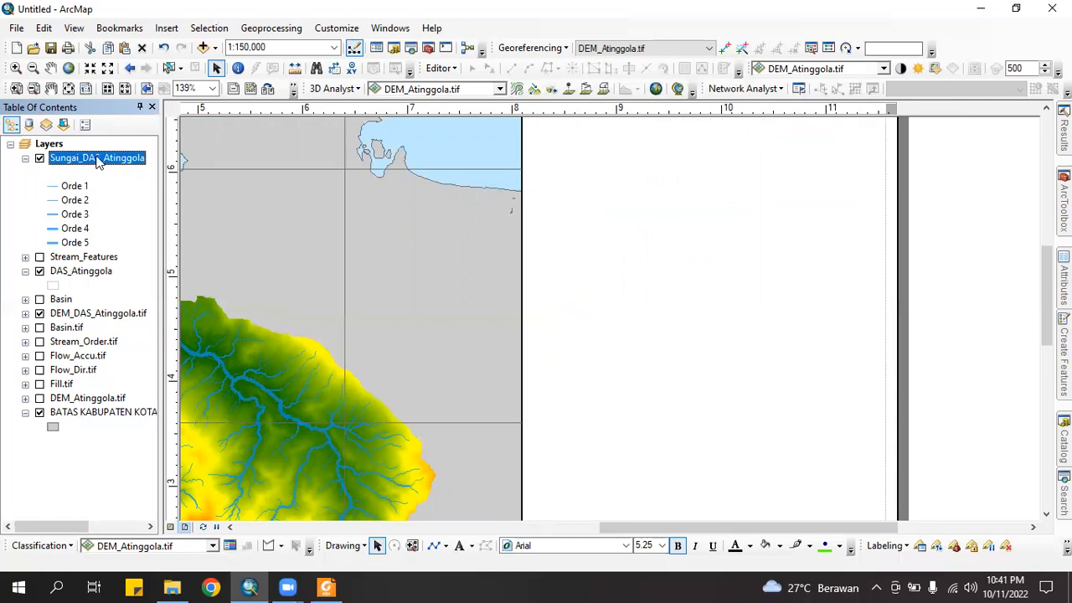
right_click(96, 159)
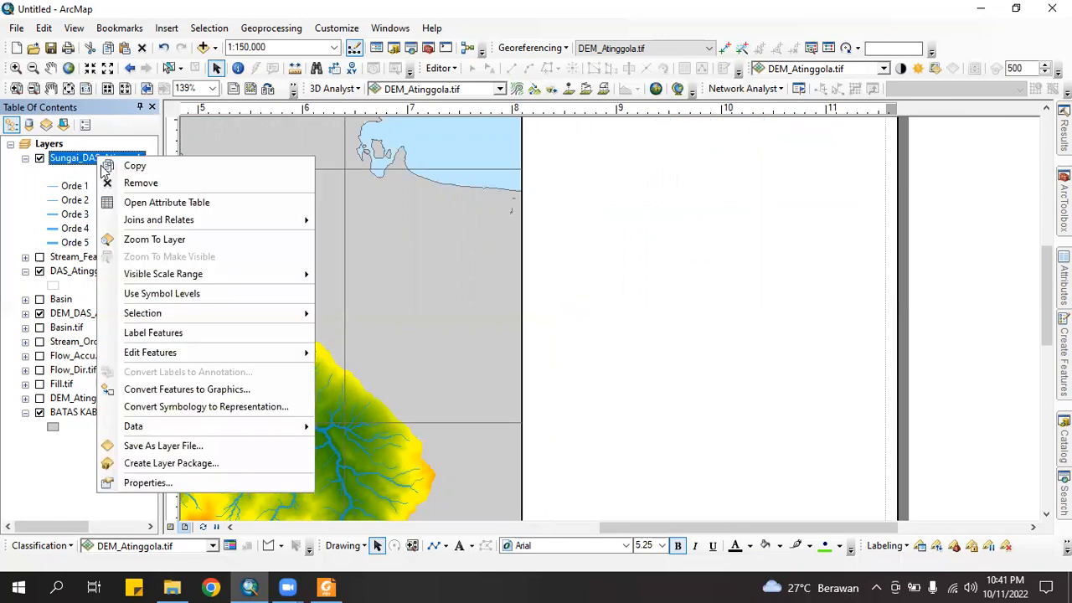
click(147, 482)
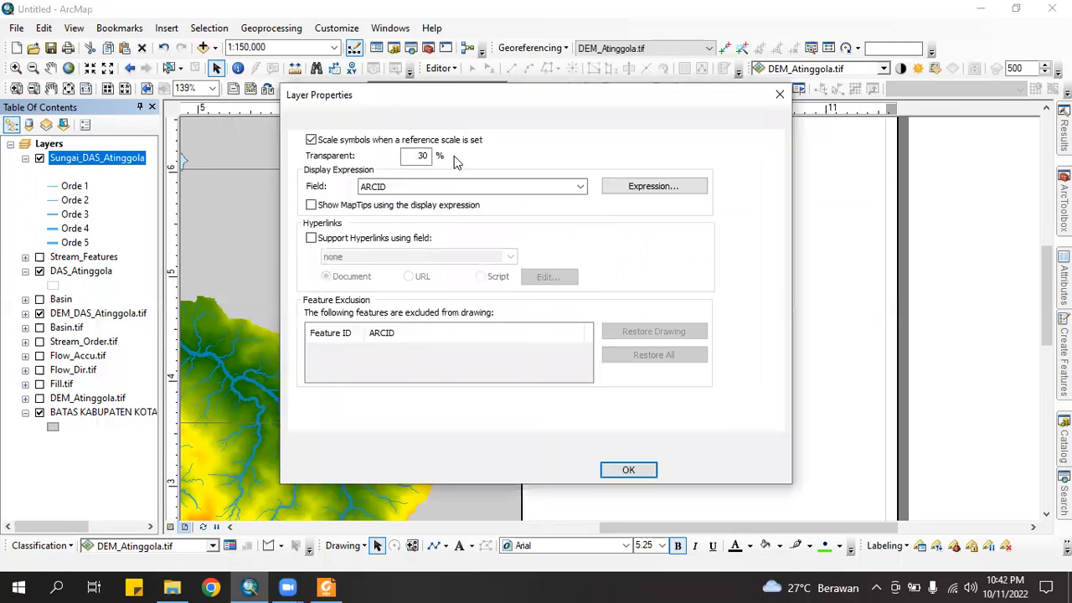
click(316, 122)
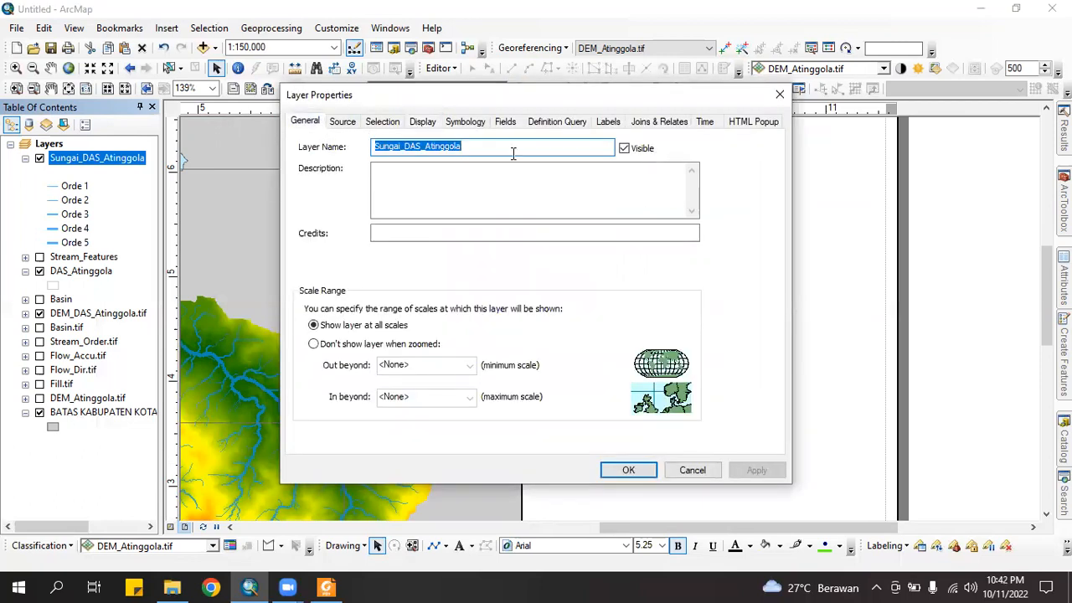
text(S)
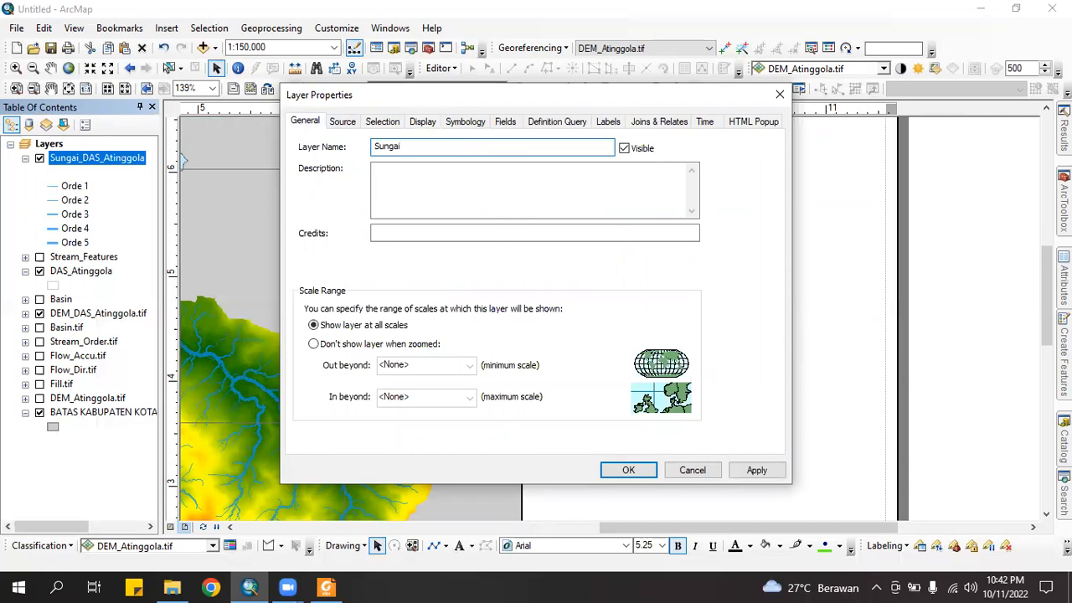
text(ungai)
click(628, 470)
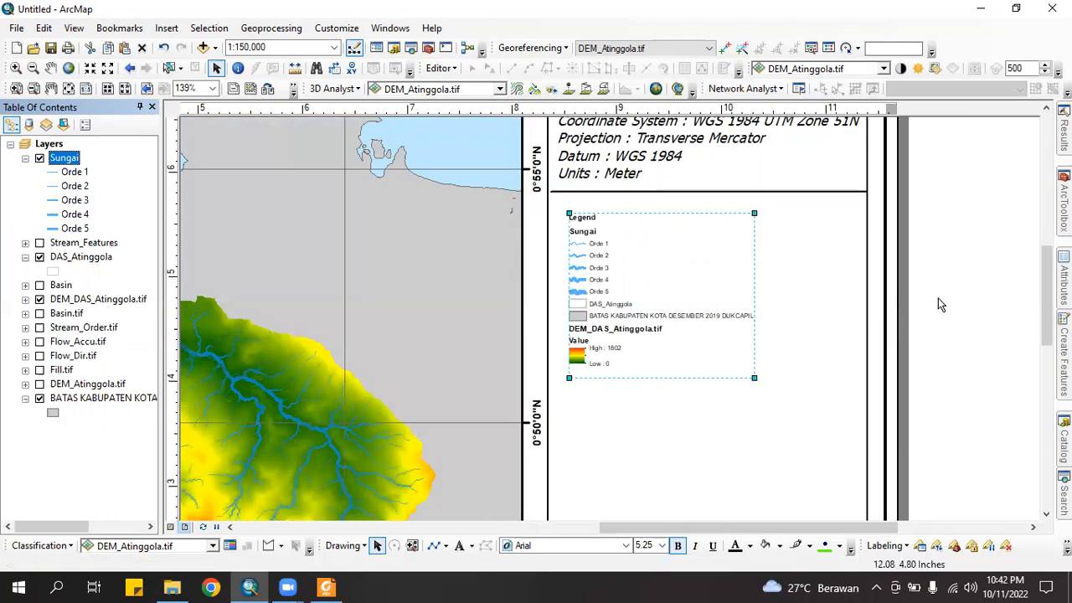
click(939, 304)
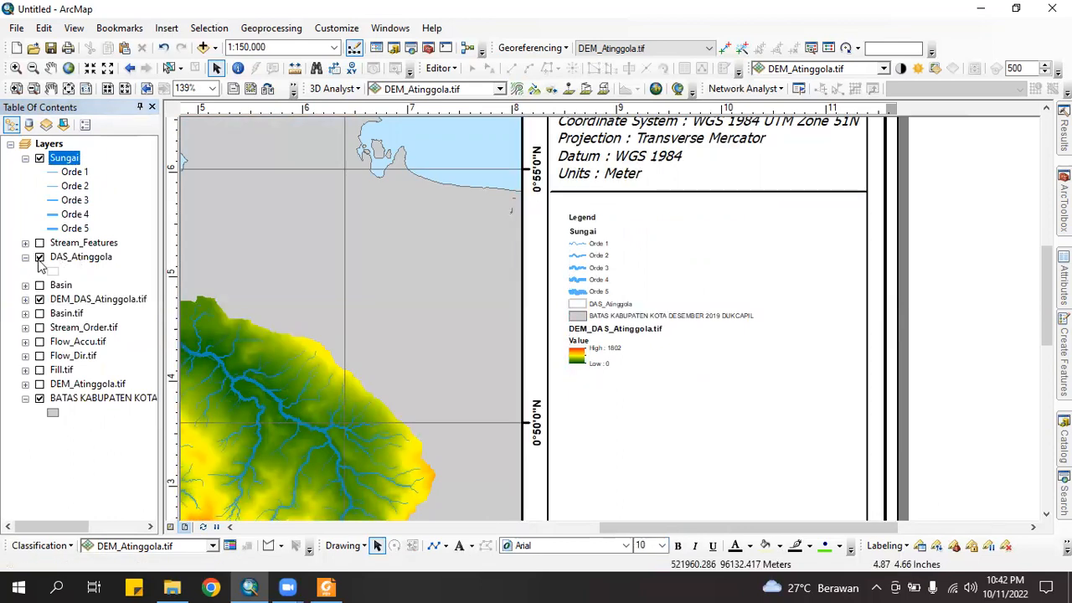
Rename the DAS_Atinggola layer to 'Batas DAS Atinggola' via its layer properties
click(71, 258)
right_click(71, 259)
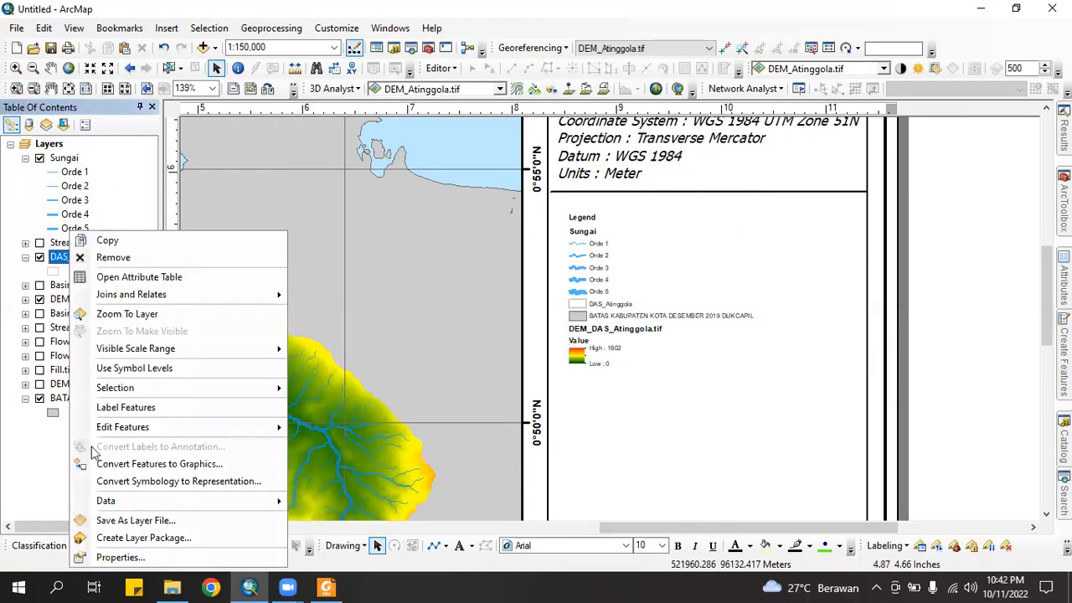
click(107, 557)
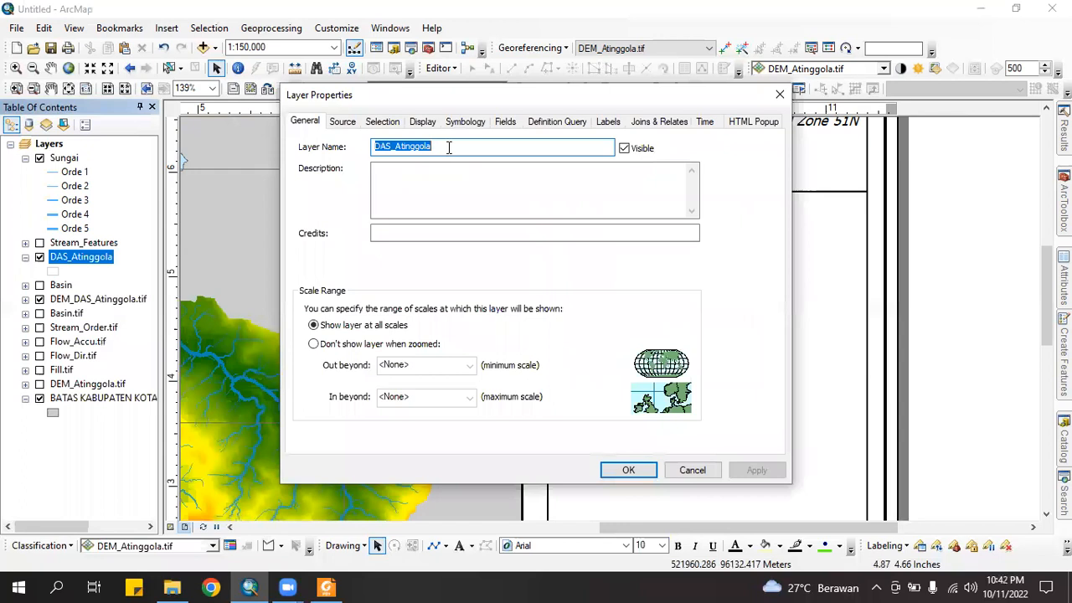
text(Batas DAS A)
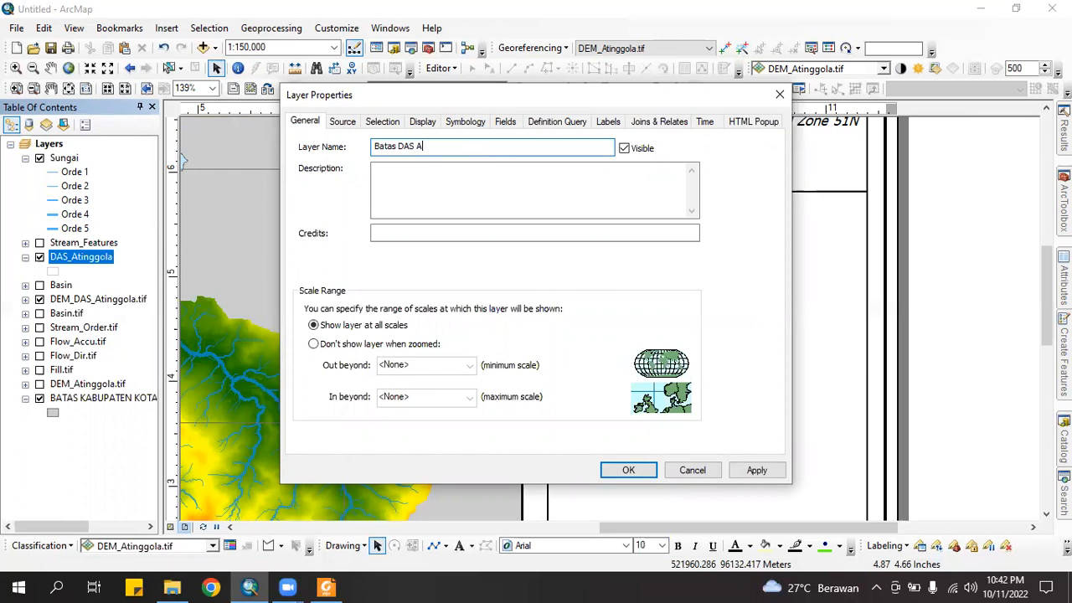
text(tinggola)
click(628, 469)
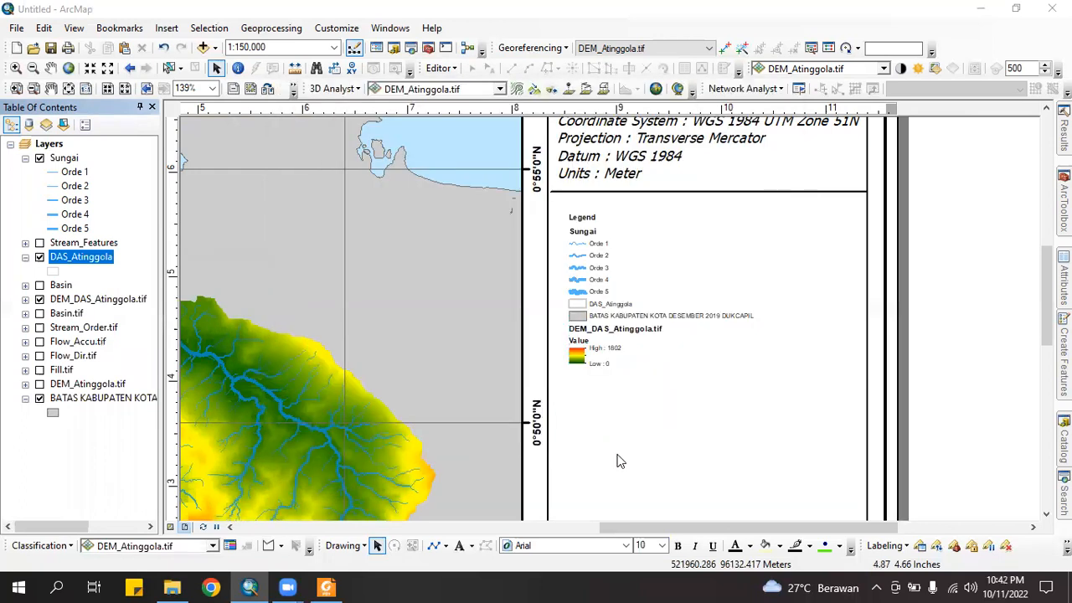
Replace the district boundary layer's name in its properties, starting a new name with 'B'
click(75, 400)
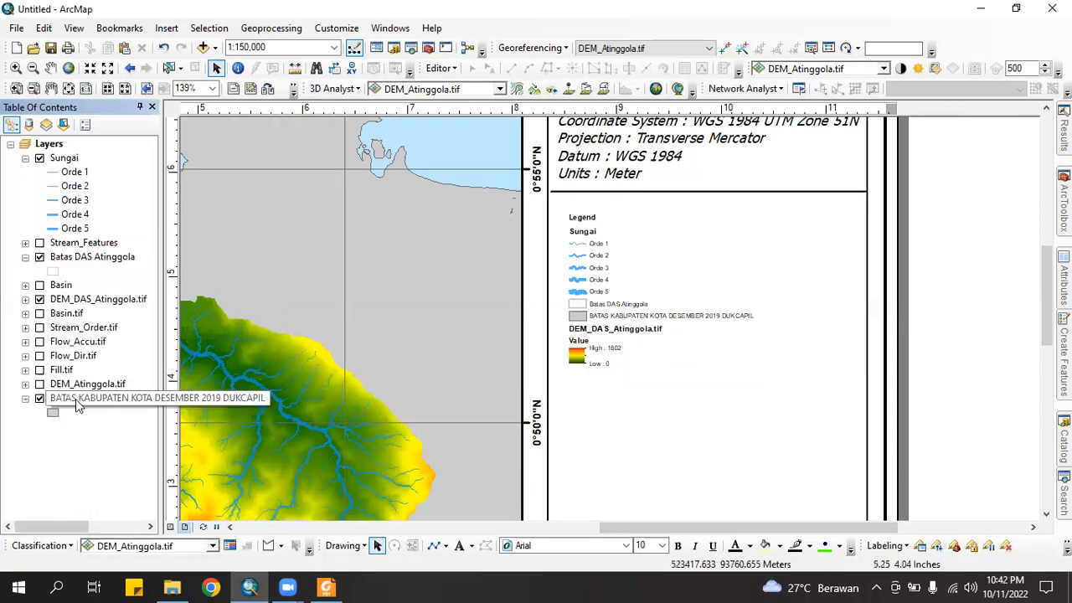
right_click(75, 405)
click(142, 388)
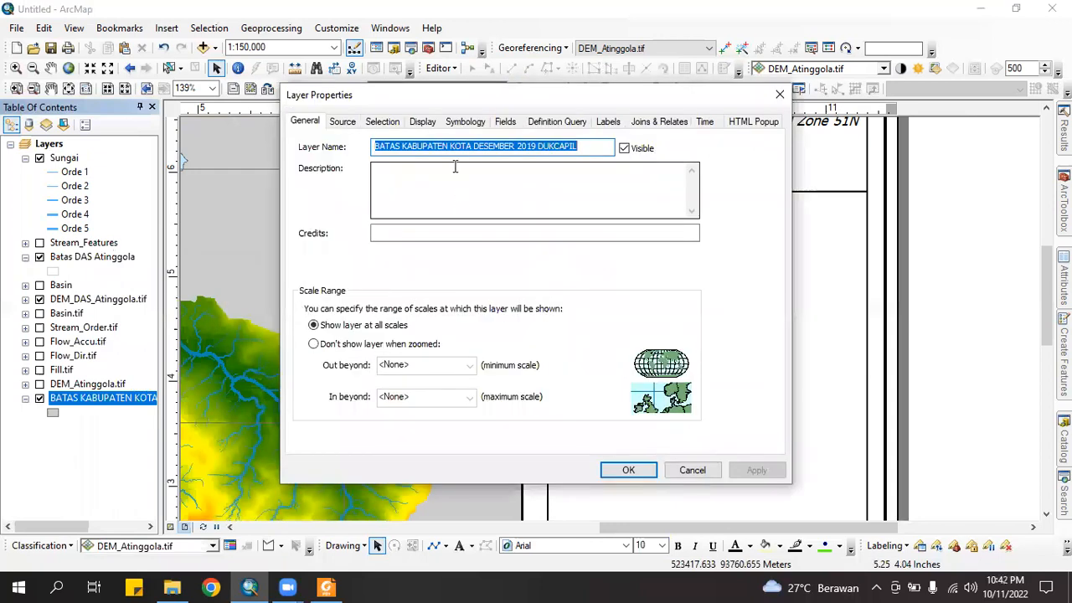
text(Boundary)
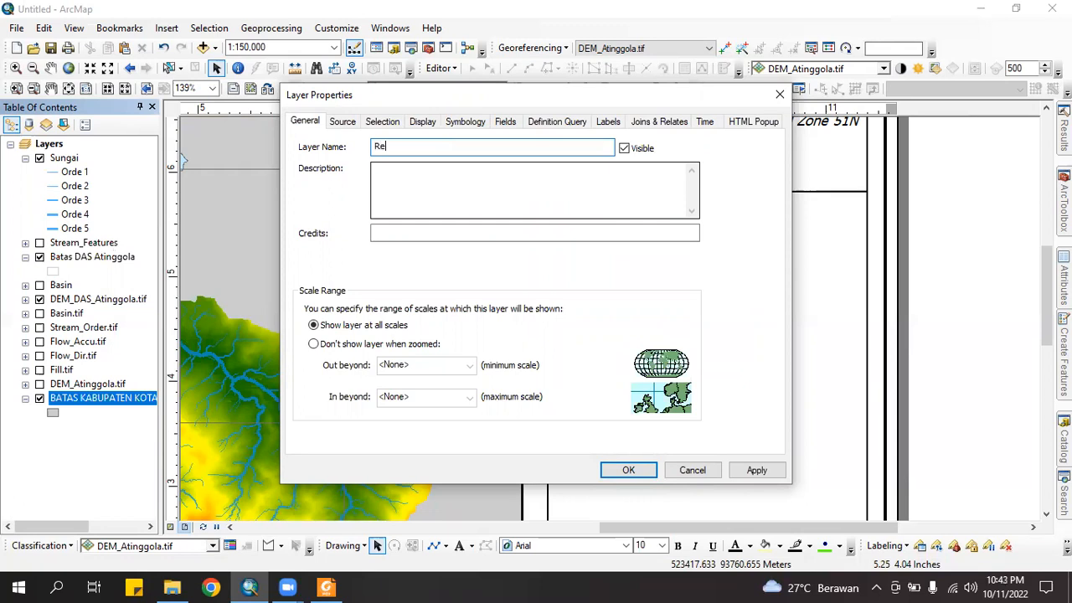
Finish renaming the boundary layer to 'Regency Boundary' and rename Batas DAS Atinggola to 'Atinggola Watershed'
text(ncy Boundary)
click(624, 470)
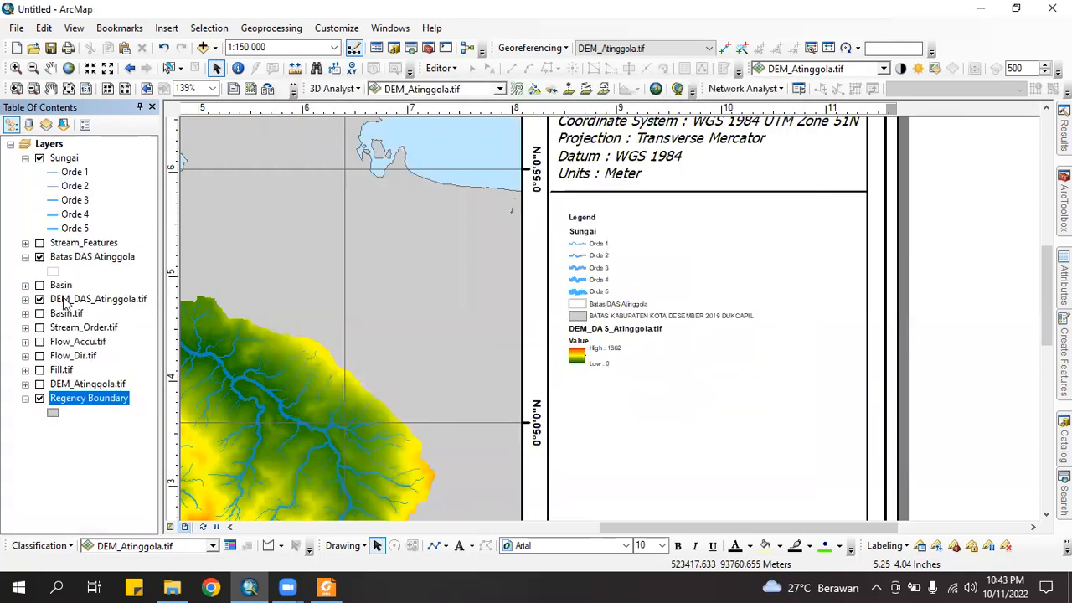
click(67, 302)
click(92, 258)
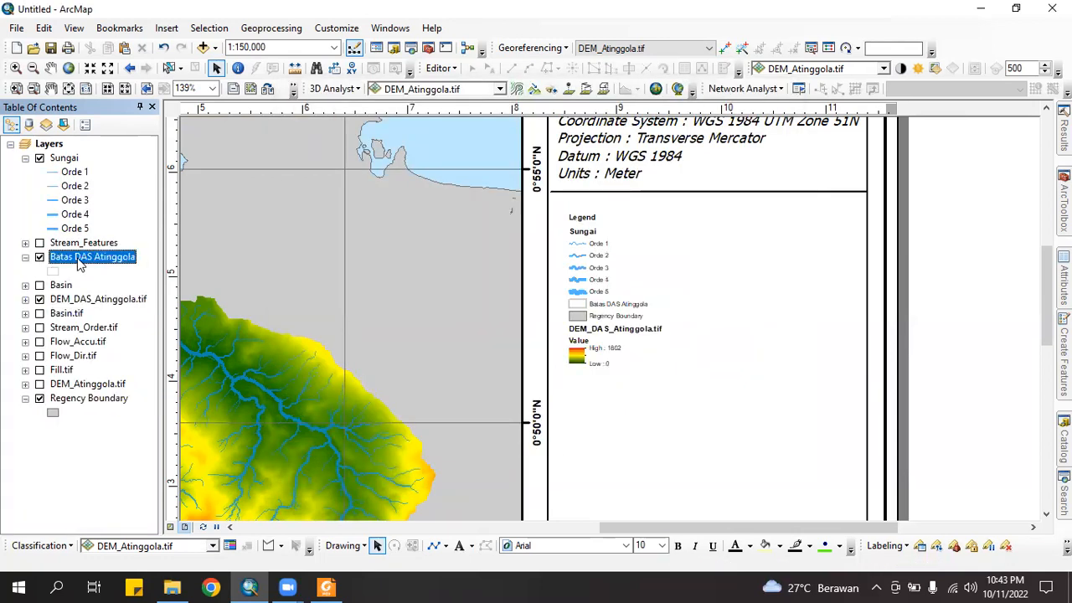
right_click(78, 257)
click(134, 557)
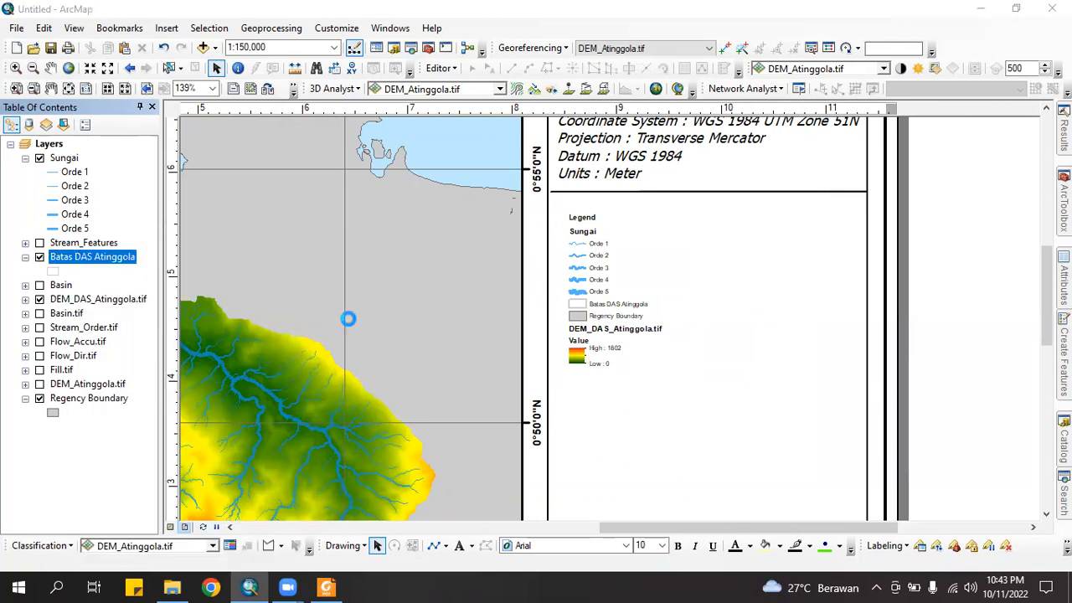
text(At)
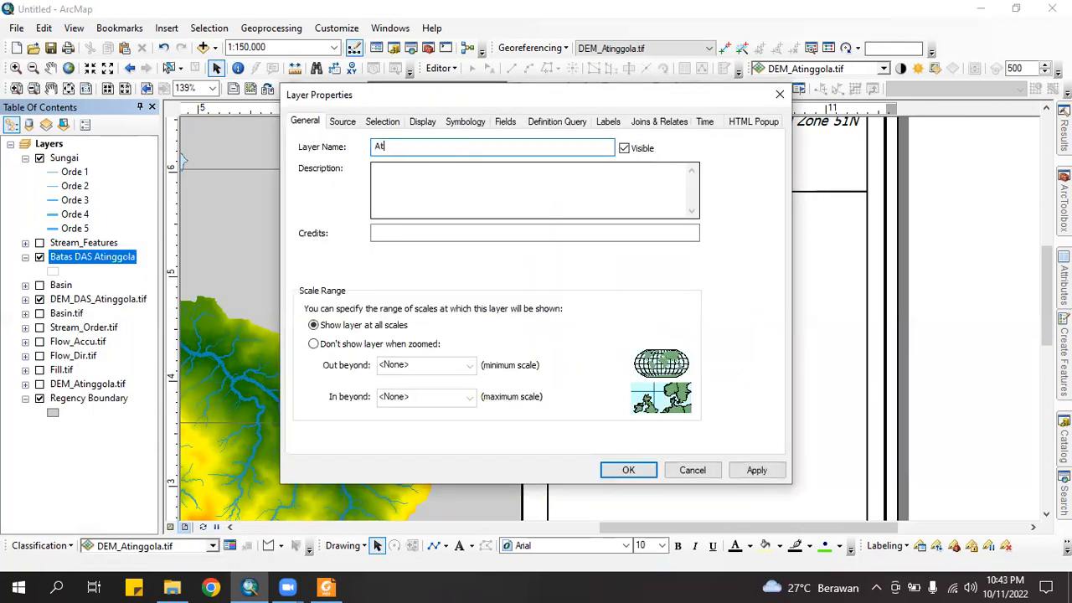
text(inggola Watershed)
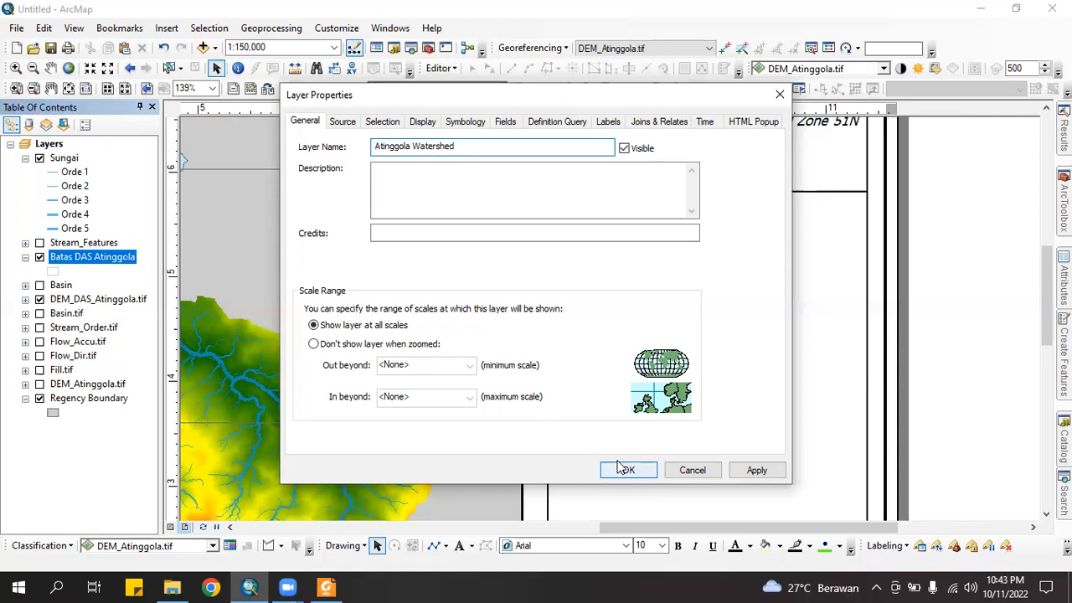
click(624, 470)
Rename the Sungai layer to 'Stream Order' in its layer properties
right_click(62, 159)
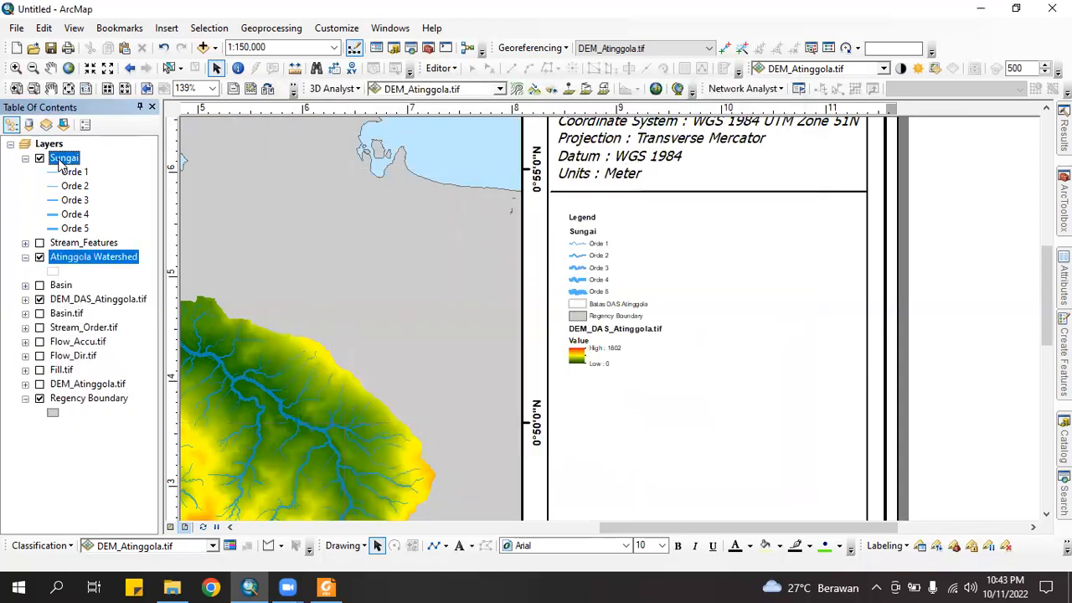
click(133, 486)
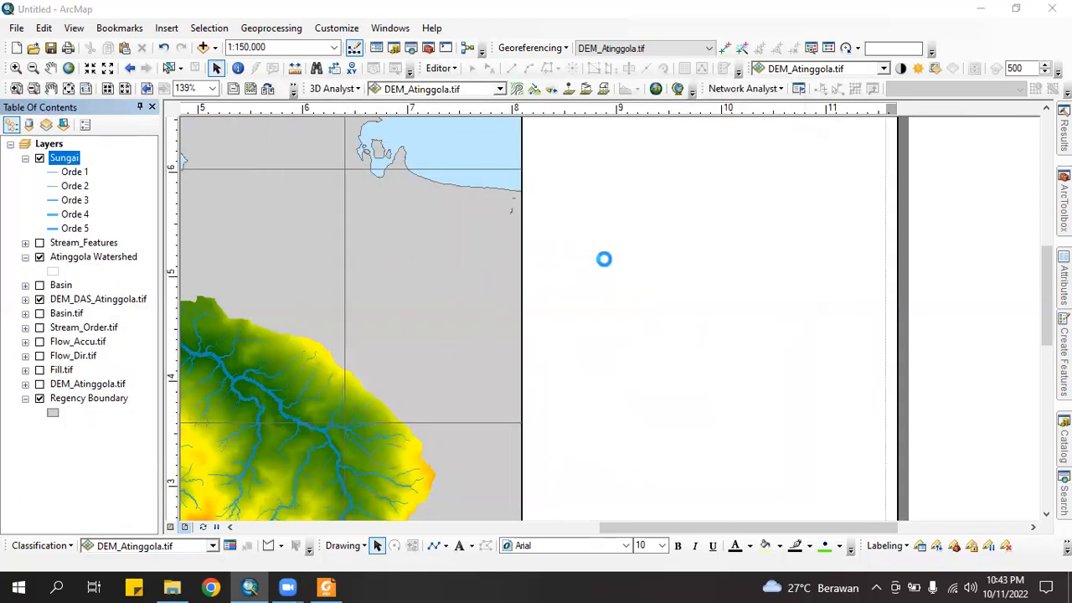
text(Stream Order)
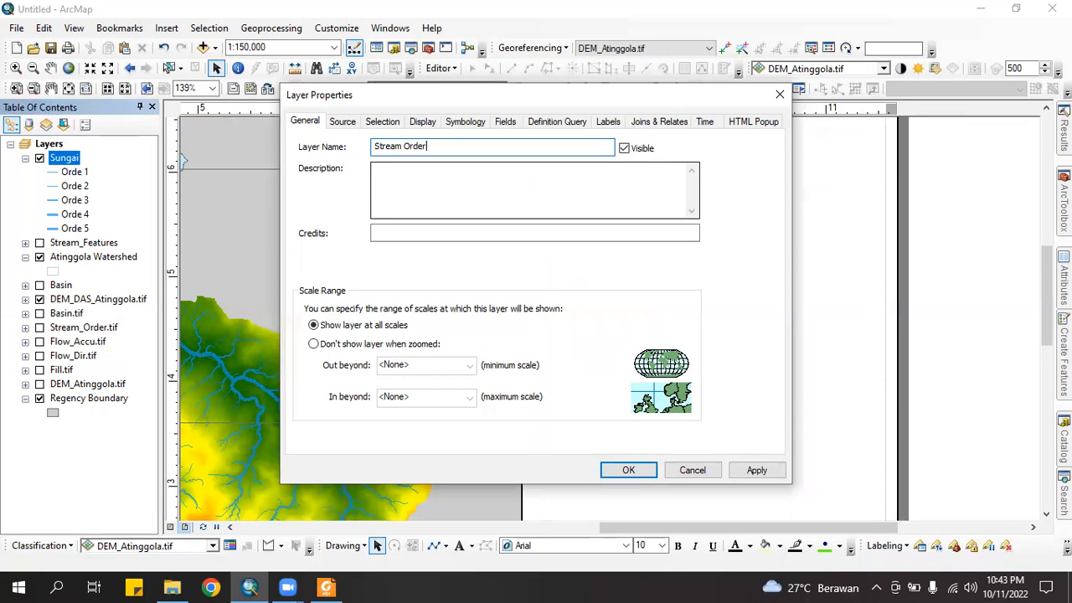
click(605, 474)
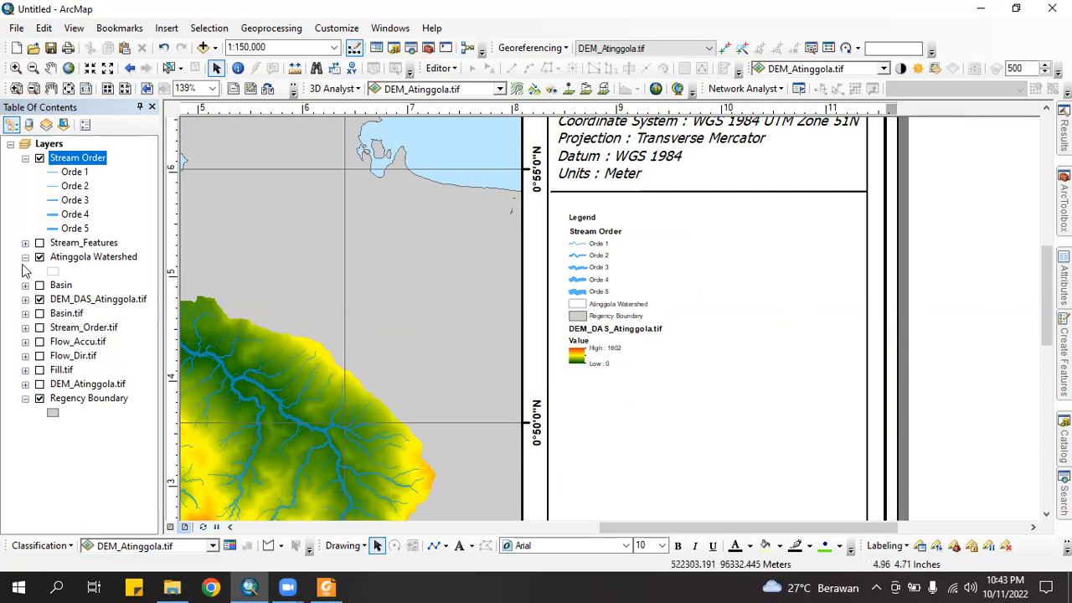
Rename the DEM_DAS_Atinggola.tif layer to 'Altitude (m)'
click(109, 307)
right_click(109, 308)
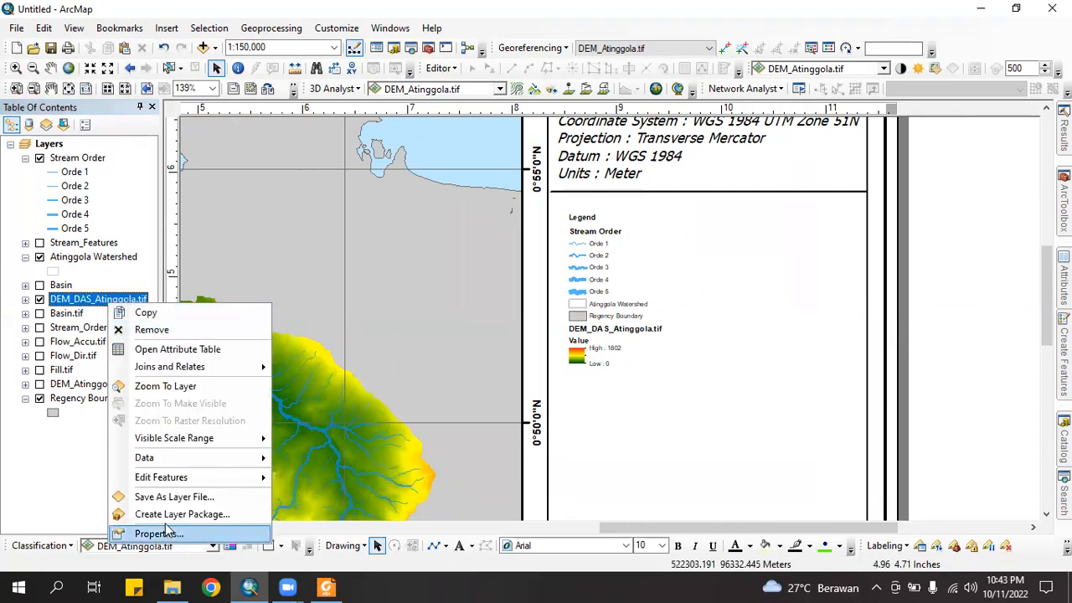
click(159, 534)
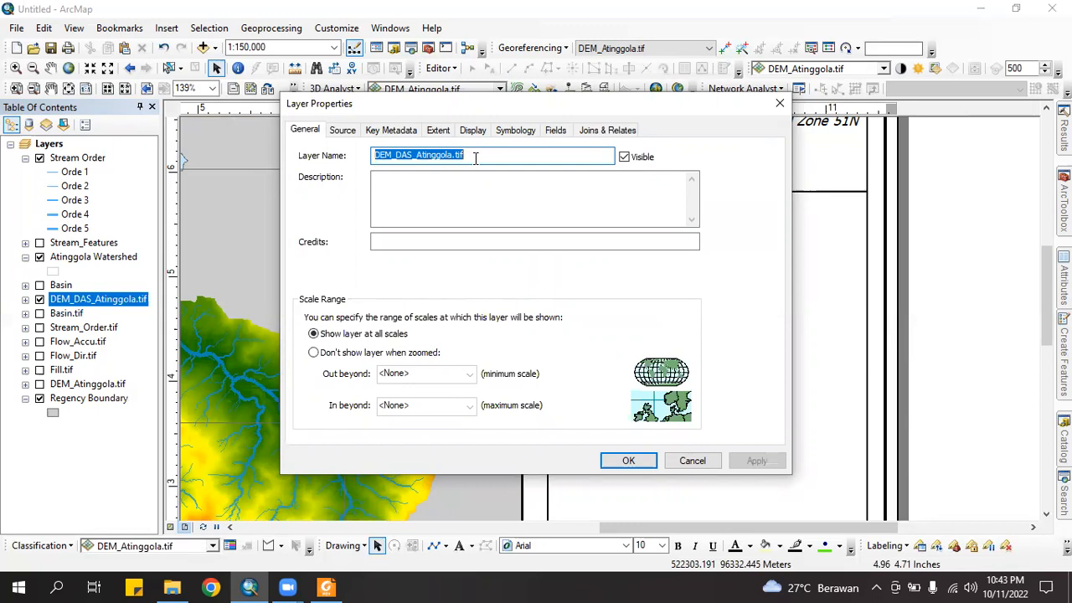
text(Altitude (m)
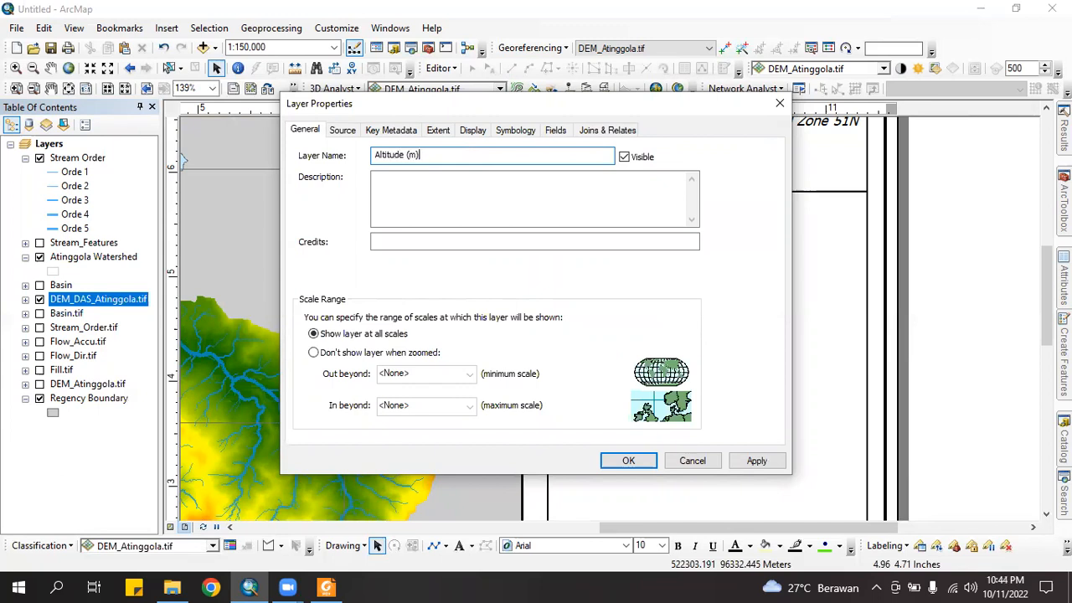
click(622, 462)
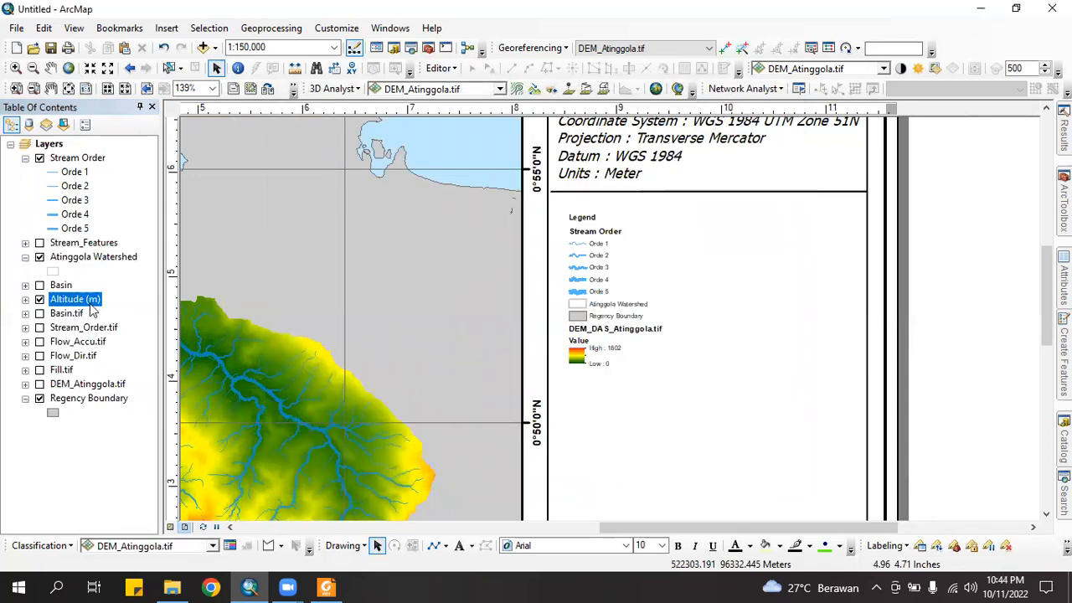
Blank out the Altitude (m) Value heading and move the legend up below the coordinate details
click(25, 299)
click(77, 313)
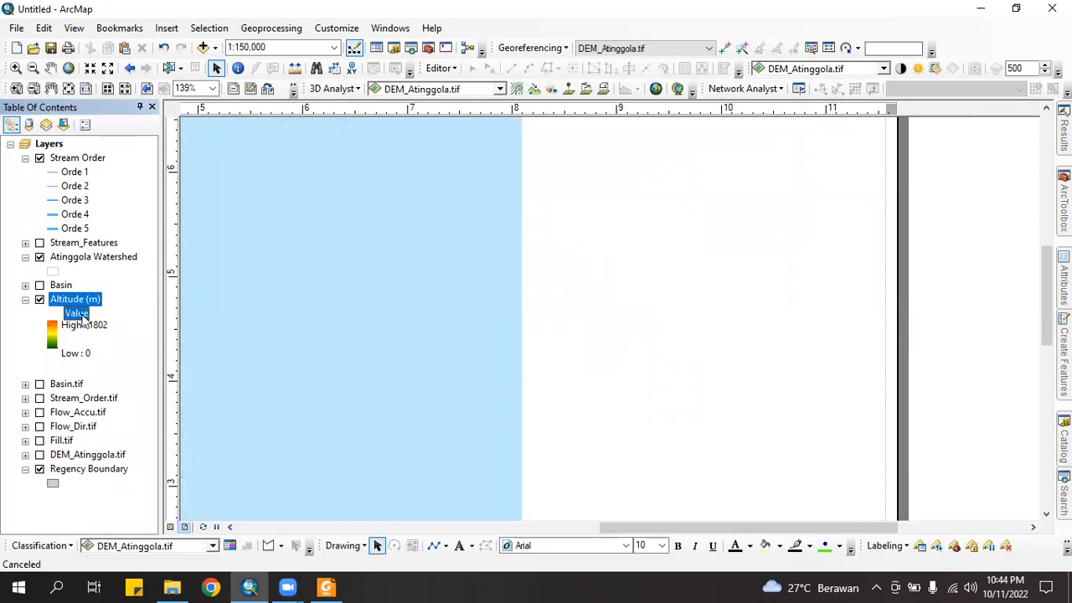
click(77, 313)
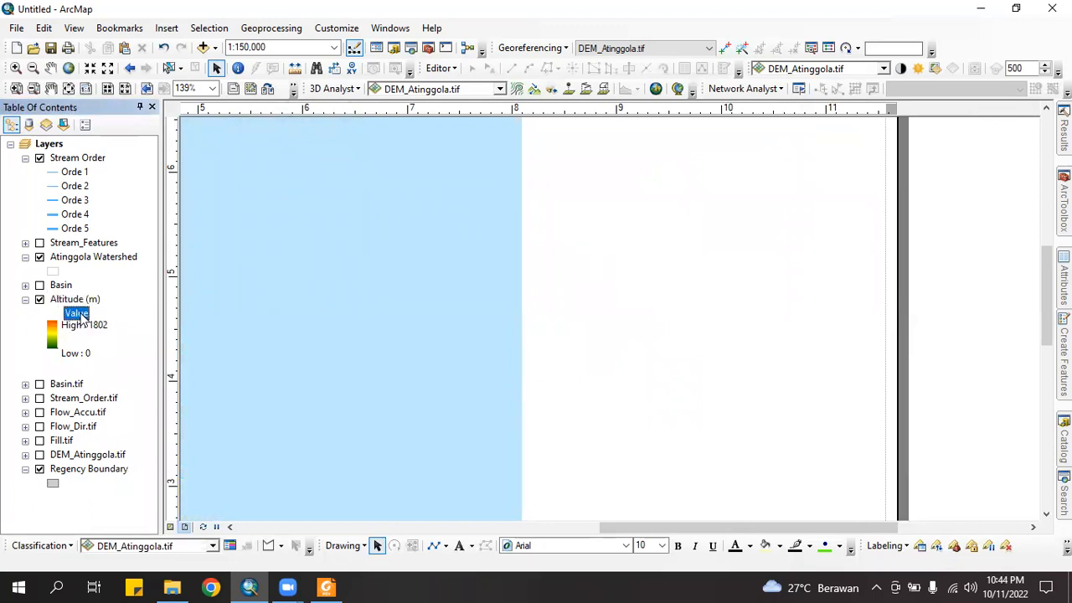
key(BackSpace)
click(967, 320)
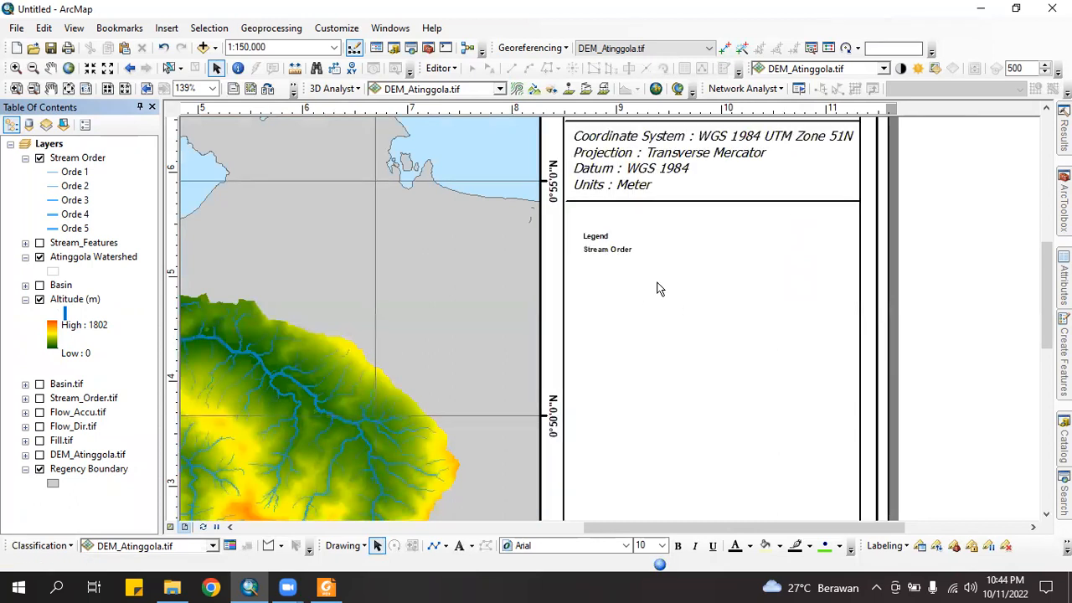
drag(618, 340, 614, 326)
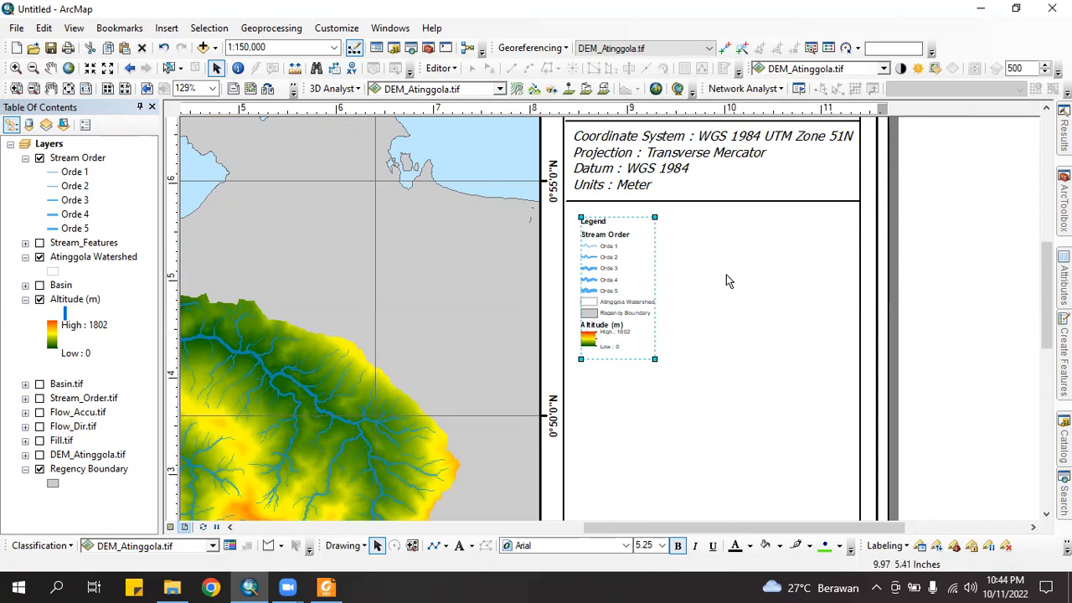
In Legend Properties Items, place Altitude (m) in a new column and apply
right_click(608, 273)
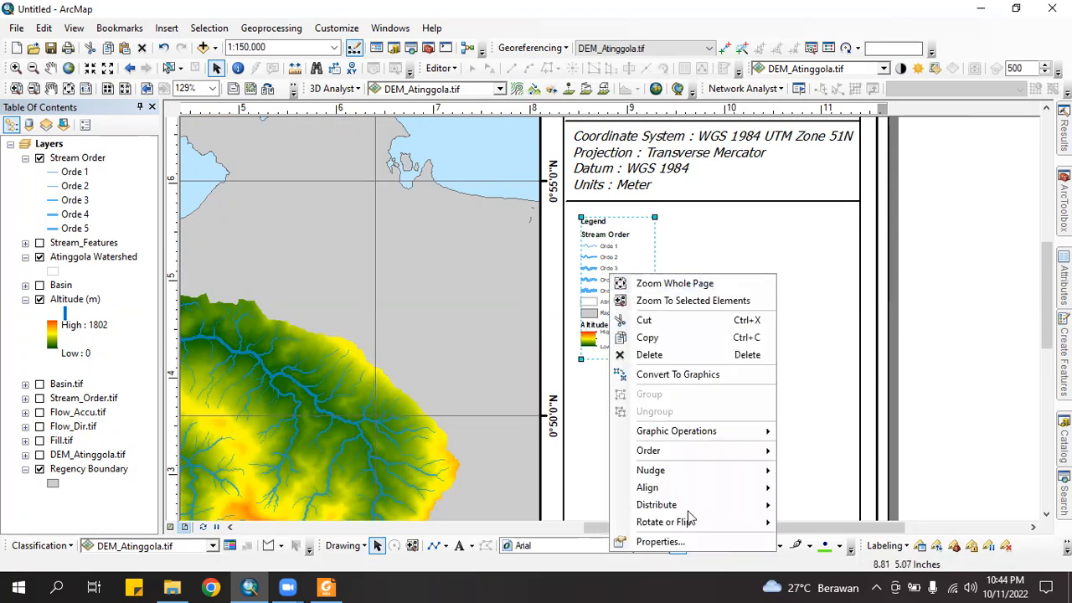
click(659, 543)
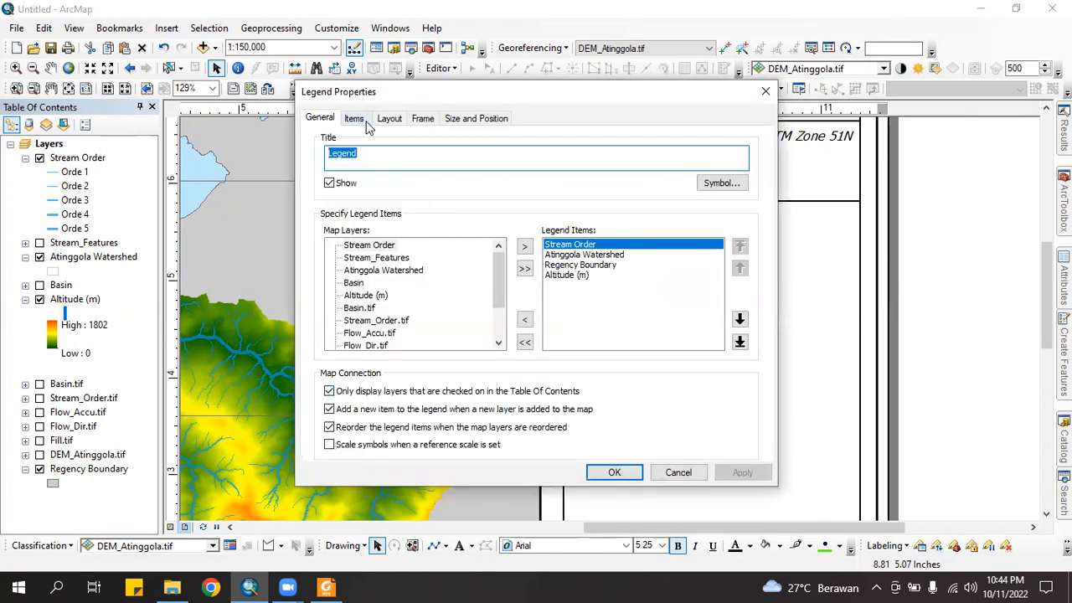
click(388, 120)
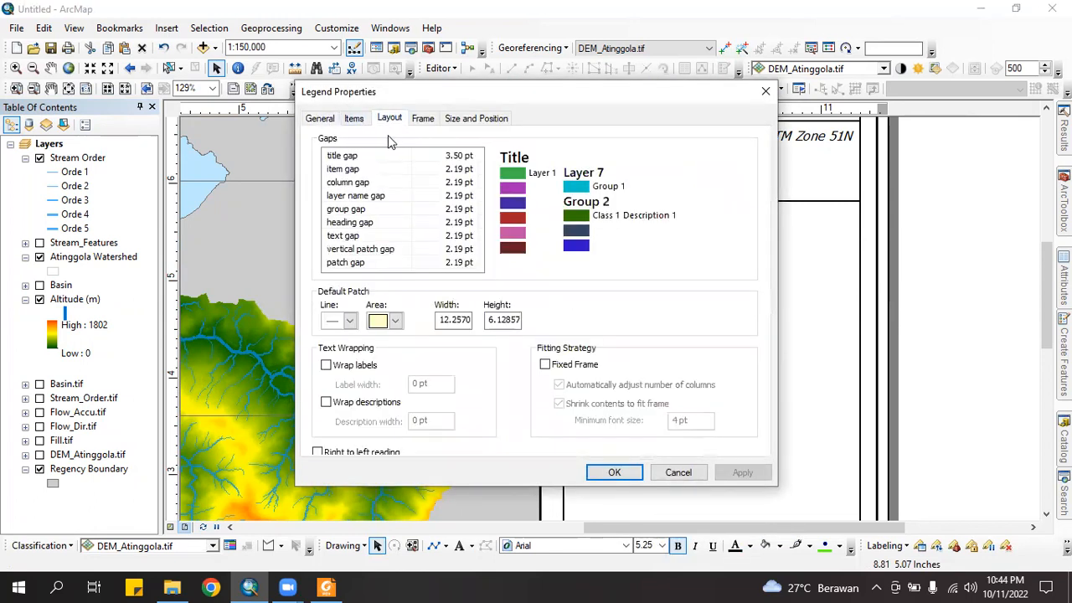
click(358, 123)
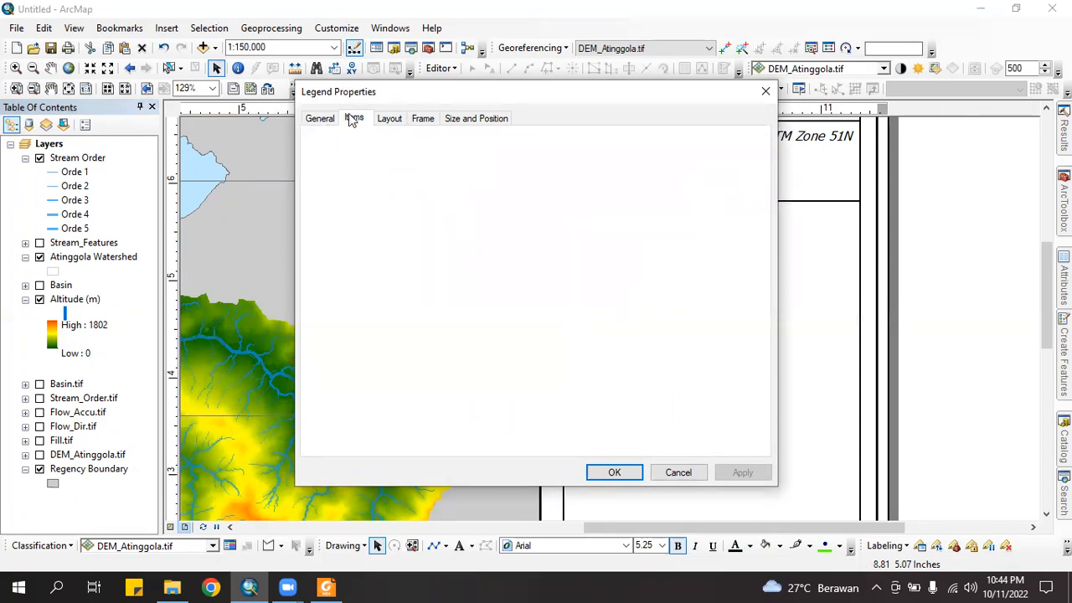
click(336, 210)
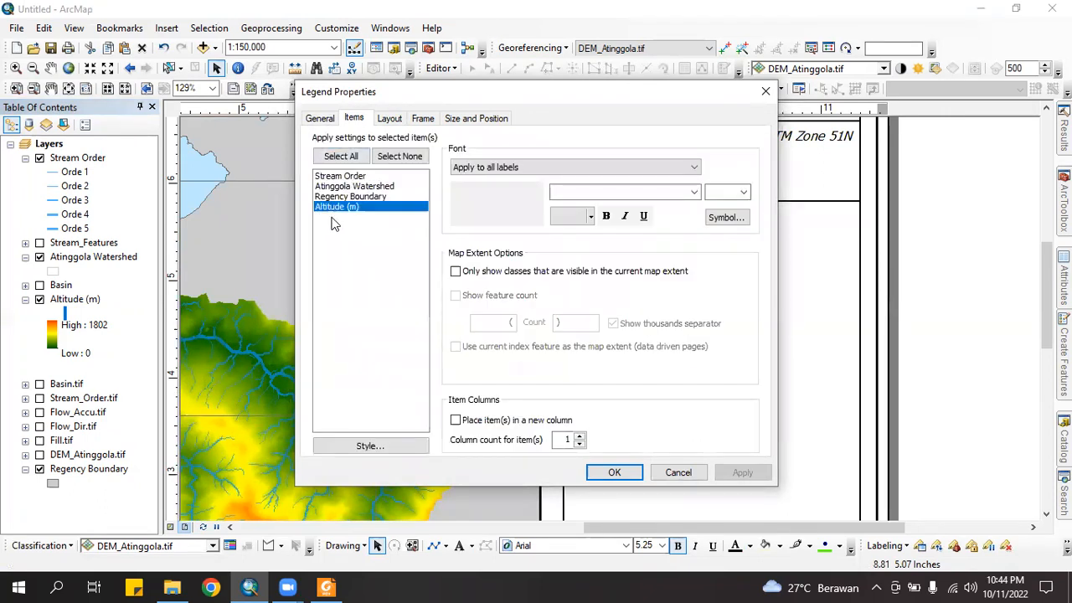
click(456, 421)
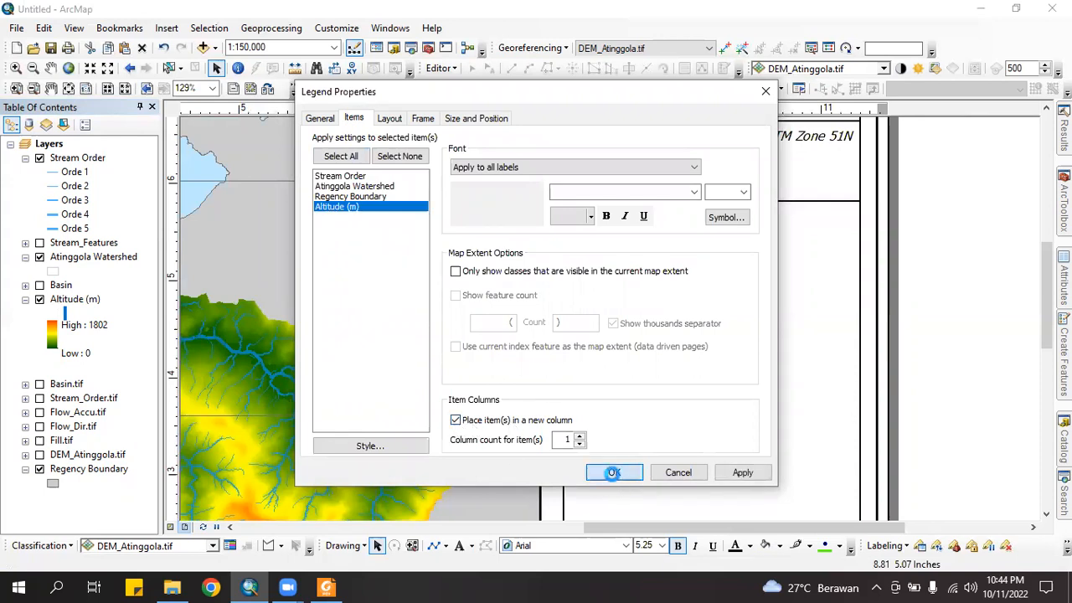
click(611, 474)
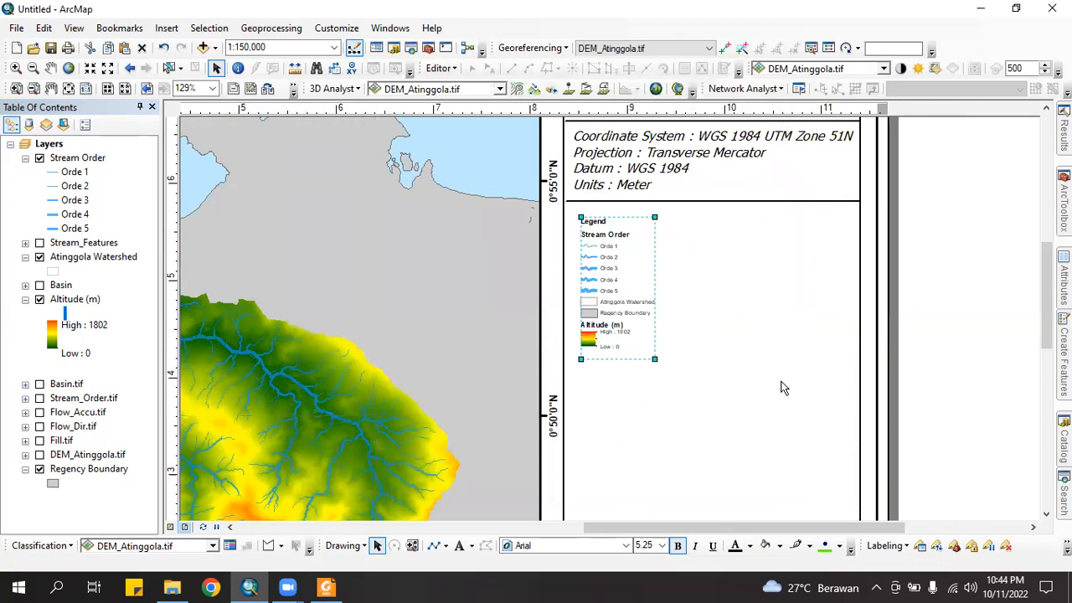
Reposition the two-column legend under the coordinate details and enlarge it to fill the side panel
drag(650, 315, 653, 288)
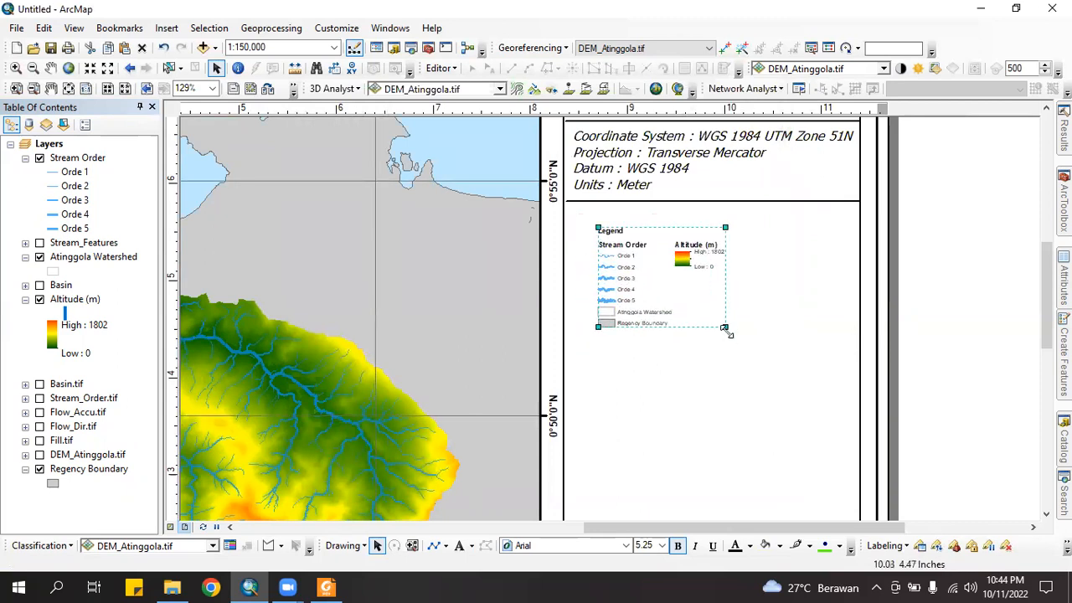
drag(727, 327, 765, 348)
drag(708, 328, 697, 305)
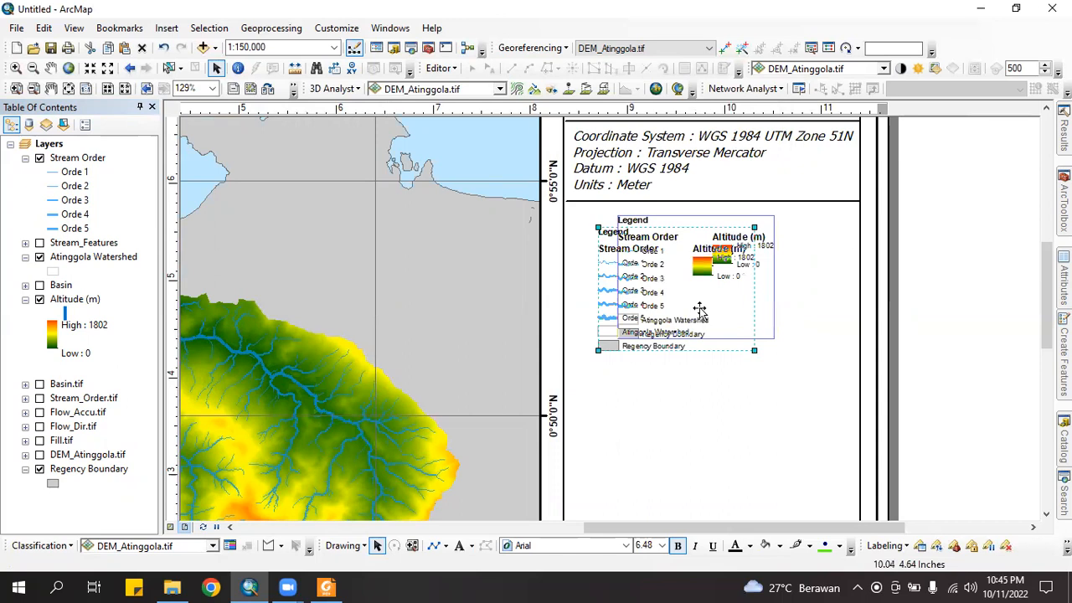
drag(743, 333, 773, 356)
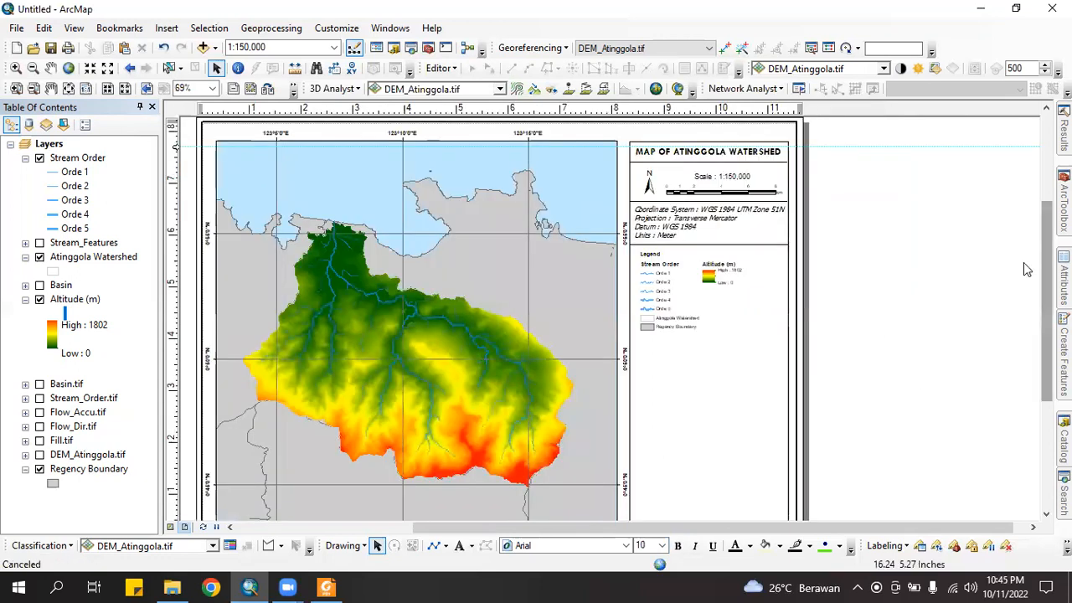
Paste a copy of the divider line and set it just beneath the legend entries
scroll(1027, 269, up, 1)
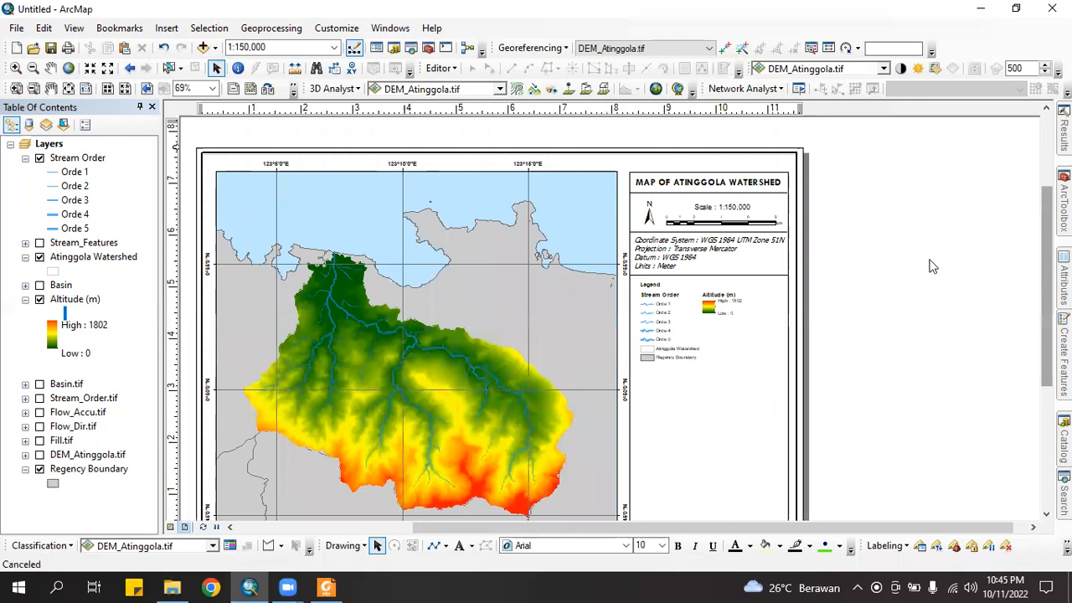
click(741, 276)
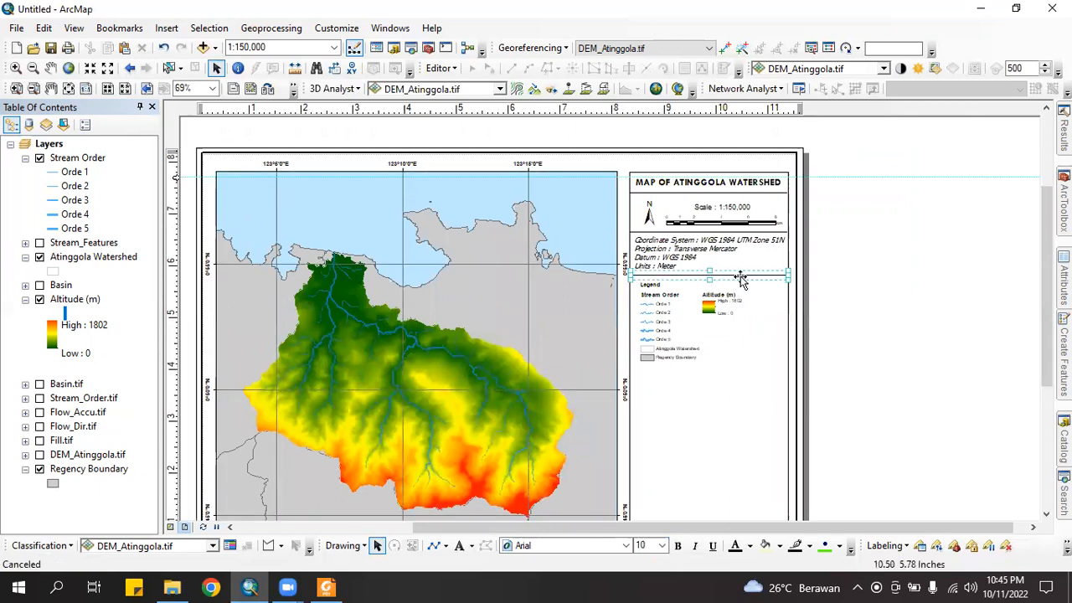
key(ctrl+v)
key(ctrl+v)
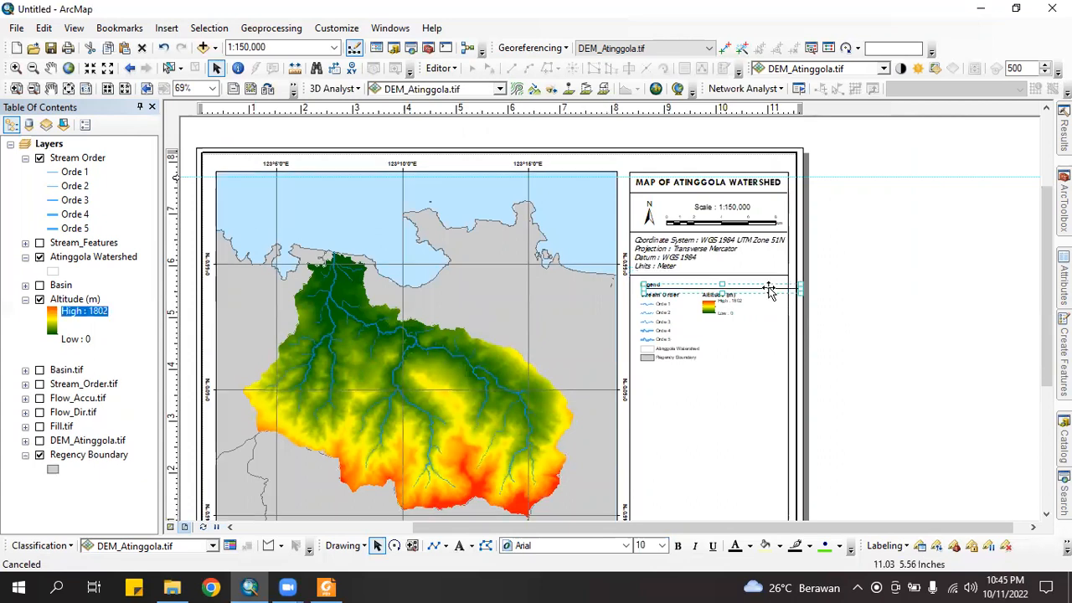
drag(739, 362, 753, 372)
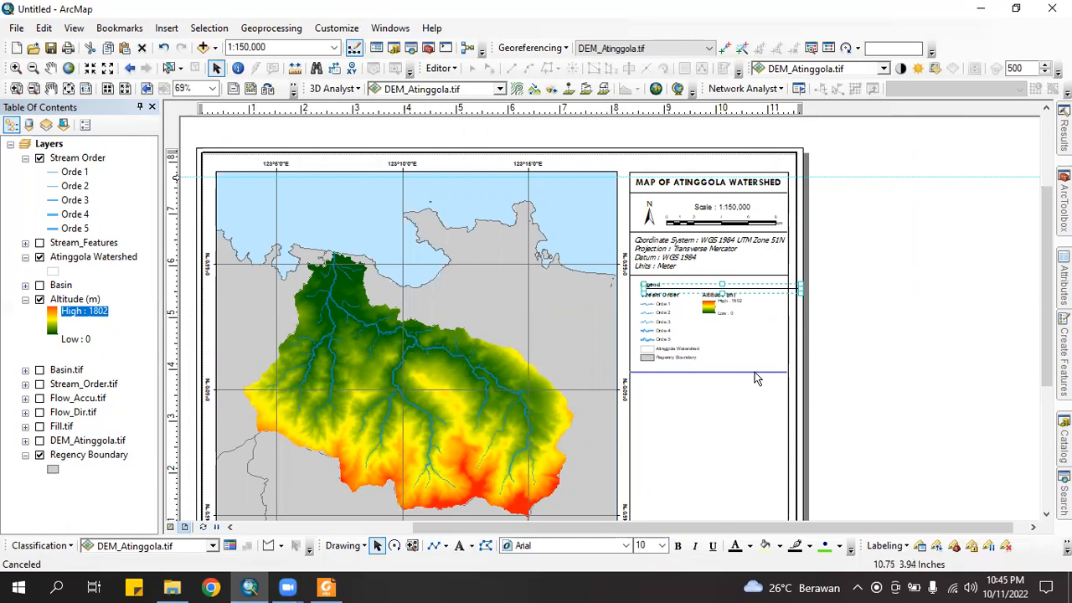
drag(758, 372, 756, 372)
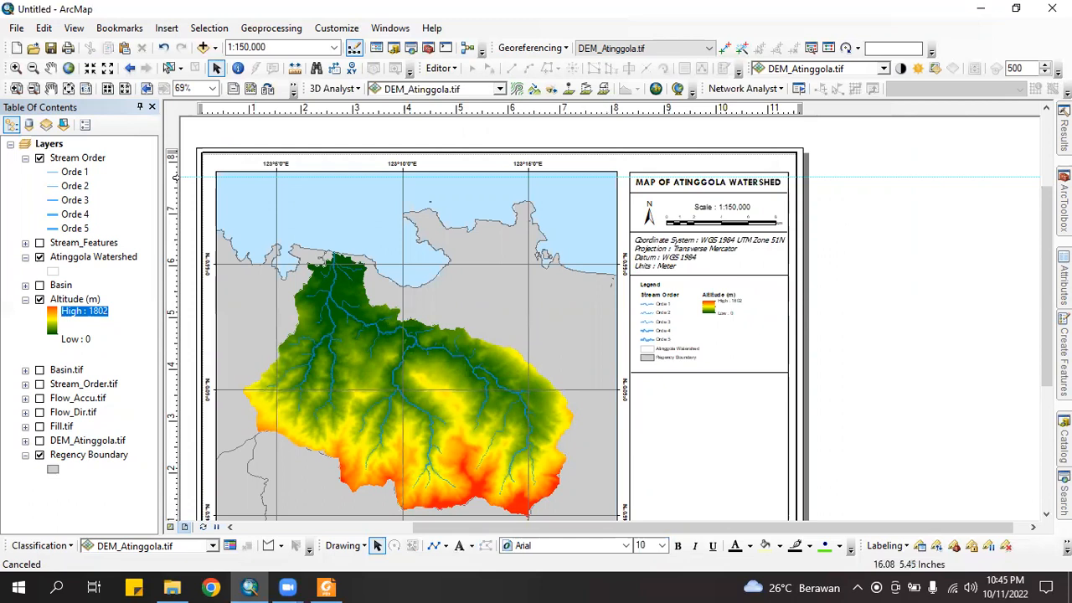
scroll(503, 318, down, 1)
scroll(503, 319, down, 1)
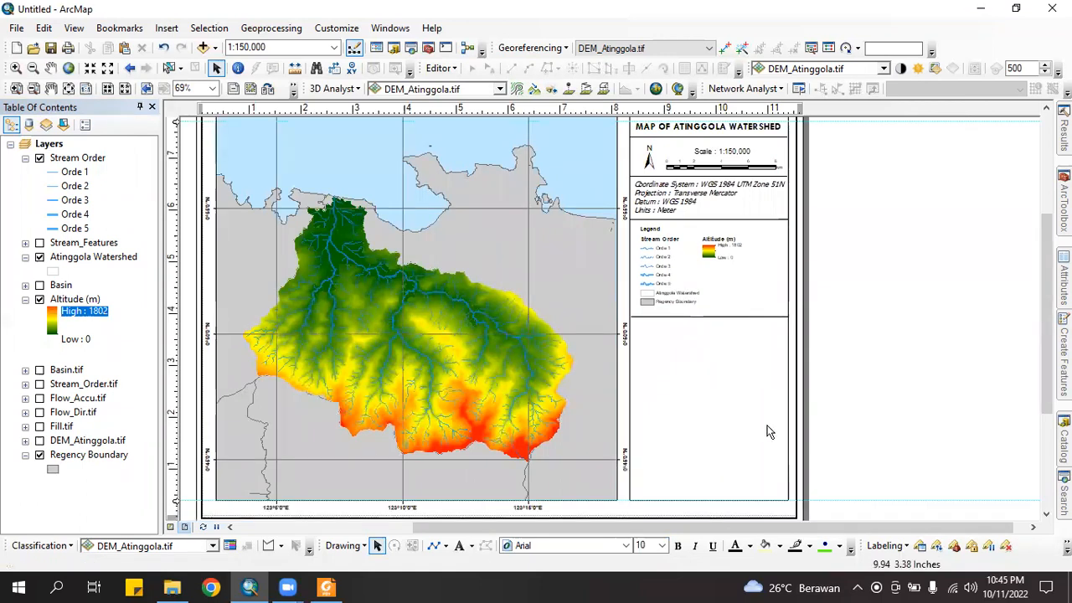
scroll(769, 432, up, 3)
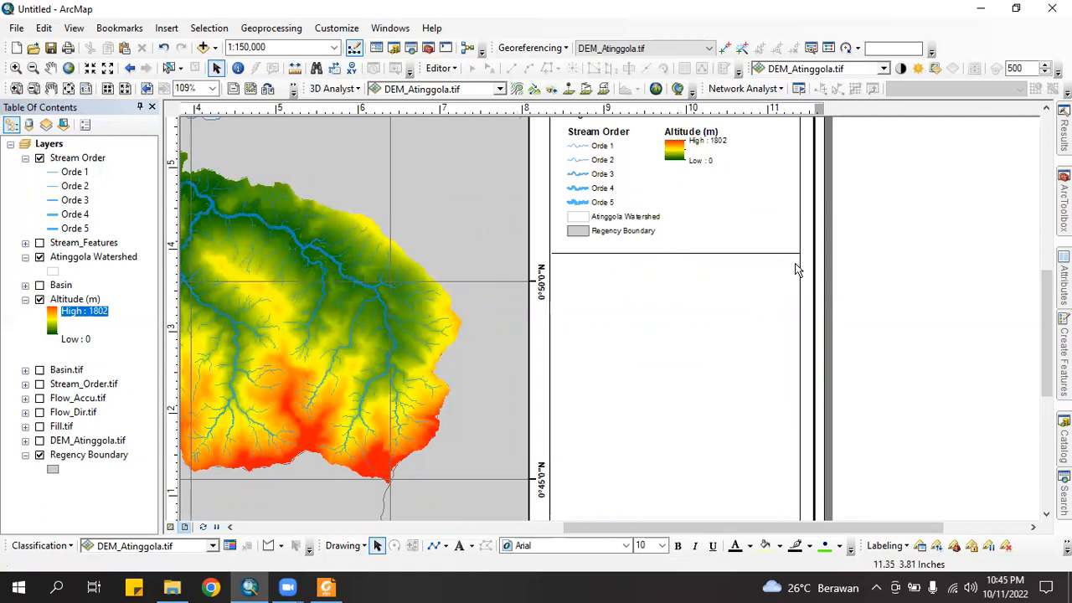
Add a 'MAP INDEX' text element in the empty panel below the legend
click(167, 28)
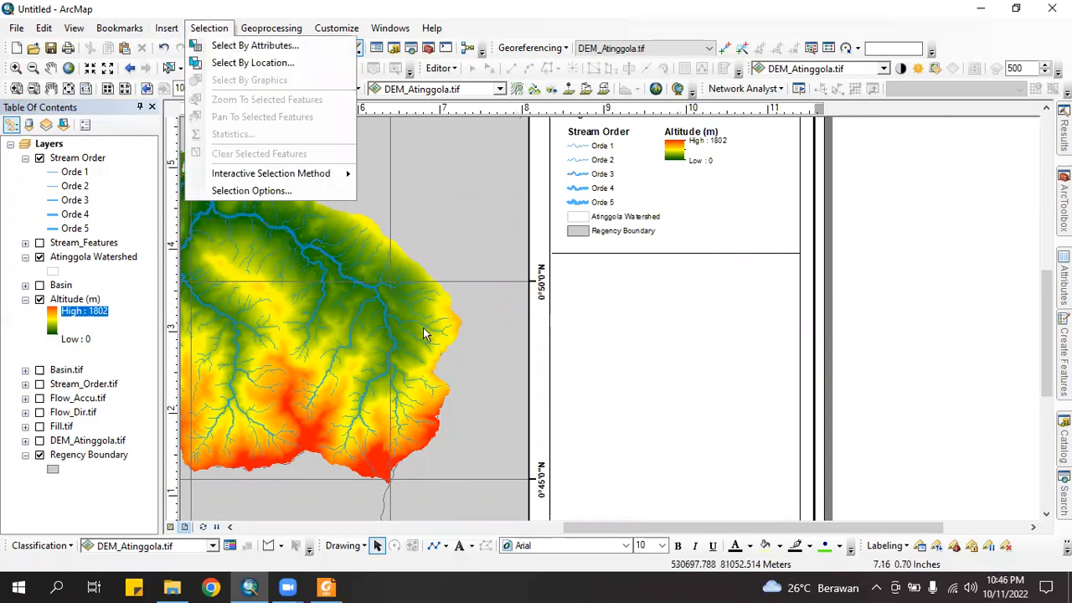
click(459, 545)
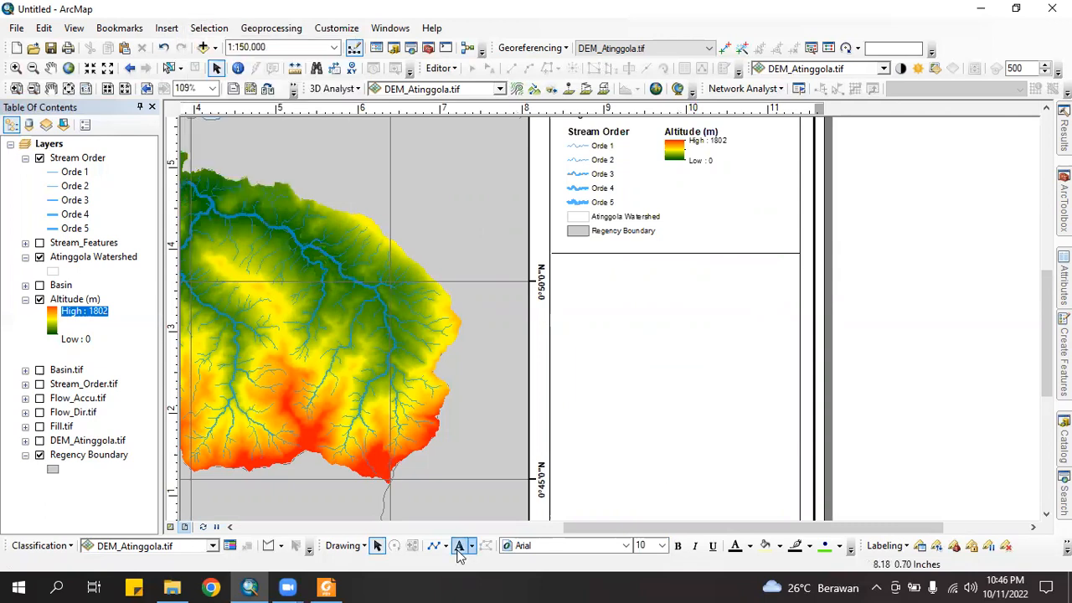
click(463, 550)
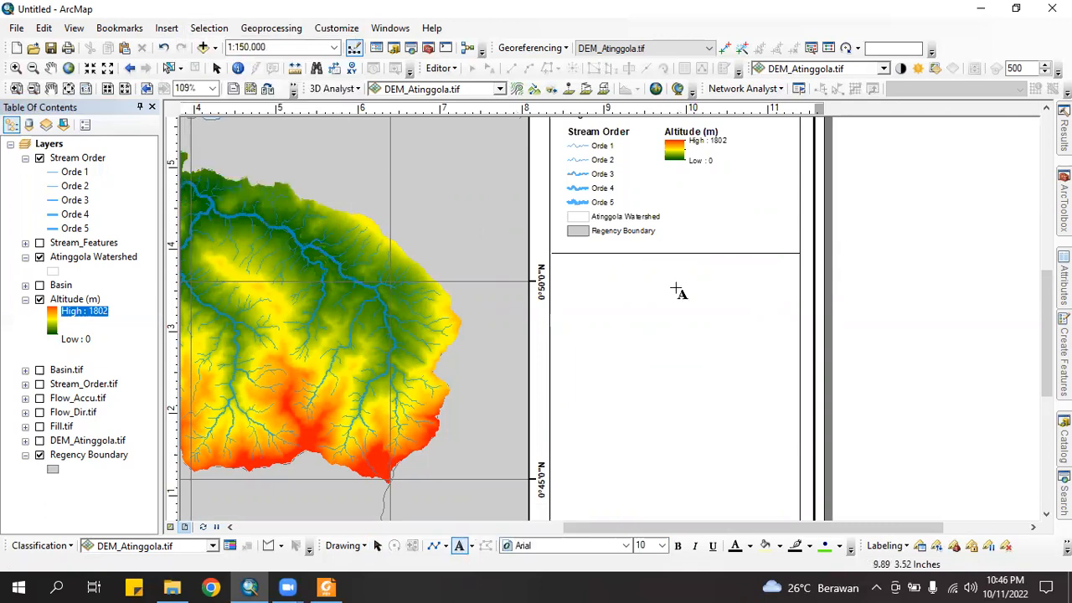
click(652, 270)
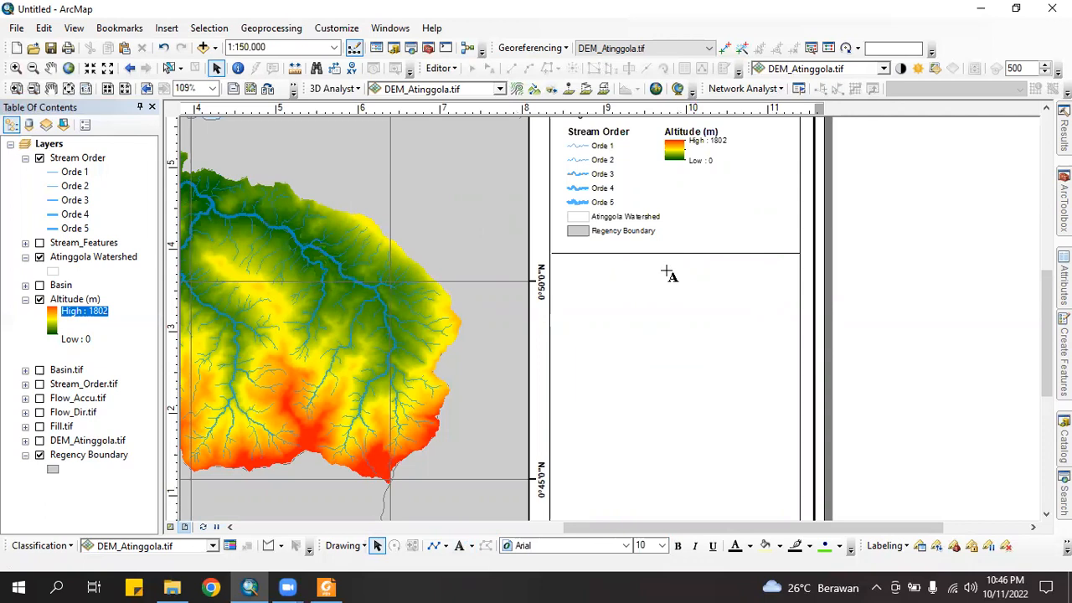
text(MAP INDEX)
click(888, 337)
Centre MAP INDEX at the panel's top, make it bold, and insert a new data frame
drag(690, 264, 673, 268)
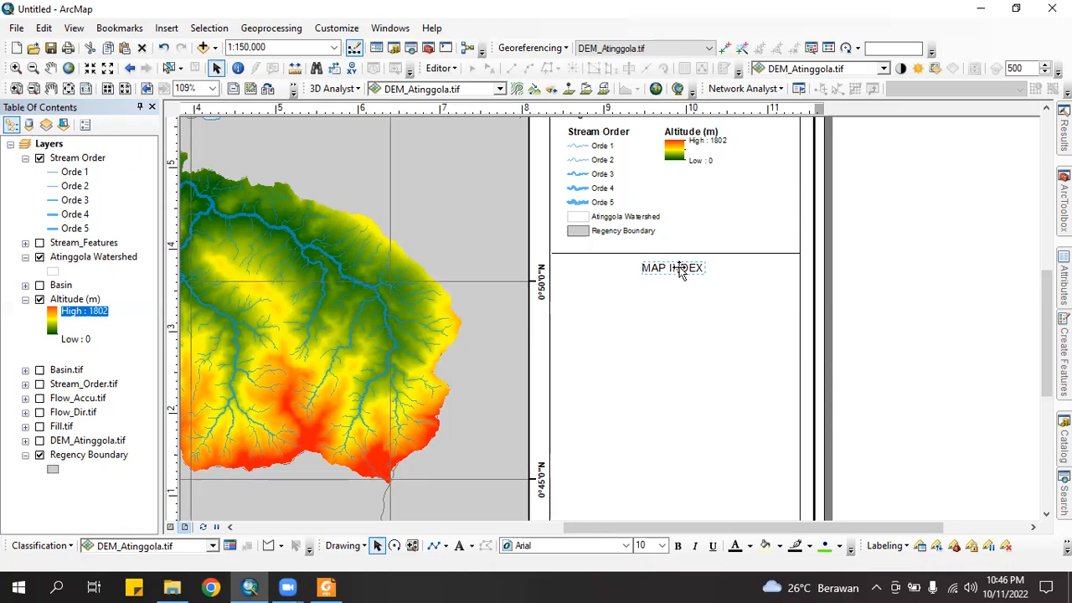
drag(680, 272, 682, 269)
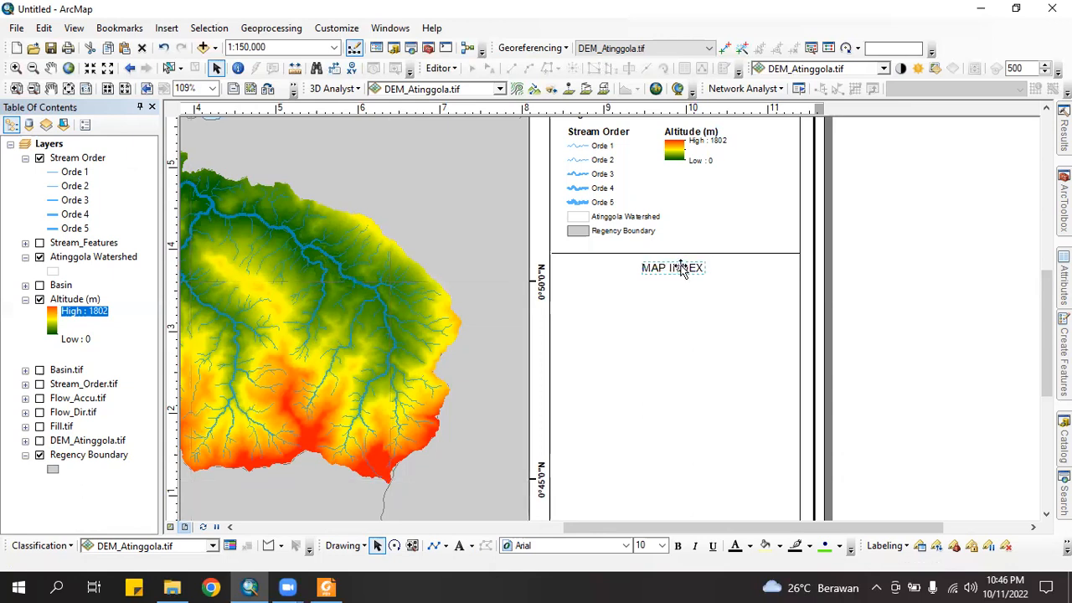
click(679, 547)
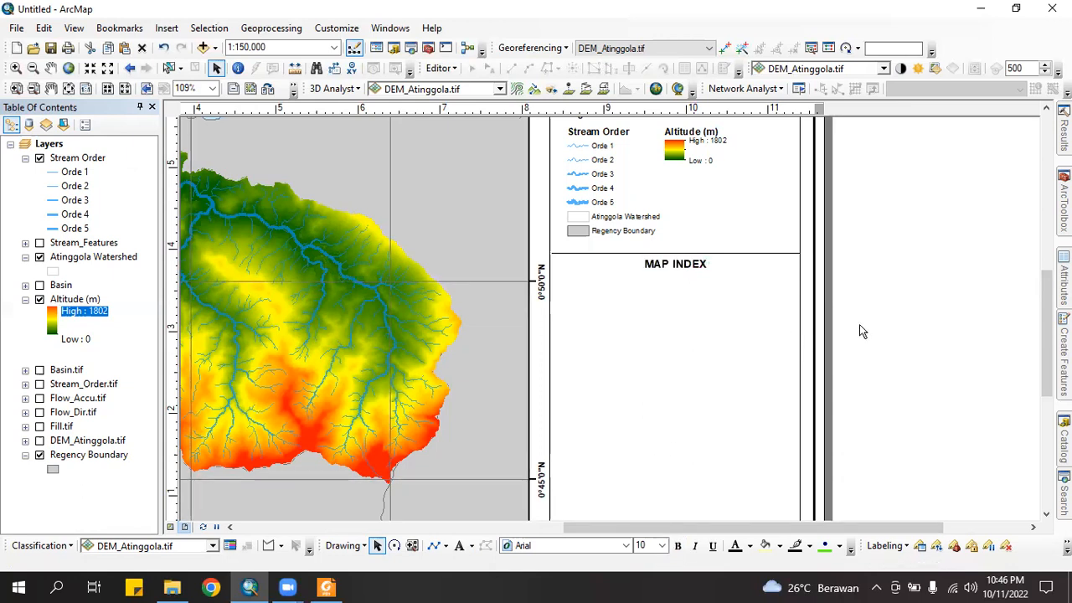
click(165, 28)
click(209, 53)
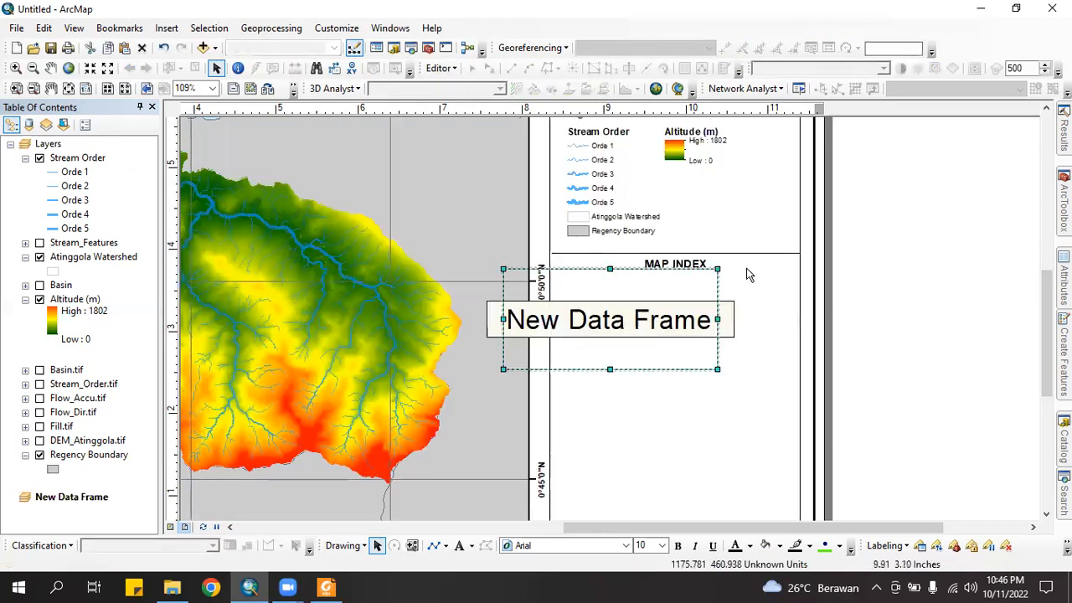
Move the new data frame directly beneath the MAP INDEX heading, fitted inside that panel
drag(638, 325, 745, 341)
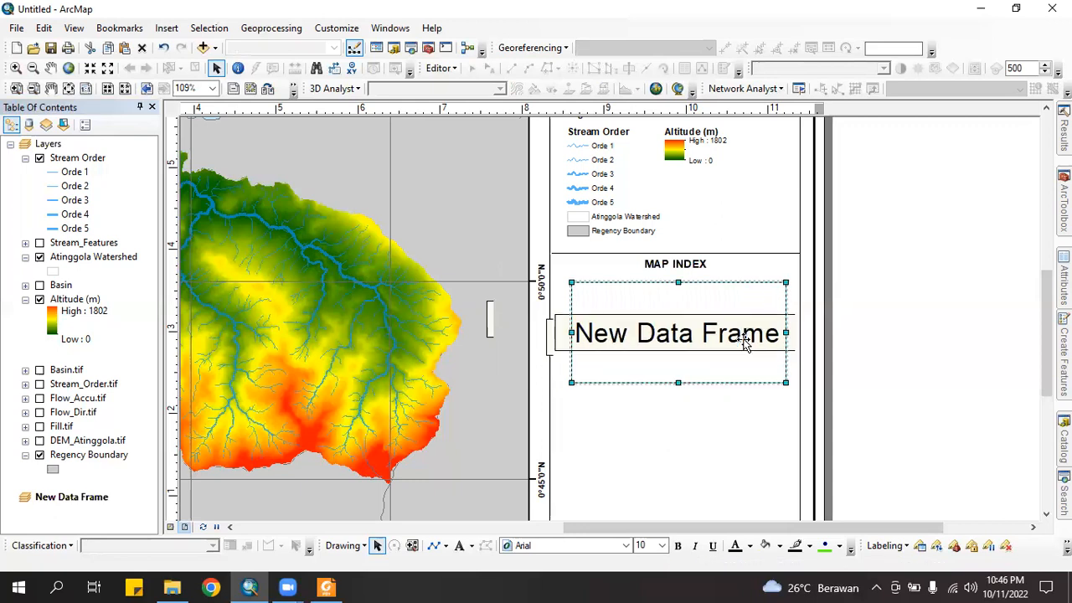
click(934, 346)
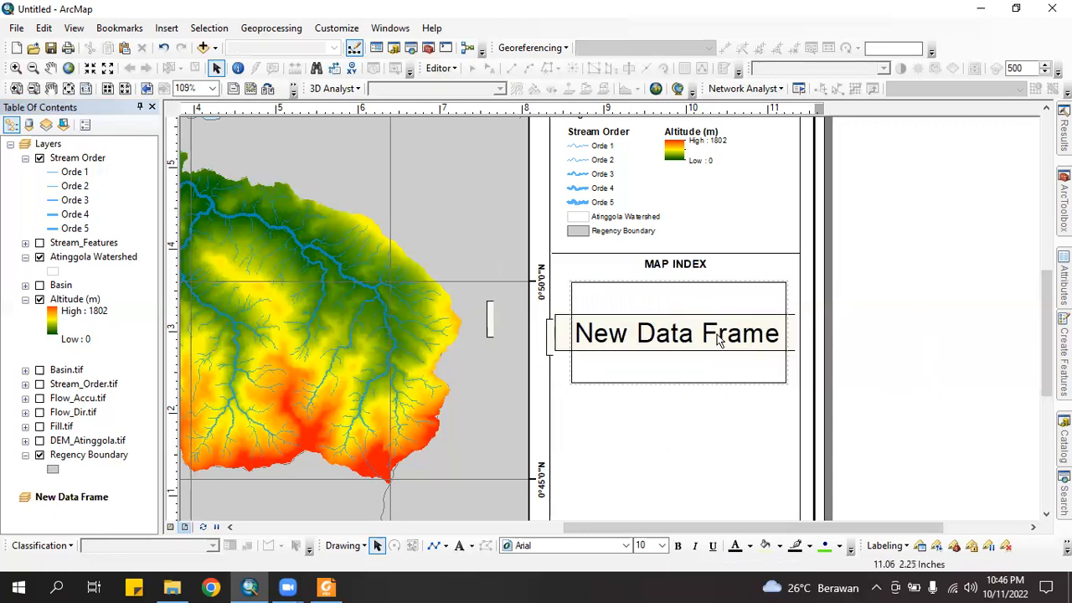
scroll(717, 335, up, 1)
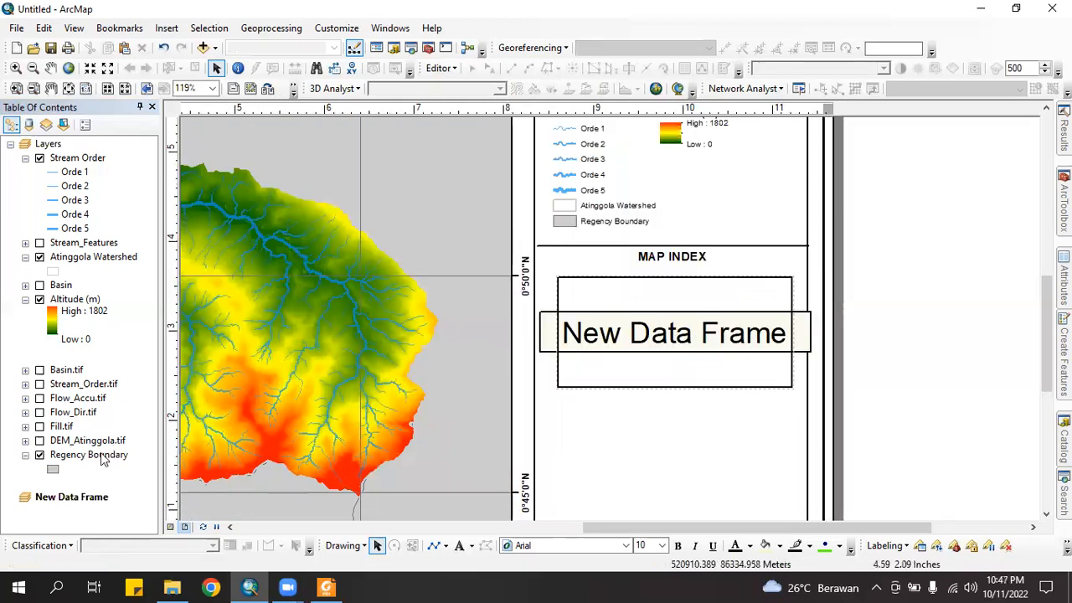
click(689, 340)
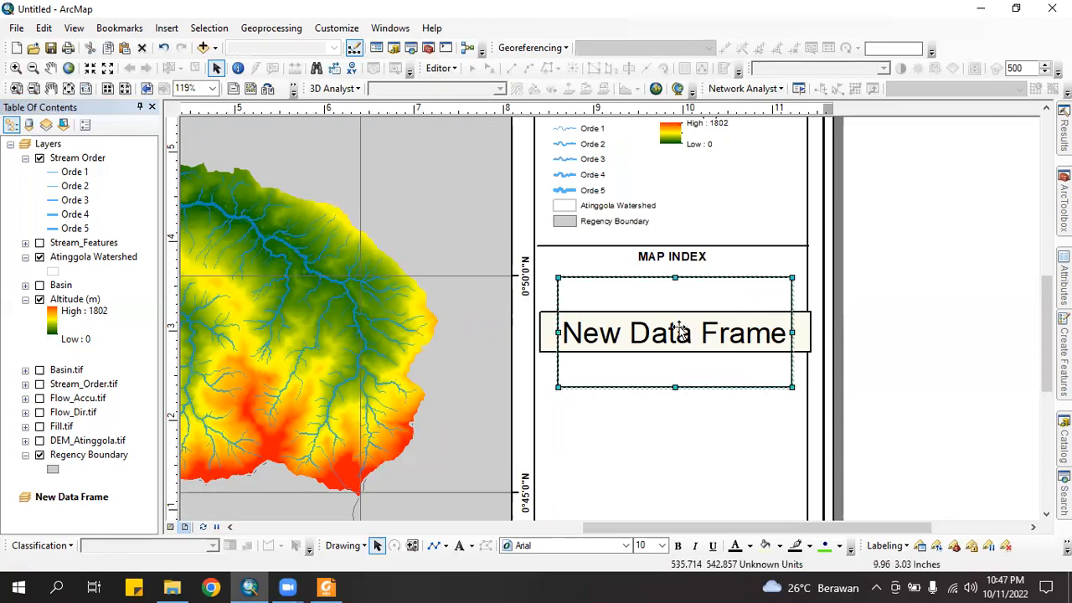
Add BATAS KABUPATEN KOTA DESEMBER 2019 DUKCAPIL.shp from Data Praktikum Topik 1 to the new frame
right_click(680, 331)
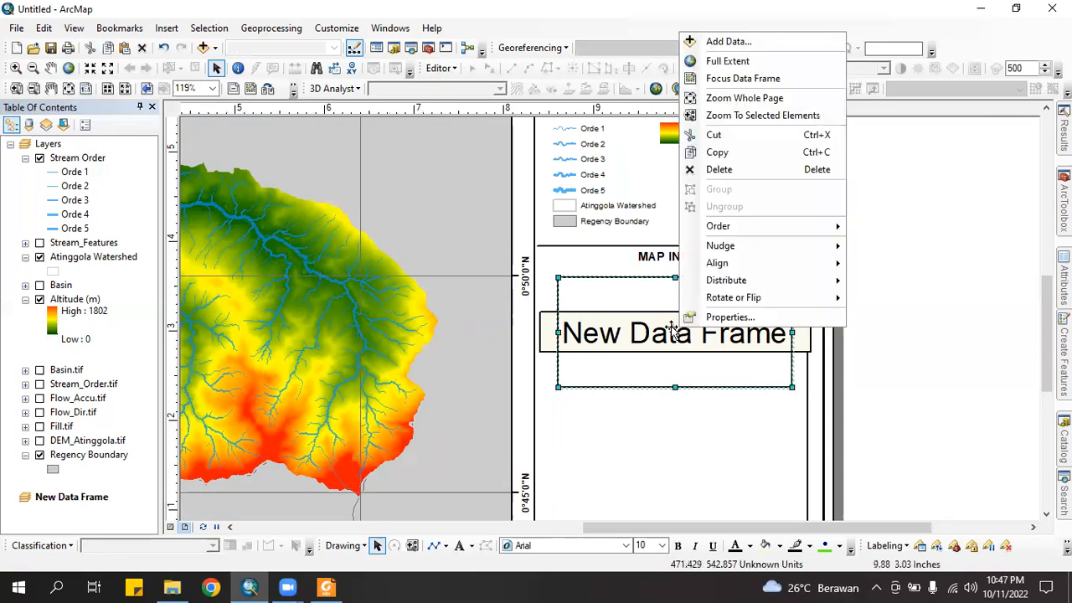
click(726, 42)
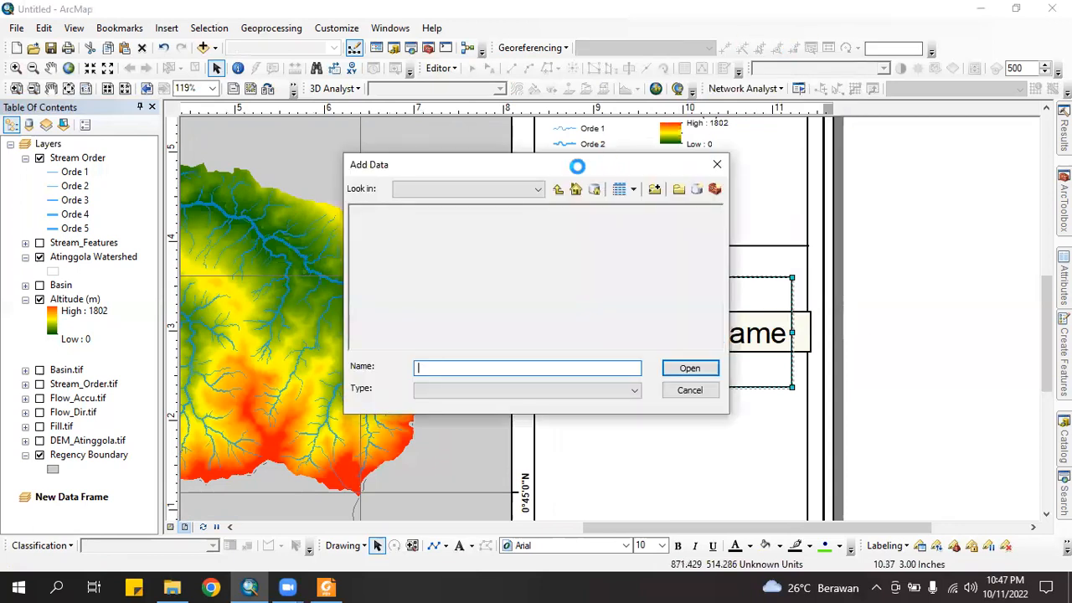
double_click(407, 226)
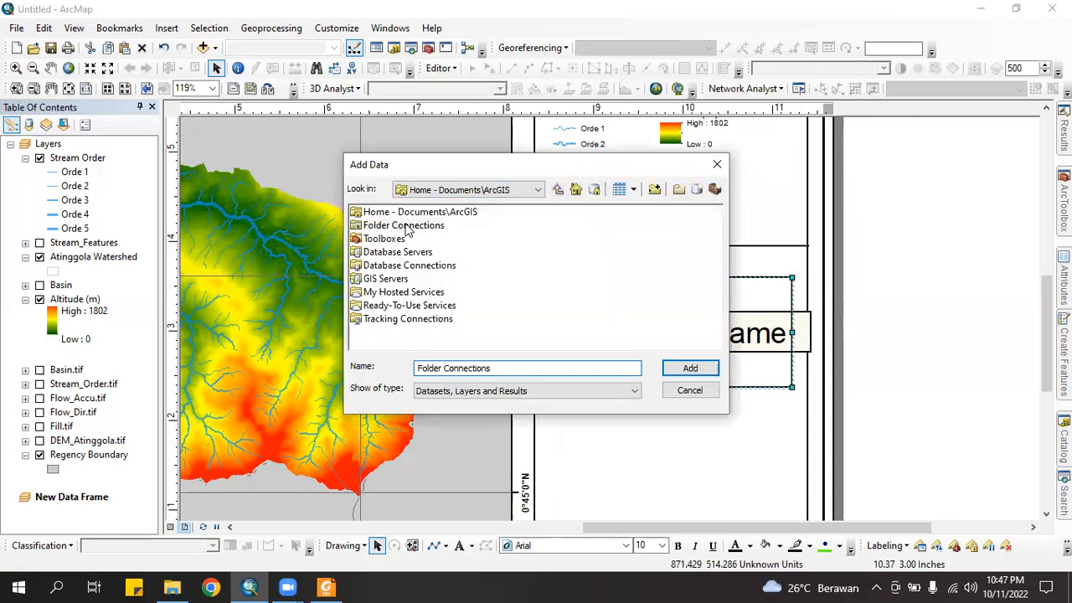
double_click(469, 226)
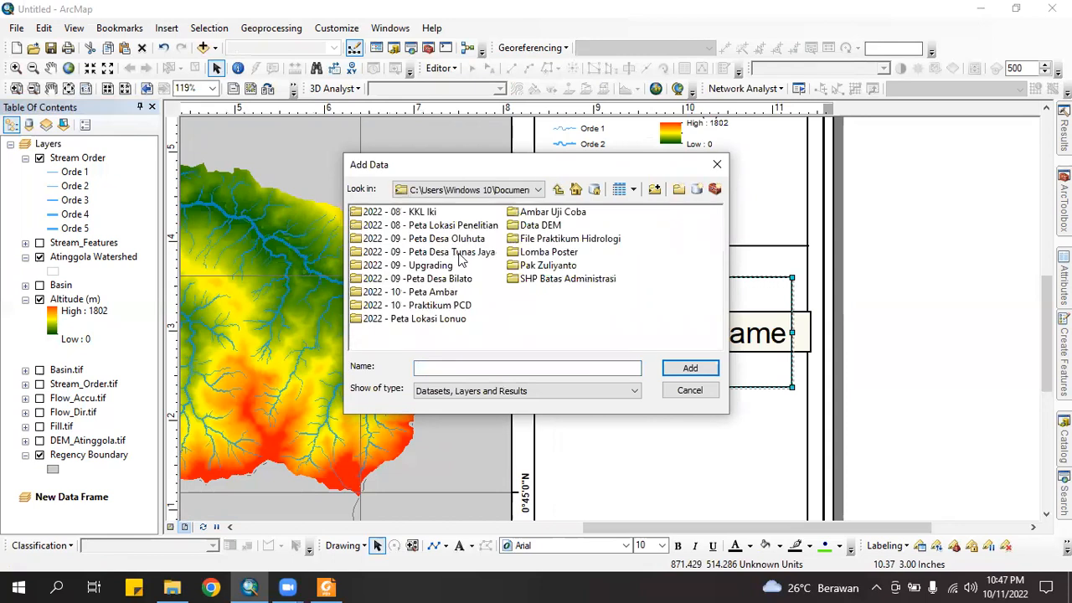
double_click(566, 241)
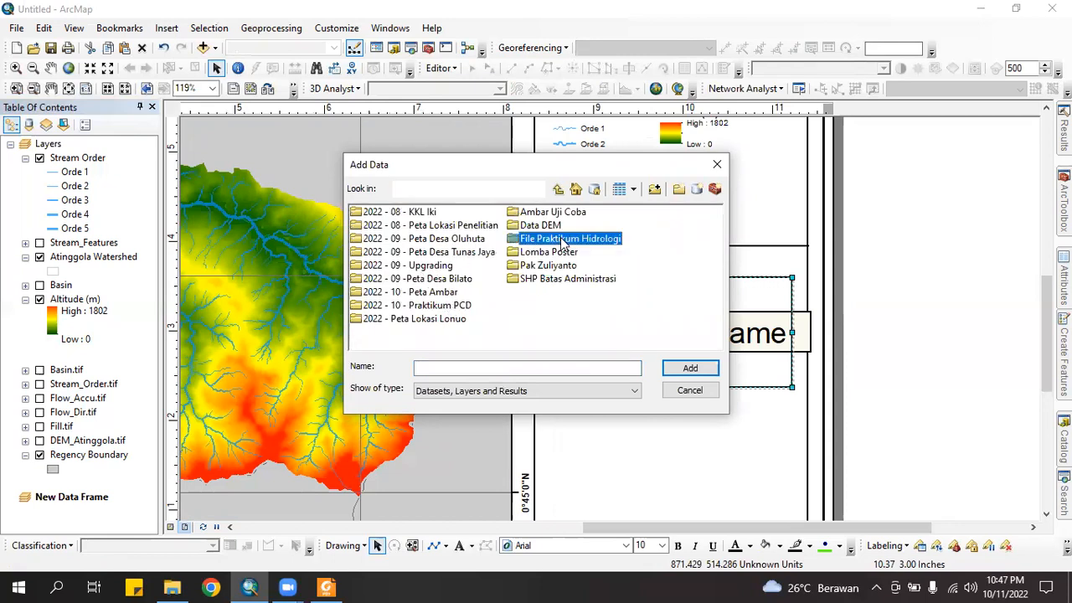
double_click(379, 214)
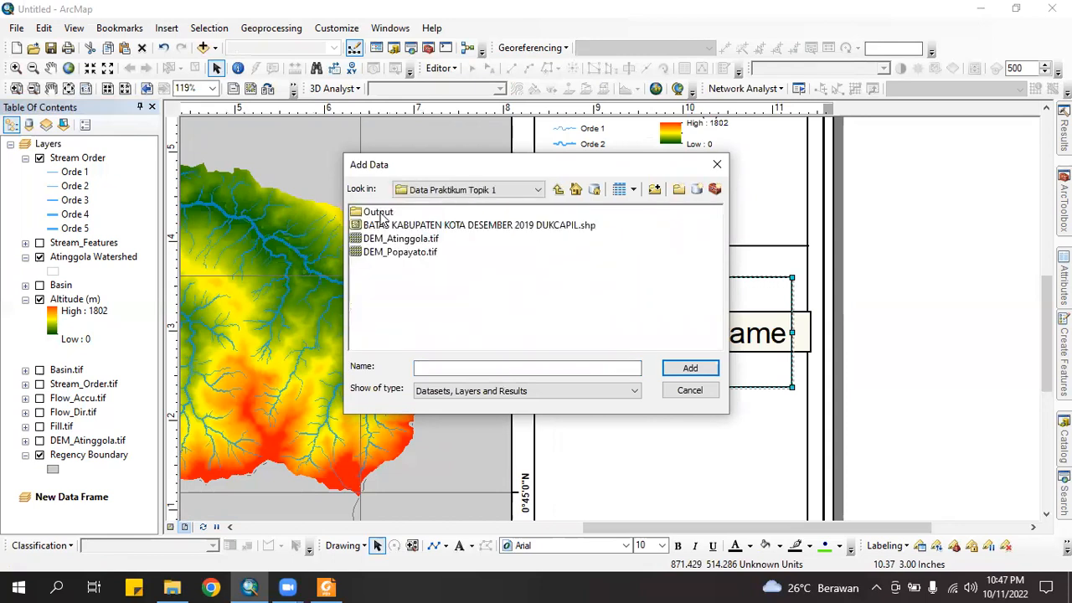
click(410, 227)
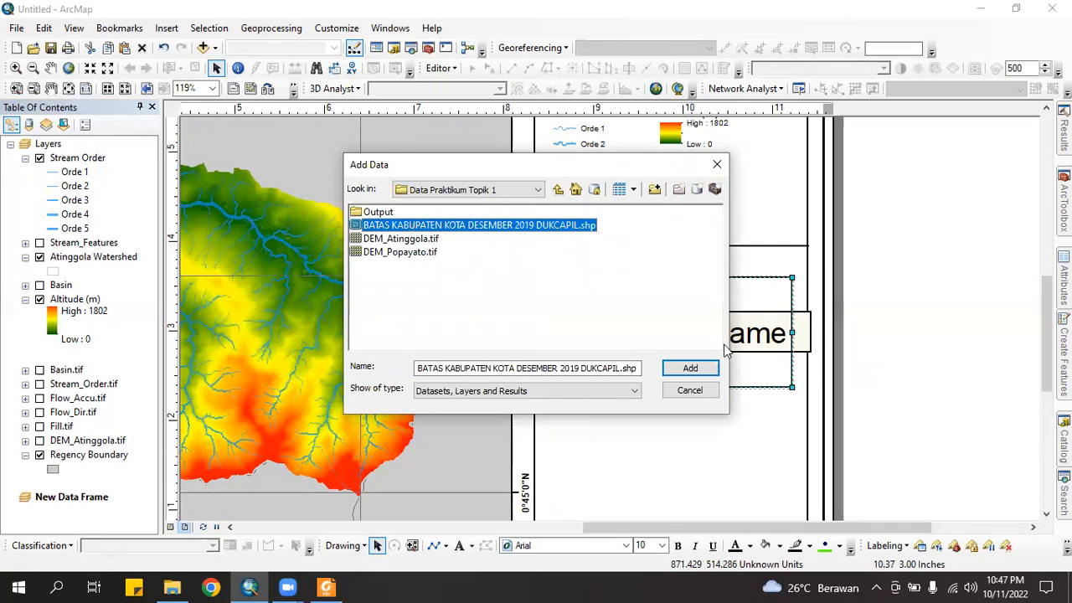
click(700, 372)
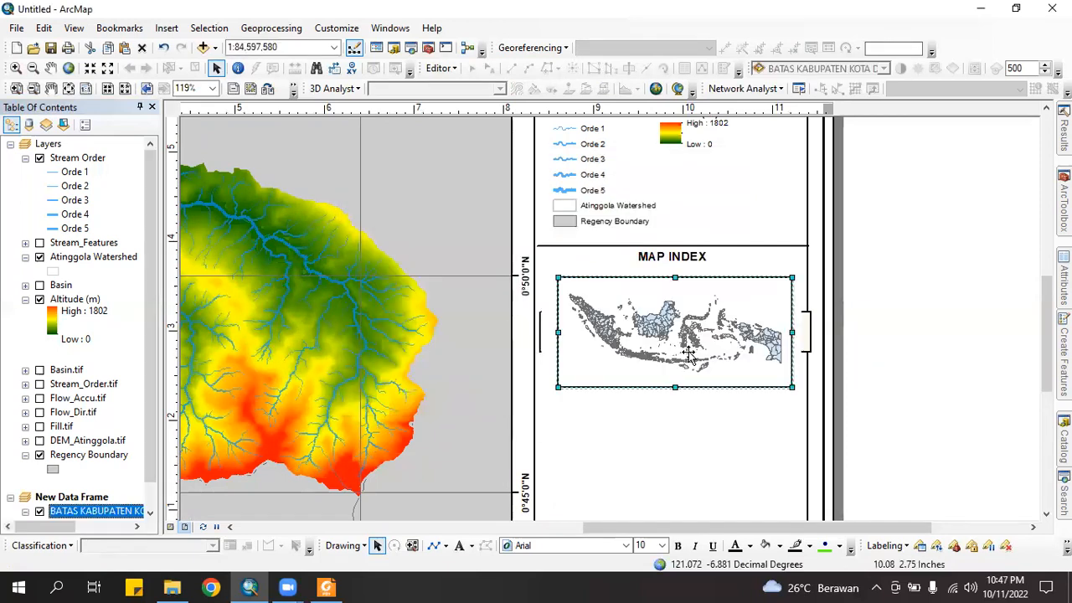
Zoom and pan the index map to centre Sulawesi's northern peninsula in the frame
click(90, 69)
click(90, 69)
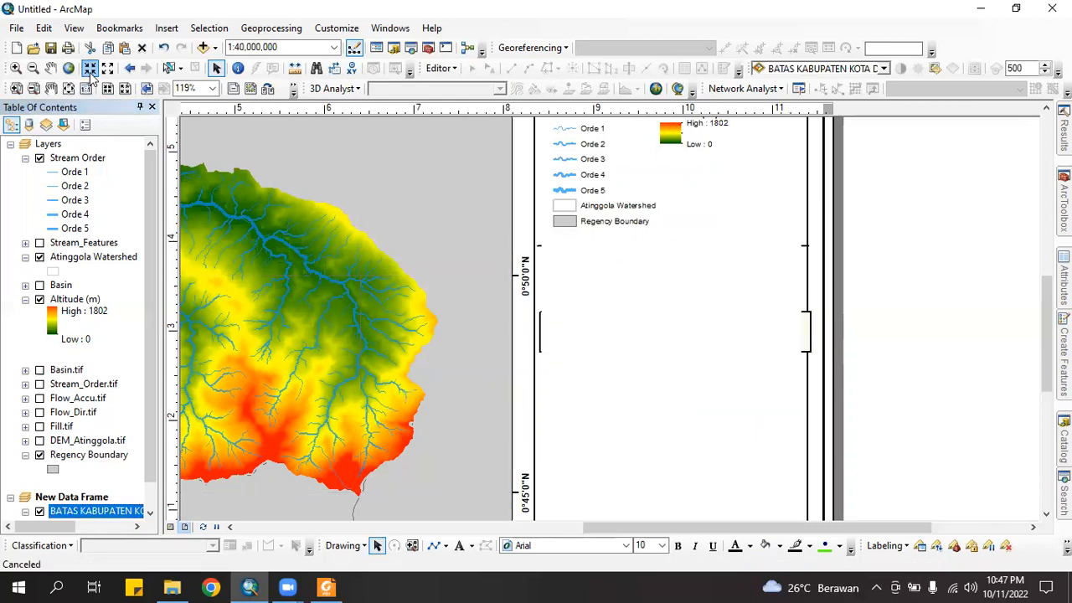
click(90, 70)
click(89, 70)
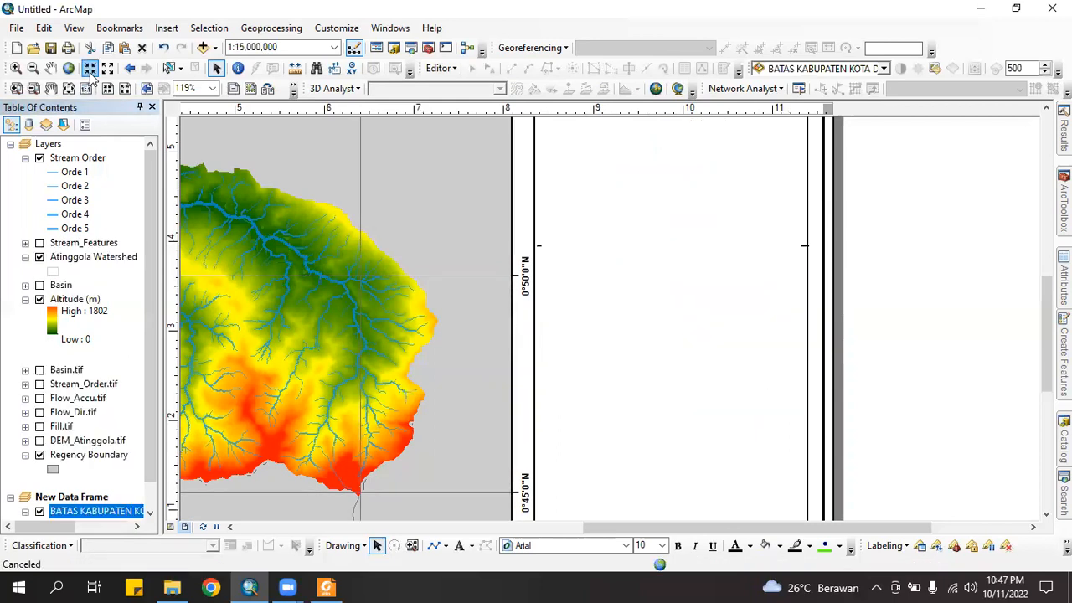
click(52, 68)
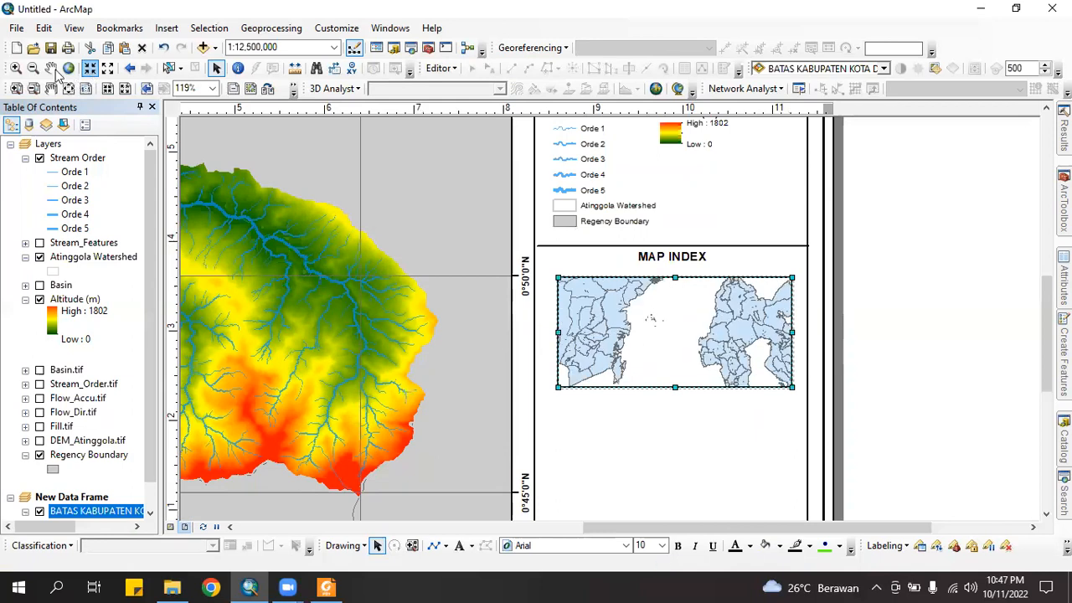
mouse_move(675, 326)
mouse_down()
mouse_move(699, 363)
mouse_move(695, 330)
mouse_up()
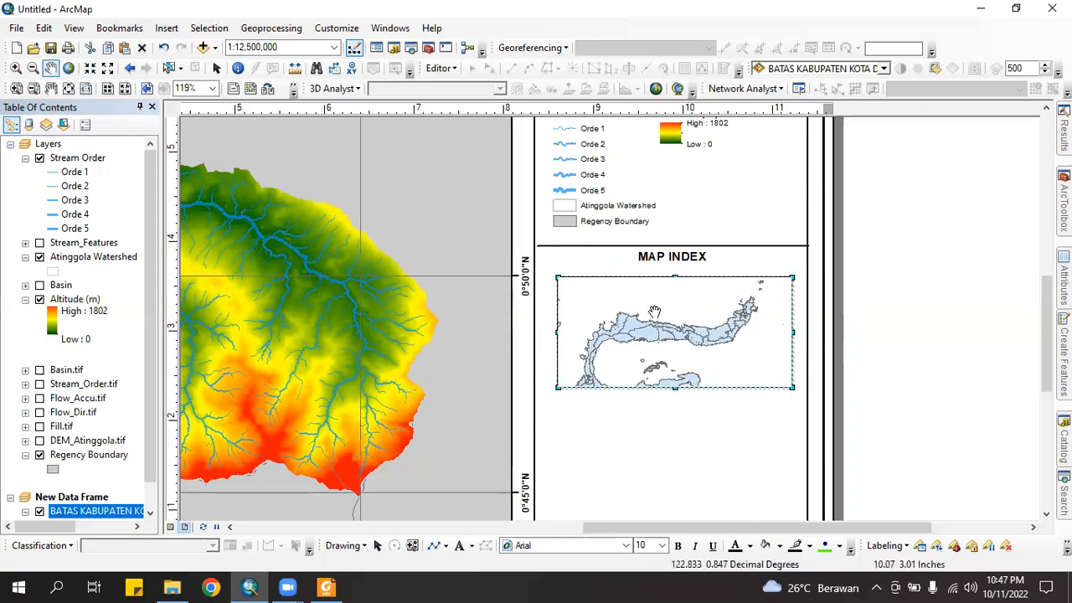
click(90, 69)
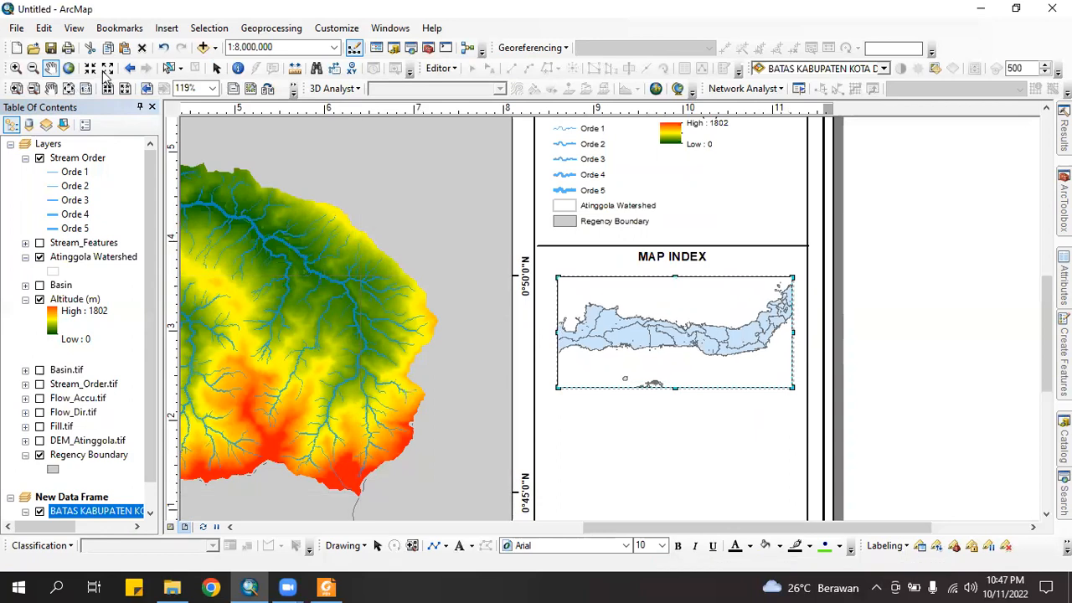
click(92, 70)
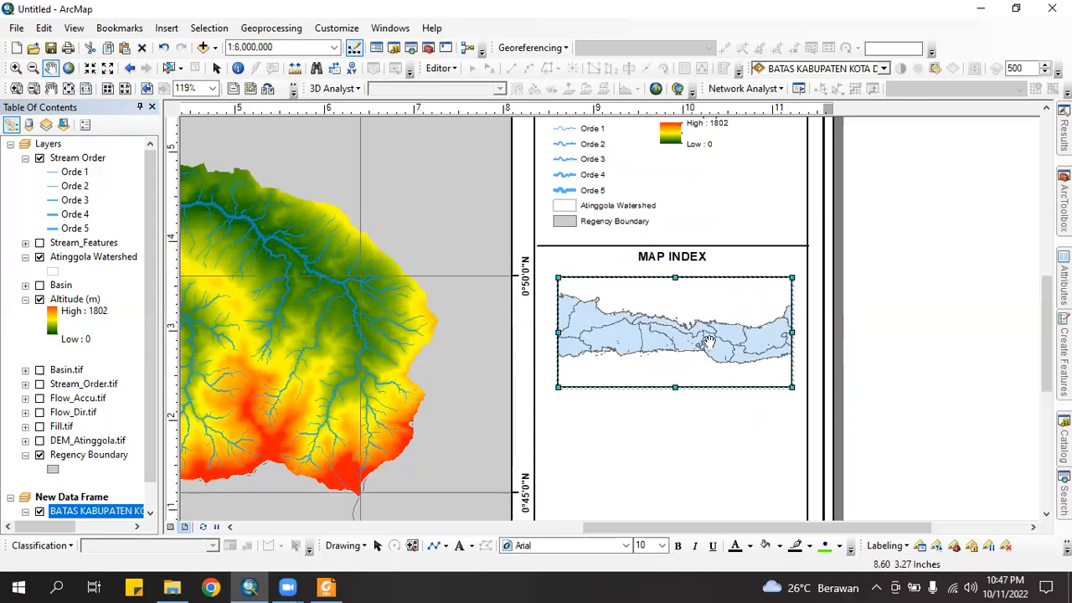
drag(718, 342, 667, 315)
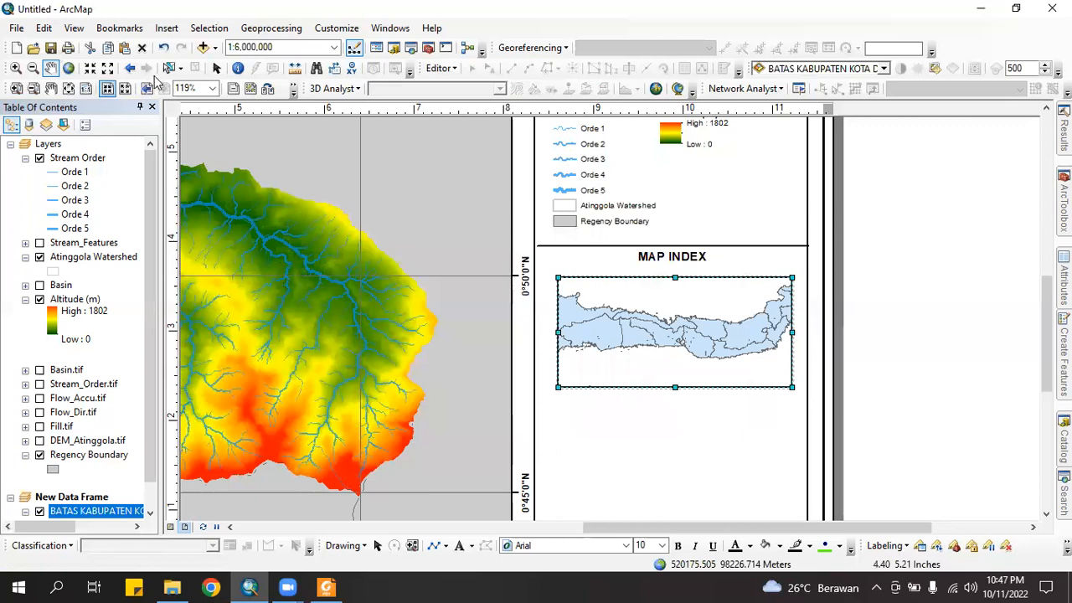
Nudge the island map slightly lower within the Map Index frame and deselect it
click(216, 70)
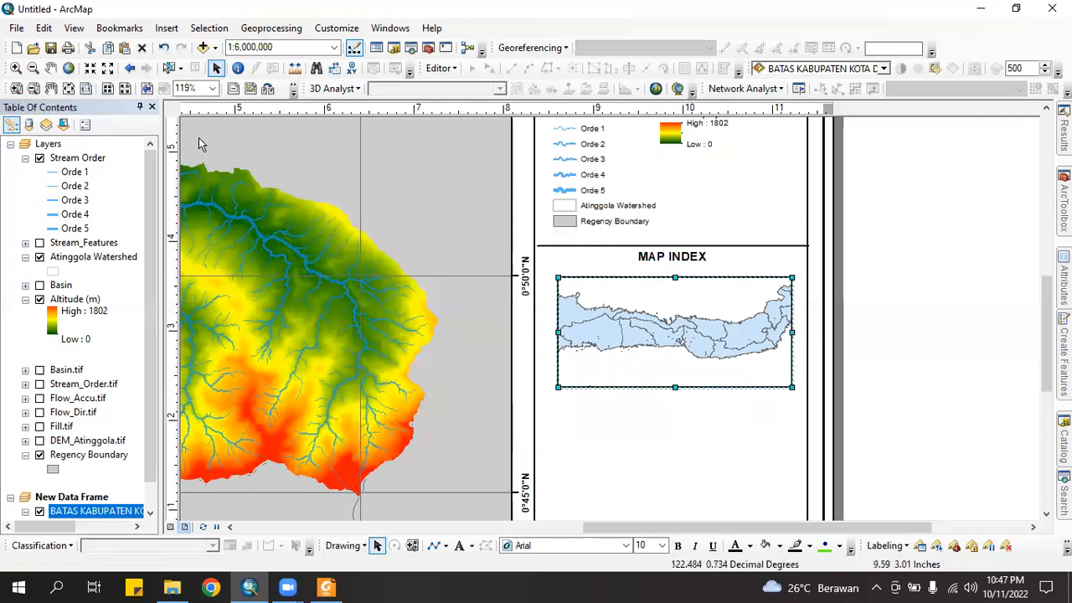
click(51, 68)
drag(711, 331, 714, 336)
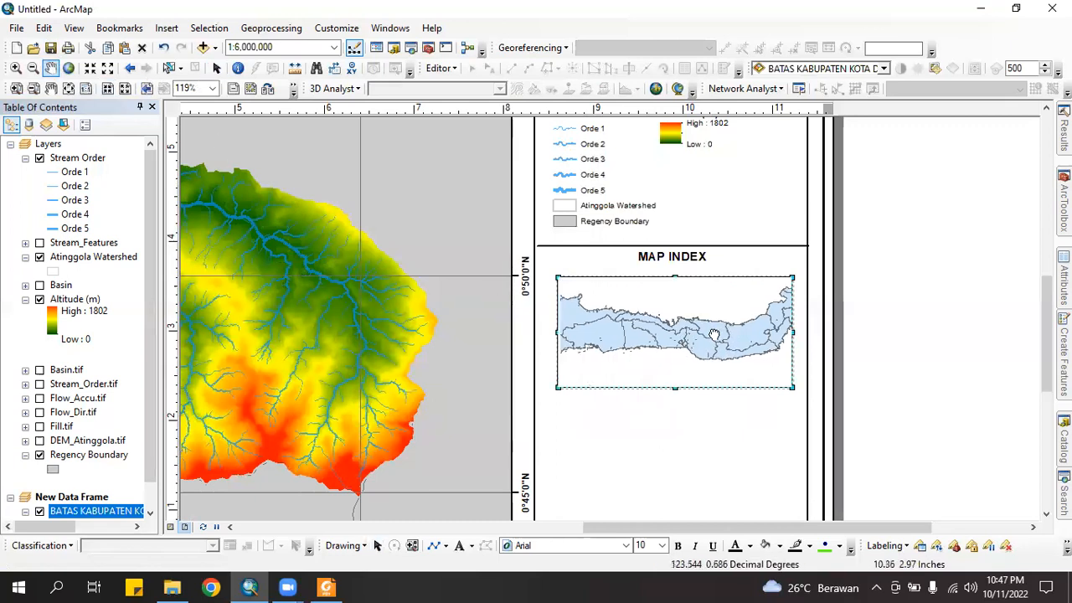
click(216, 71)
click(552, 369)
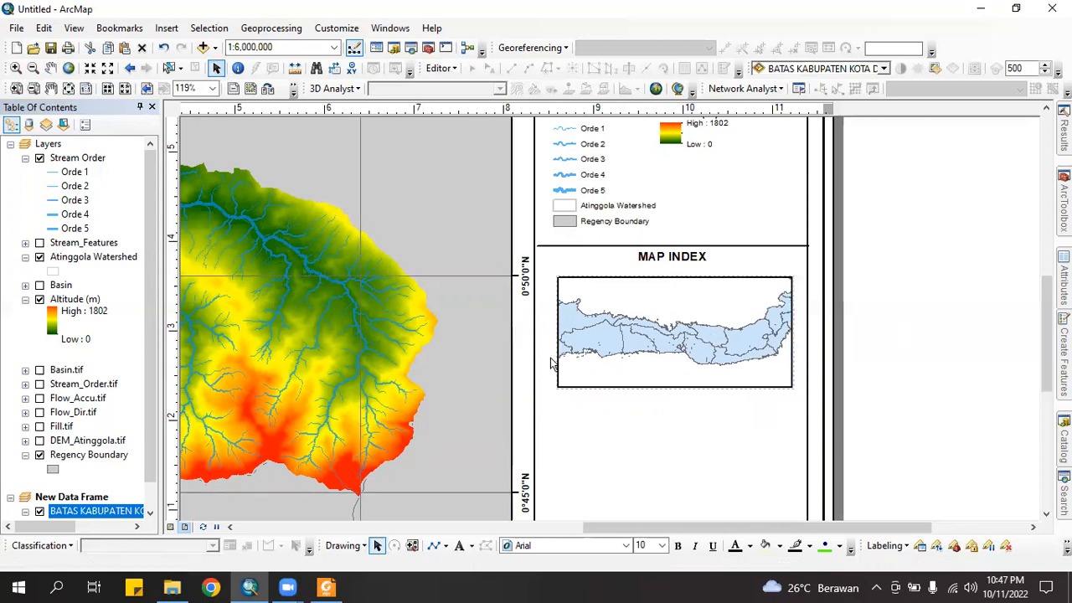
click(39, 455)
scroll(42, 457, down, 1)
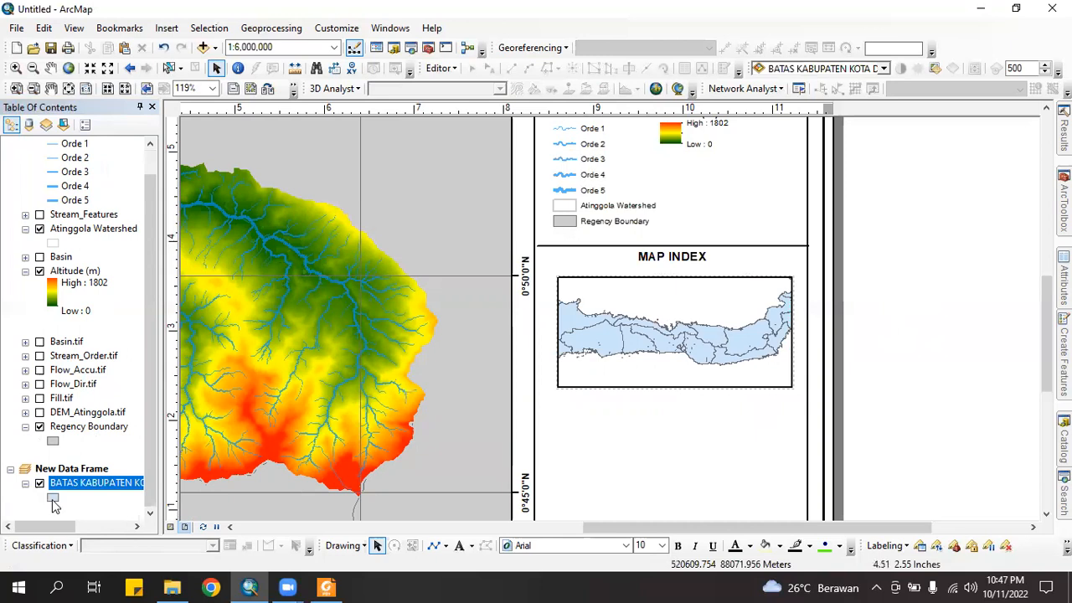
Change the regency boundary fill colour to light grey in the Symbol Selector
click(53, 499)
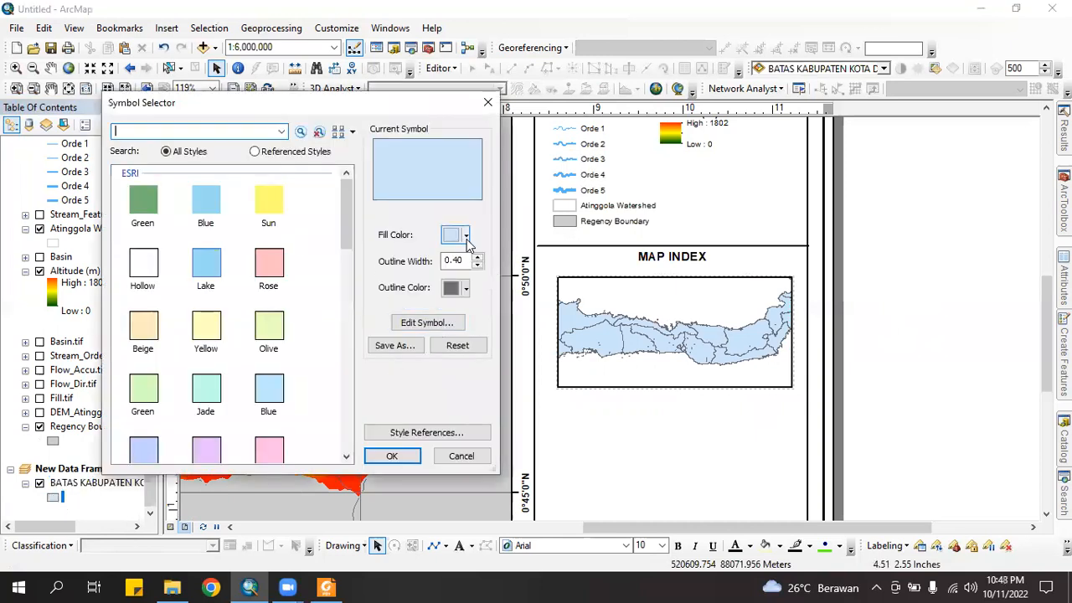
click(467, 235)
click(454, 312)
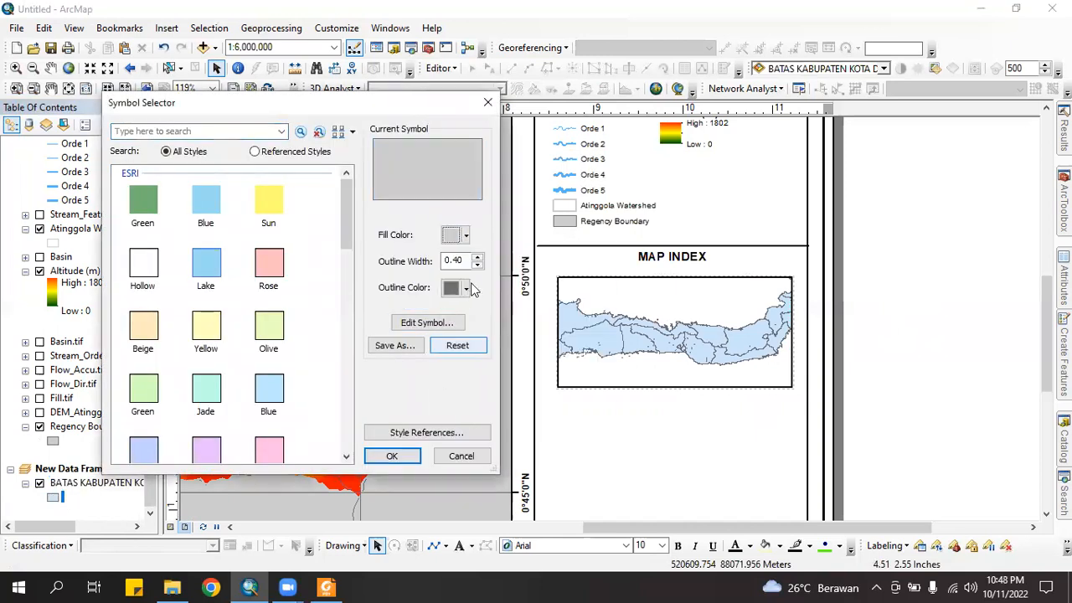
click(393, 456)
click(665, 338)
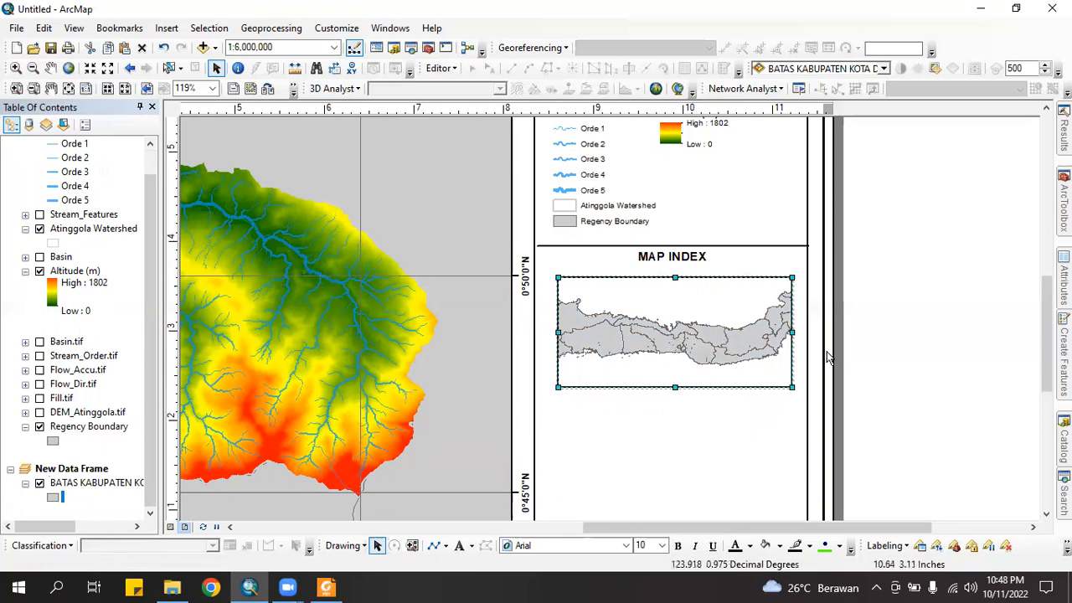
click(898, 376)
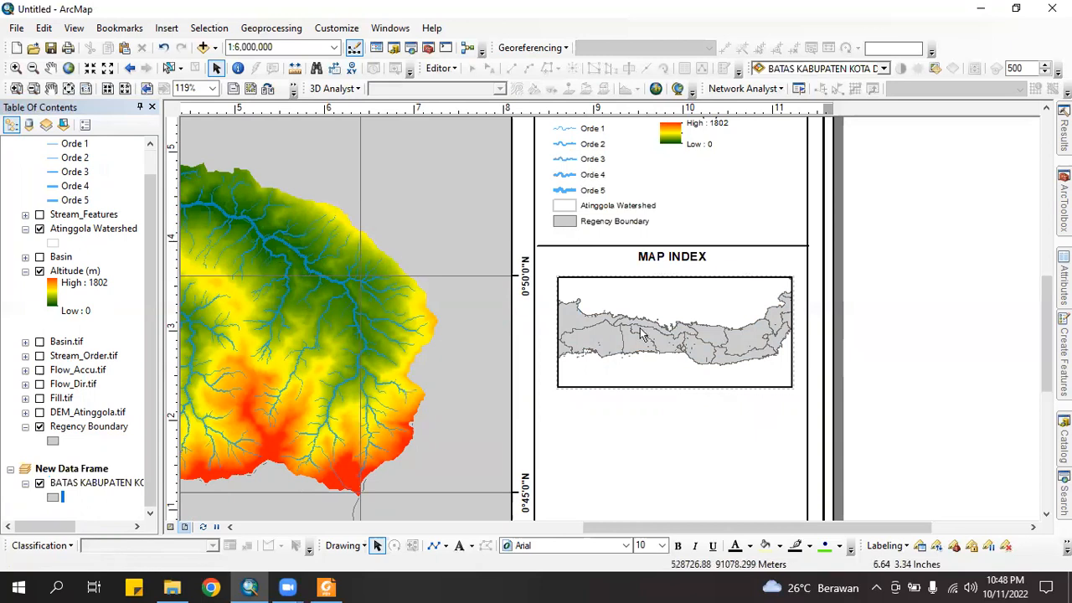
Add the Layers data frame as an extent indicator on the Map Index frame
right_click(699, 311)
click(685, 306)
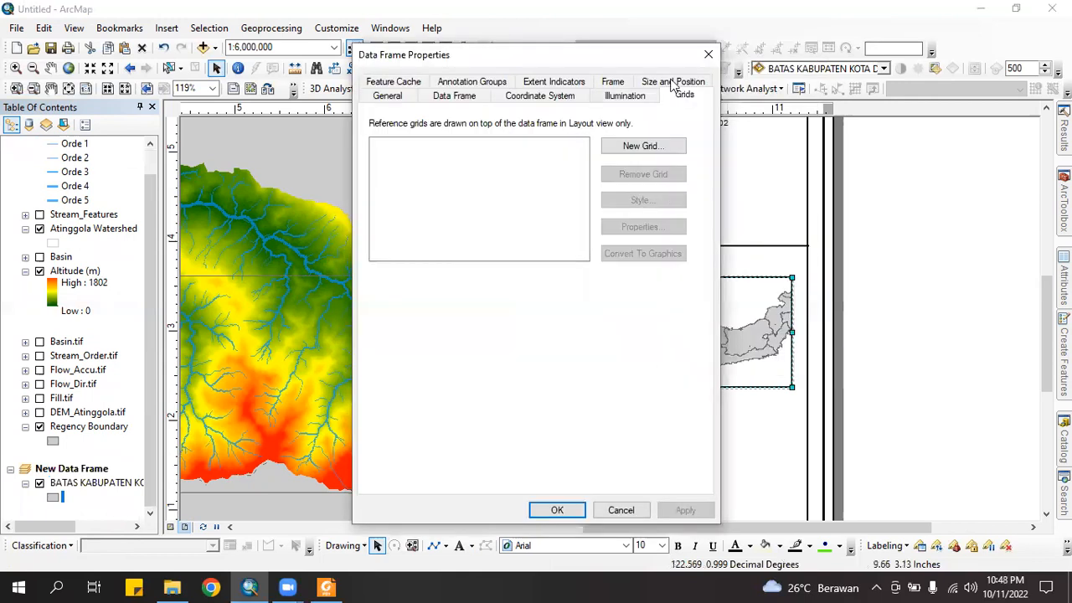
click(561, 83)
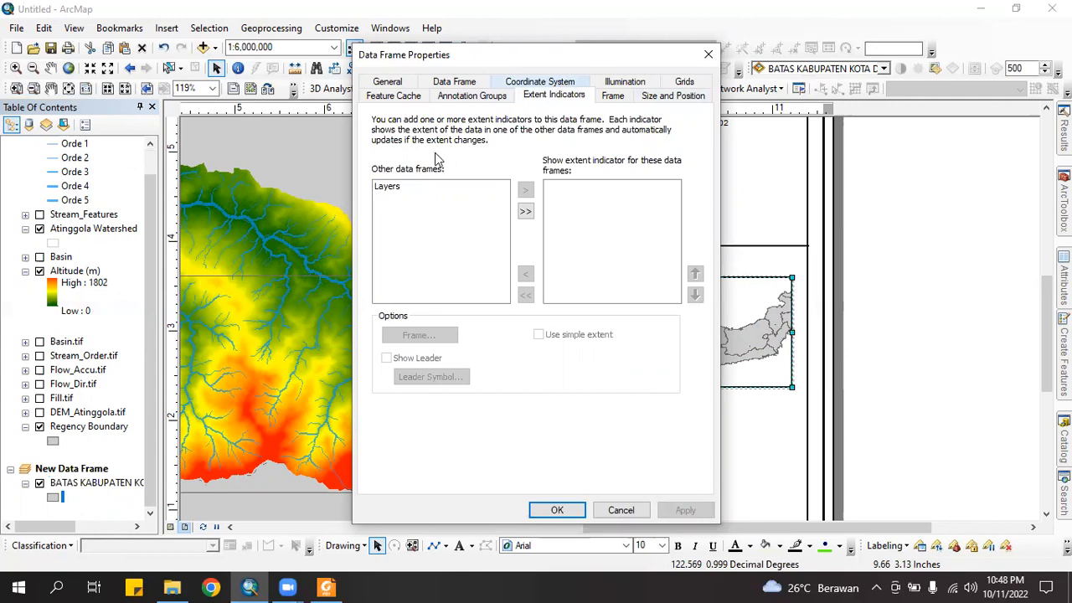
click(387, 188)
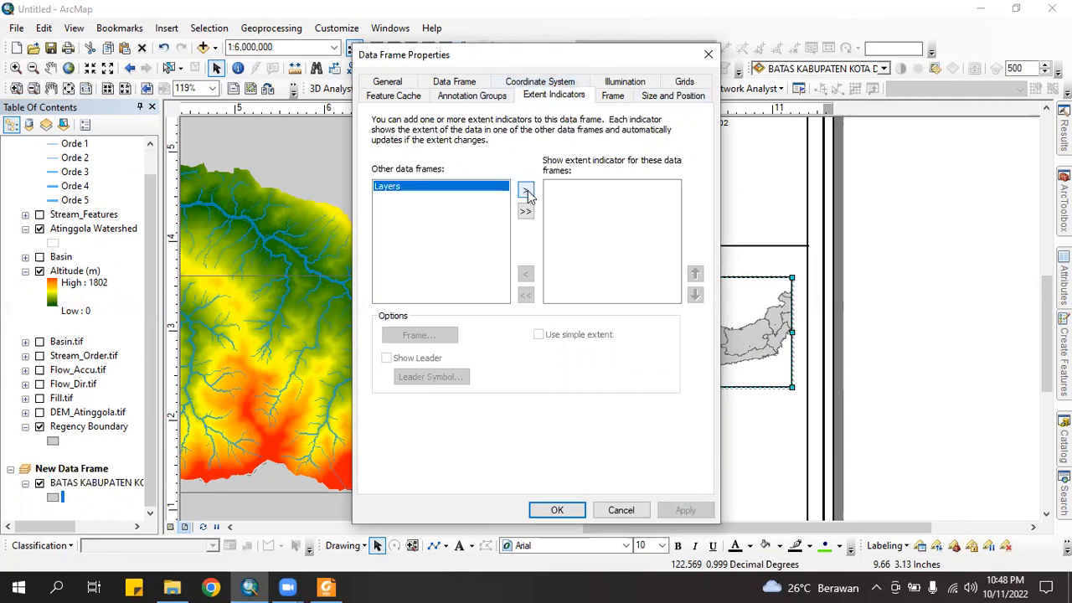
click(526, 191)
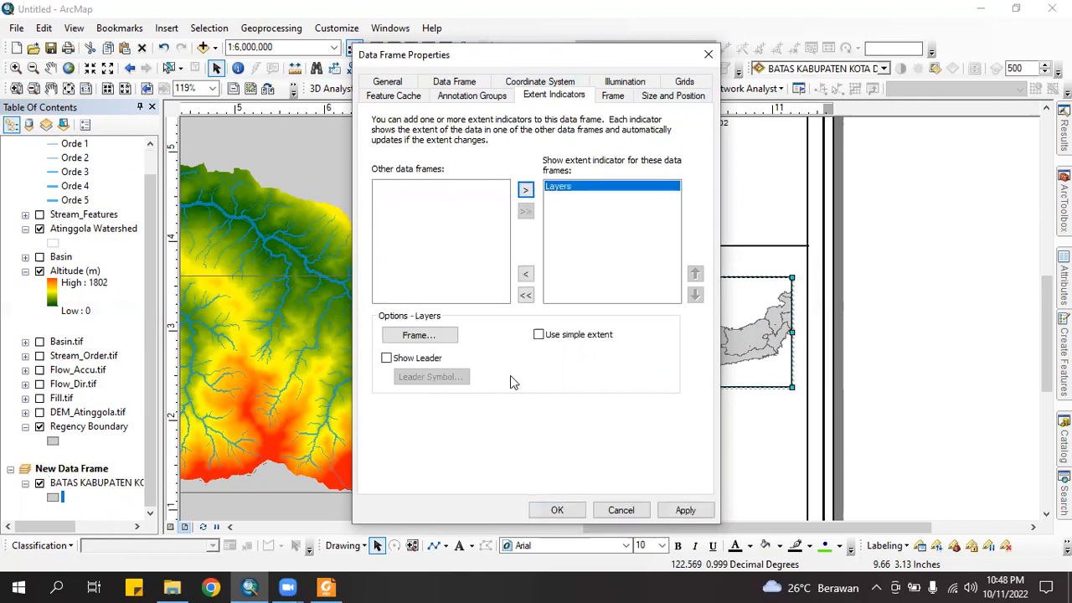
Give the extent indicator a 1.0 Point red border and apply it
click(421, 335)
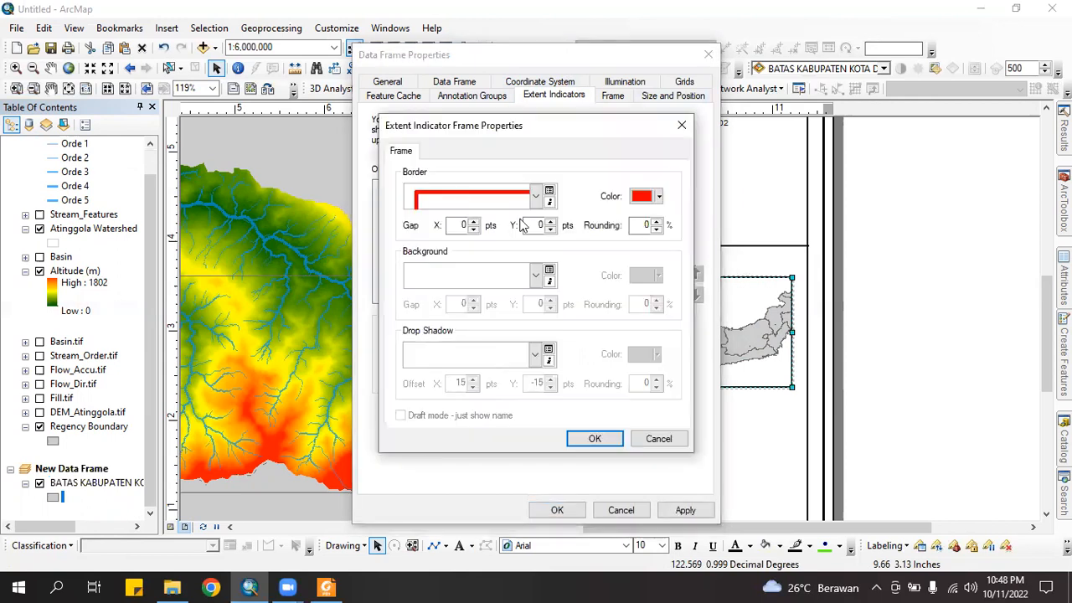
click(536, 197)
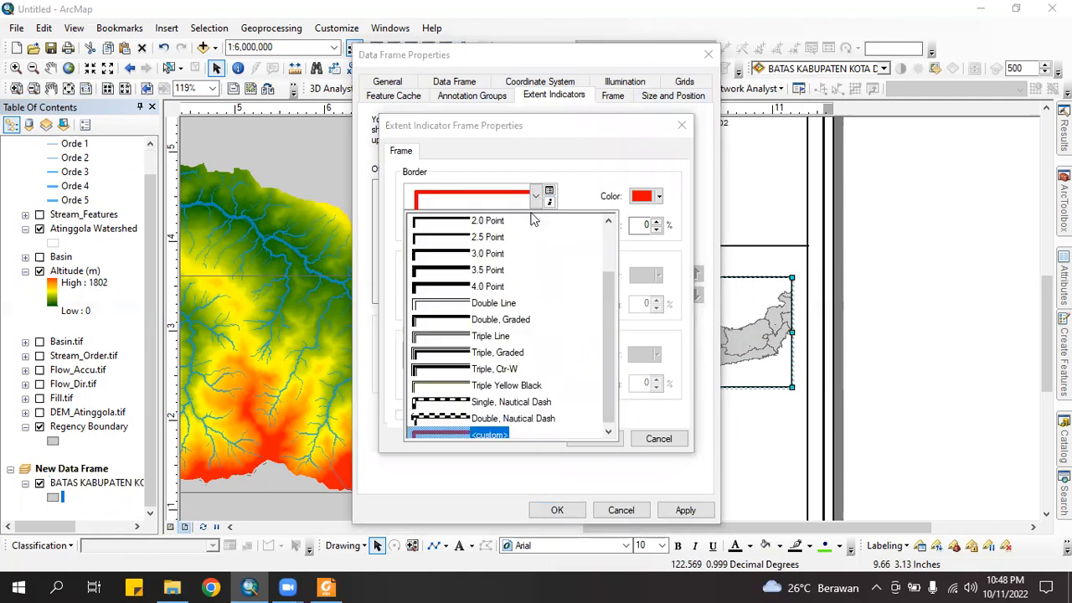
scroll(478, 255, up, 1)
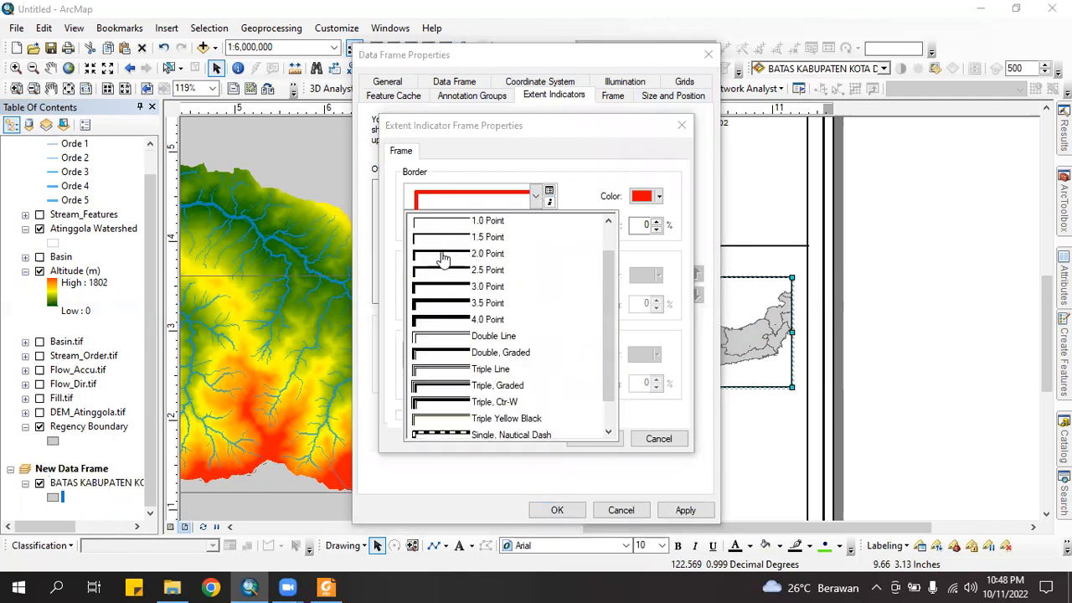
click(444, 257)
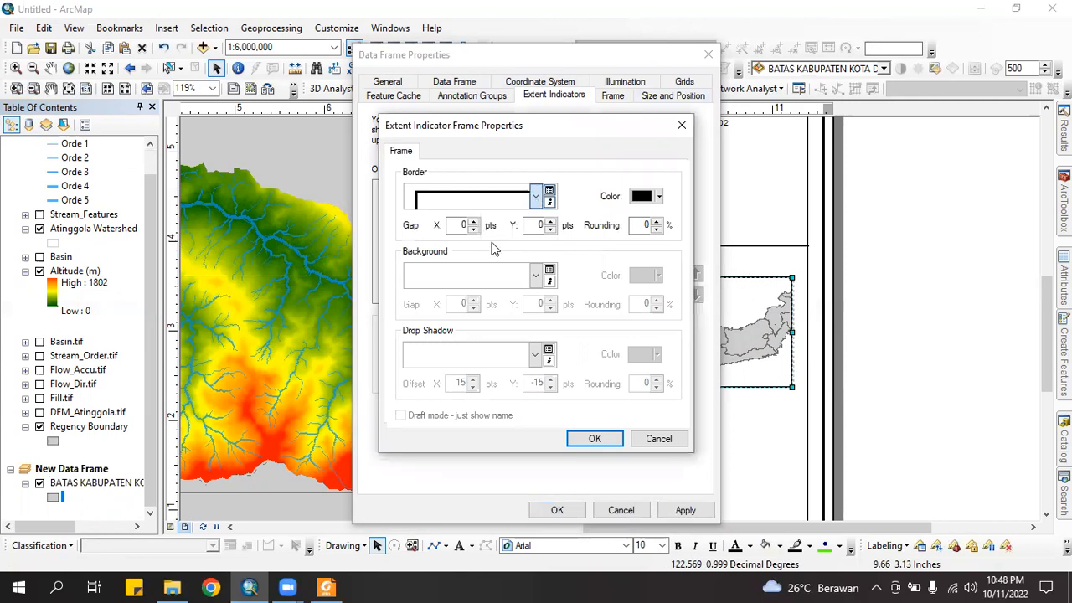
click(536, 197)
click(444, 273)
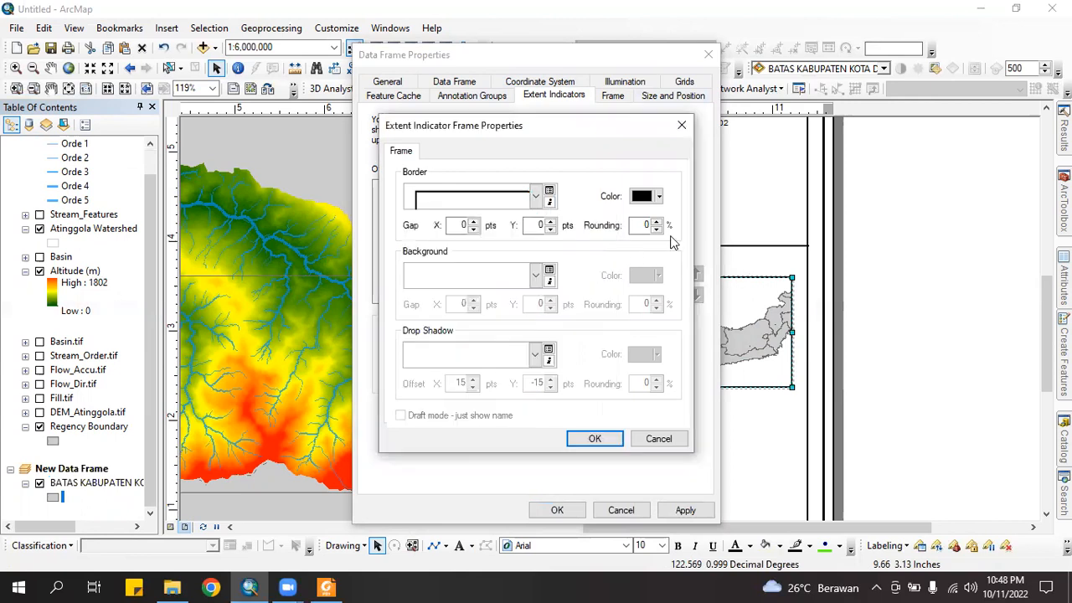
click(658, 196)
click(651, 279)
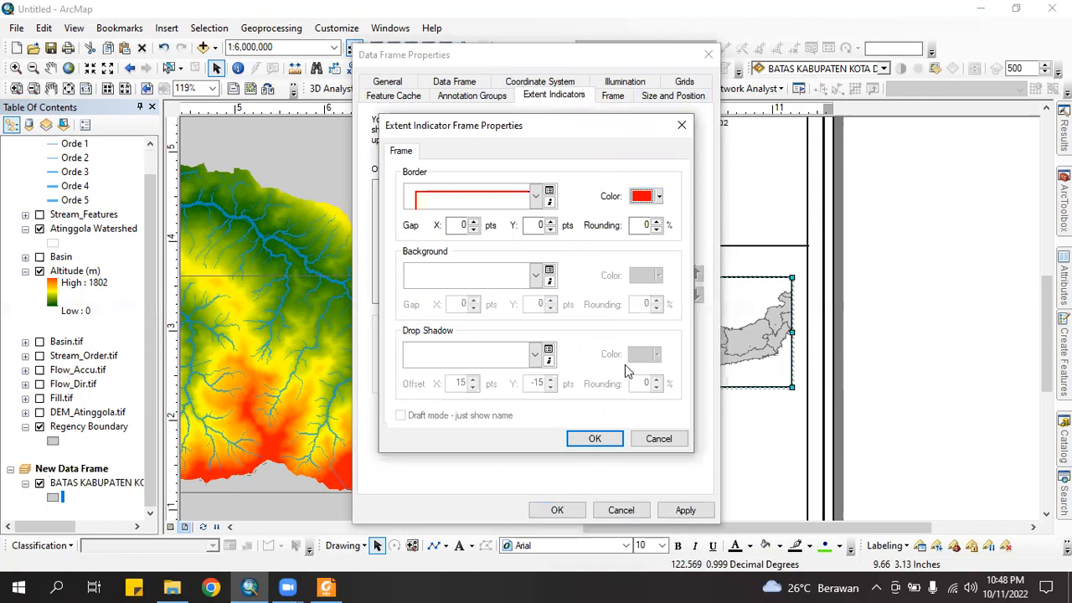
click(600, 439)
click(559, 510)
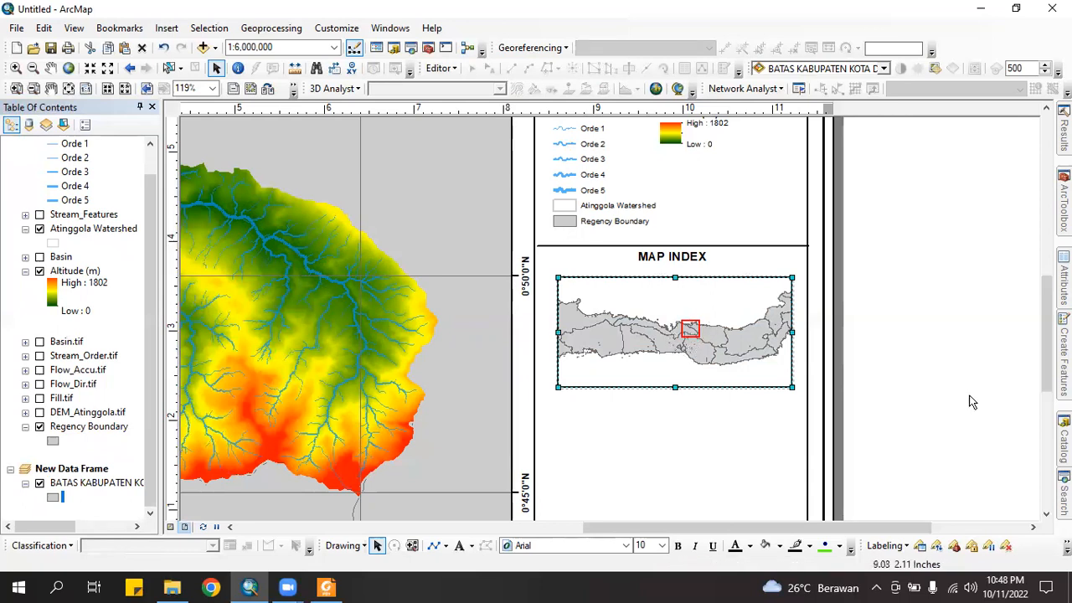
click(945, 378)
click(600, 331)
Open the Map Index frame's Grids properties and start a new grid
click(895, 367)
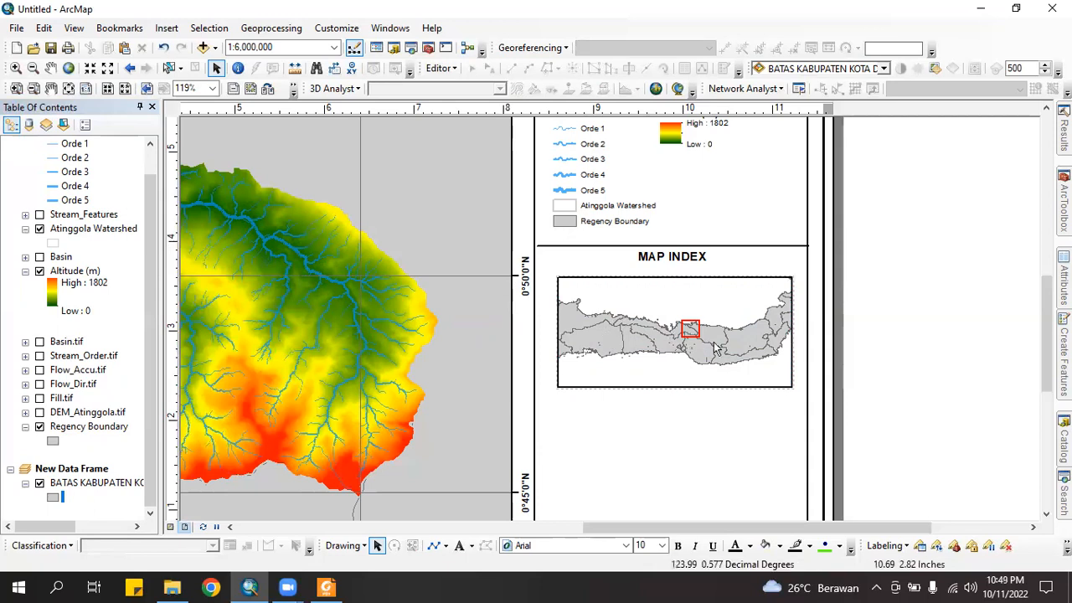
click(632, 333)
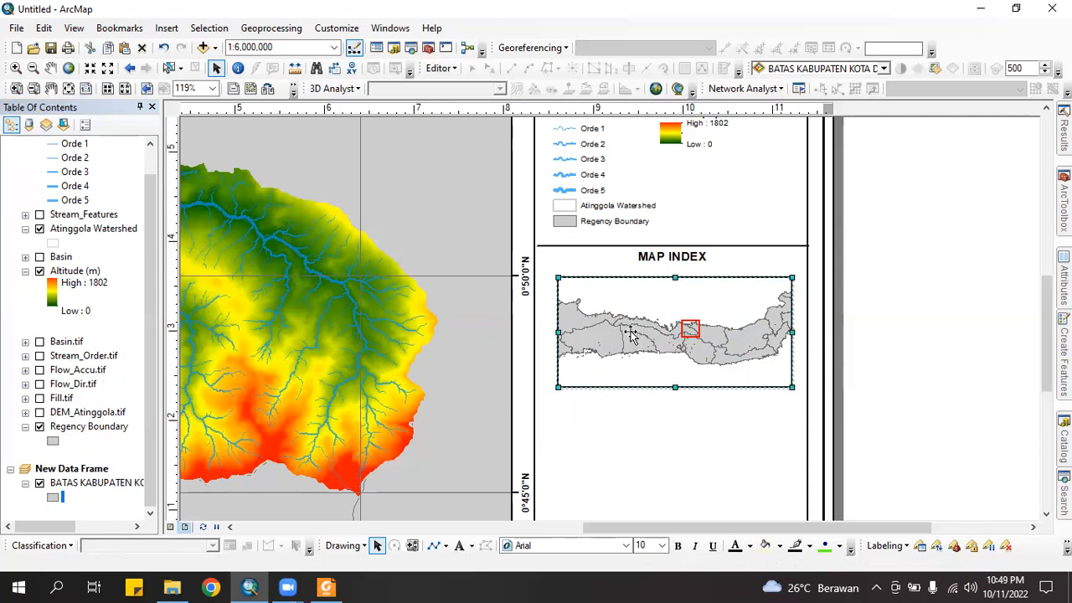
right_click(632, 334)
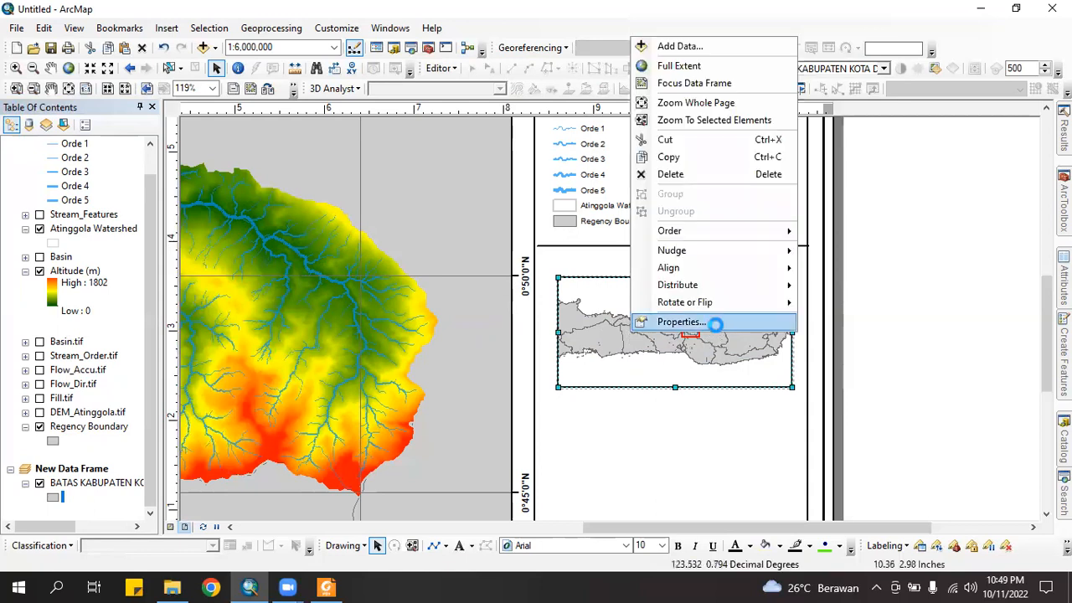
click(713, 322)
click(687, 86)
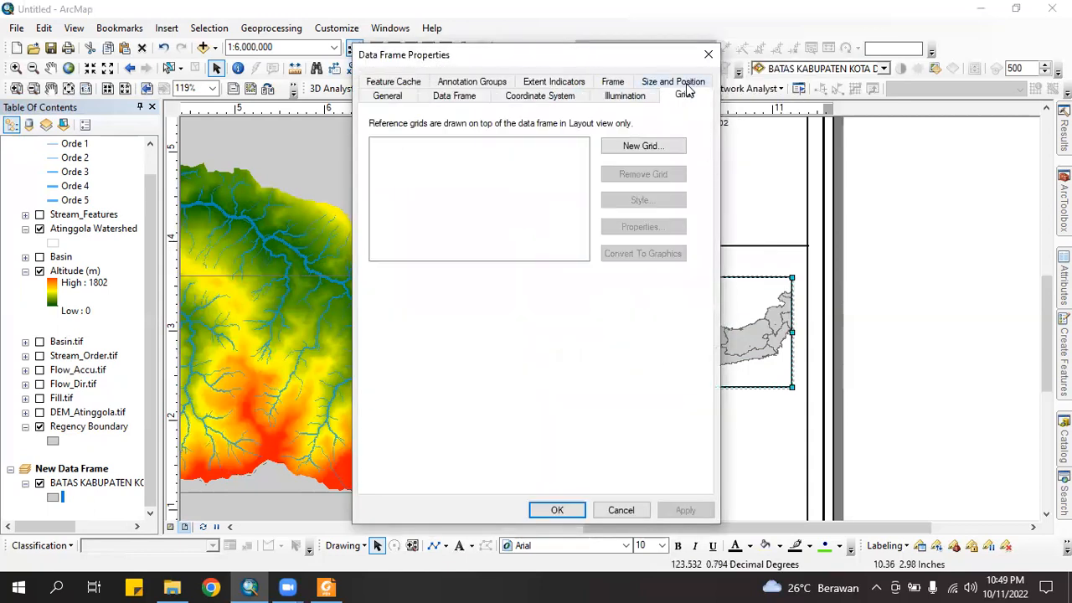
click(657, 148)
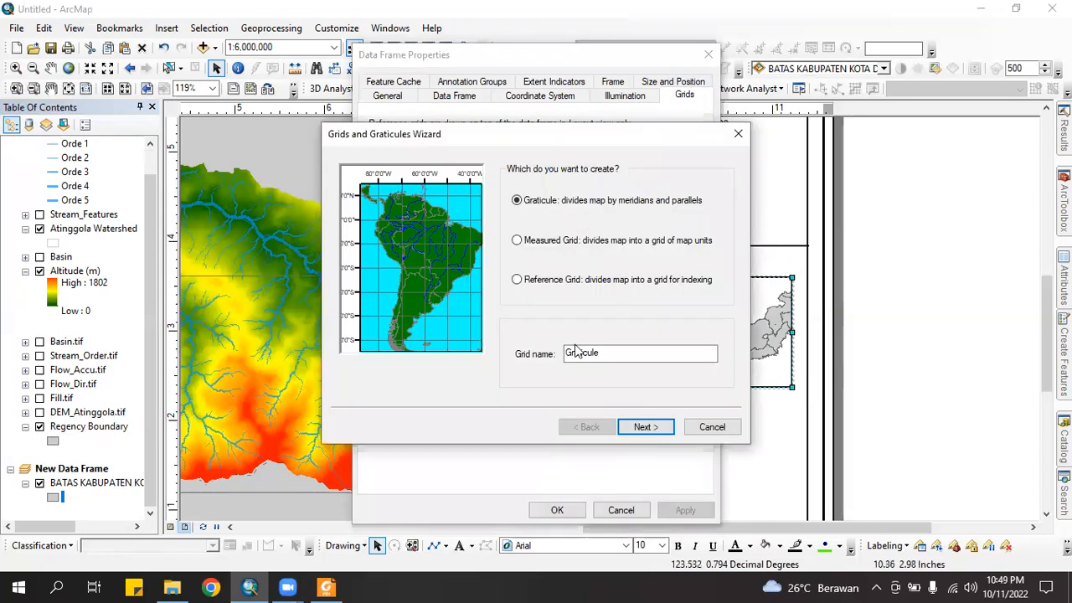
Create a Graticule grid with 3° parallel and meridian intervals
click(643, 431)
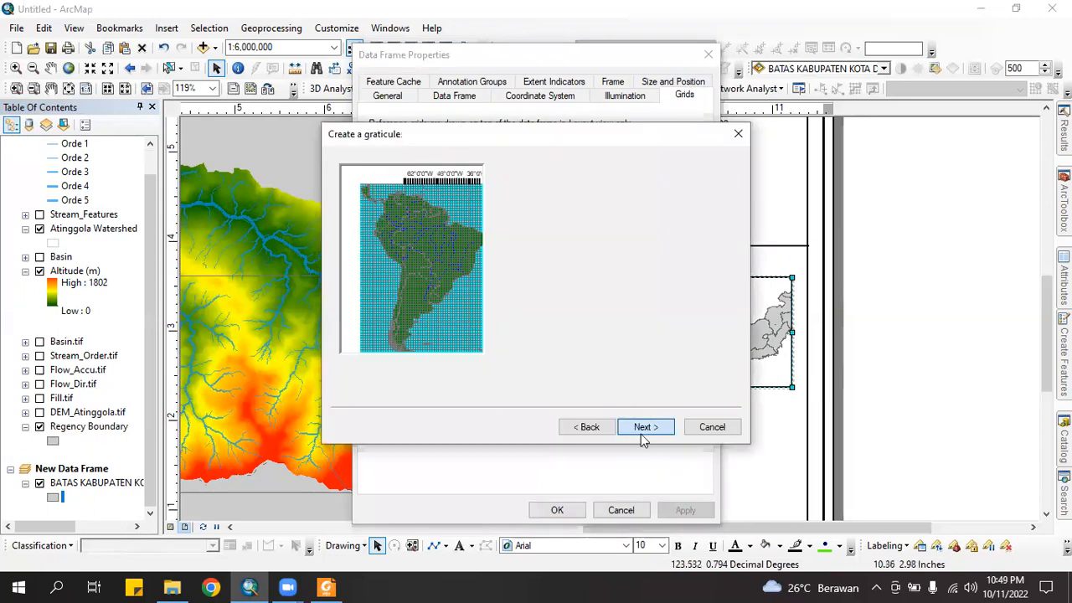
click(643, 431)
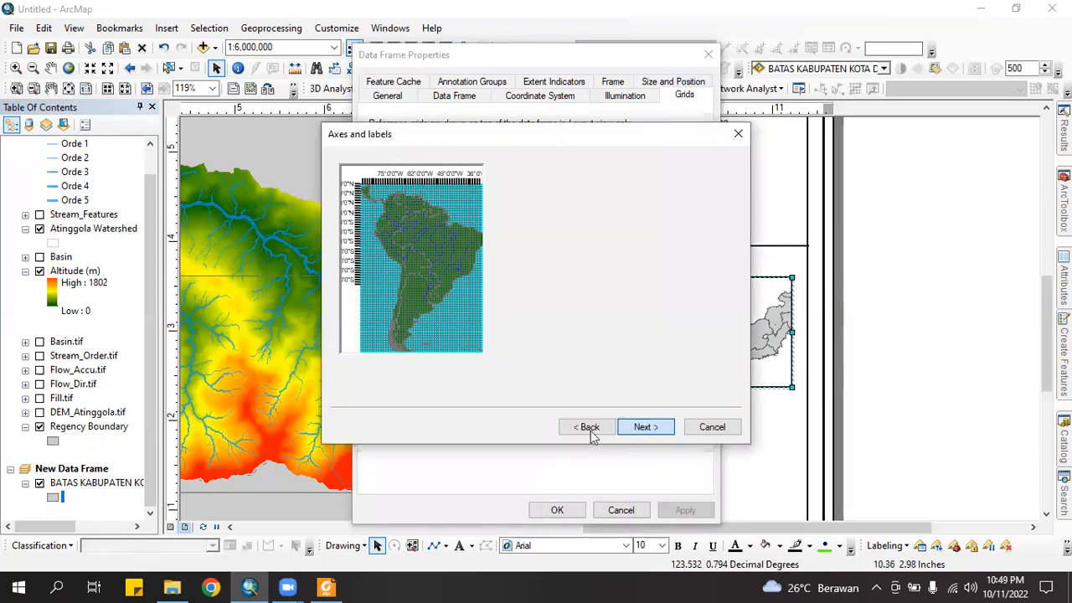
click(590, 429)
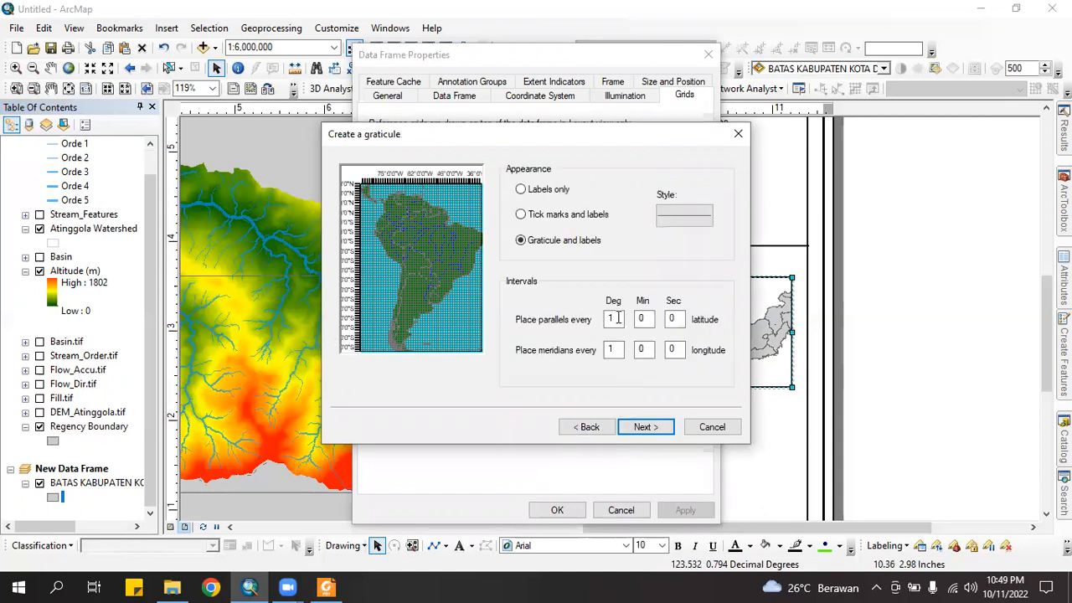
double_click(600, 319)
text(4)
double_click(616, 349)
text(3)
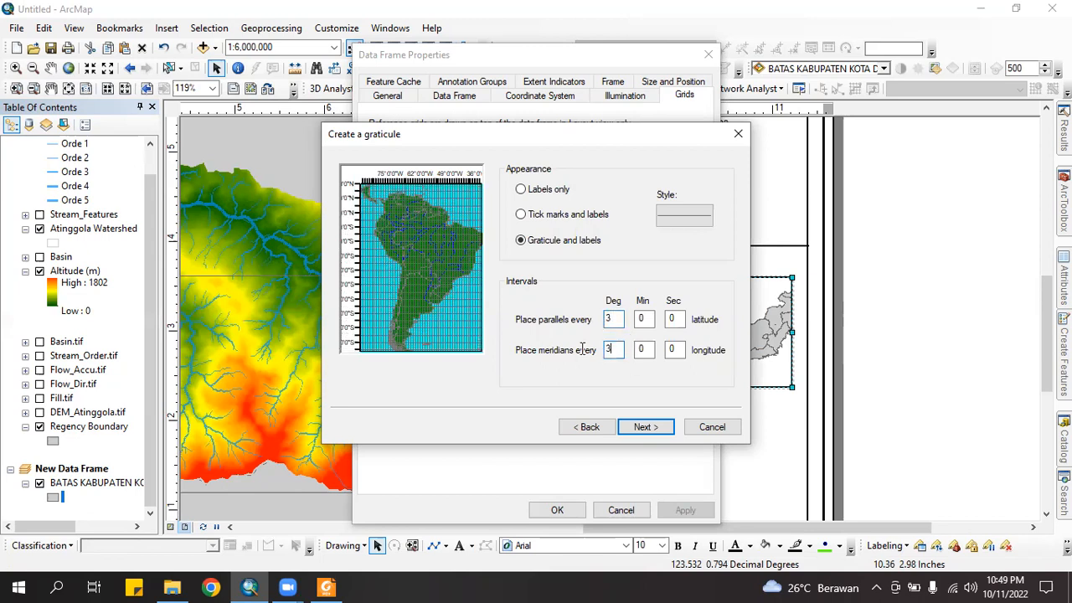
drag(617, 350, 565, 353)
click(645, 428)
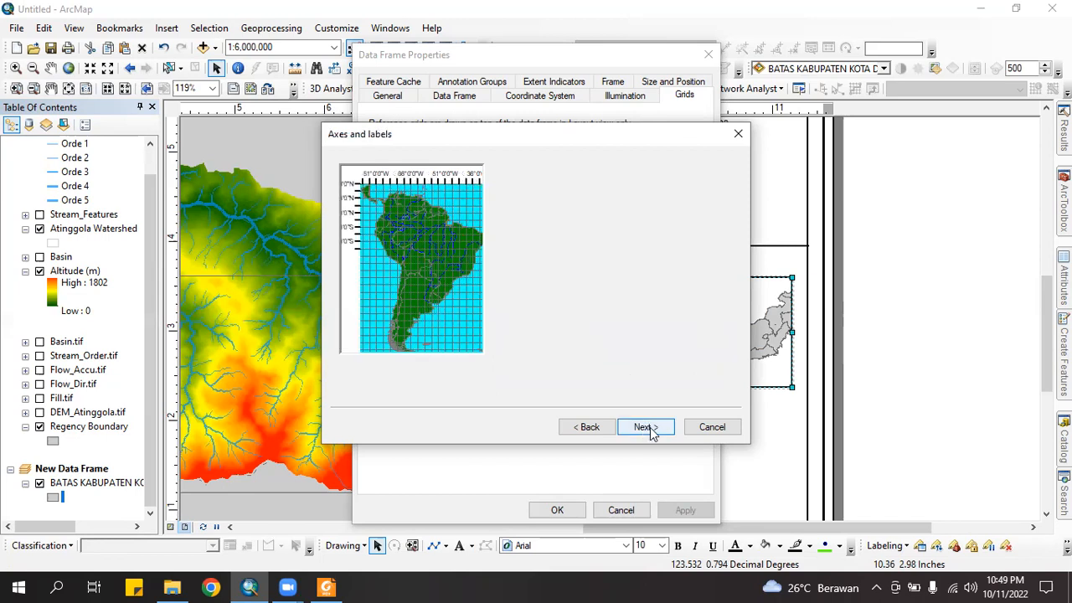
click(645, 427)
click(646, 426)
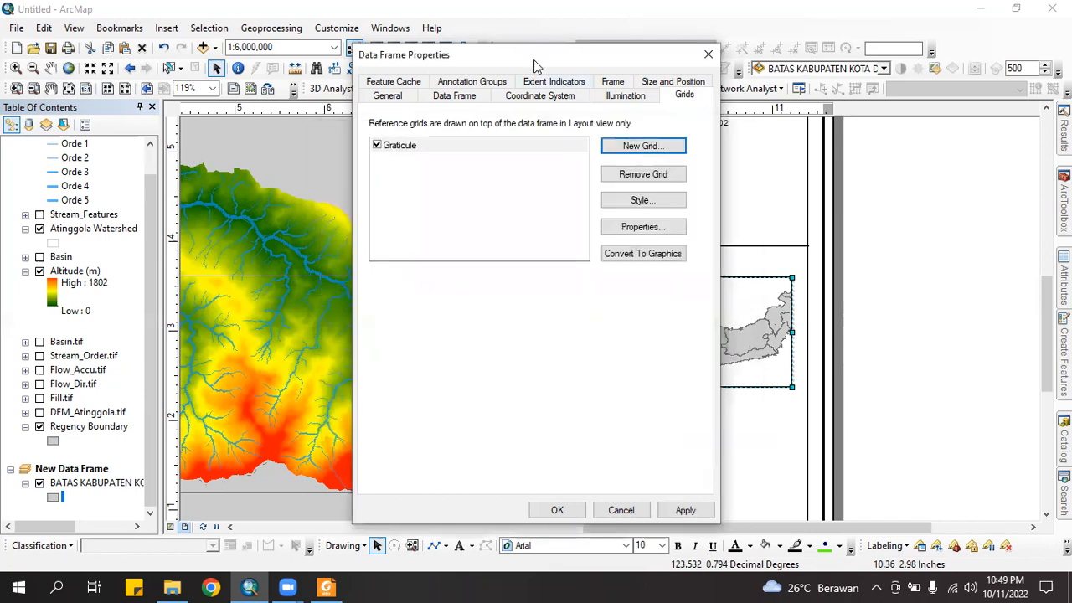
Apply the graticule with X and Y intervals of 1 degree
drag(534, 60, 390, 54)
click(543, 504)
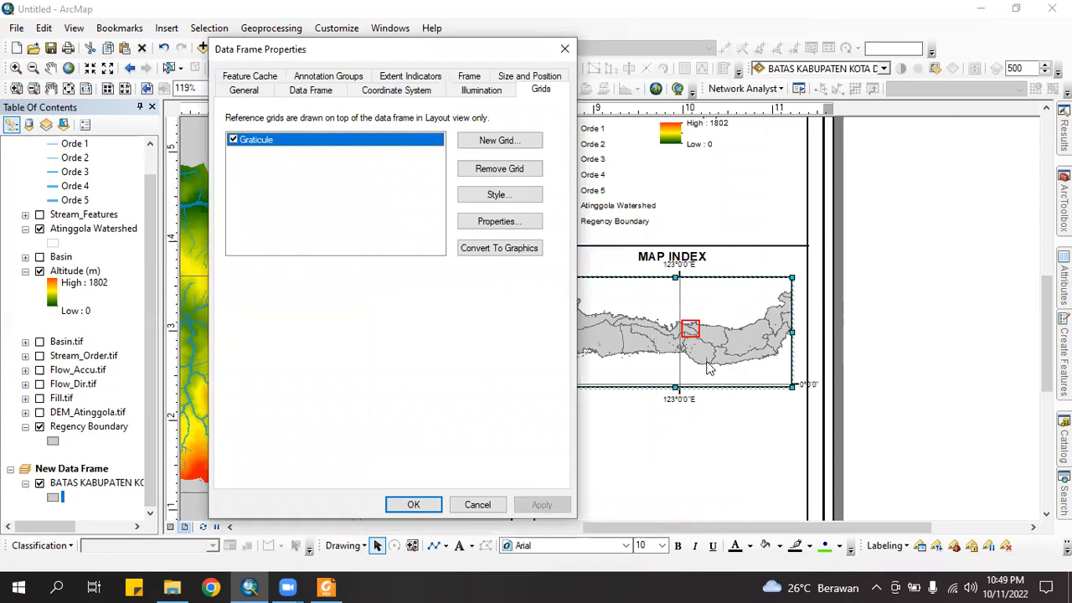
click(505, 220)
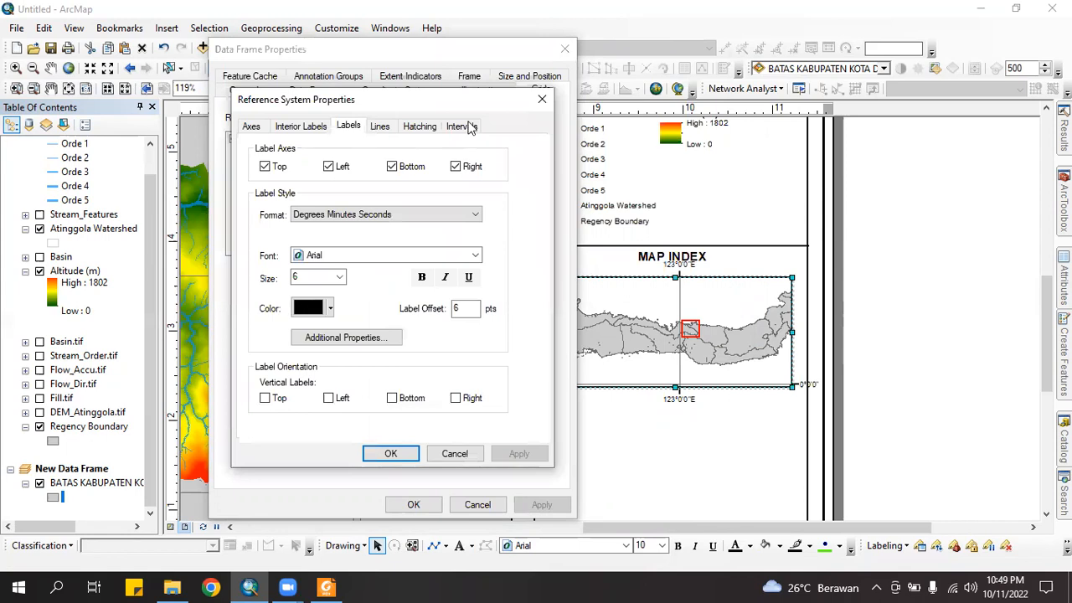
click(462, 127)
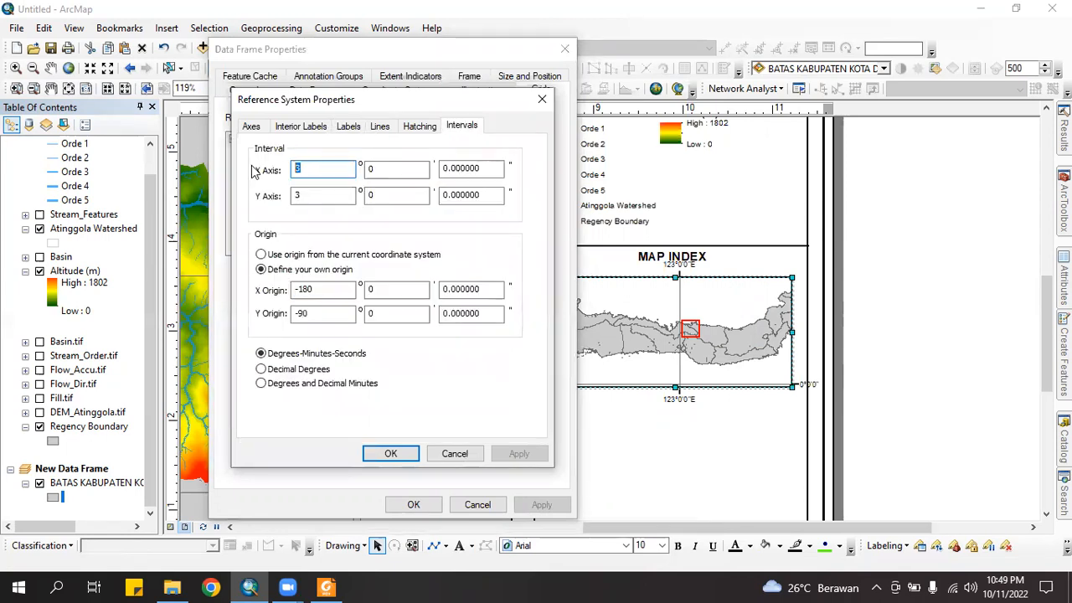
text(1)
key(Tab)
text(1)
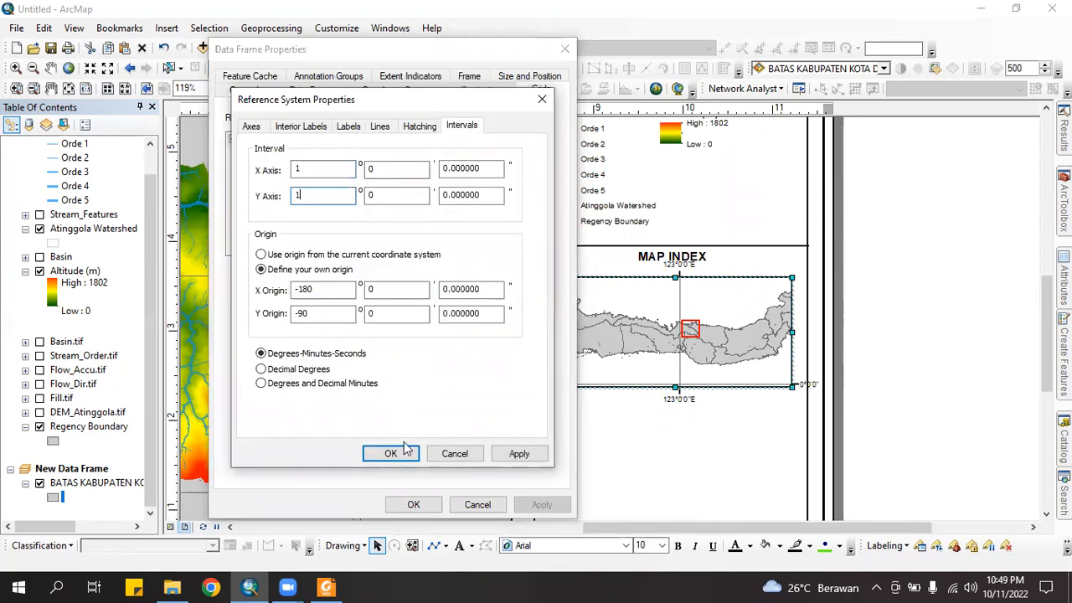
key(Return)
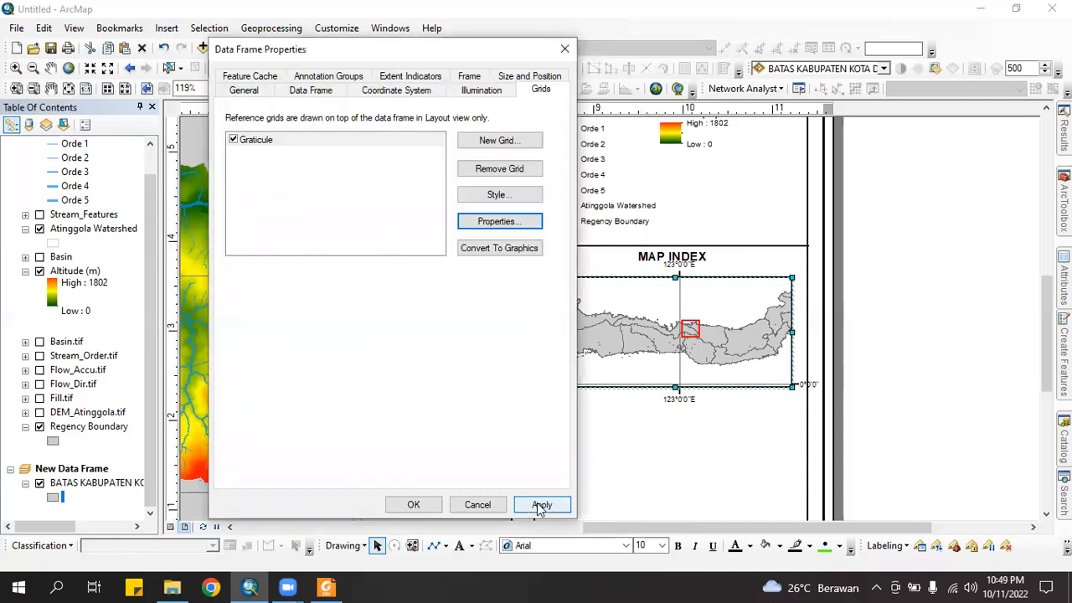
click(541, 507)
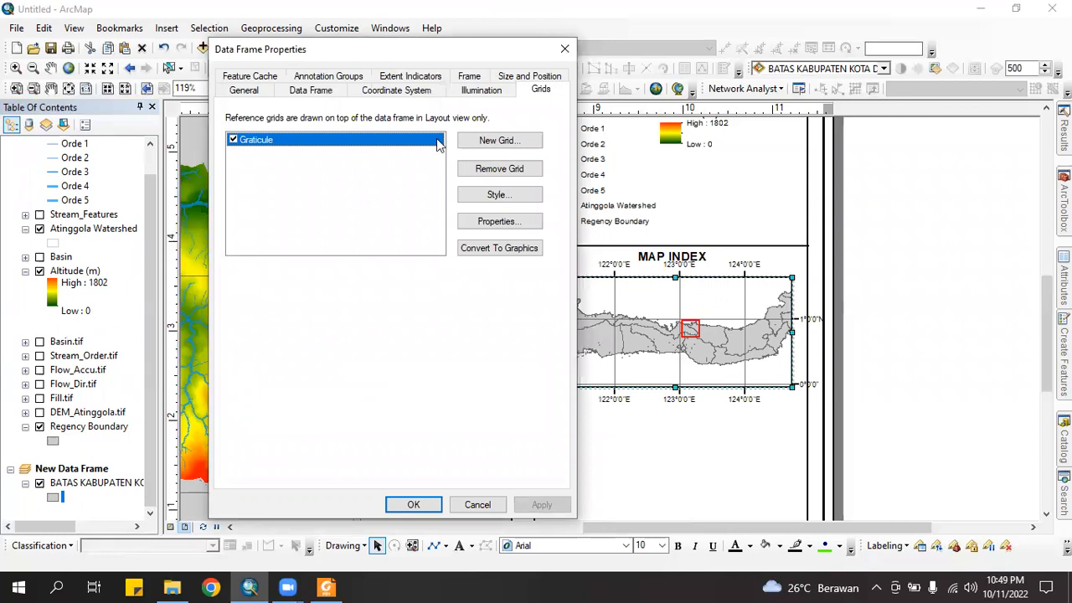
Make the graticule's left and right labels vertical and apply
click(503, 222)
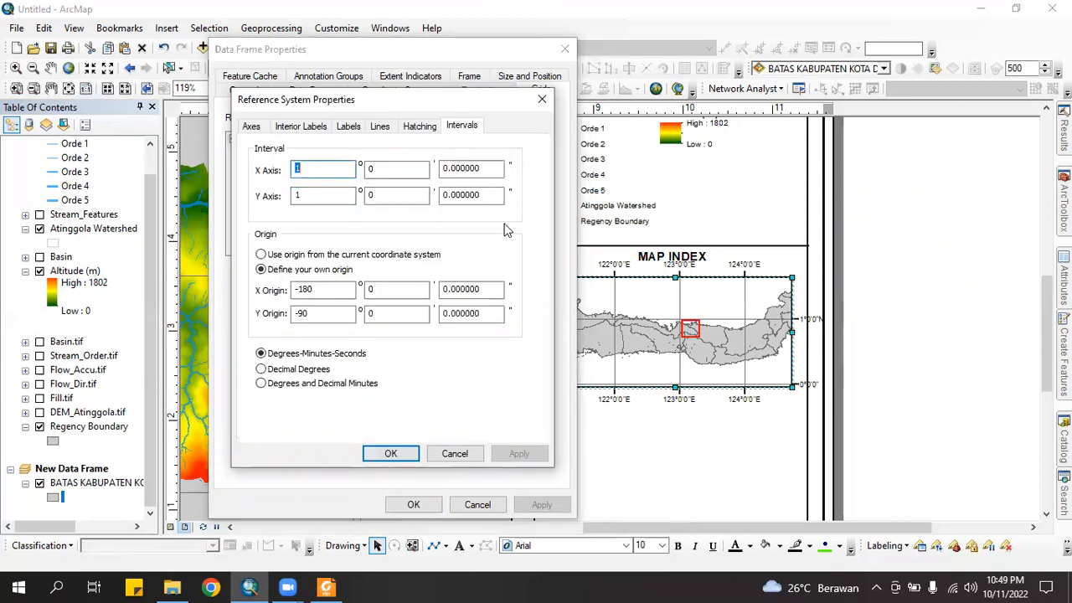
click(349, 127)
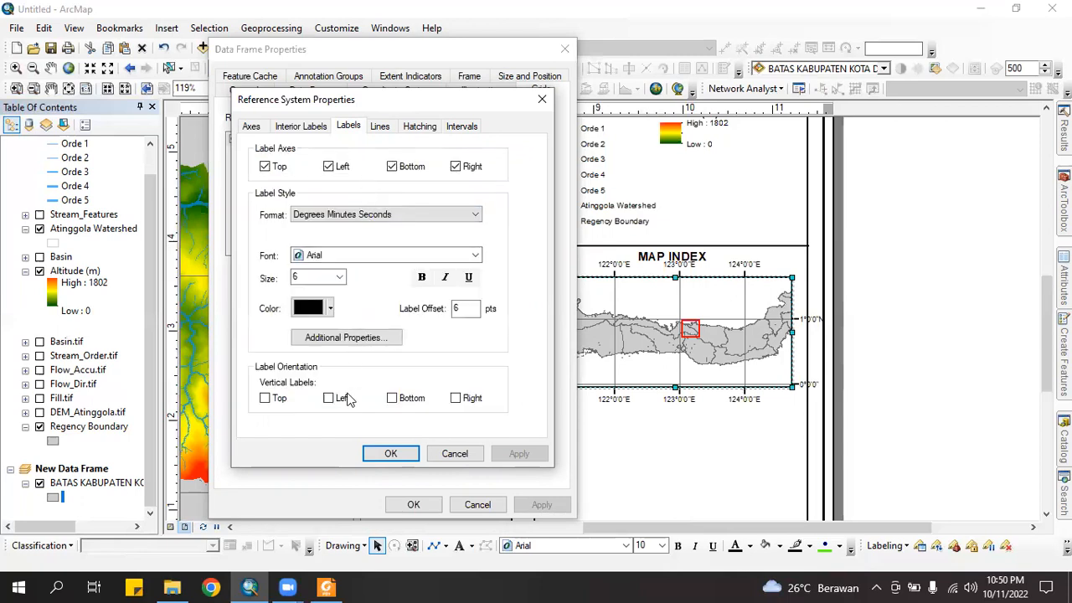
click(335, 404)
click(456, 400)
click(392, 454)
click(430, 508)
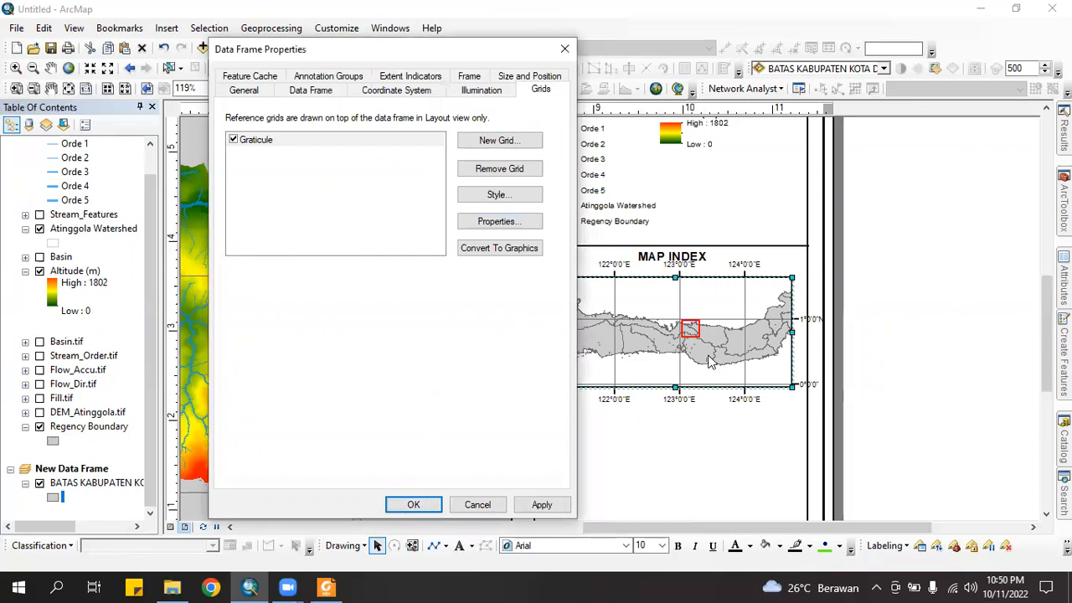
click(546, 506)
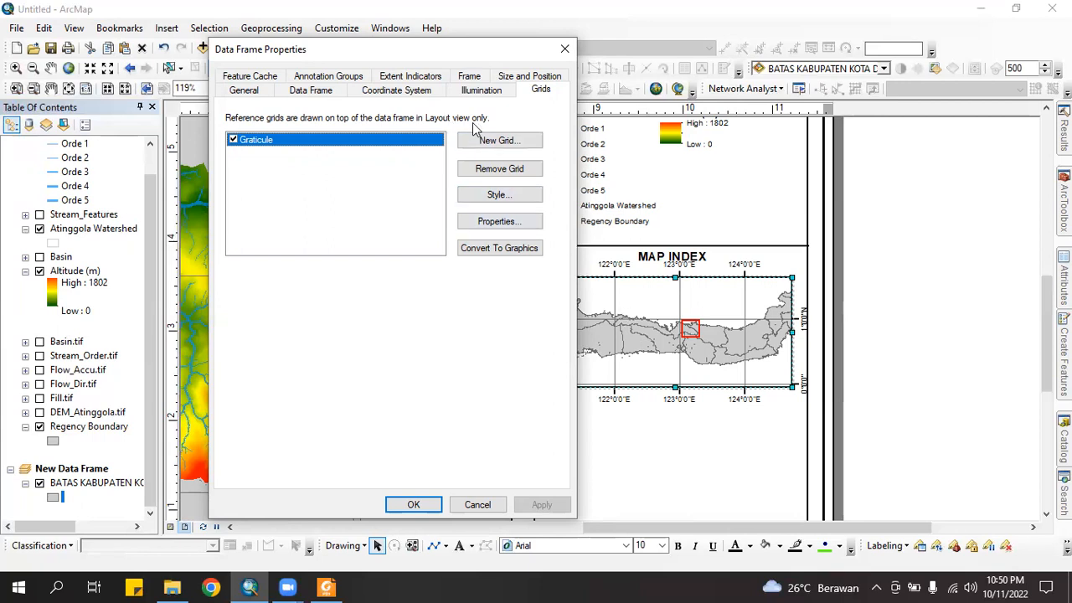
Set the Map Index frame background to Lt Blue
click(469, 77)
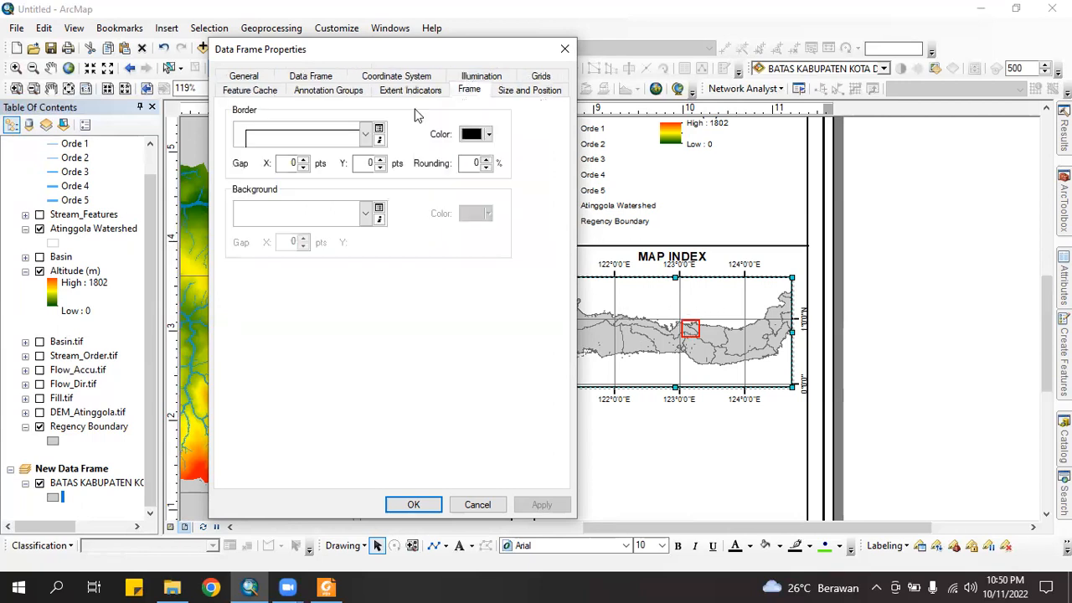
click(366, 213)
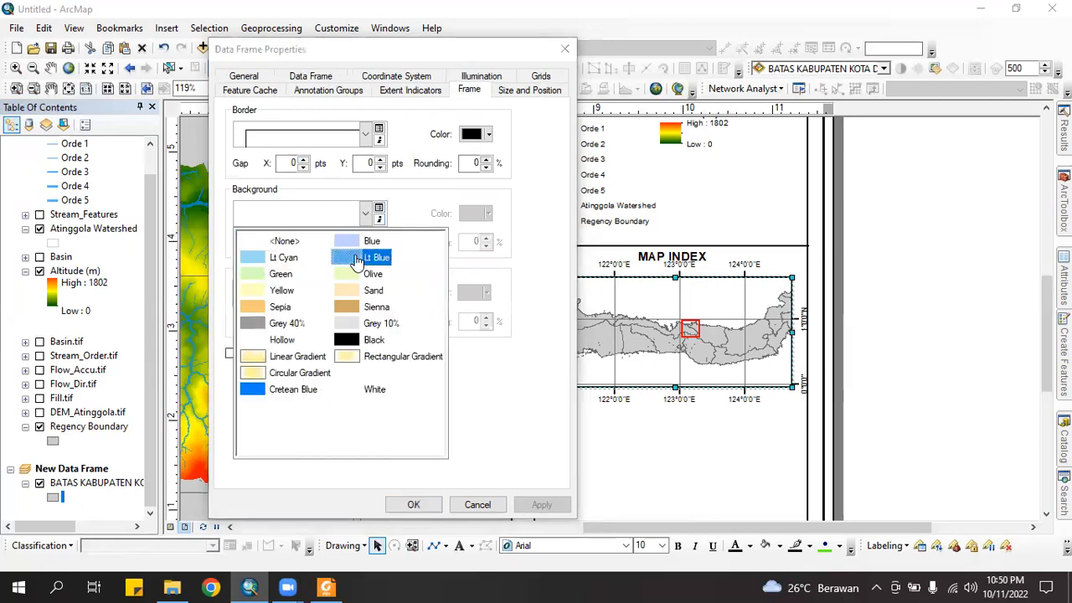
click(356, 261)
click(414, 505)
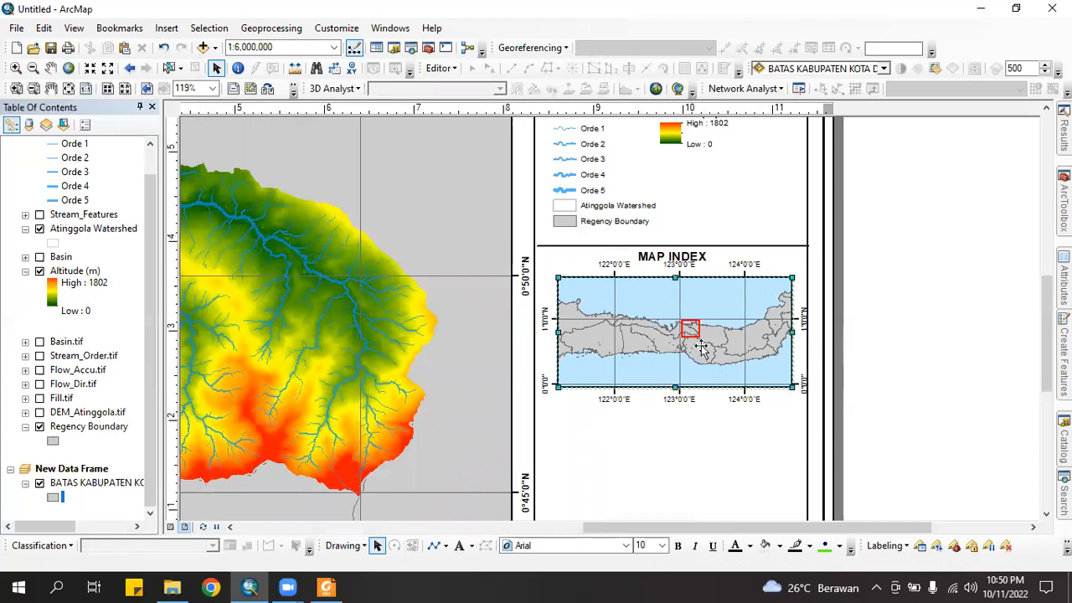
Shift the index contents slightly, then nudge the frame and MAP INDEX title down and left
click(50, 68)
drag(710, 337, 710, 342)
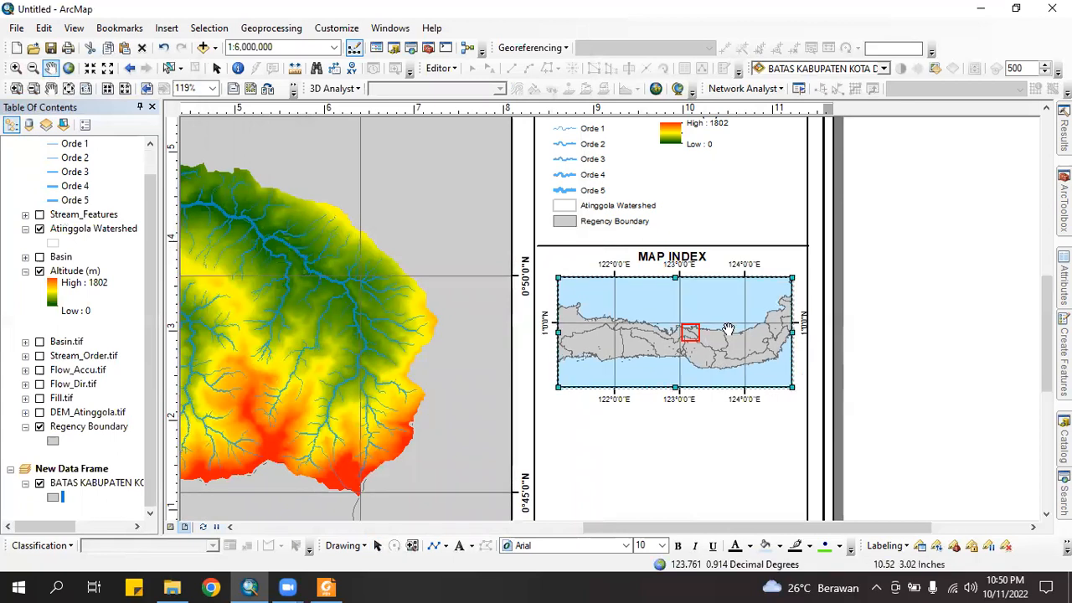
click(217, 68)
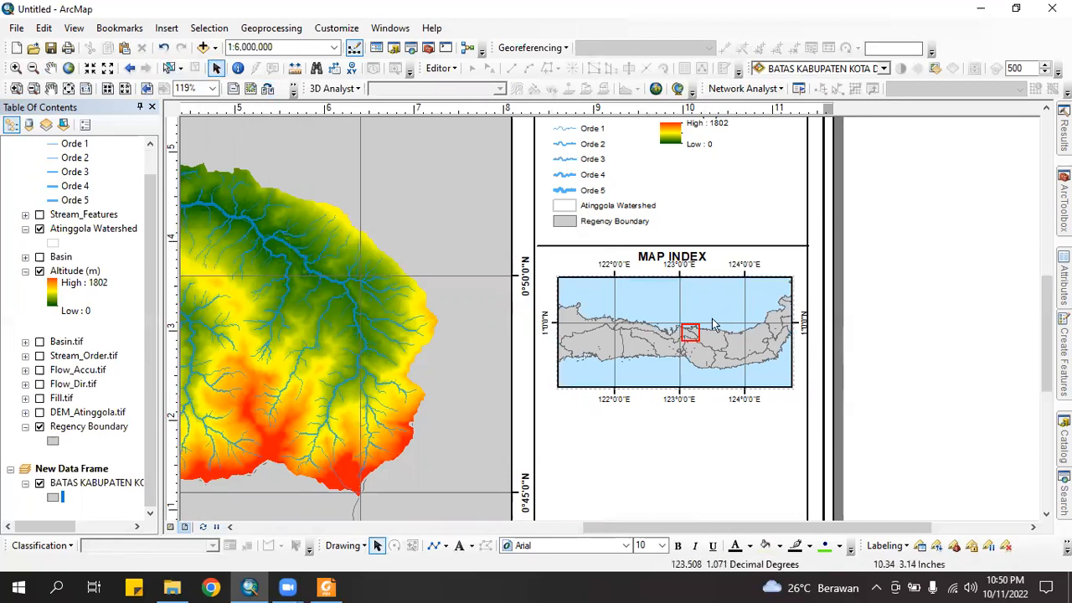
key(Down)
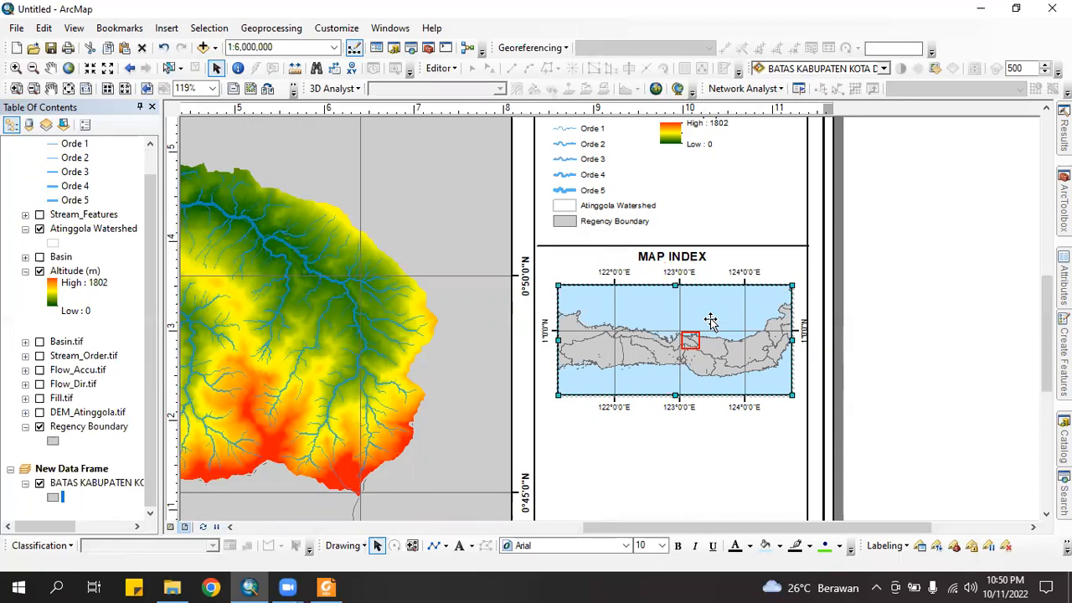
key(Left)
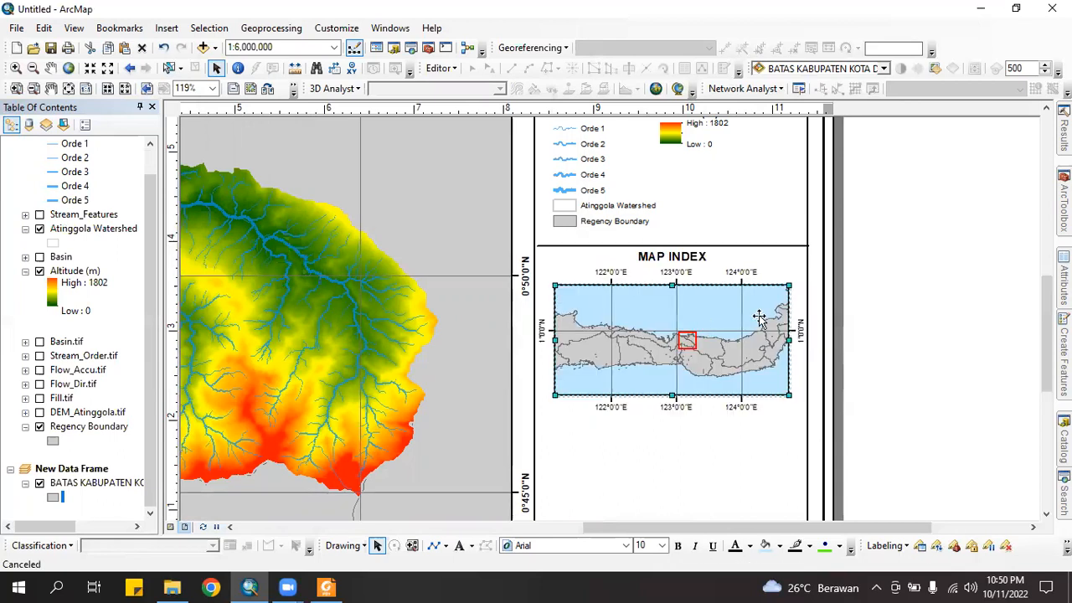
click(677, 259)
key(Left)
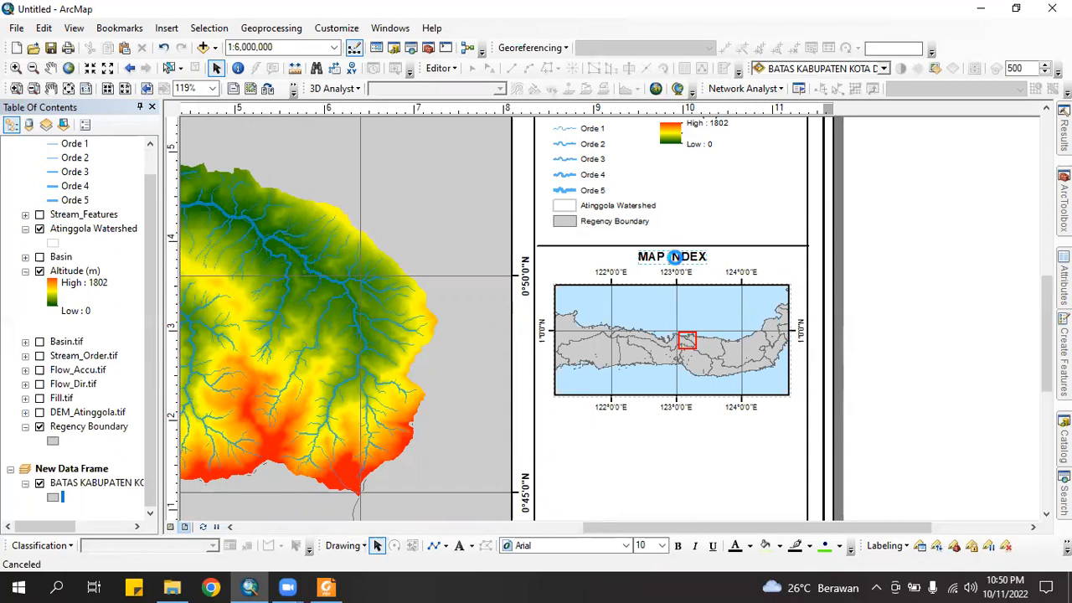
key(Down)
key(Down)
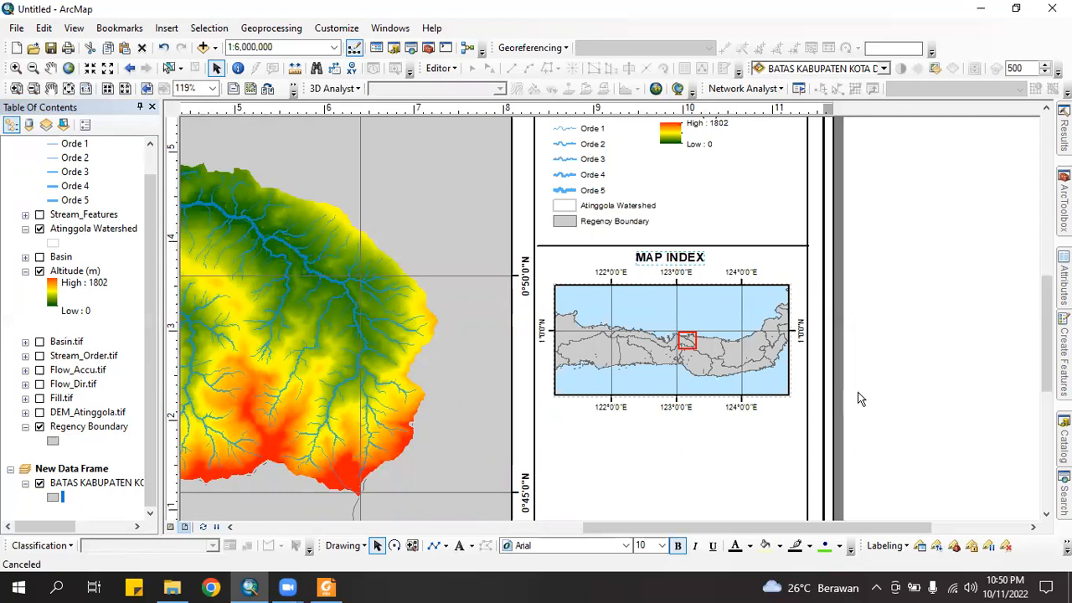
click(658, 501)
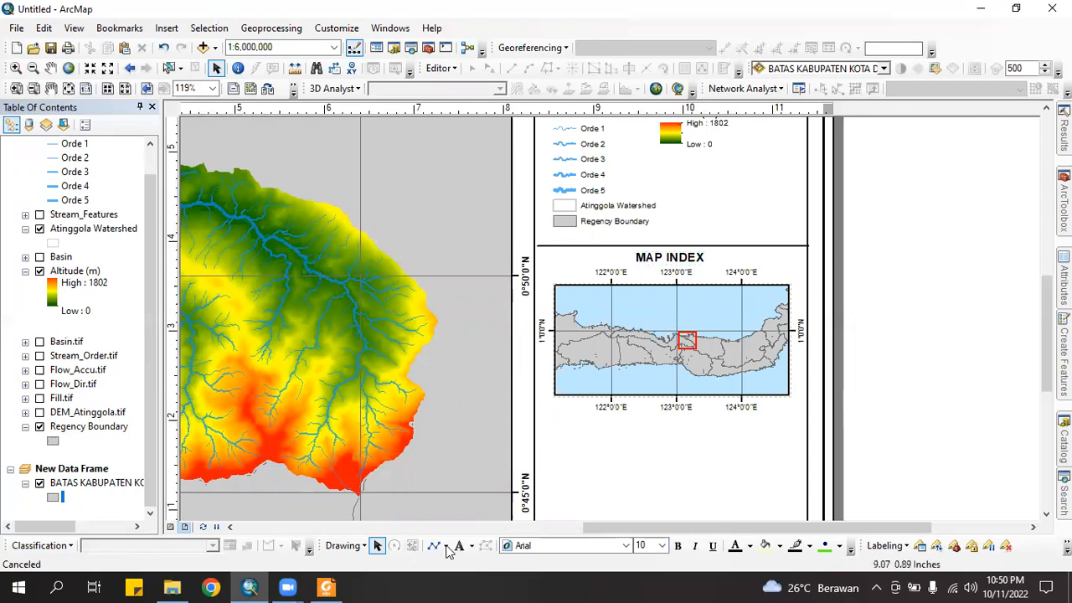
Draw a small unfilled red-outlined rectangle in the Map Index's lower-left corner
click(446, 546)
click(469, 407)
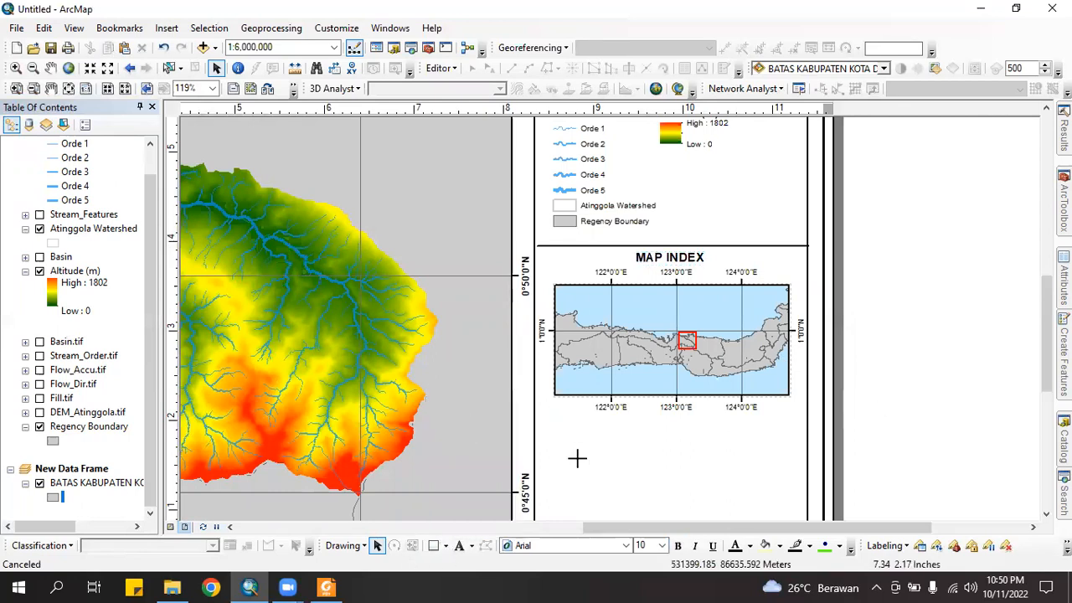
drag(568, 380, 583, 389)
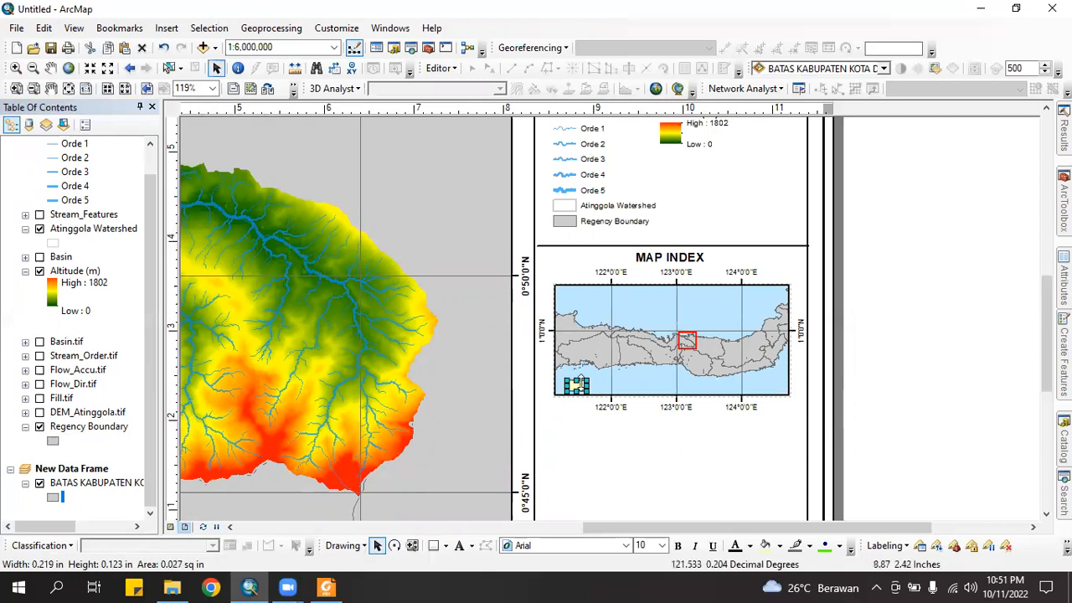
right_click(605, 391)
click(620, 374)
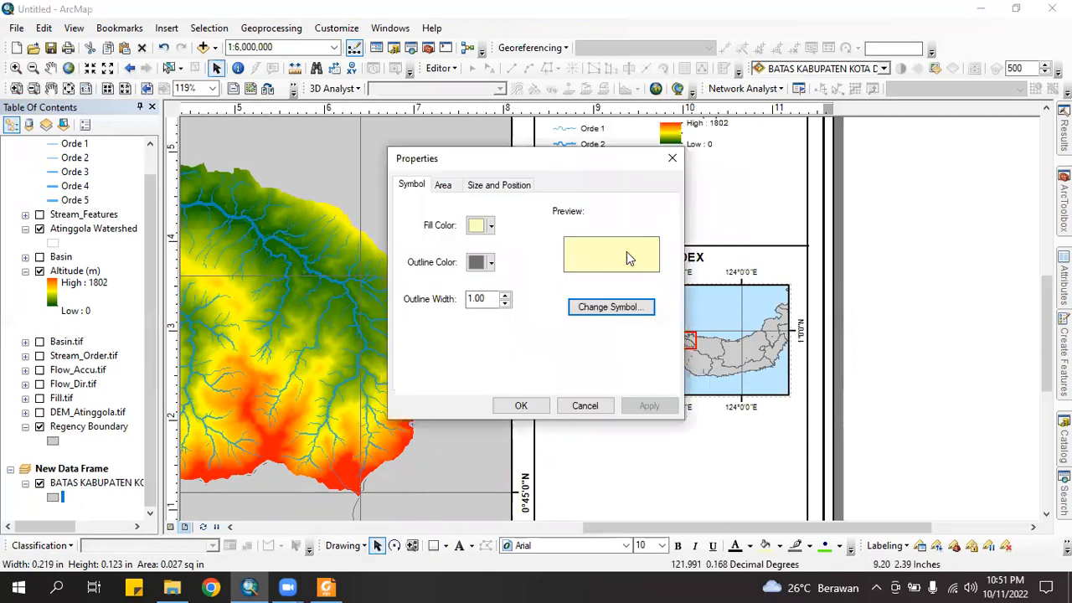
click(490, 227)
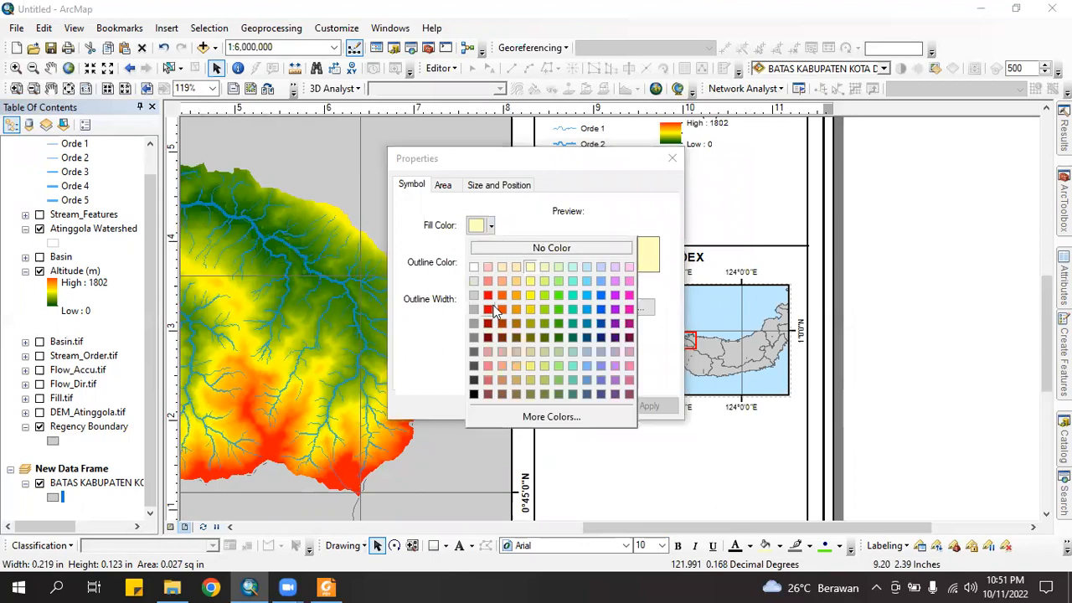
click(540, 248)
click(490, 262)
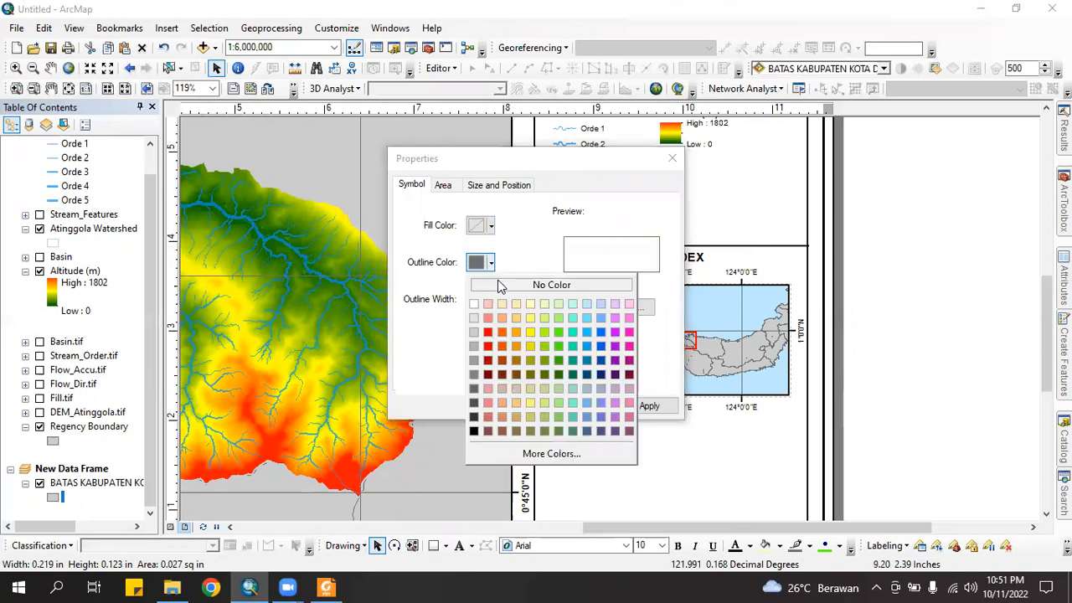
click(488, 334)
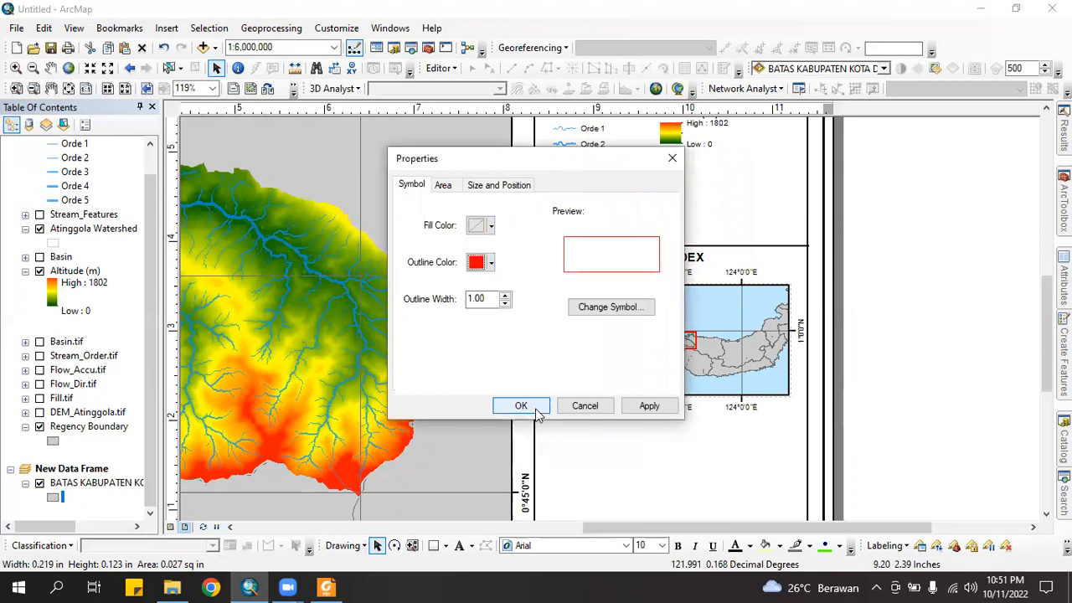
click(520, 404)
click(913, 434)
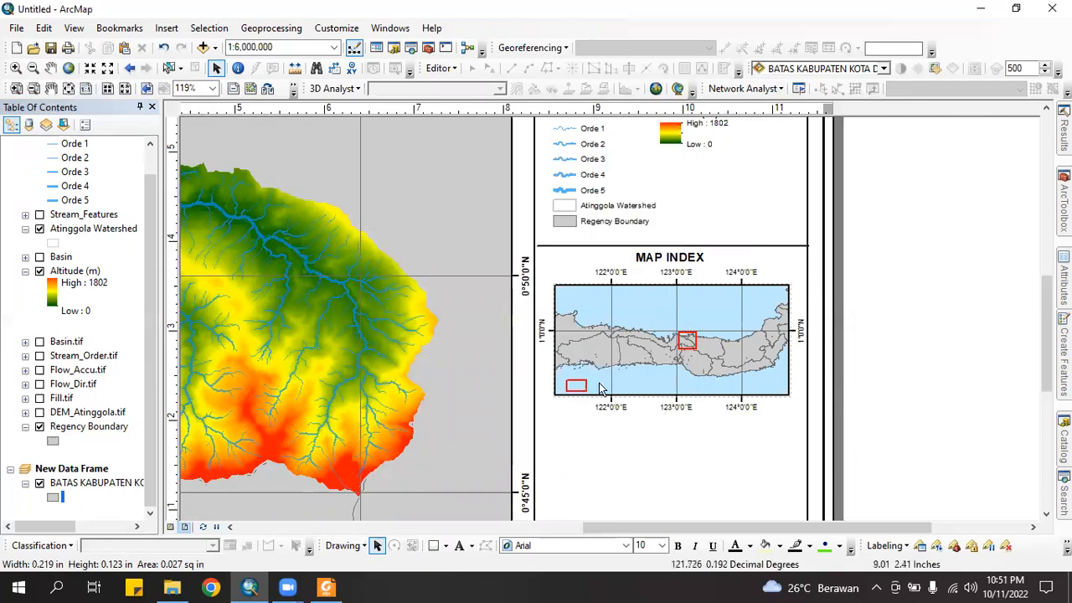
Label the red rectangle 'Watershed Location'
click(459, 545)
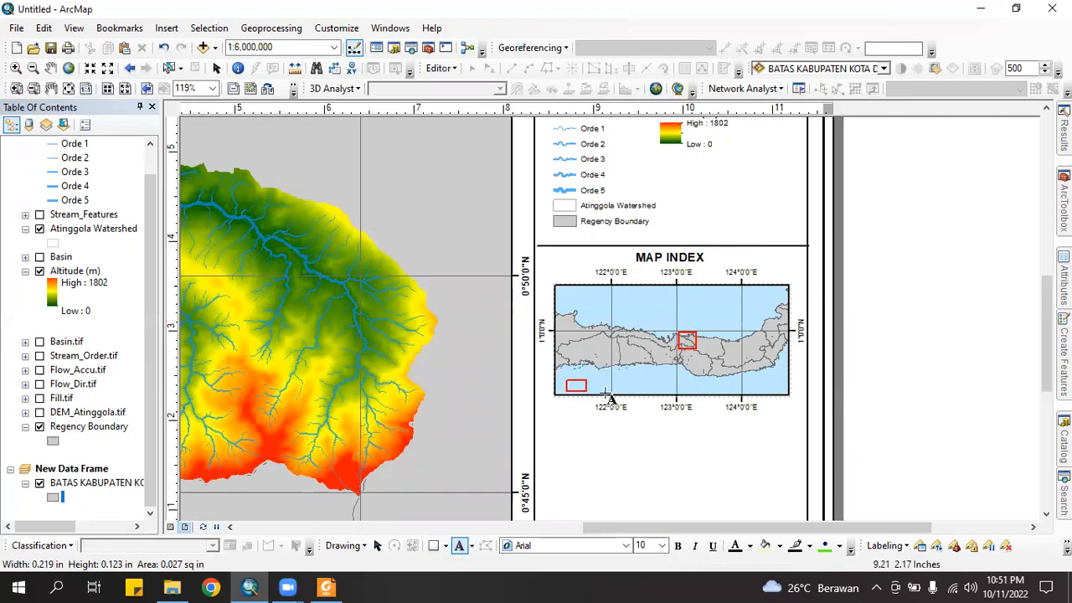
click(609, 385)
key(Return)
key(BackSpace)
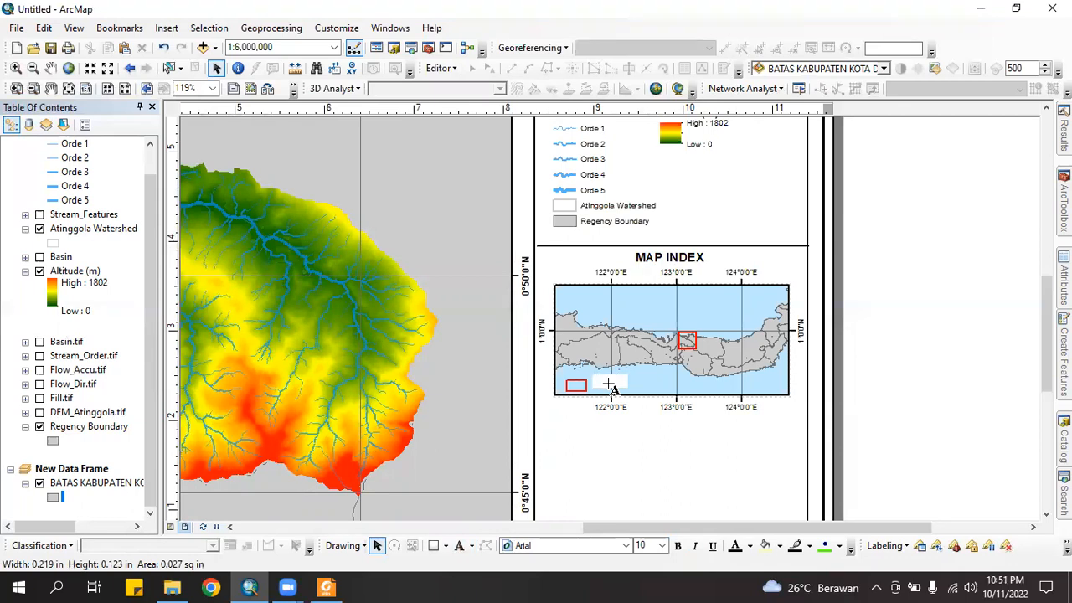
text(Wathrs)
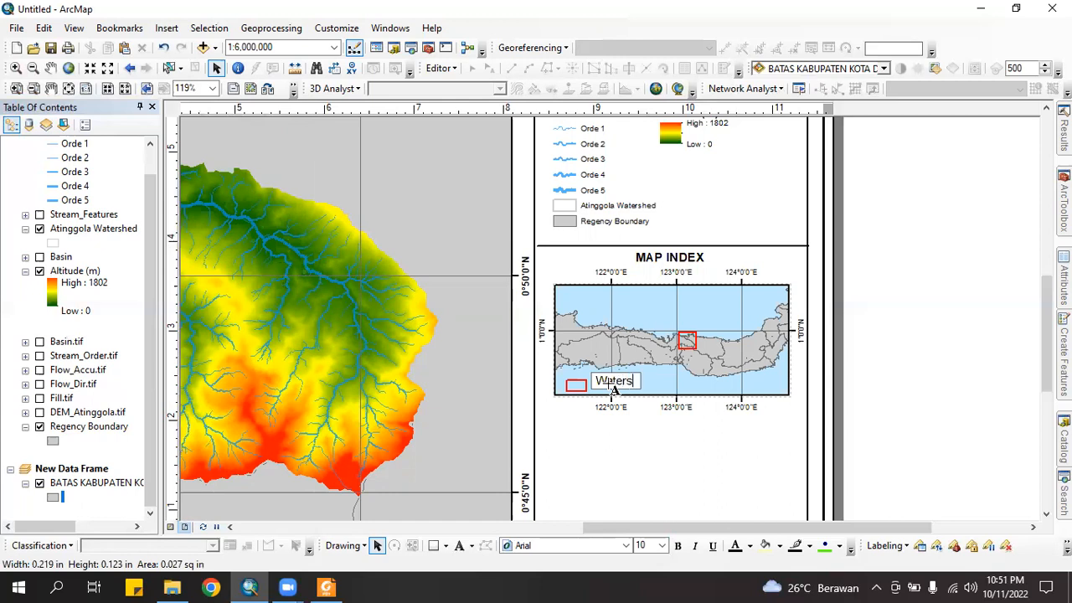
text(ehed Loa)
key(BackSpace)
text(cation)
key(Return)
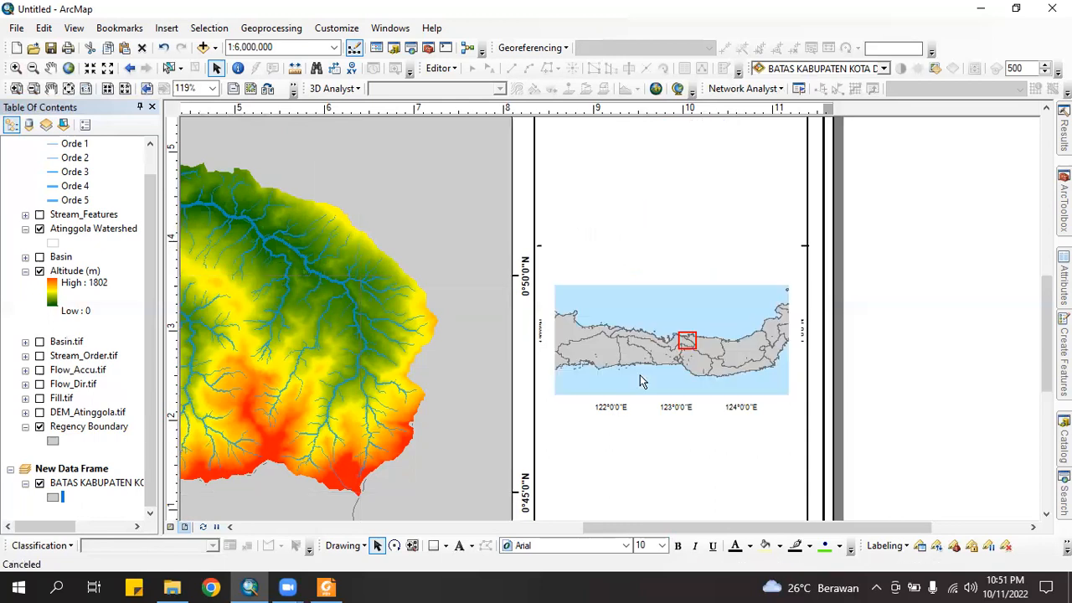
scroll(752, 352, up, 1)
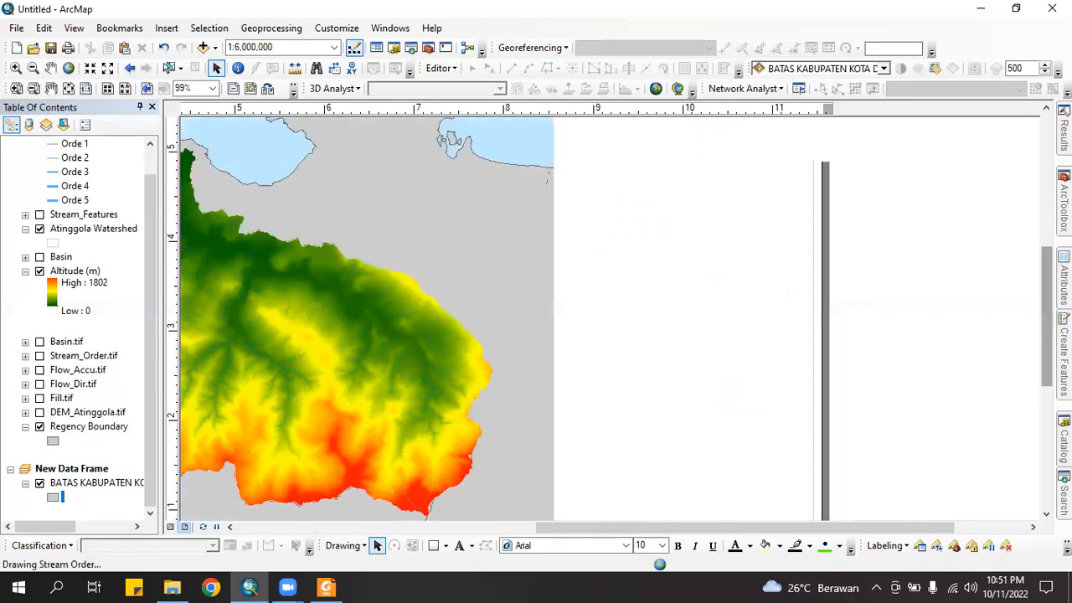
scroll(796, 311, down, 2)
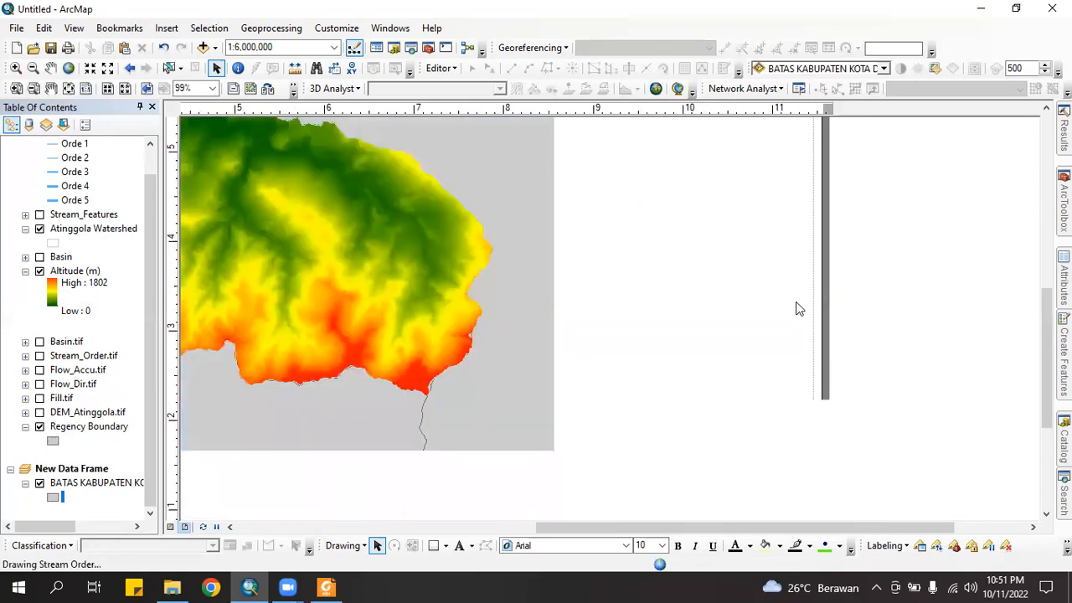
scroll(1017, 366, up, 1)
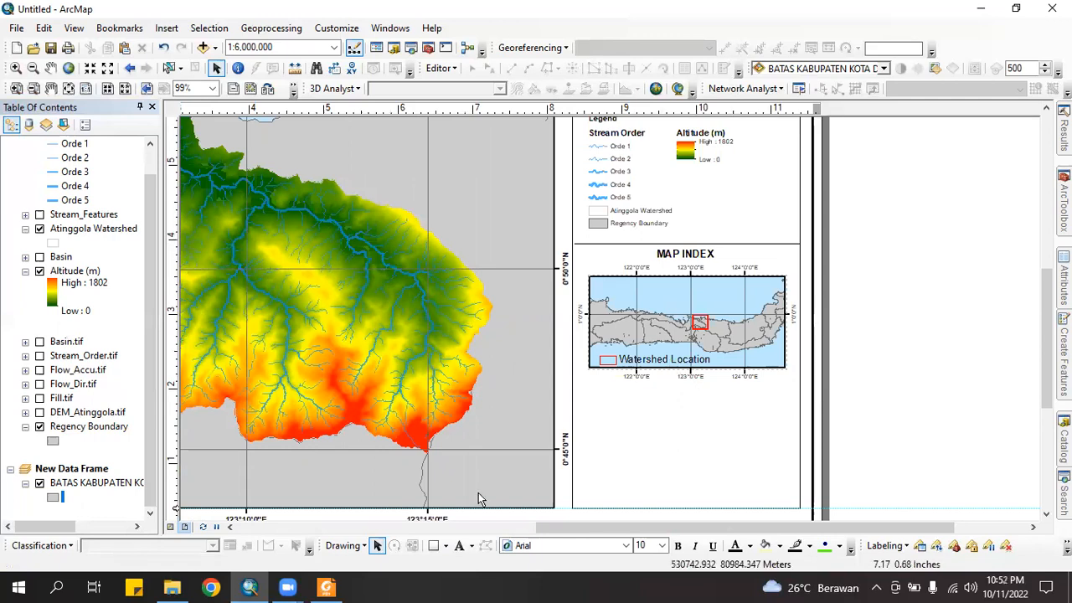
Duplicate the divider line and place the copy just below the map index
click(600, 245)
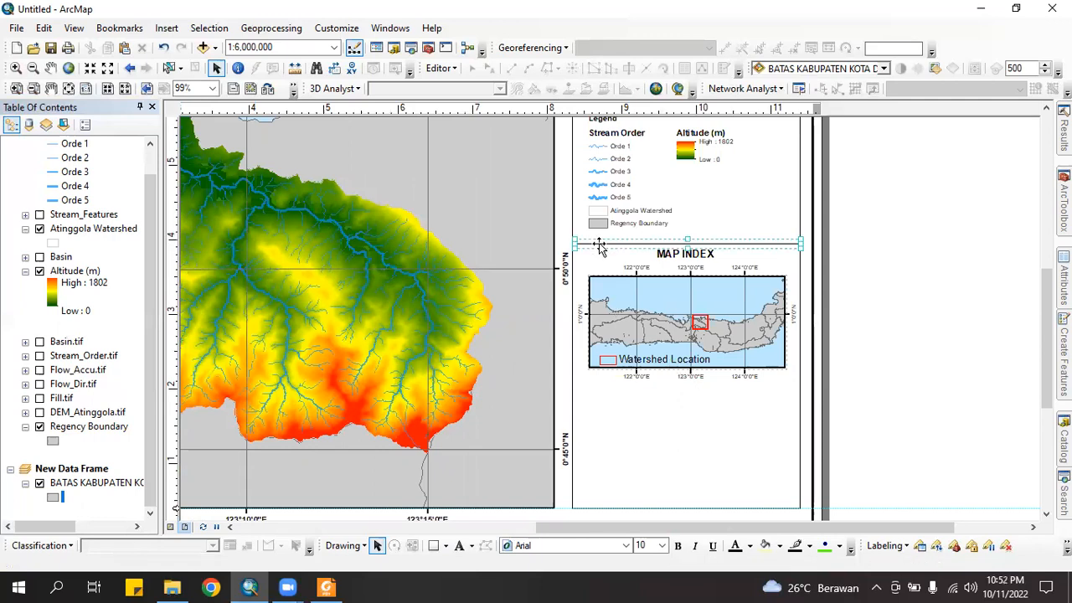
key(ctrl+c)
key(ctrl+v)
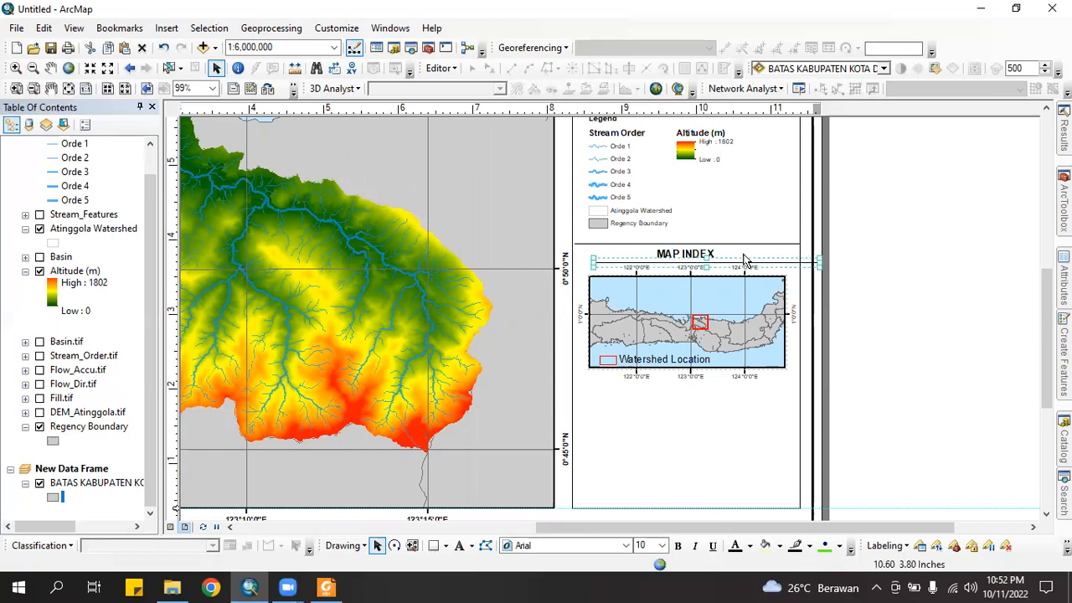
drag(751, 265, 725, 381)
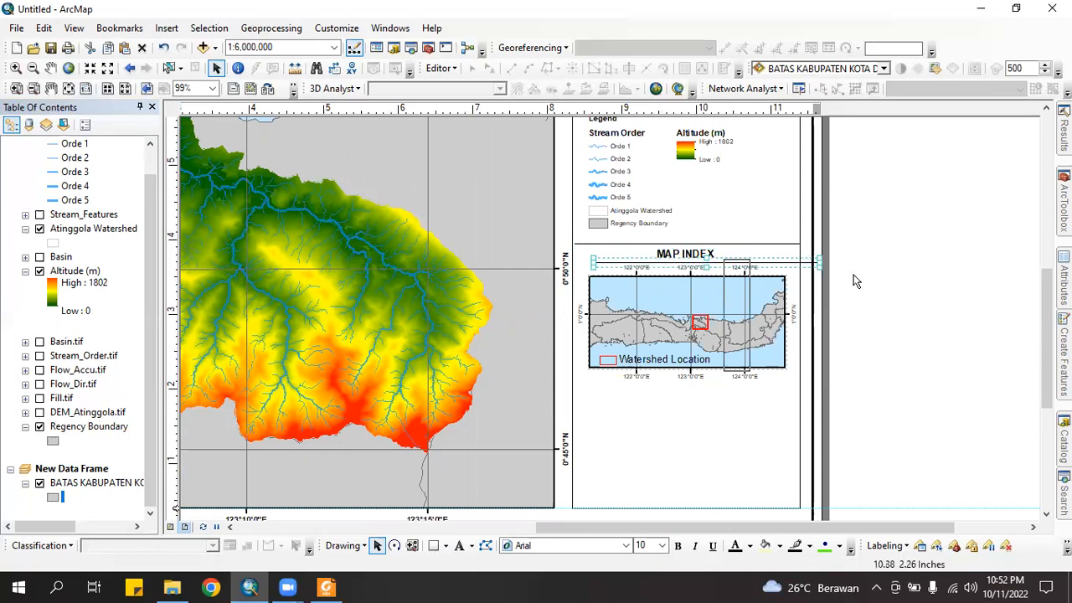
drag(797, 262, 776, 385)
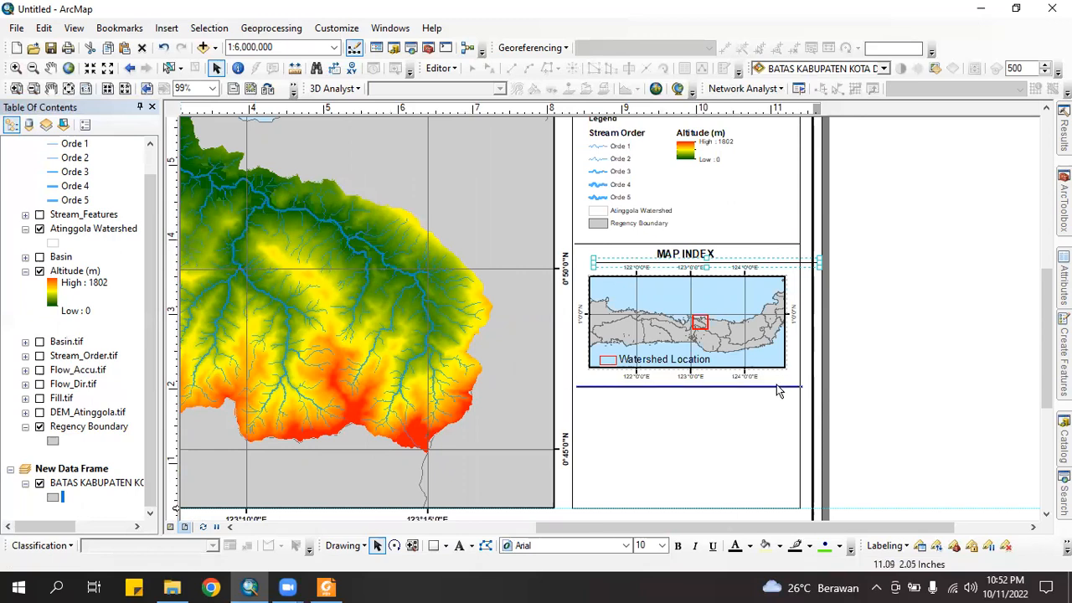
drag(772, 385, 769, 384)
click(658, 402)
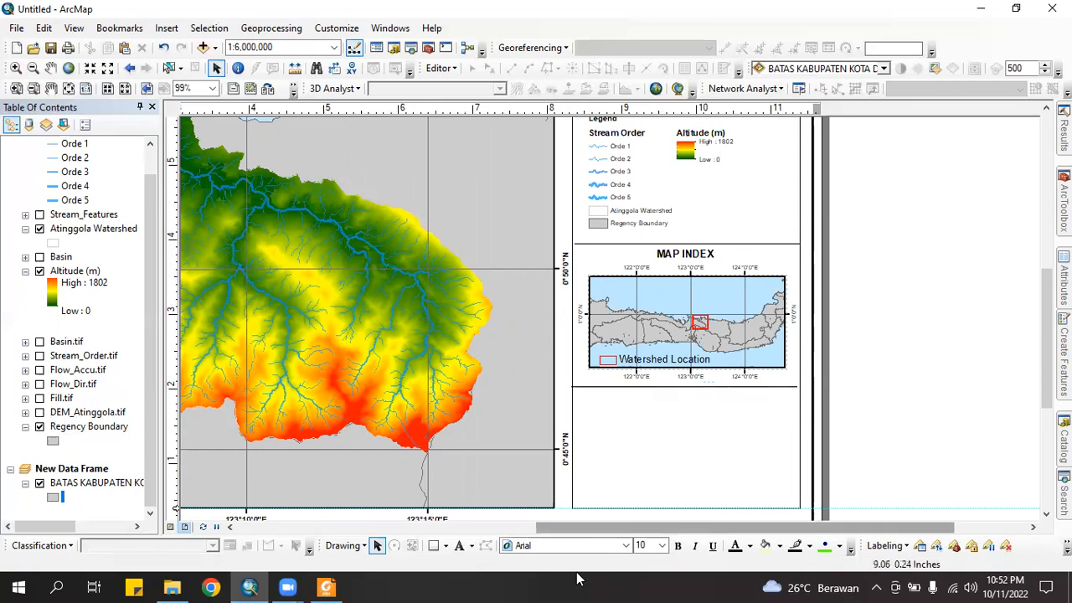
Add a 'Source' text element below the new divider line
click(460, 545)
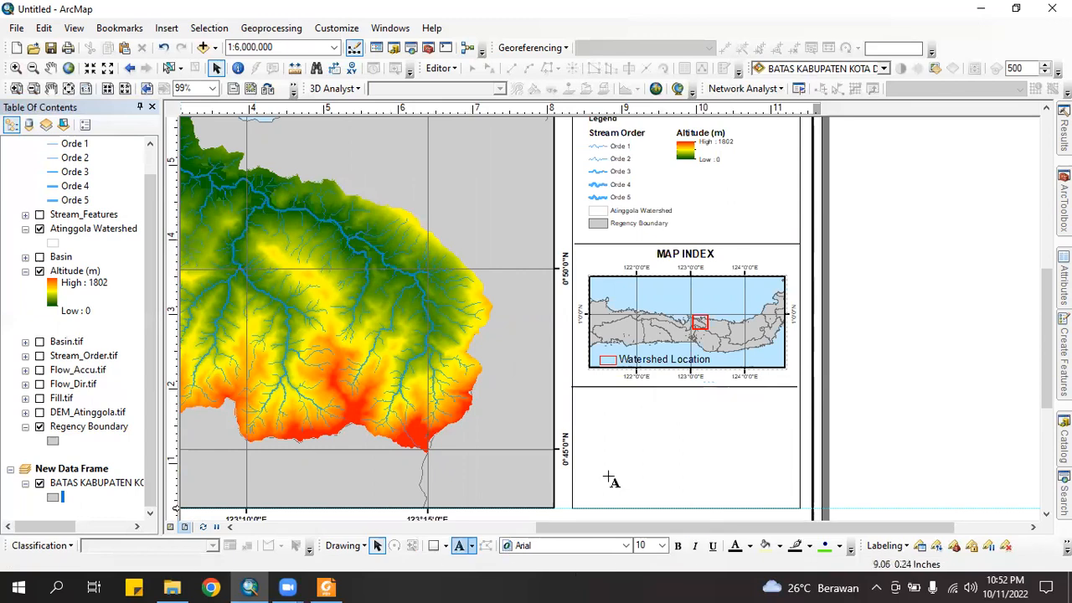
click(592, 404)
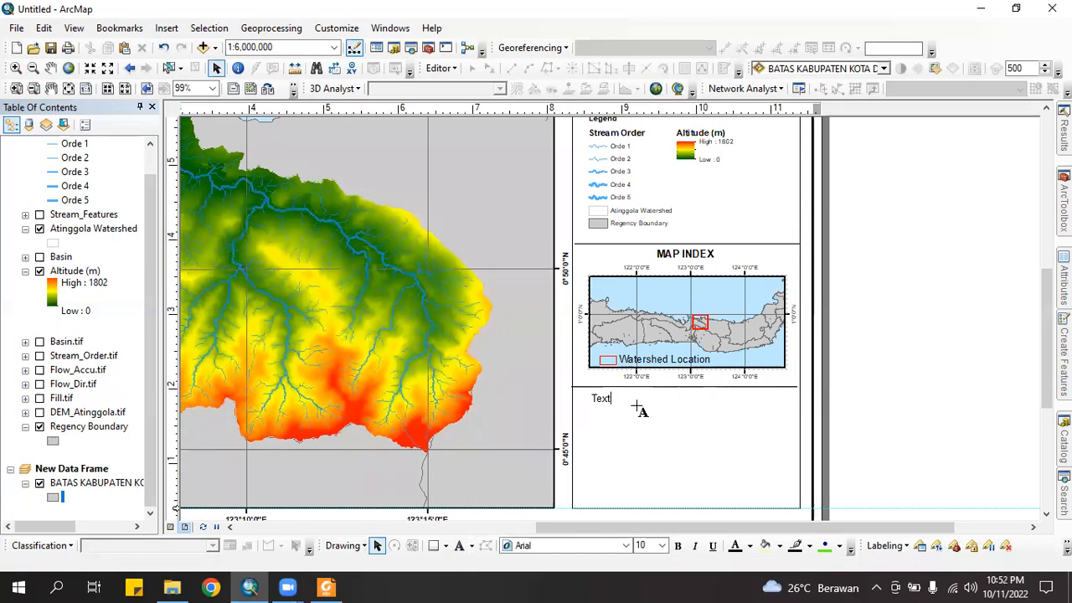
text(Source :)
key(Return)
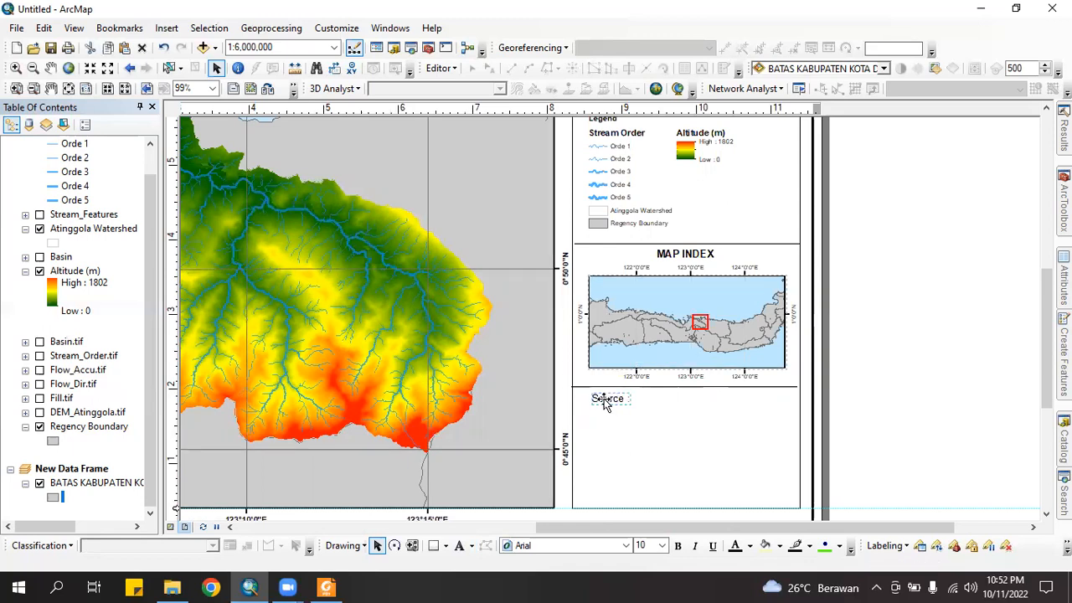
Add '1. Map of RBI Regency Boundary Scale 1 : 50.000' and '2. Digital Elevation Model (DEM)' under Source
double_click(607, 401)
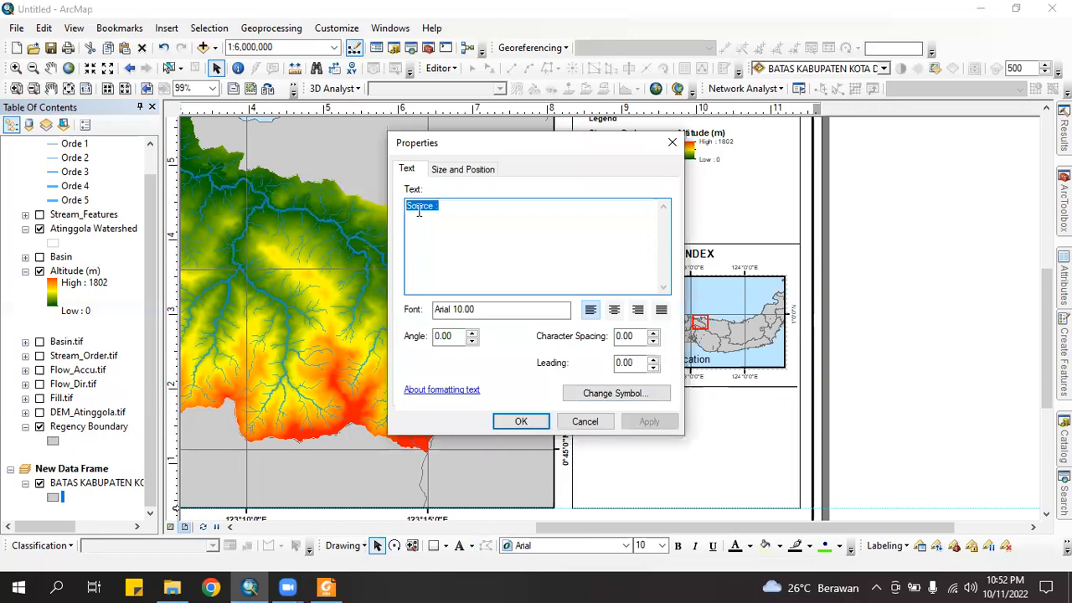
click(484, 215)
key(Return)
text(1)
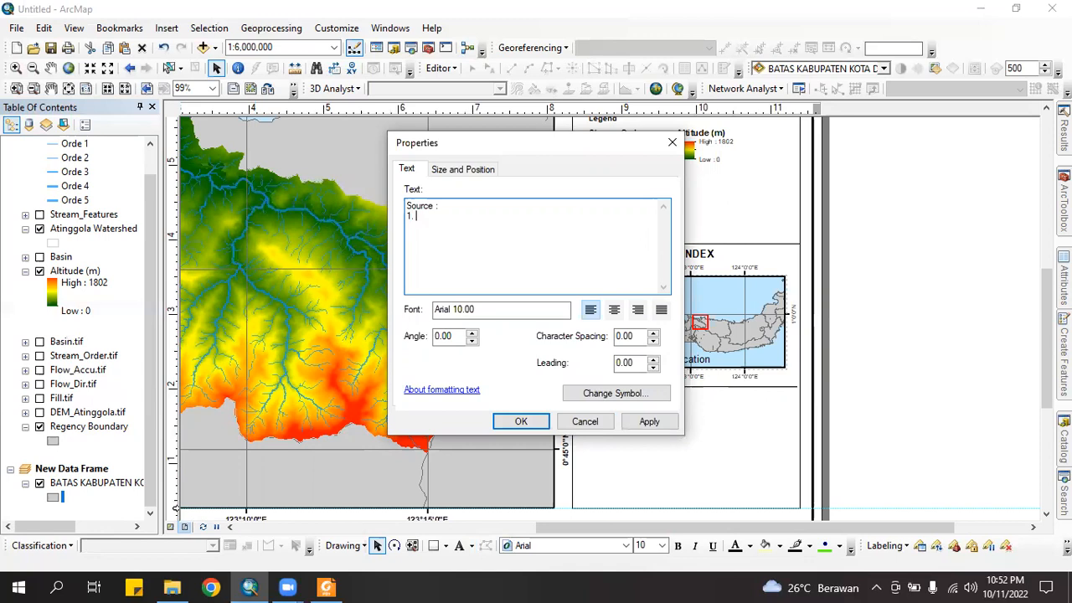
text(. Ma)
text(p of R)
text(Rege)
text(ncy Bpun)
key(BackSpace)
key(BackSpace)
text(oundary S)
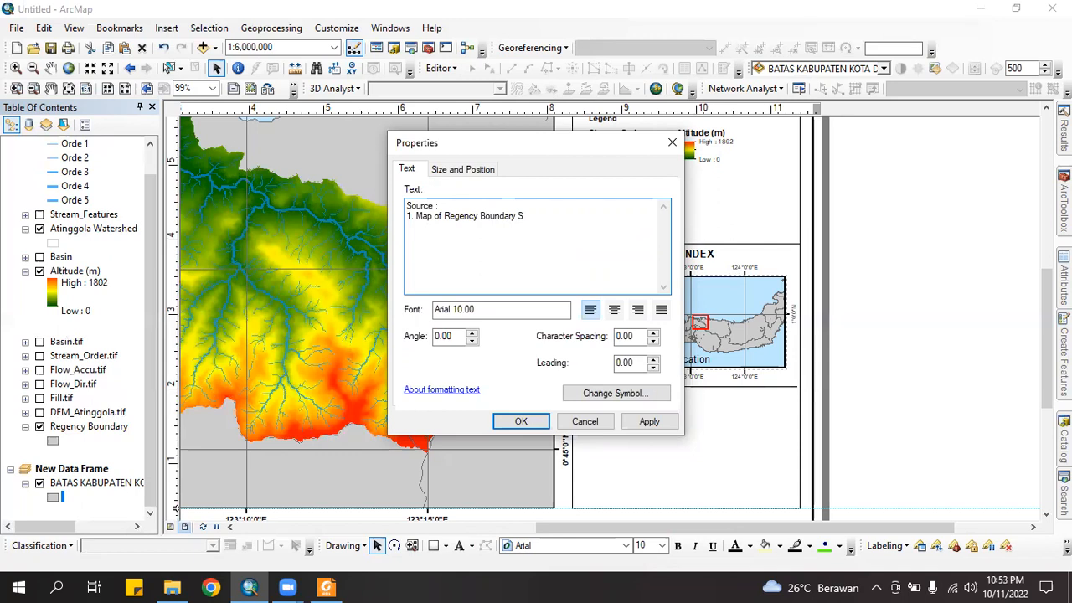
text(RBI )
text(cale)
text(1 : 50.000 )
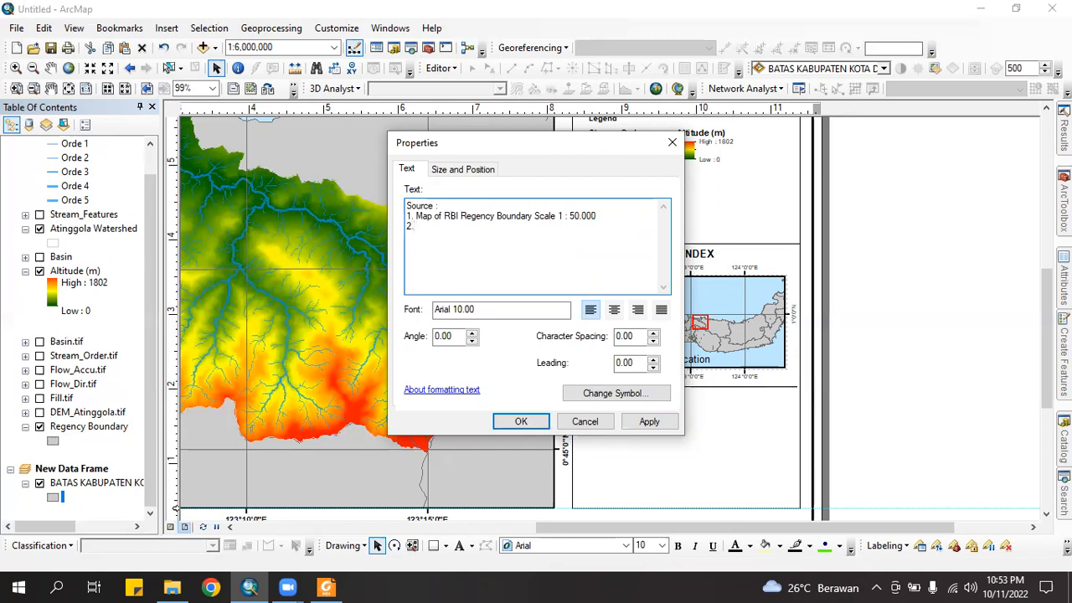
text(2. Digital Elevation Model ()
text(DEM)
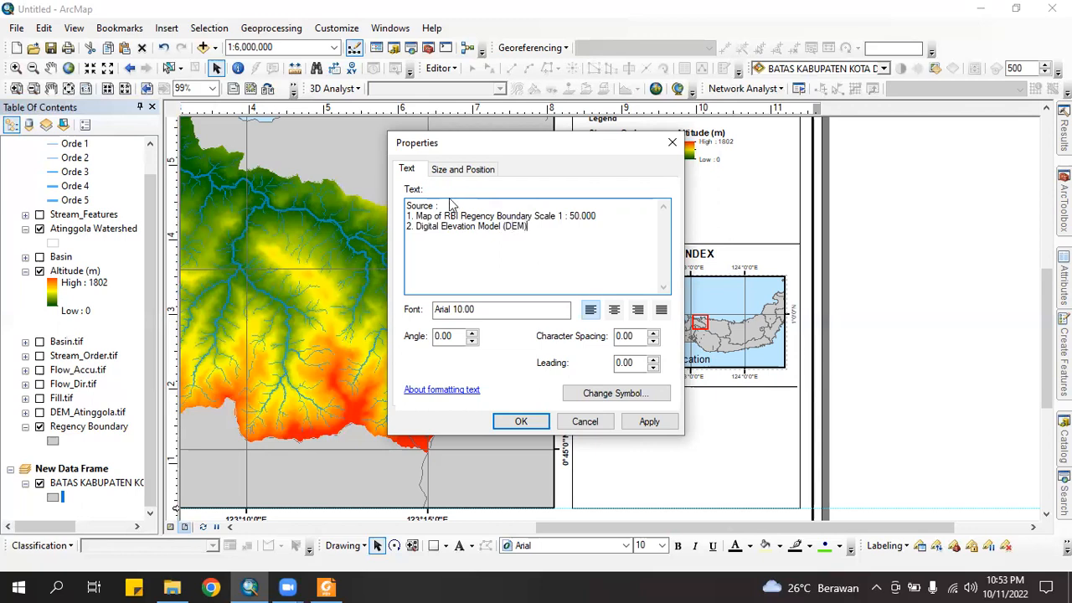
click(521, 422)
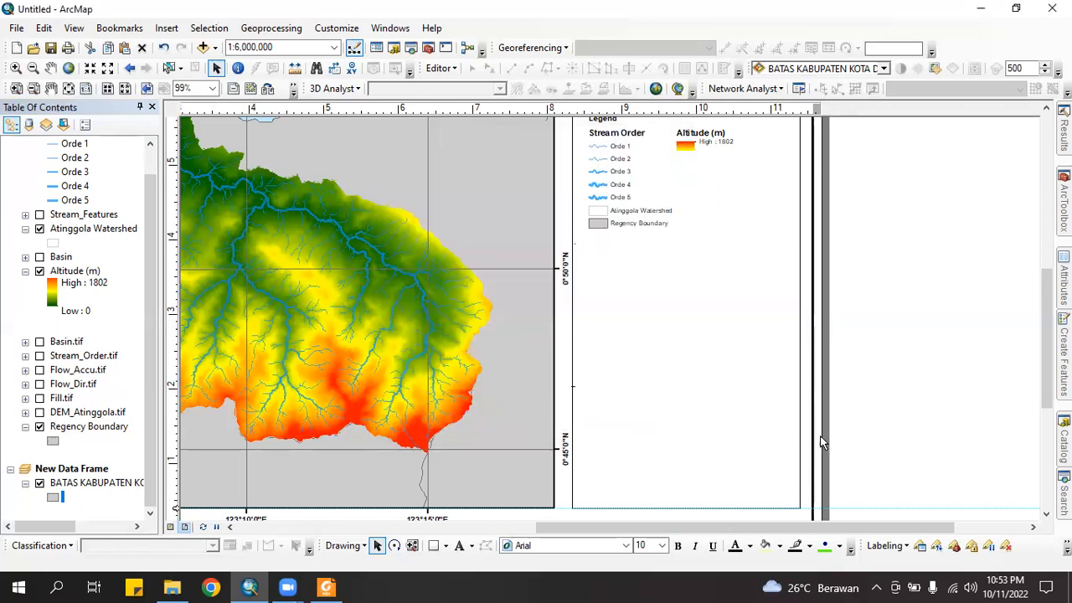
Set the source note to font size 7 and move it up under the map index
drag(685, 397, 686, 428)
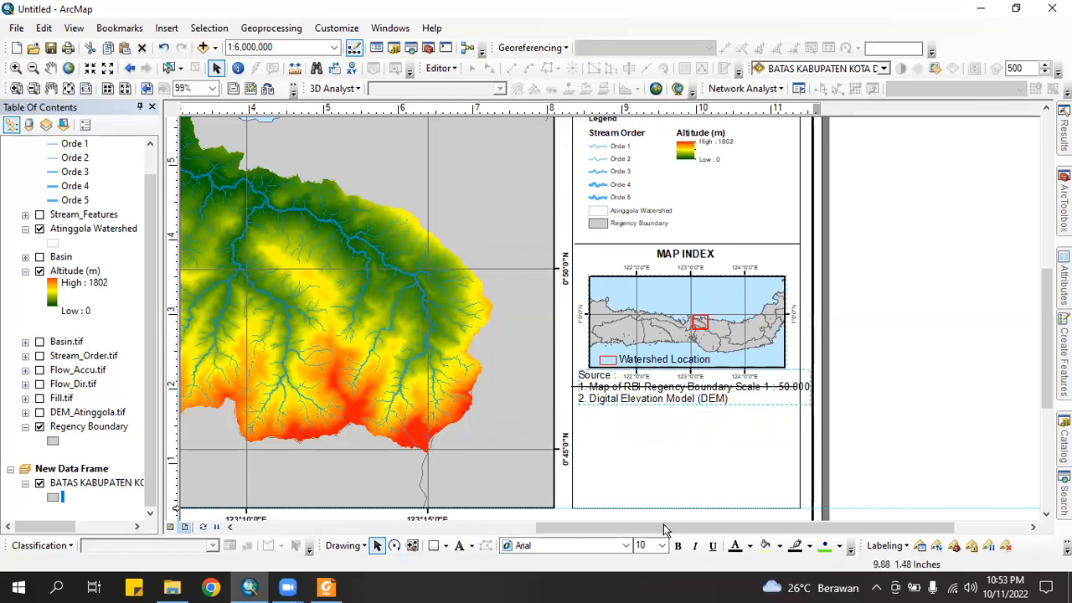
click(661, 545)
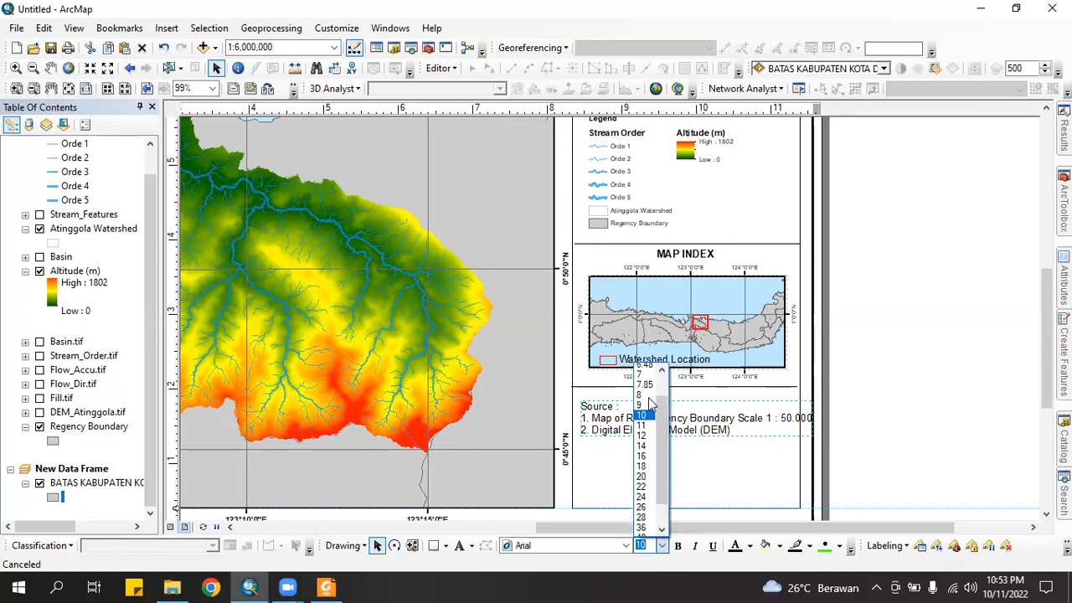
click(639, 398)
text(7)
key(Return)
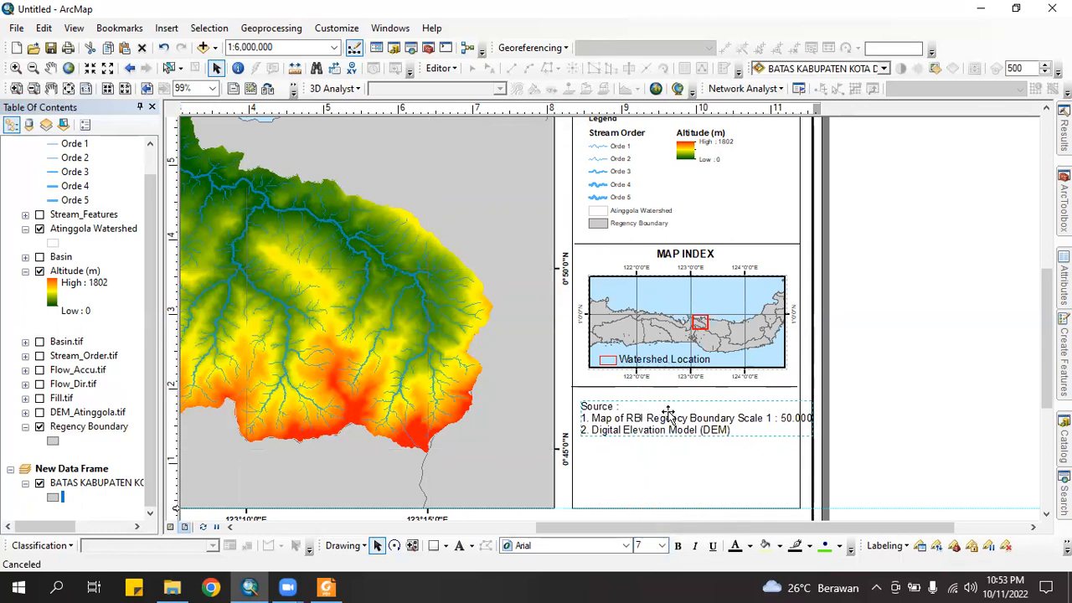
drag(648, 422, 649, 408)
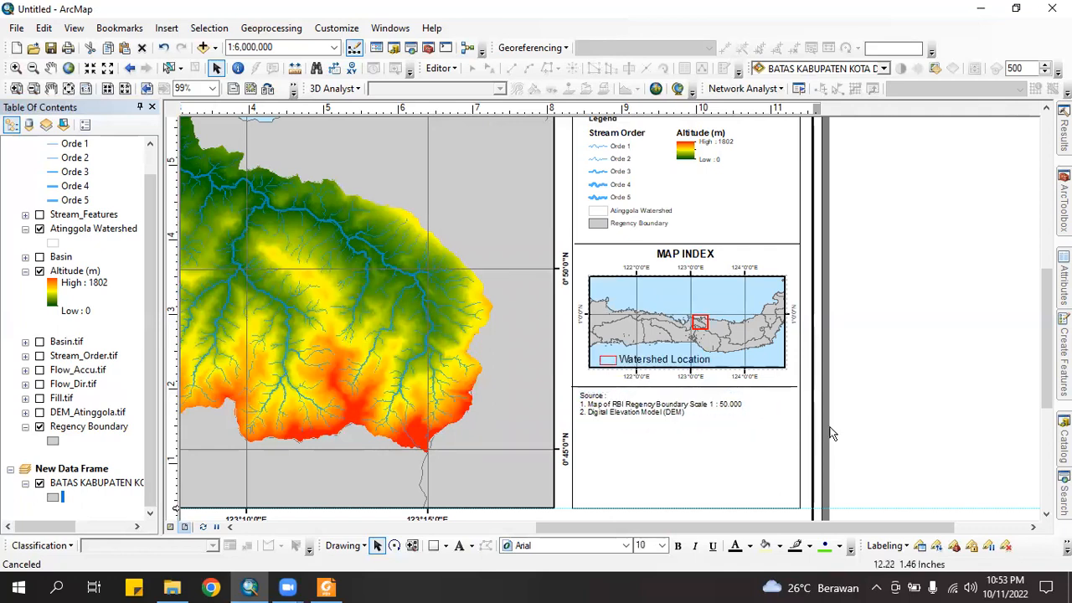
Paste another divider line below the source note
click(634, 388)
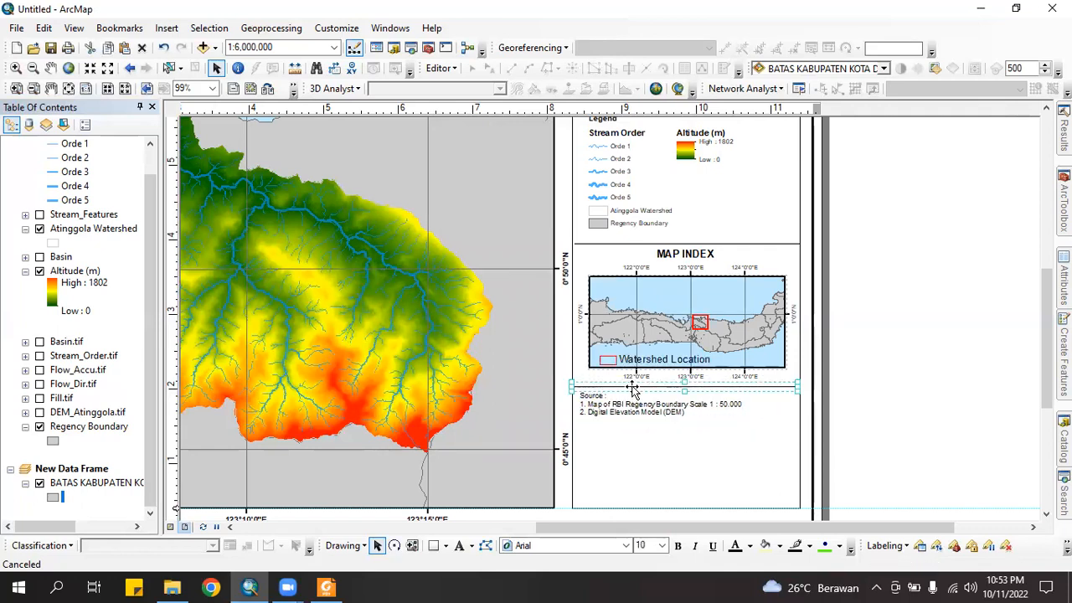
key(ctrl+v)
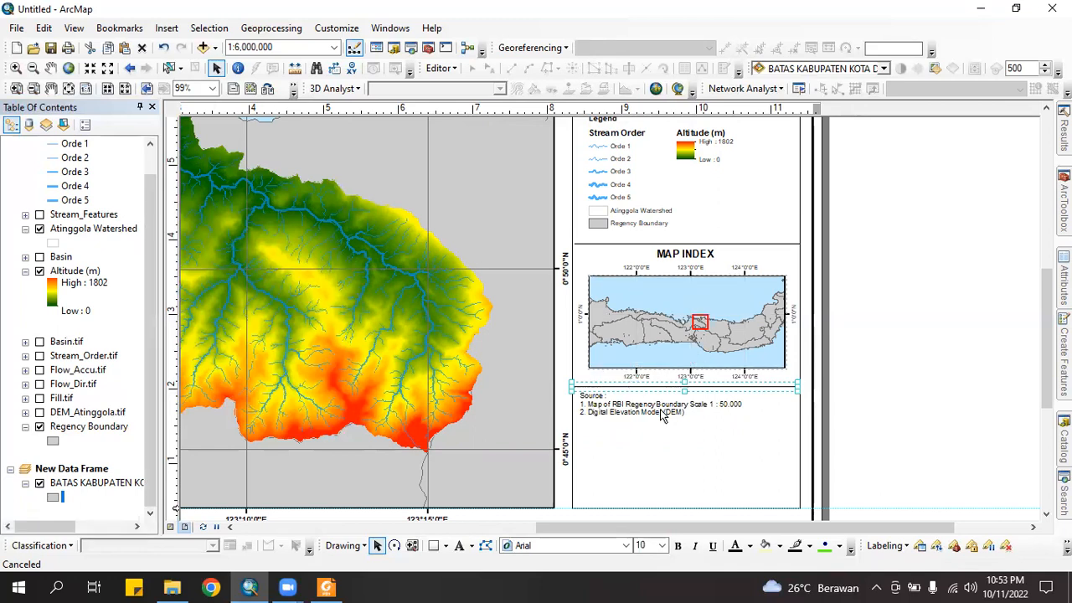
drag(664, 405, 646, 425)
click(911, 426)
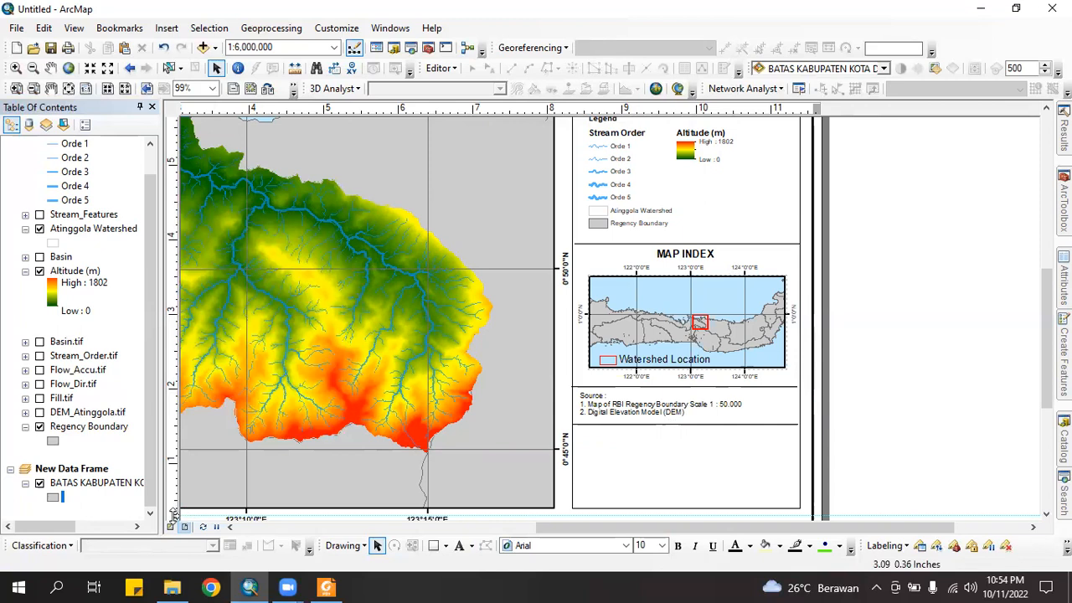
Clear all layout guides and add a 'by' text element in the bottom panel
right_click(175, 514)
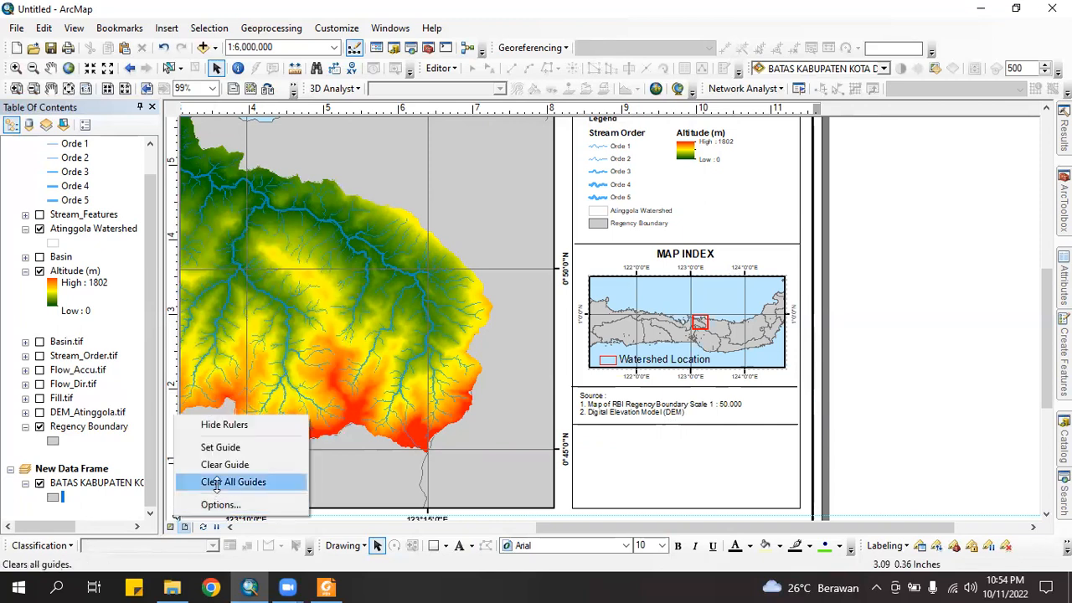
click(216, 483)
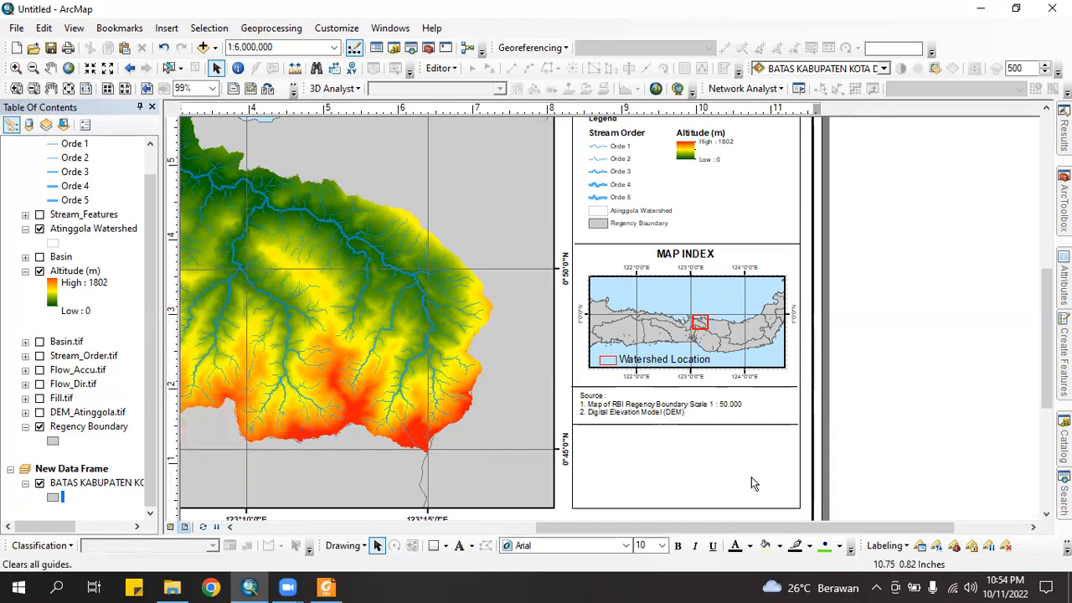
click(459, 546)
click(678, 467)
key(BackSpace)
key(Return)
text(by)
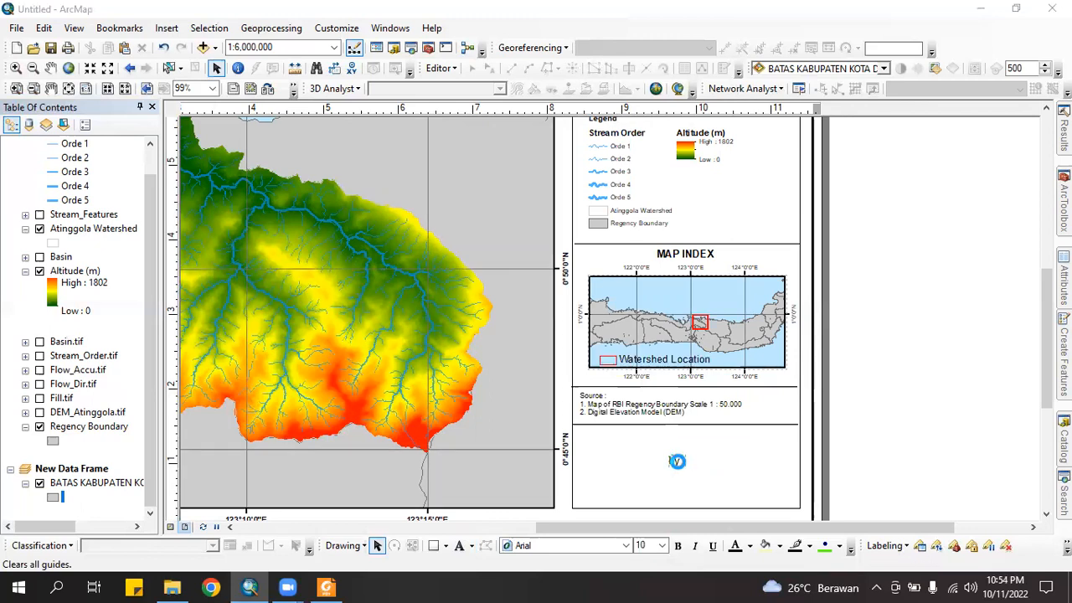
Change the credit to 'by :' followed by the author's name and ID number
double_click(676, 461)
click(490, 208)
key(Return)
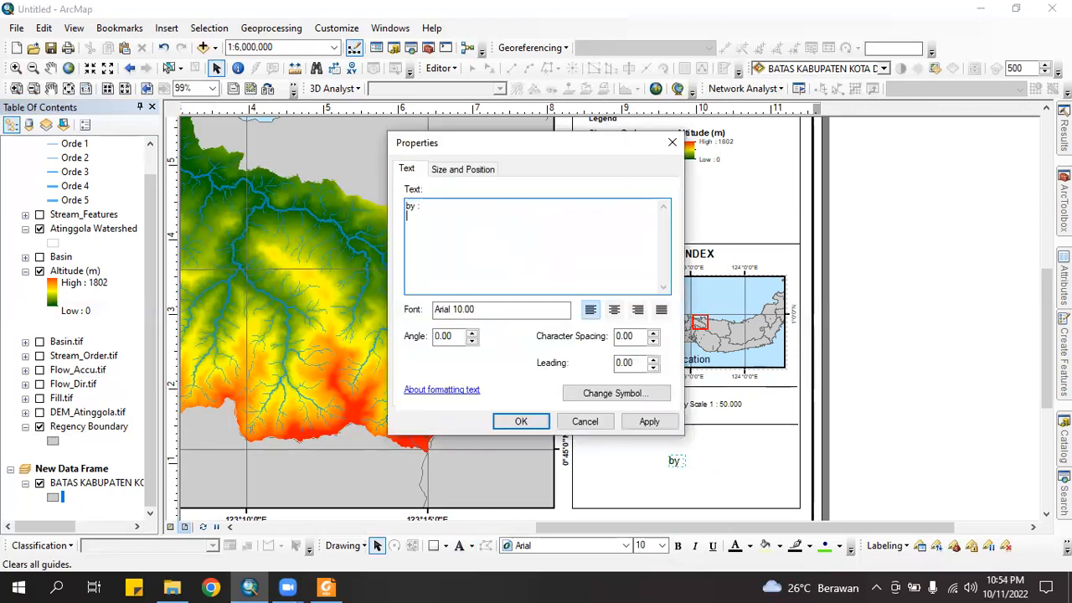
key(Return)
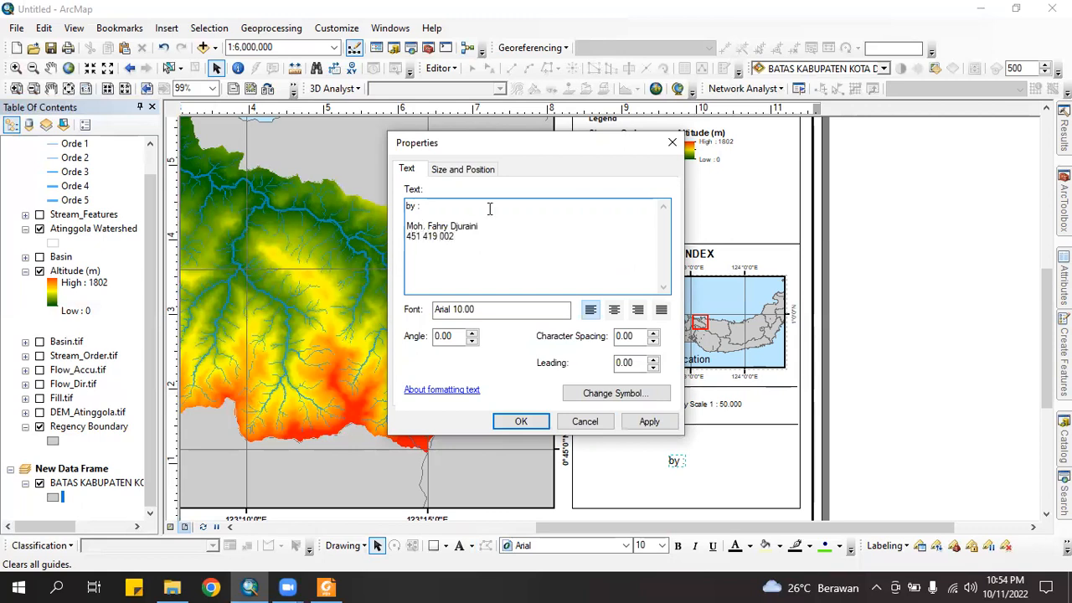
click(520, 421)
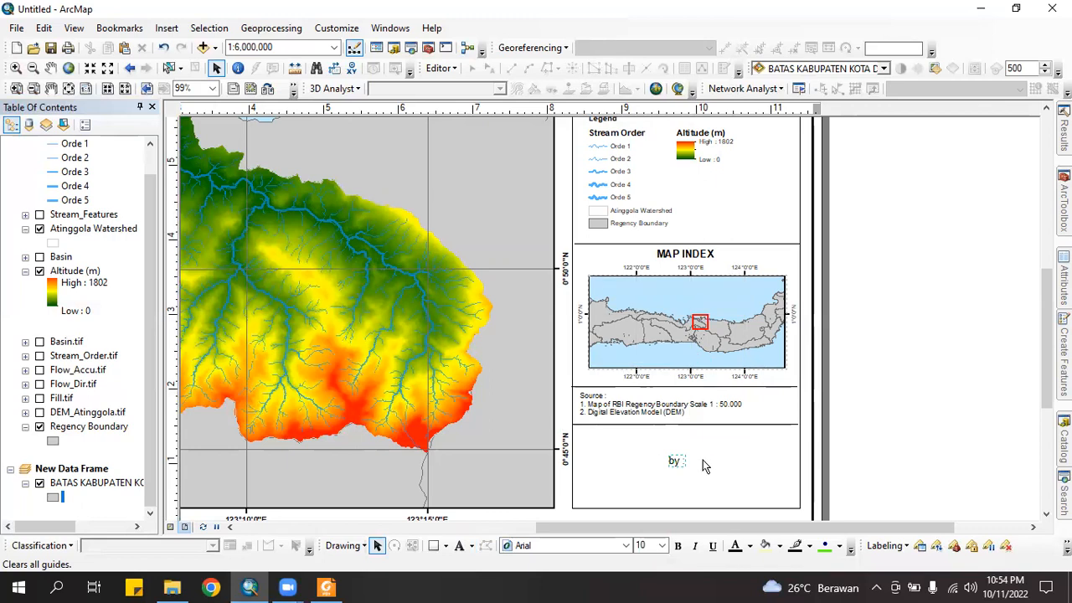
Select the author credit block in the side panel and shift it slightly left
click(715, 442)
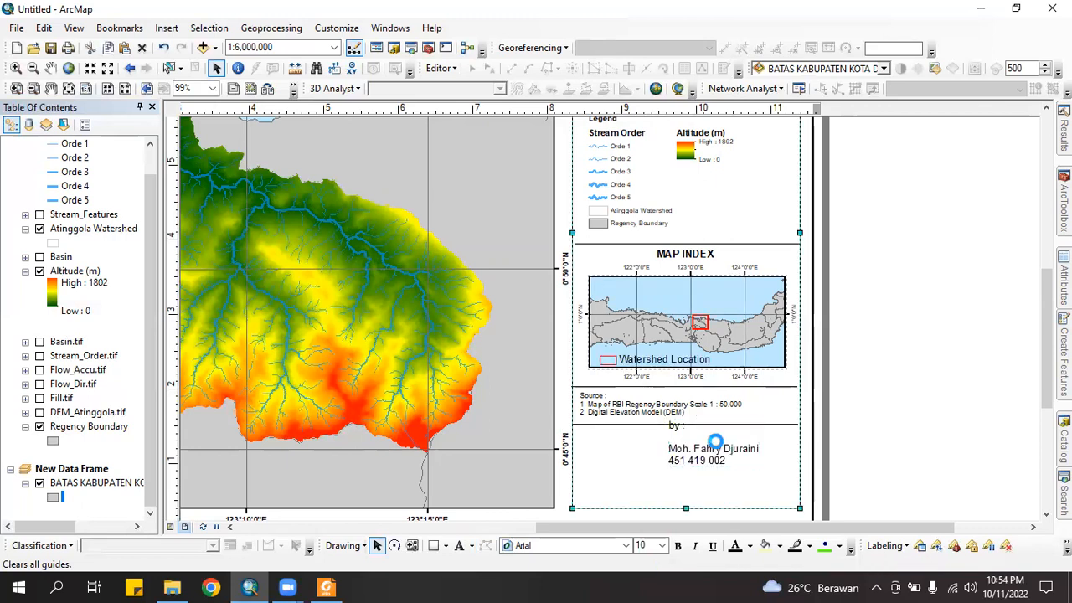
double_click(716, 442)
click(620, 312)
click(563, 419)
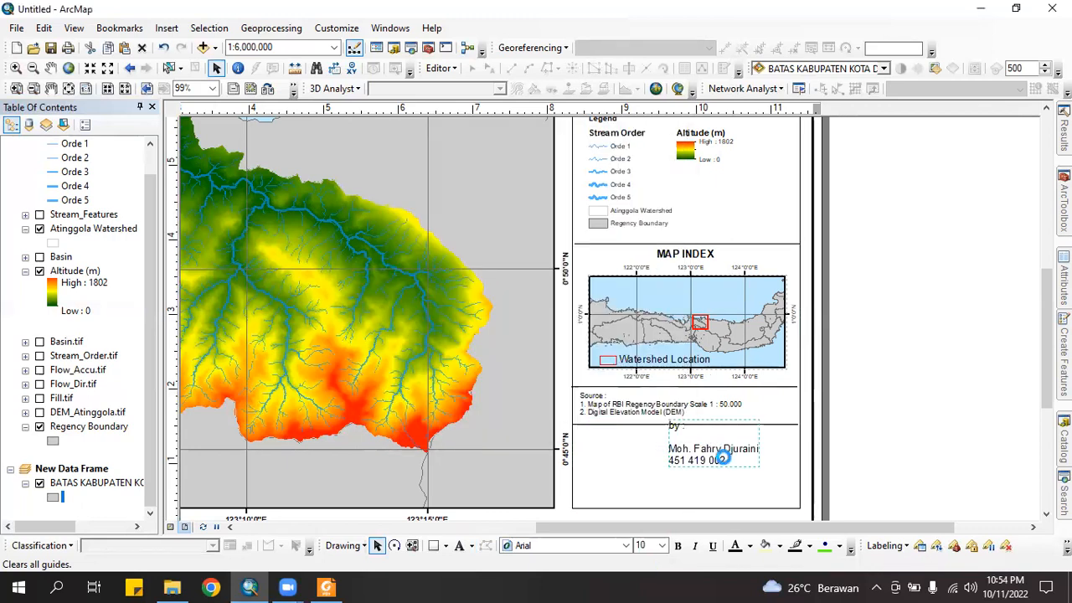
mouse_move(737, 457)
mouse_down()
mouse_move(691, 457)
mouse_move(718, 492)
mouse_move(711, 501)
mouse_up()
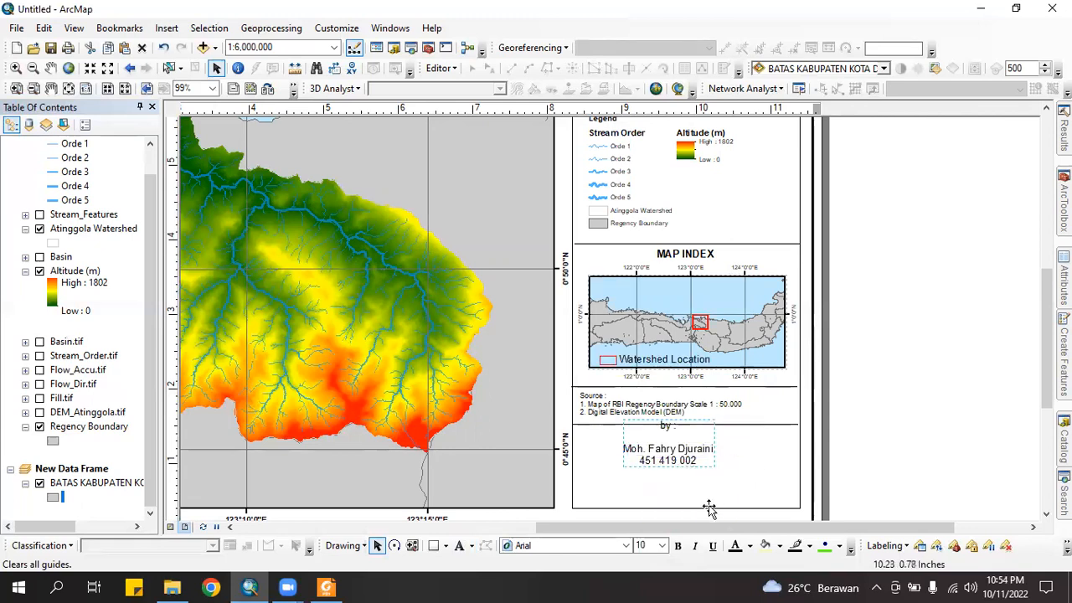
Format the author credit text as bold 8-point Tahoma
click(662, 545)
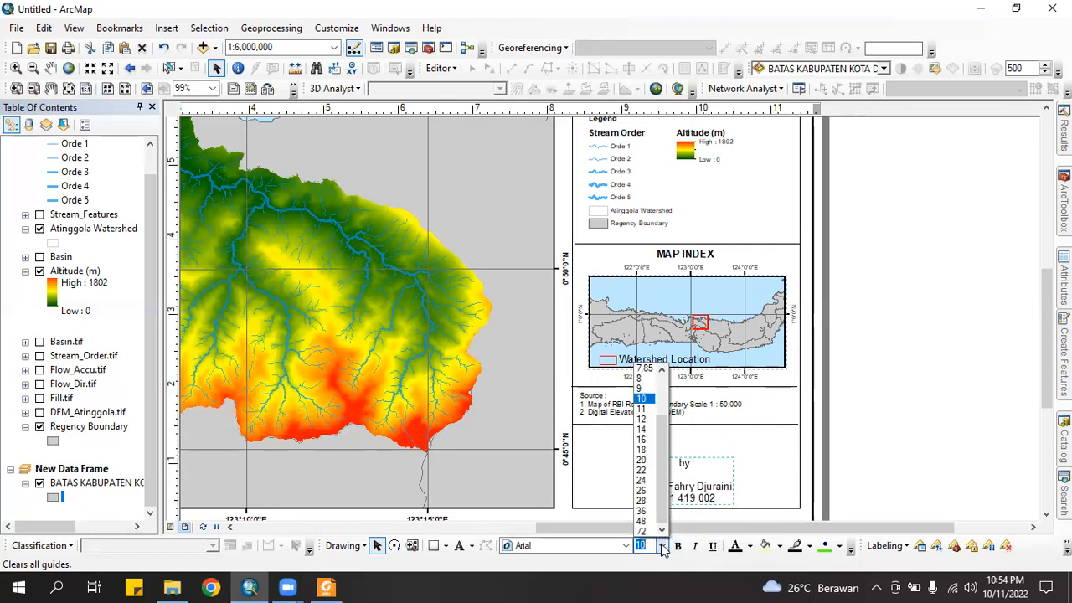
click(640, 379)
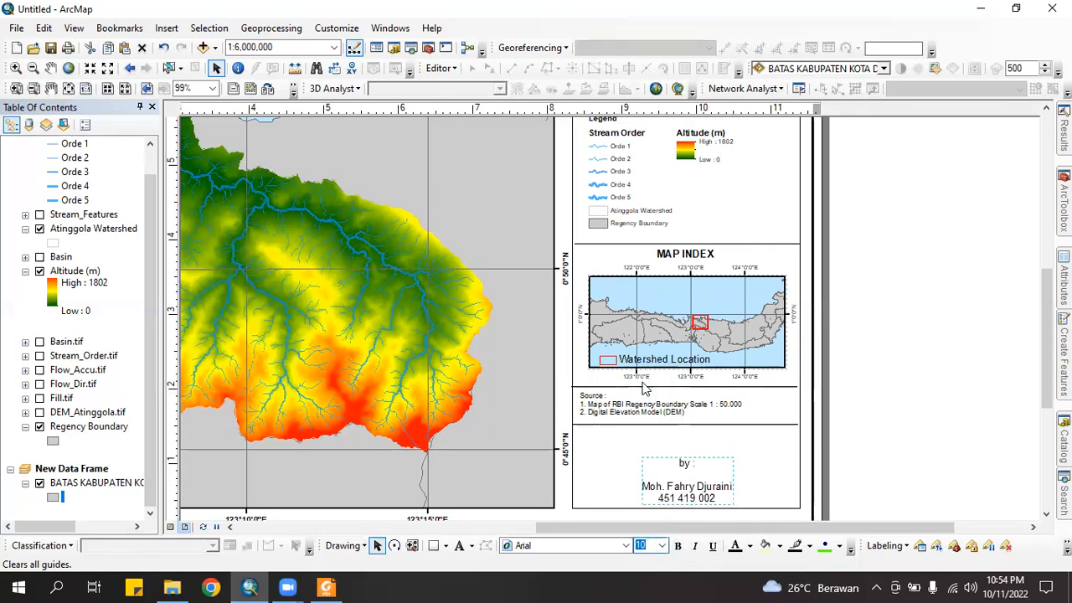
click(608, 546)
key(t)
click(546, 408)
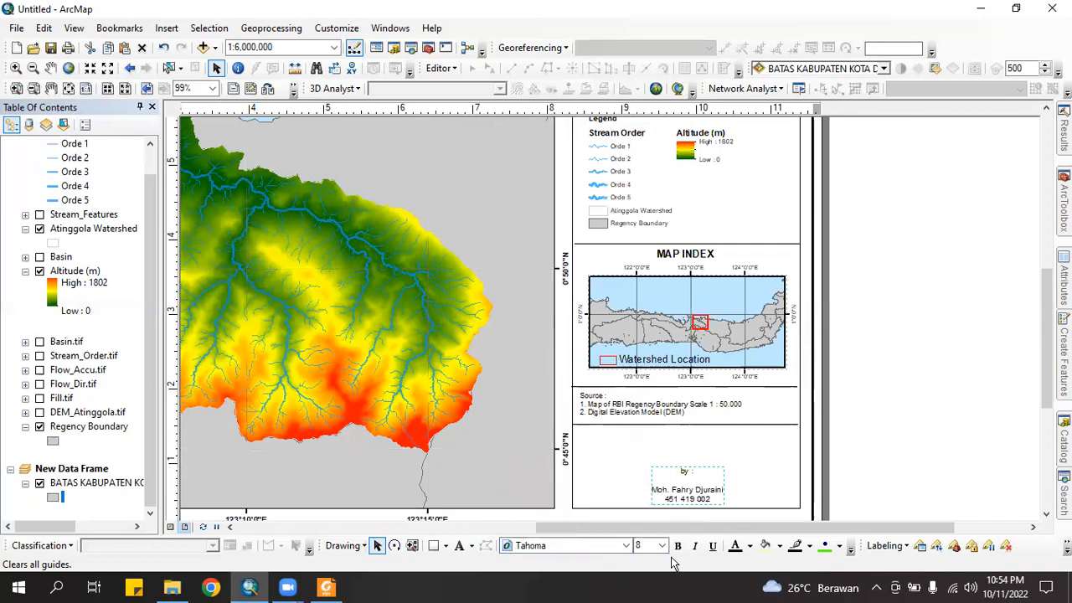
click(678, 546)
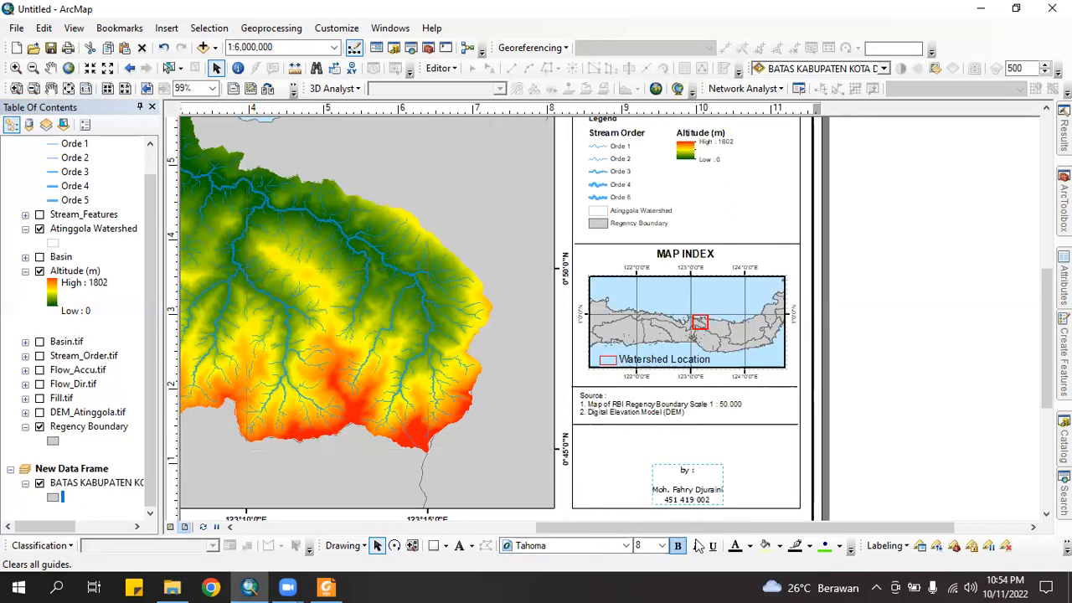
click(891, 460)
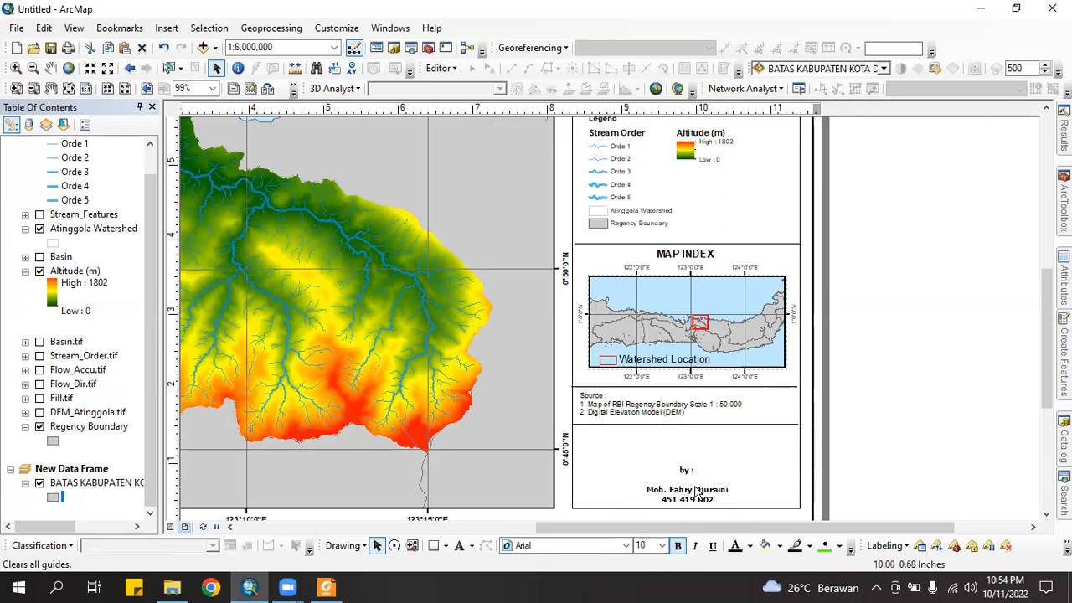
click(697, 494)
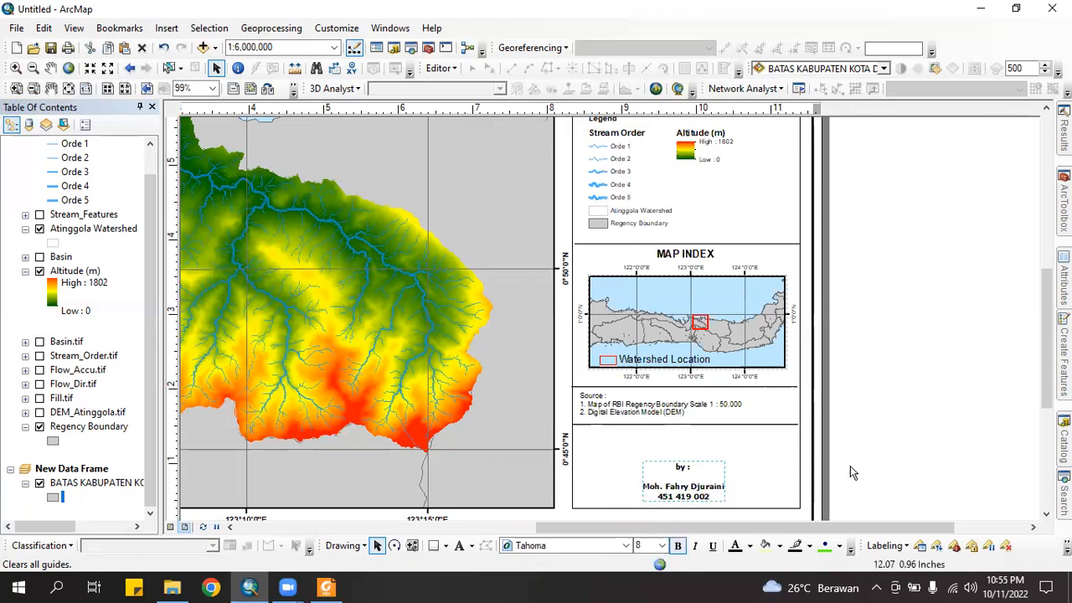
click(680, 453)
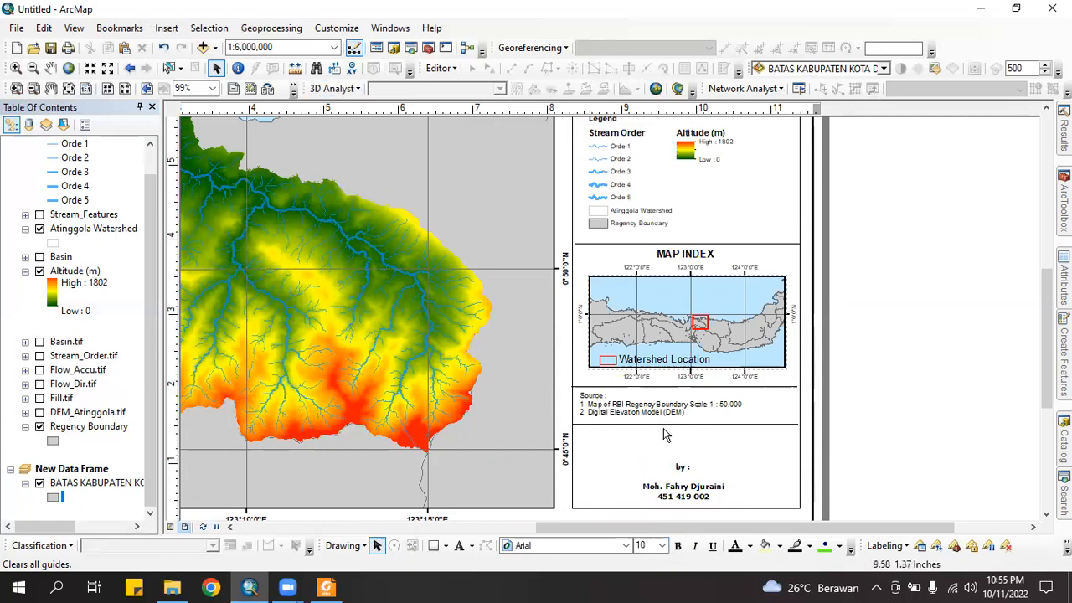
click(173, 28)
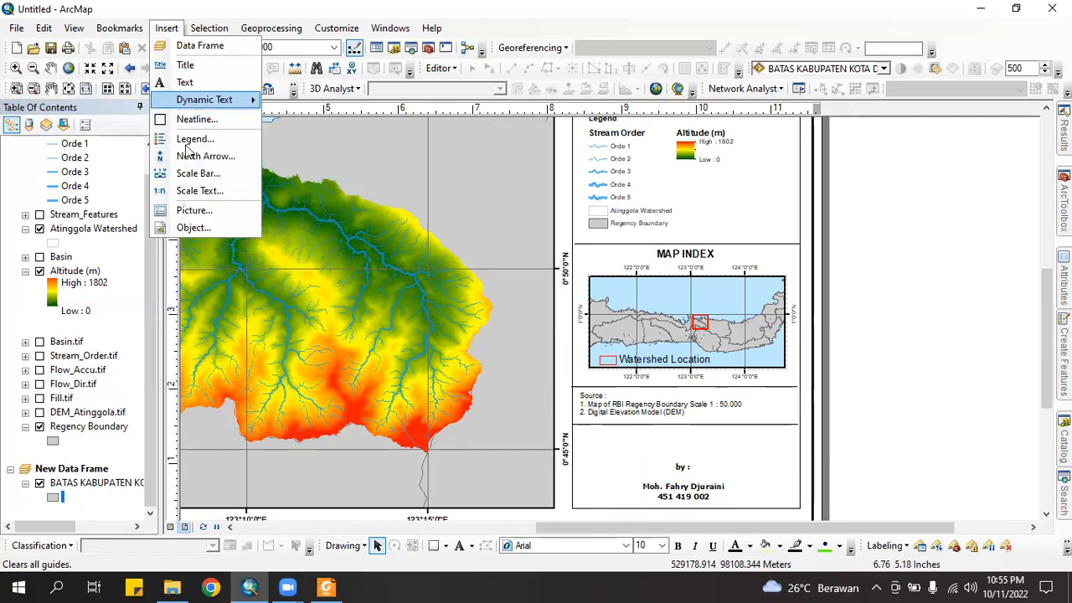
Start inserting a picture and browse to This PC > Downloads
click(190, 216)
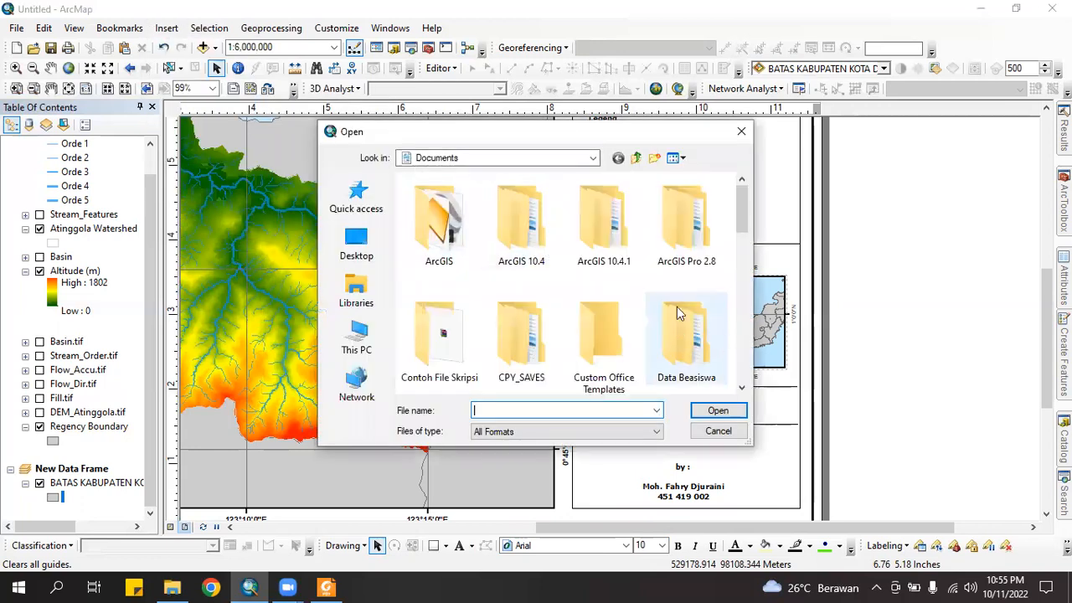
scroll(677, 310, down, 6)
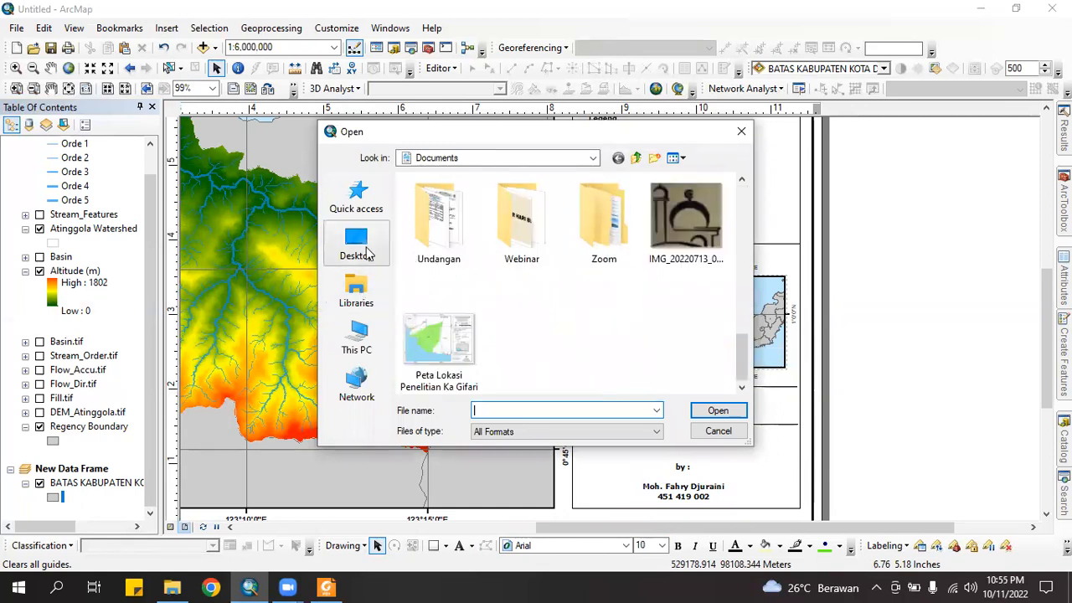
click(358, 339)
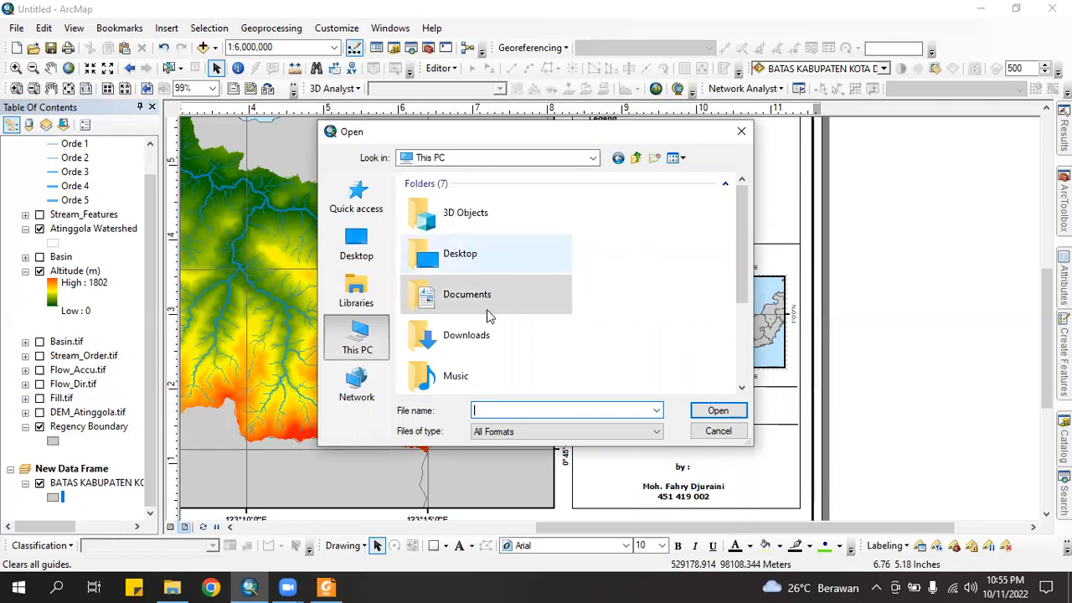
double_click(490, 336)
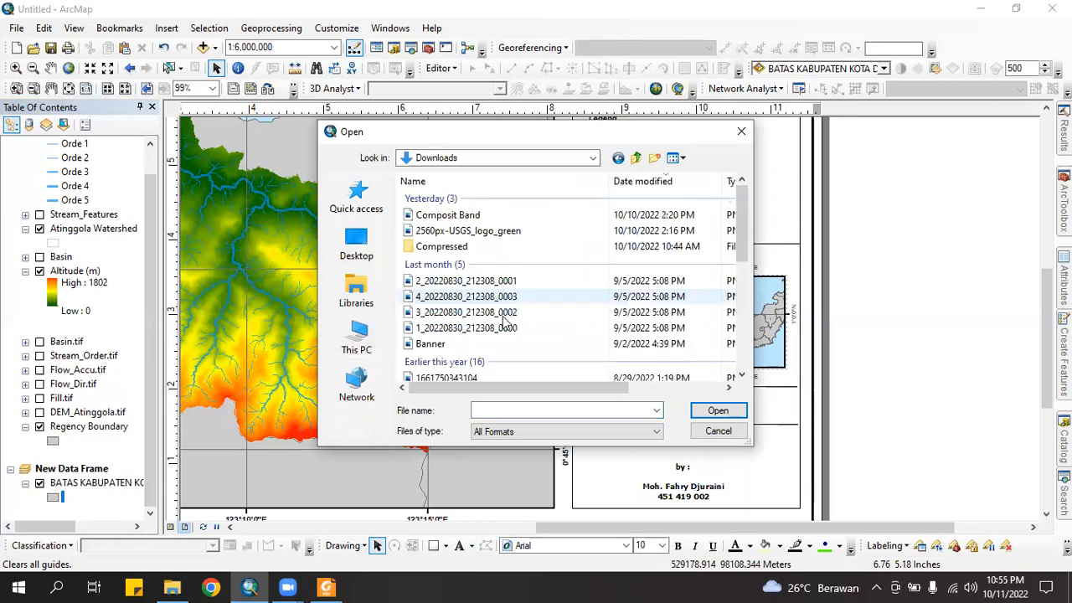
Show Downloads as medium icons and select the 1._UNG_Warna logo image
click(684, 159)
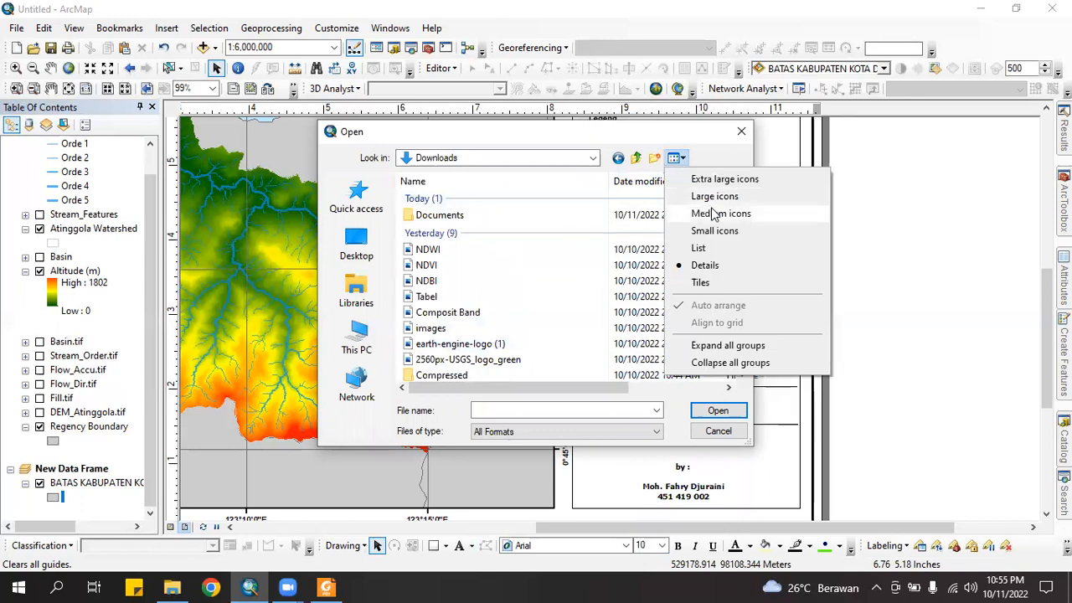
click(712, 215)
scroll(647, 295, down, 3)
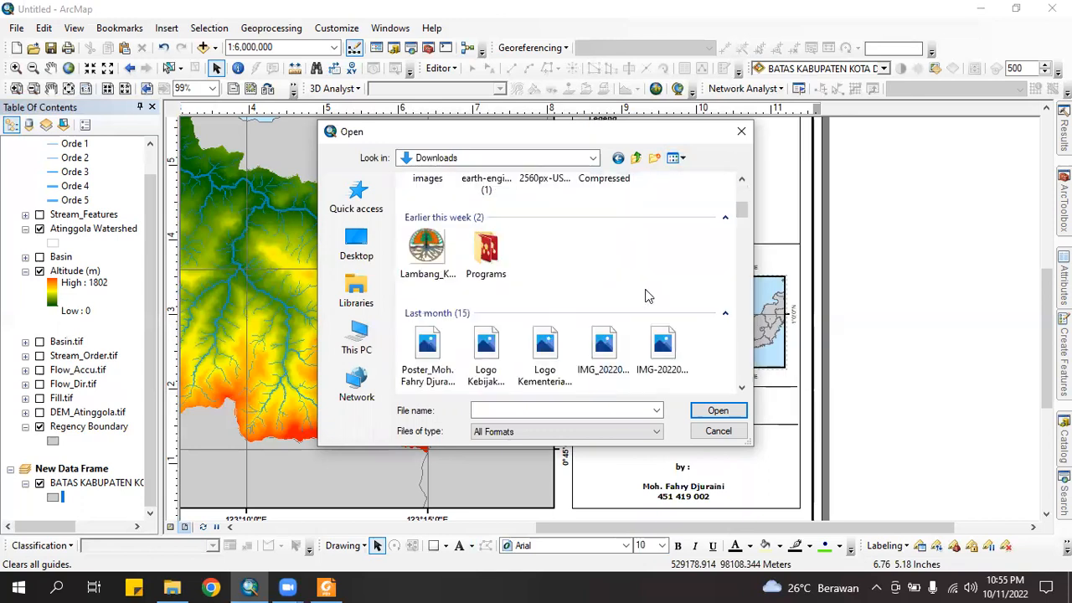
scroll(647, 295, down, 5)
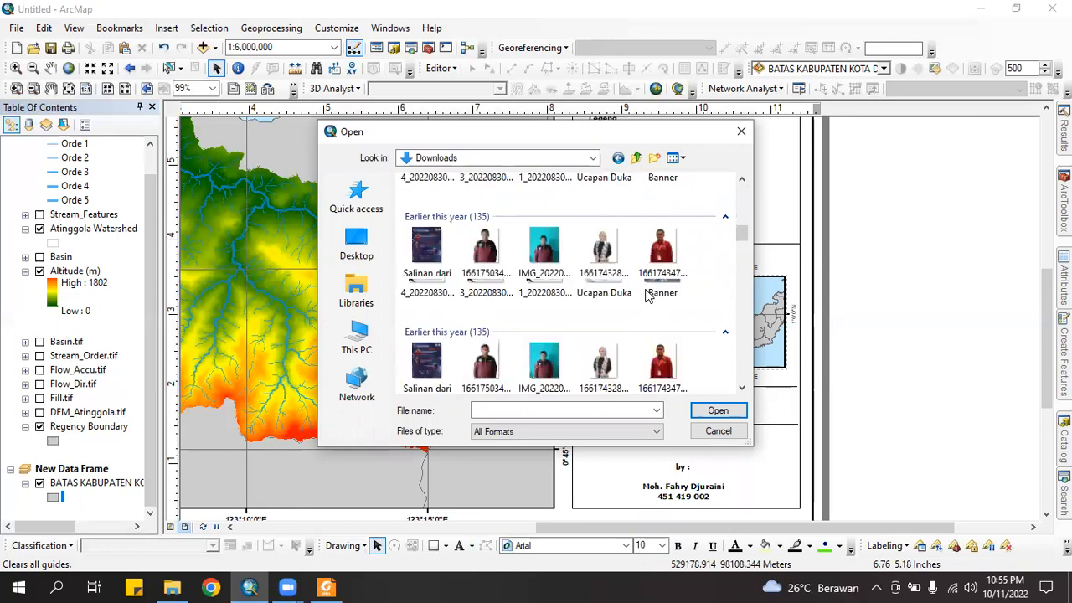
scroll(647, 295, down, 3)
scroll(647, 295, down, 3)
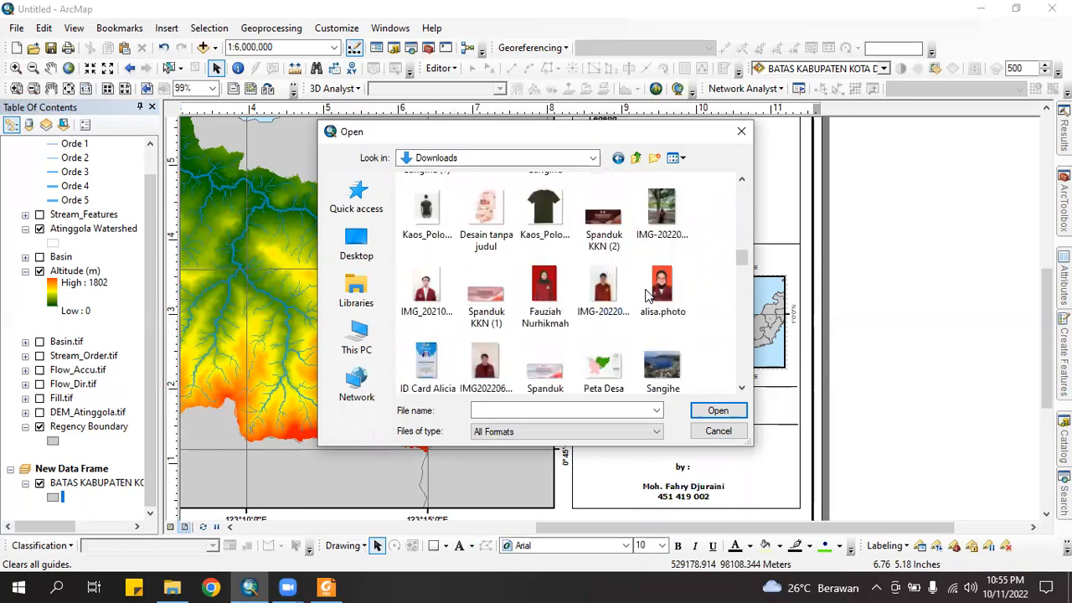
scroll(646, 295, down, 3)
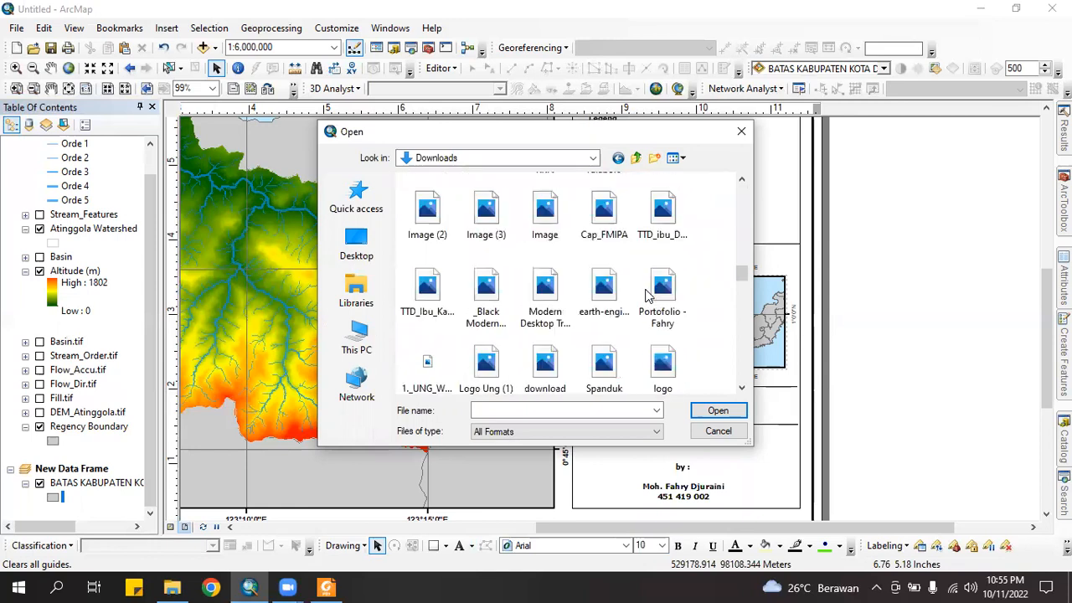
click(427, 365)
Insert the 1._UNG_Warna logo, shrink it, and place it above the 'by :' credit
click(717, 411)
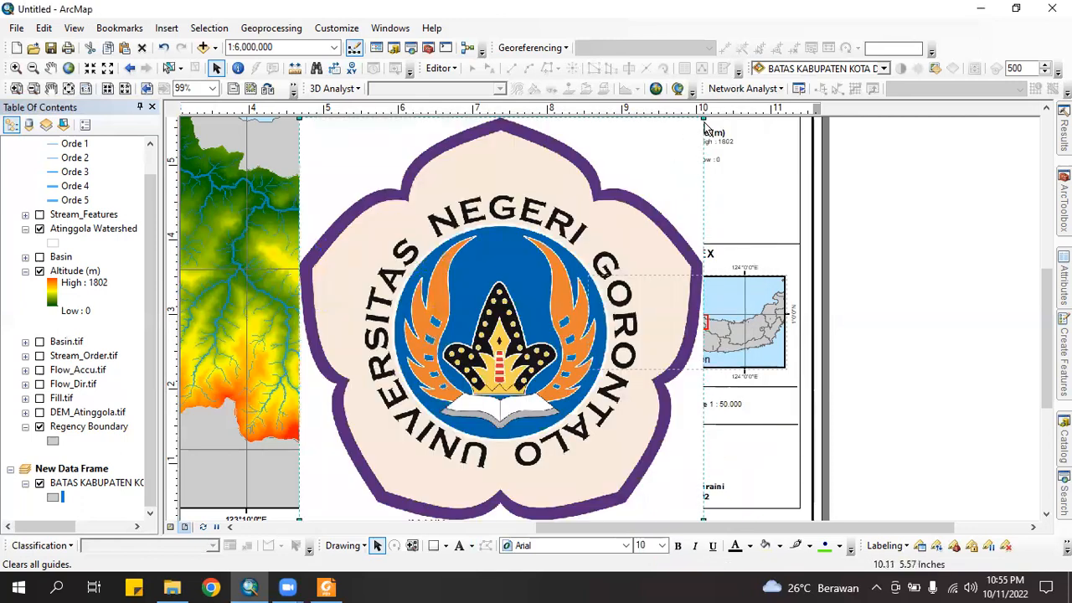
drag(704, 118, 691, 451)
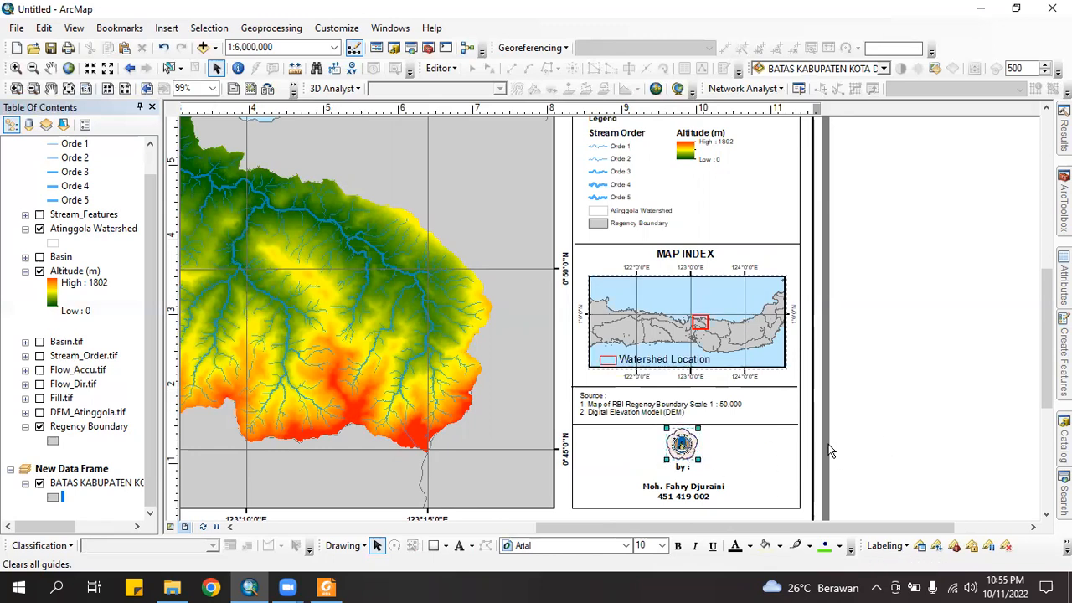
Zoom out and pan until the whole layout page with map, title, legend and index shows
scroll(651, 400, up, 2)
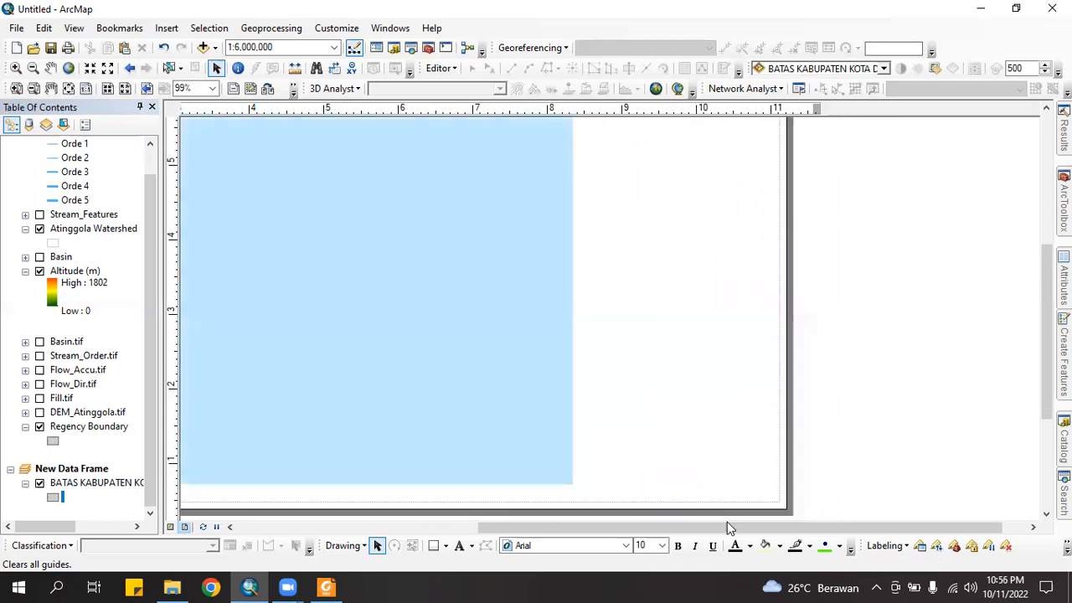
drag(725, 529, 625, 530)
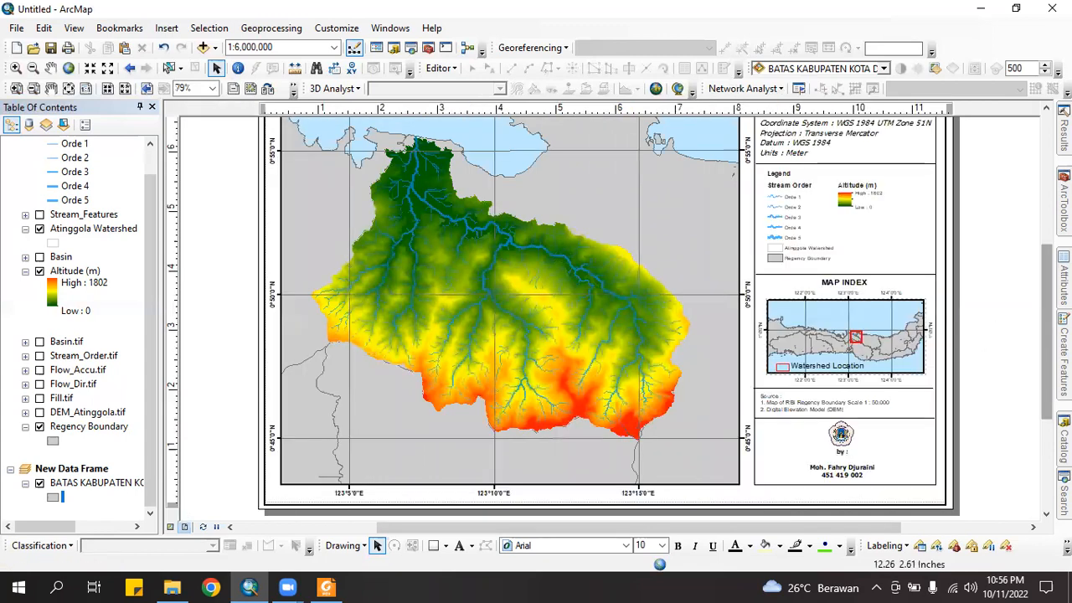
scroll(919, 281, up, 2)
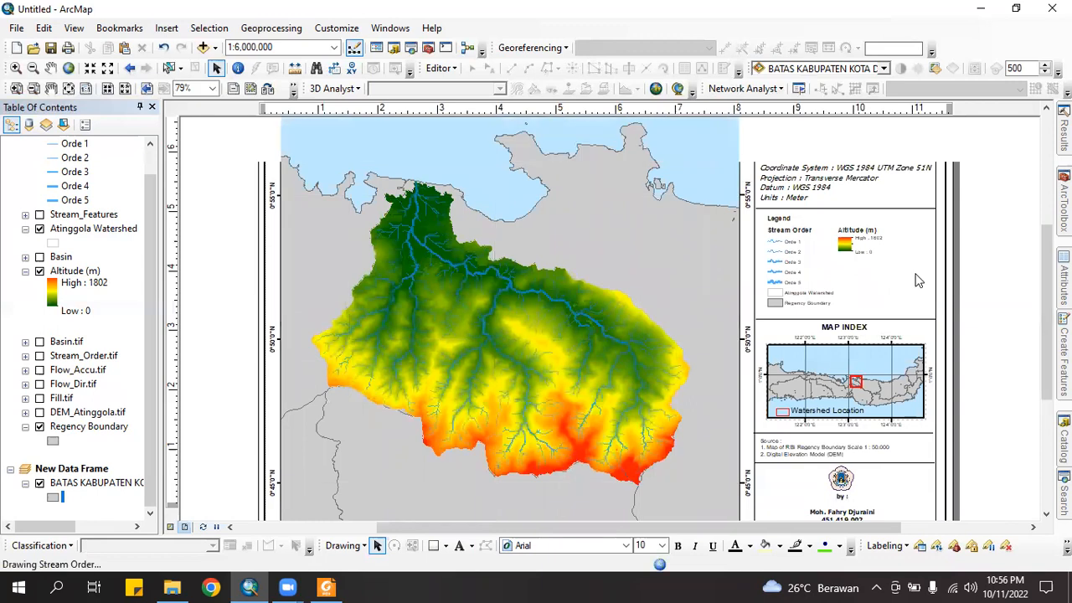
scroll(940, 288, down, 3)
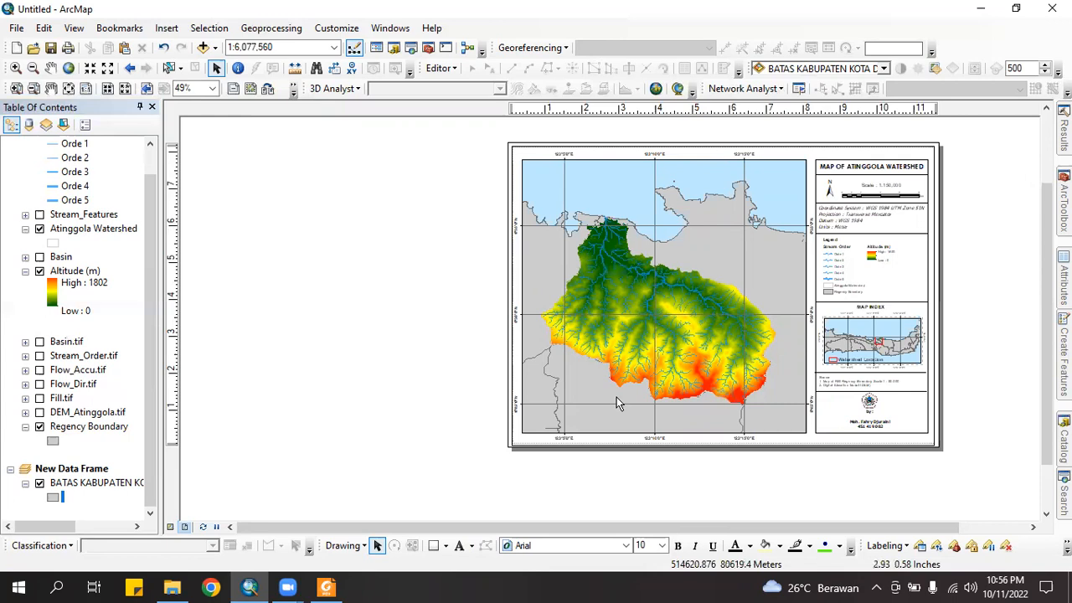
Add a 'North Bolaang Mongondow Regency' label on the grey land east of the watershed
click(460, 549)
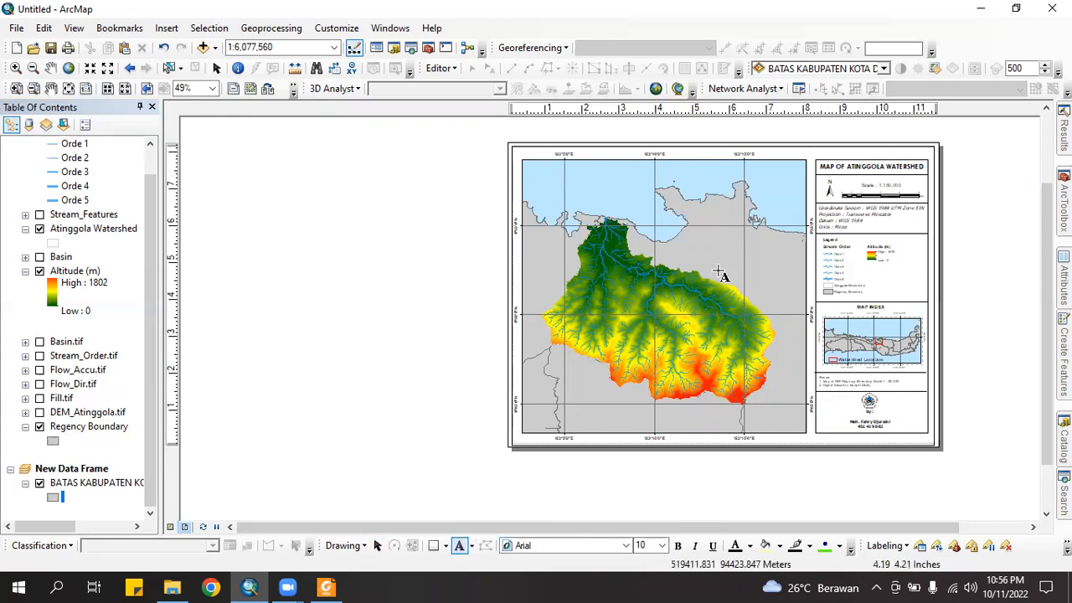
click(719, 255)
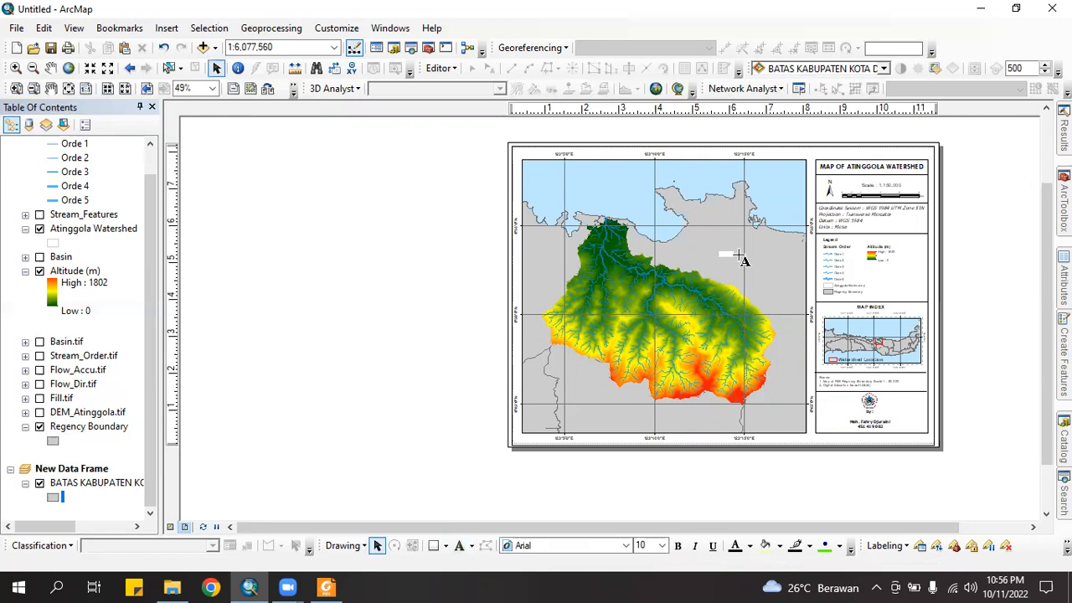
text(Sulawesi)
double_click(740, 255)
click(407, 206)
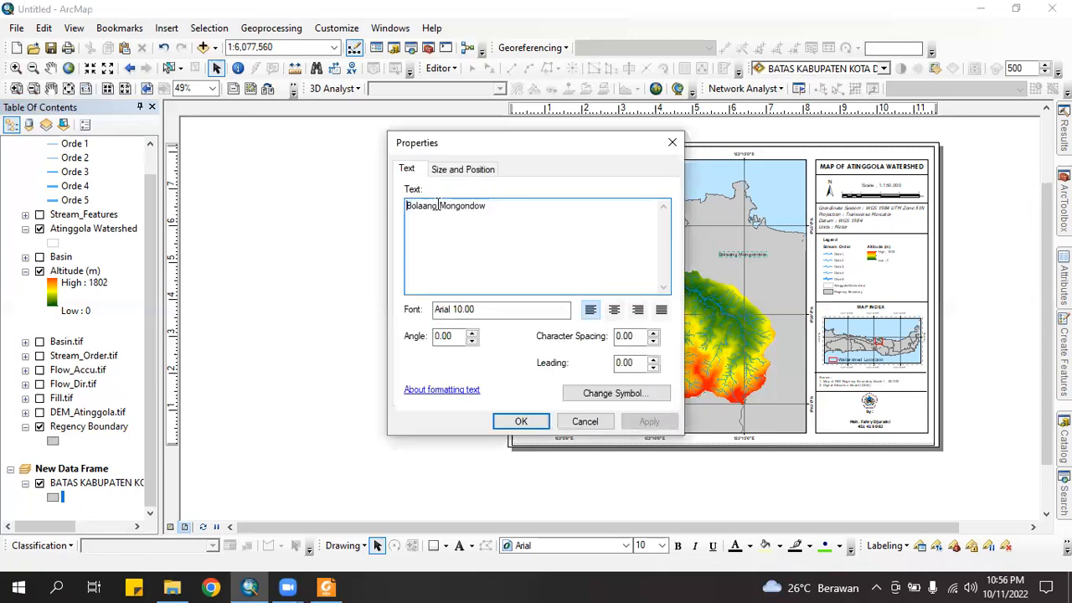
text(North)
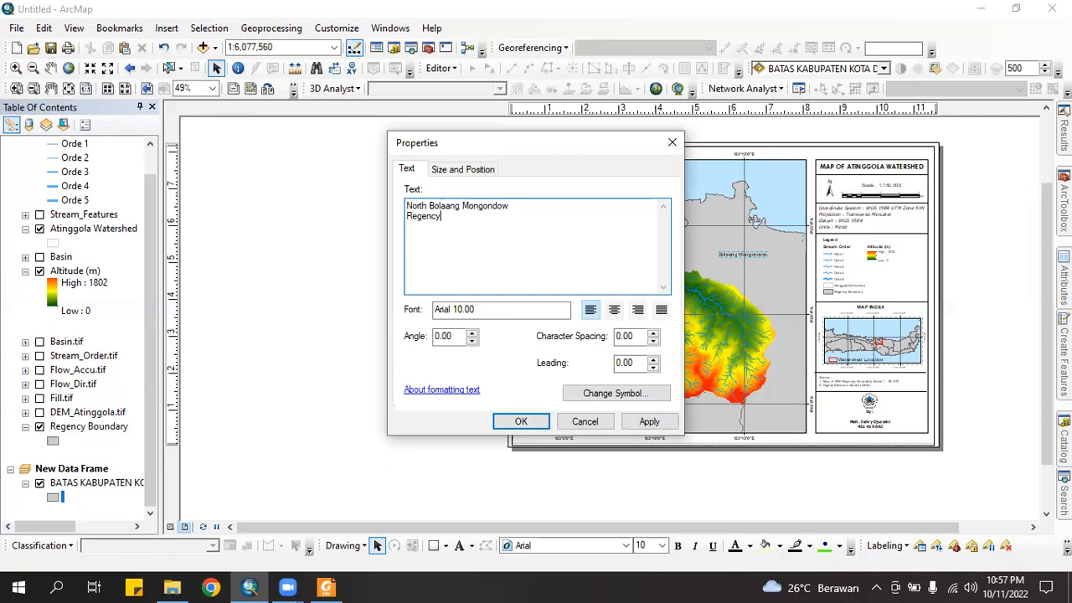
click(521, 421)
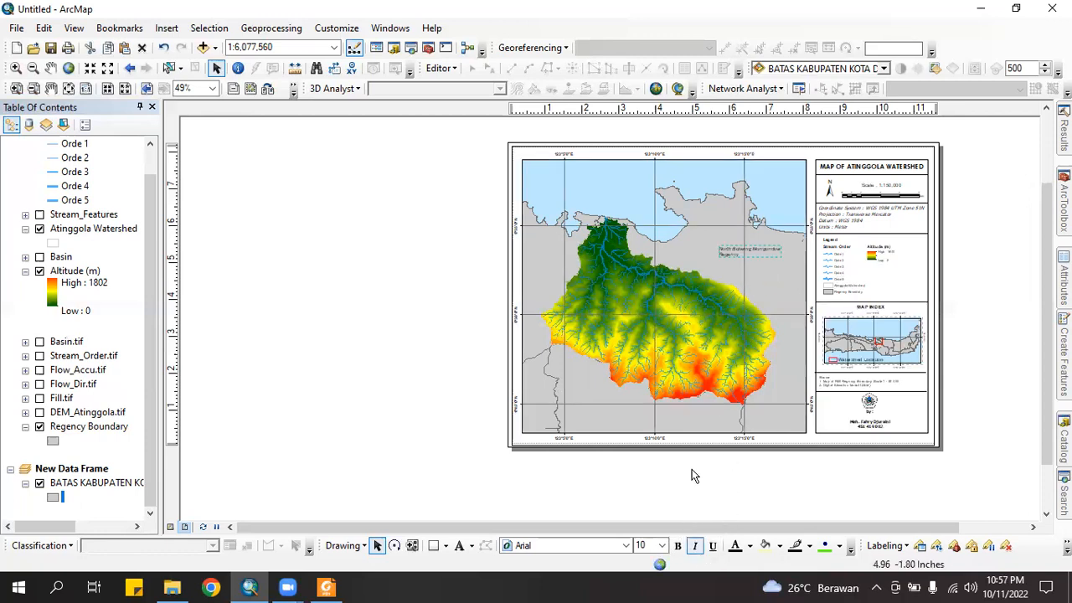
Delete the regency label, then restore it with undo
key(Delete)
key(ctrl+z)
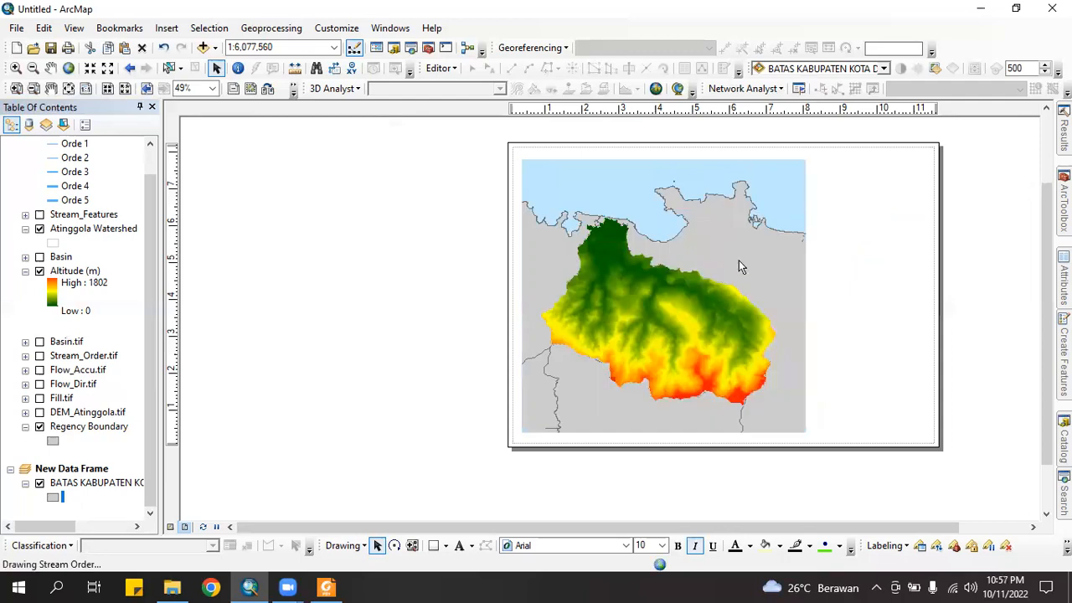
scroll(762, 268, up, 2)
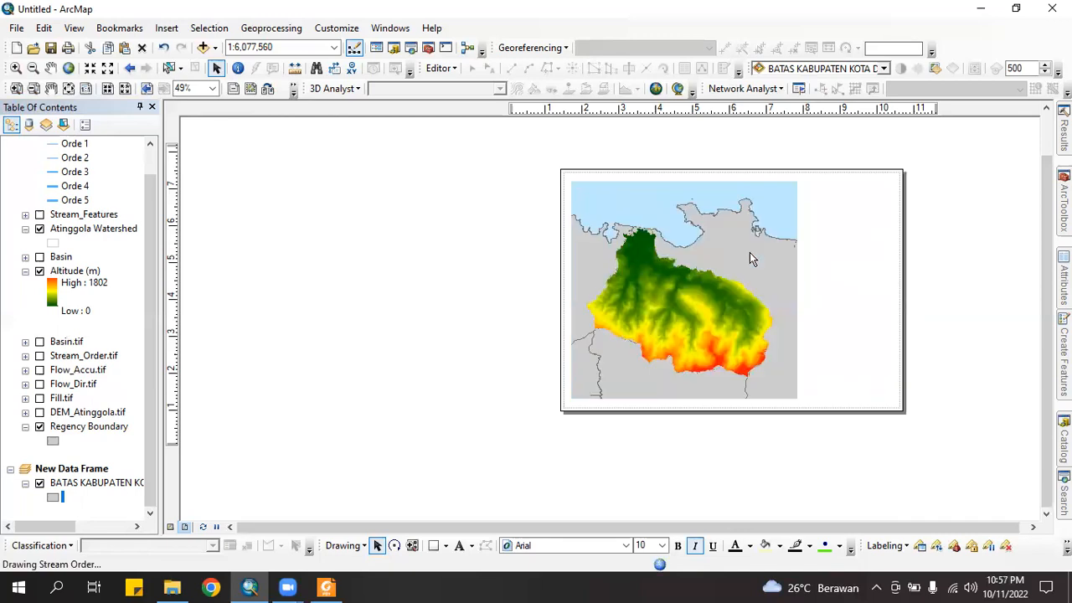
scroll(750, 252, down, 1)
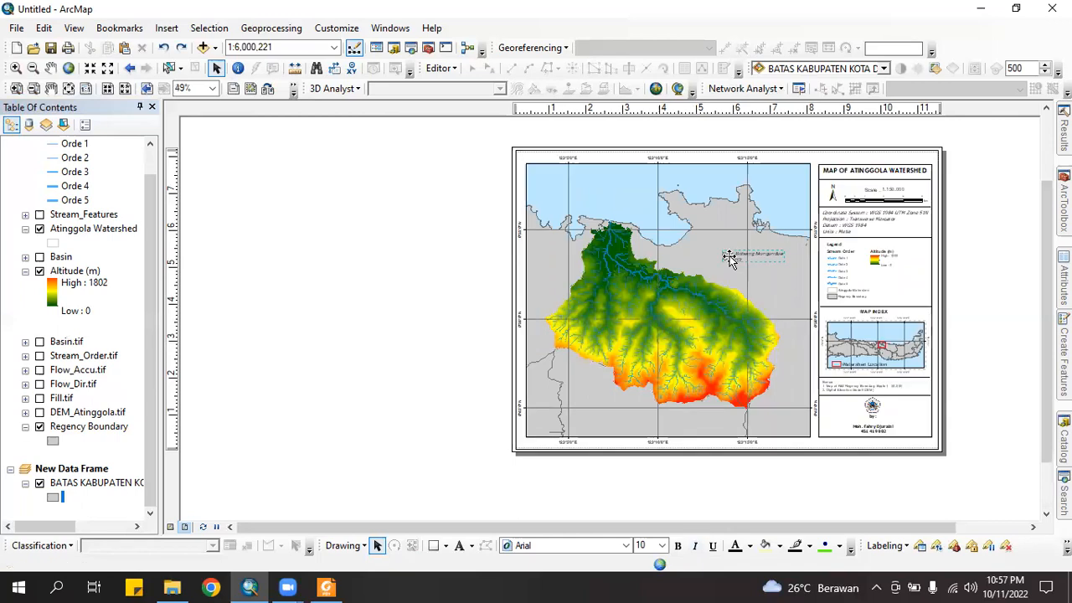
Set the regency label to 7-point Tahoma and nudge it into place
right_click(731, 534)
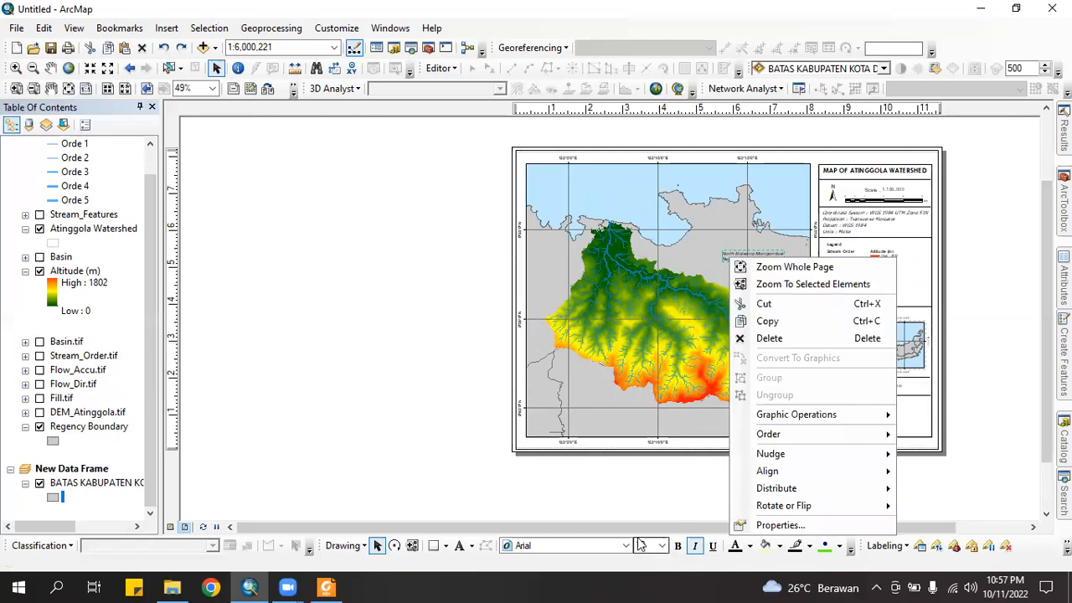
click(663, 545)
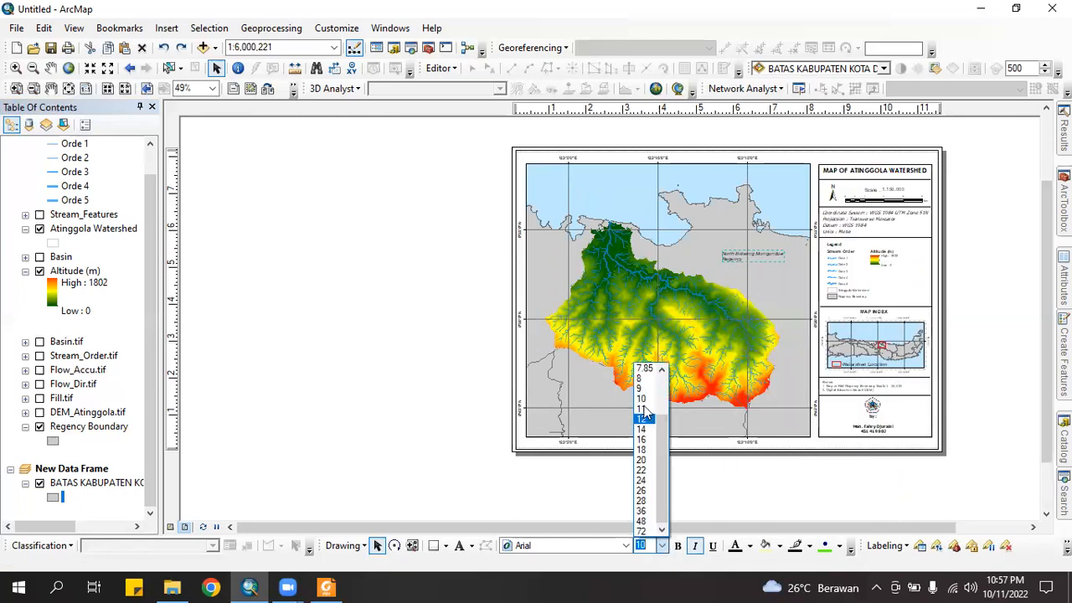
scroll(644, 396, up, 1)
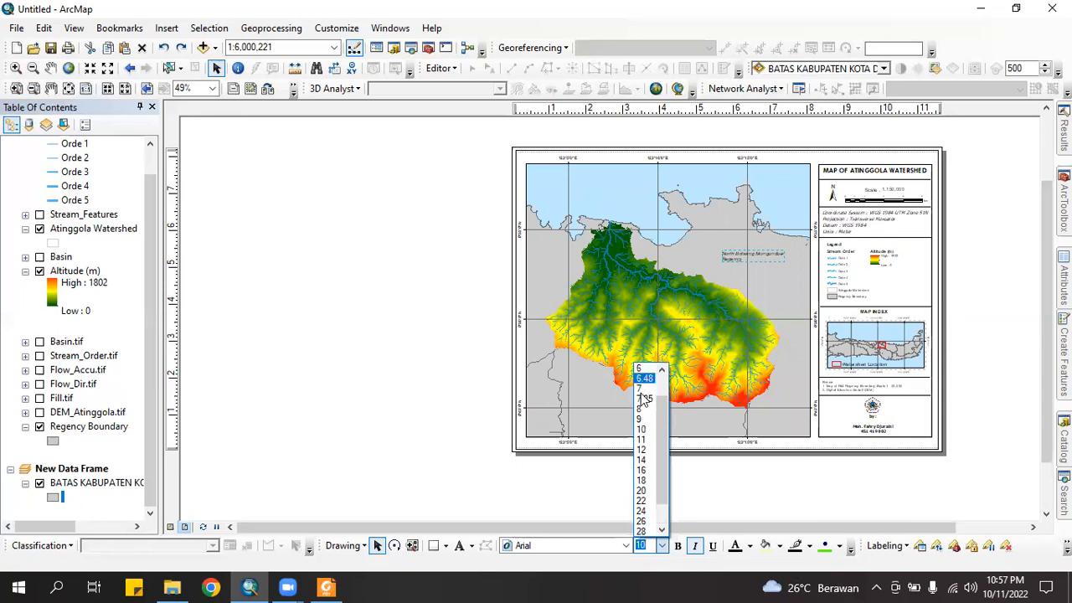
click(641, 394)
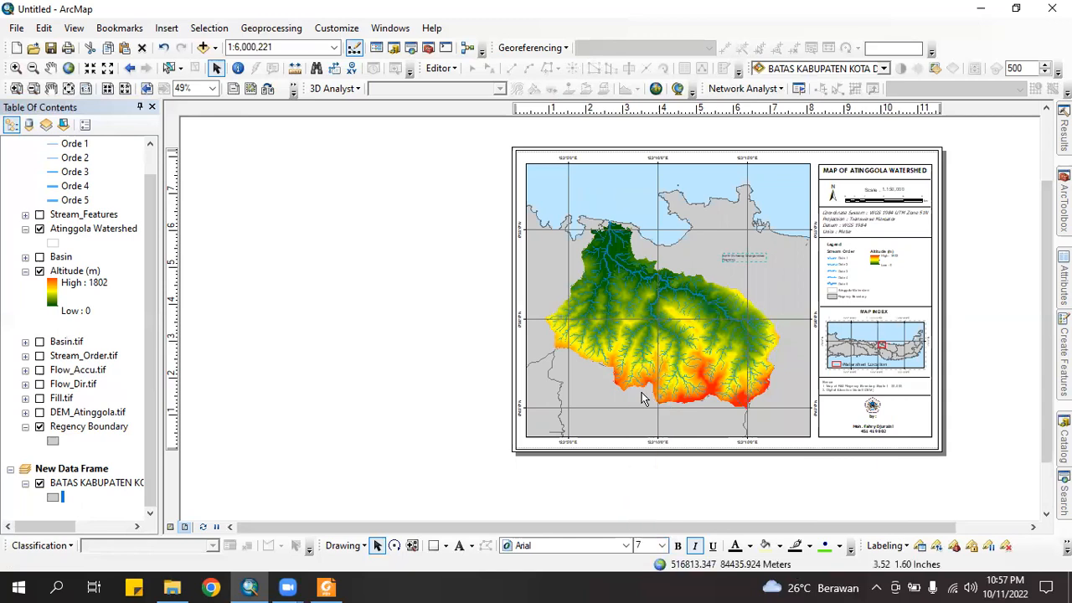
click(569, 546)
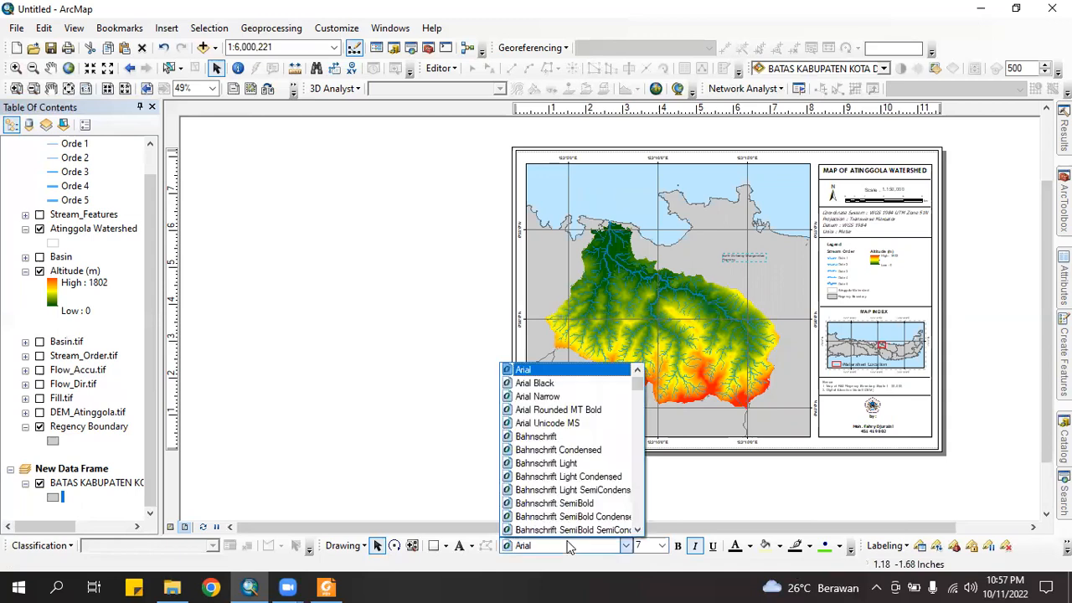
key(t)
click(600, 476)
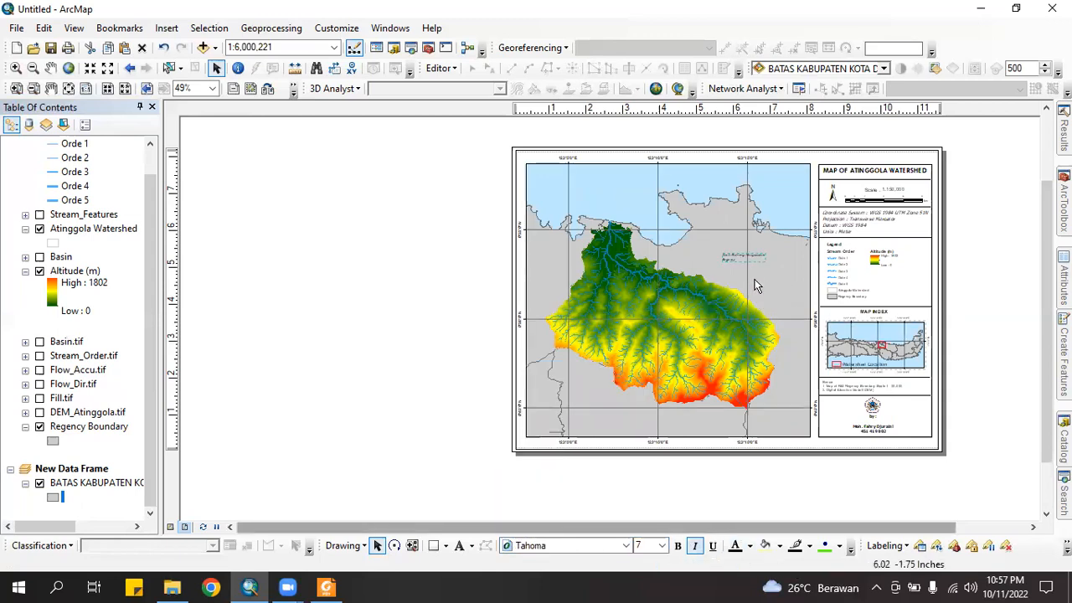
mouse_move(755, 259)
mouse_down()
mouse_move(780, 278)
mouse_move(761, 261)
mouse_up()
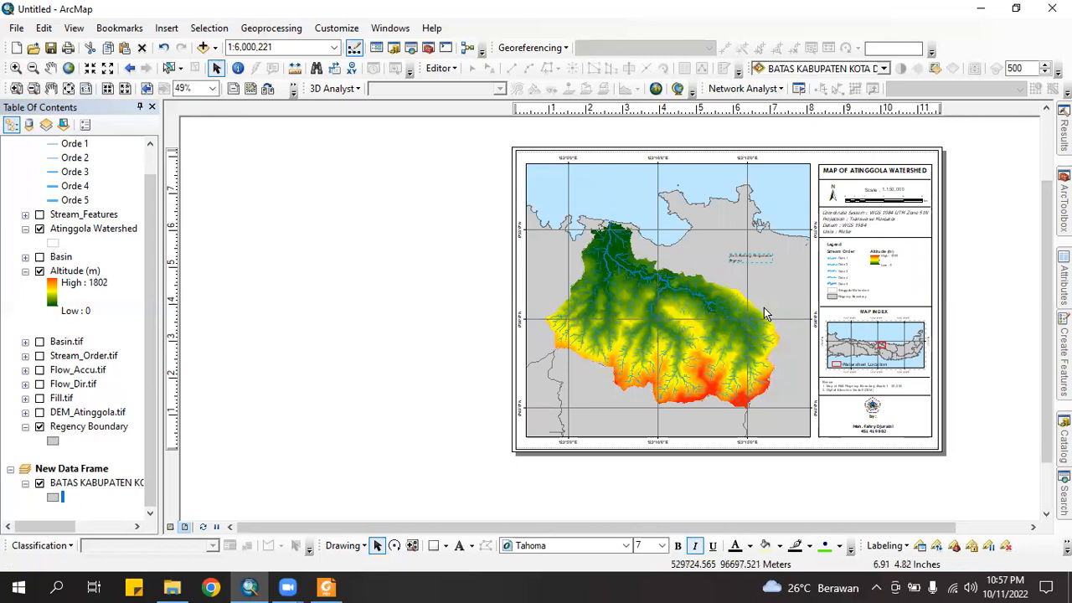
click(750, 256)
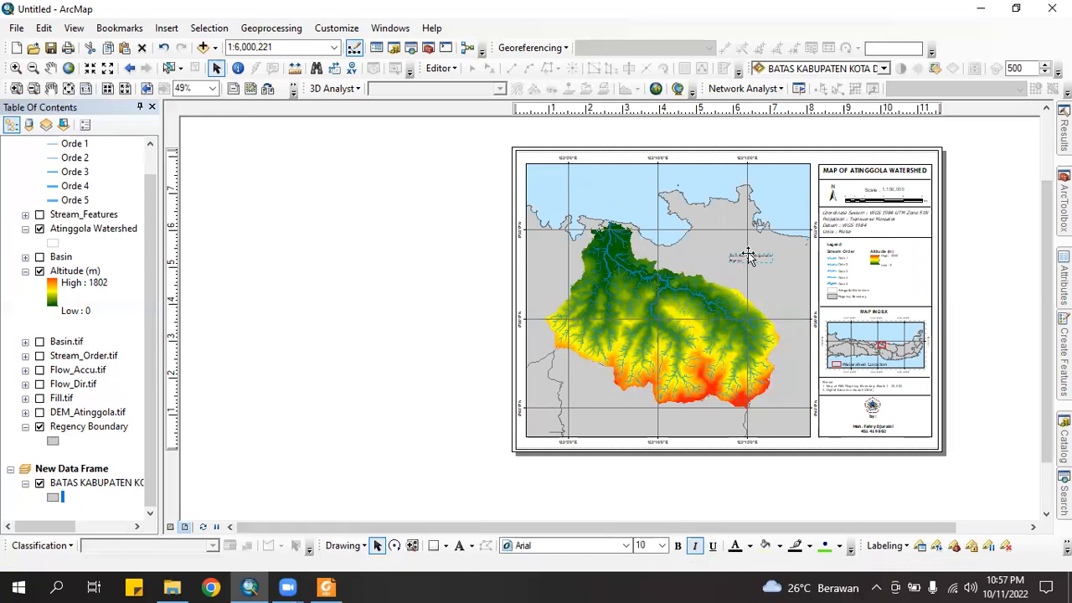
Centre-align the regency label's text and delete the unwanted large label
double_click(750, 256)
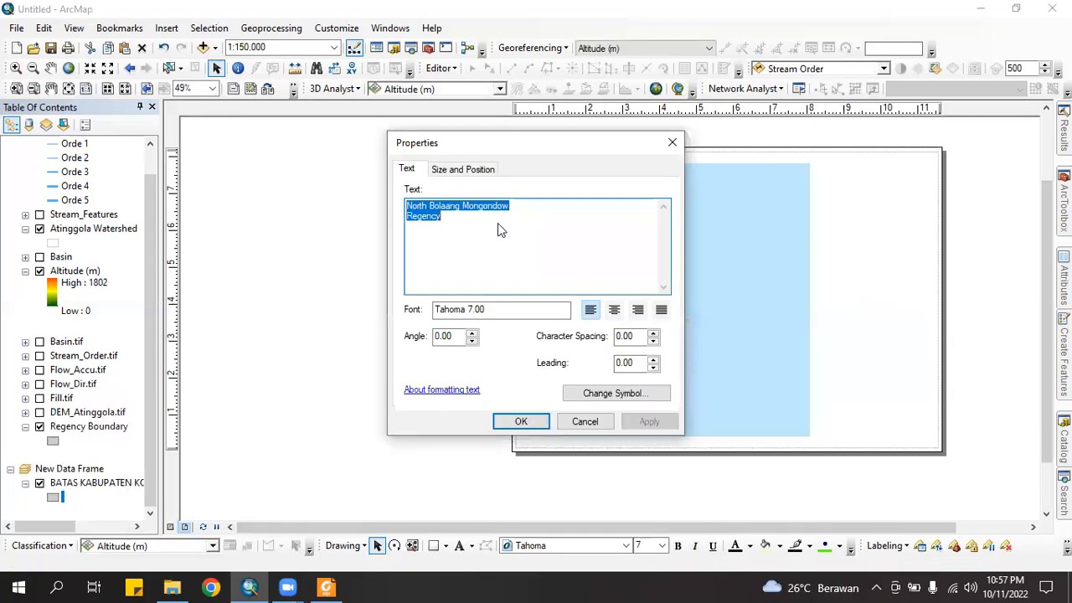
click(614, 310)
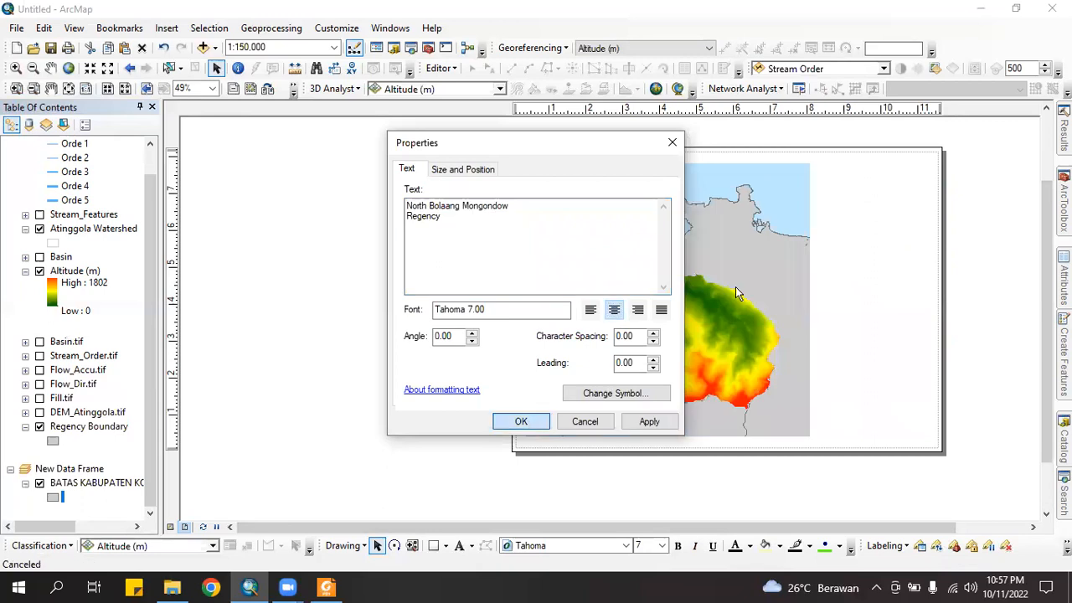
key(Return)
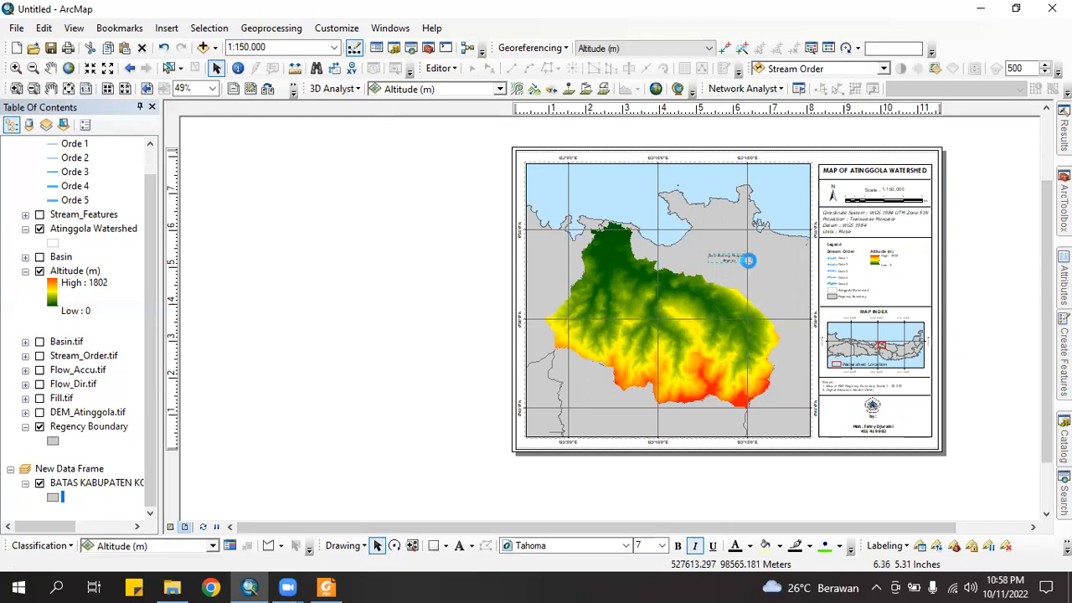
click(758, 269)
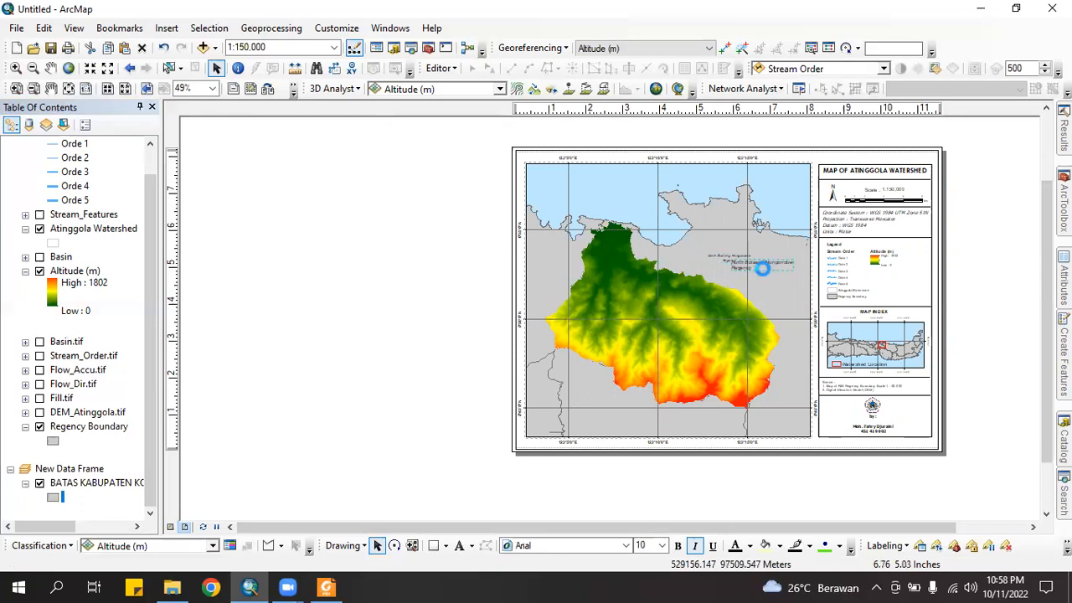
key(Delete)
Copy the small regency label and paste a duplicate
click(737, 261)
key(ctrl+c)
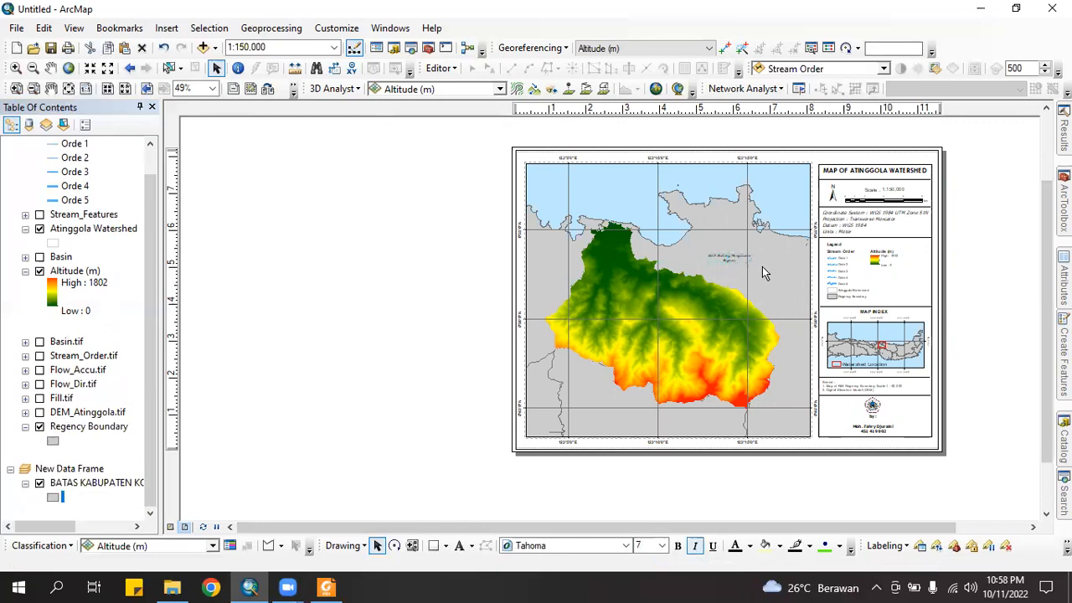
key(ctrl+v)
Move a label copy south of the watershed and change it to 'Bone Bolango Regency'
drag(740, 266, 678, 424)
double_click(678, 424)
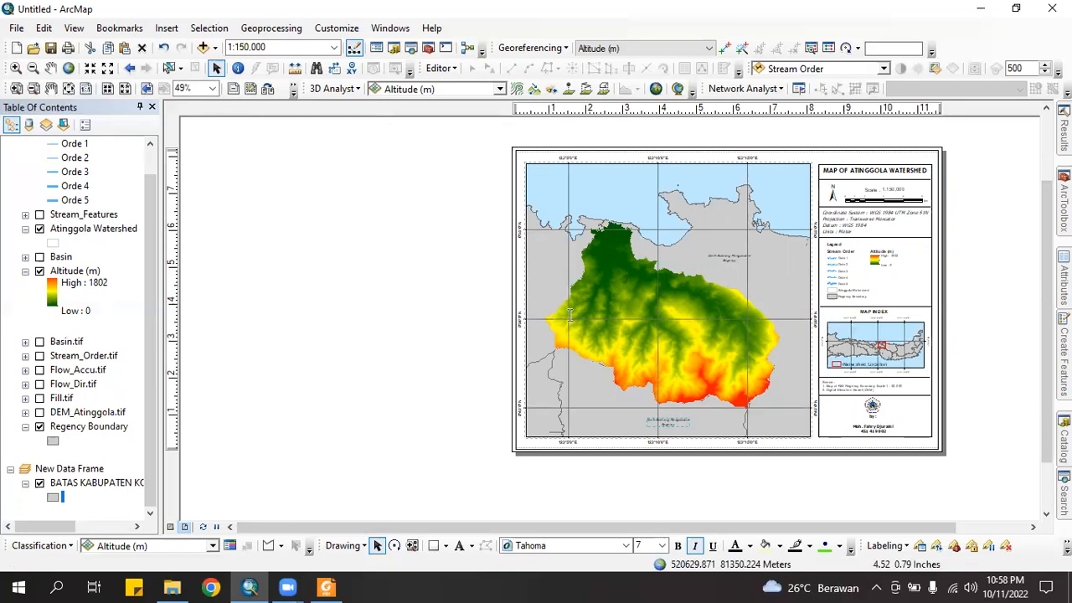
drag(407, 195, 377, 197)
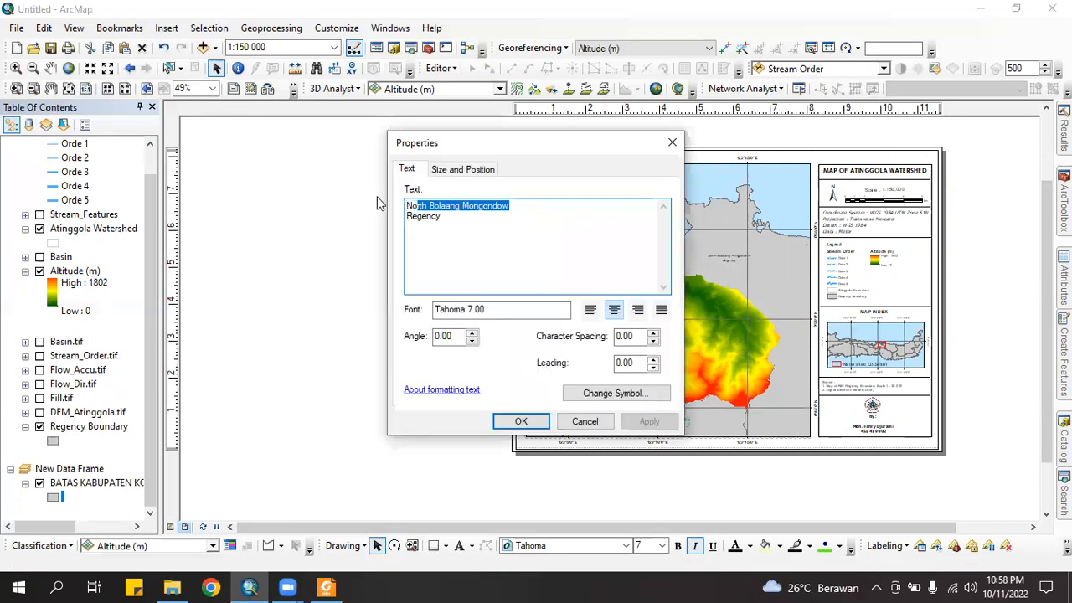
text(Bone Bolango)
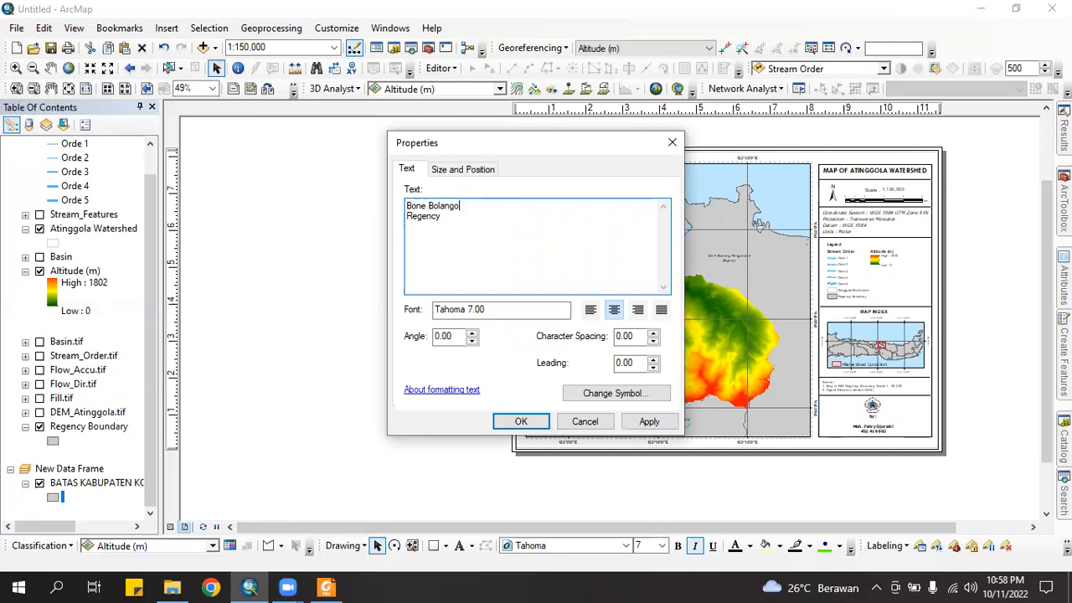
click(548, 423)
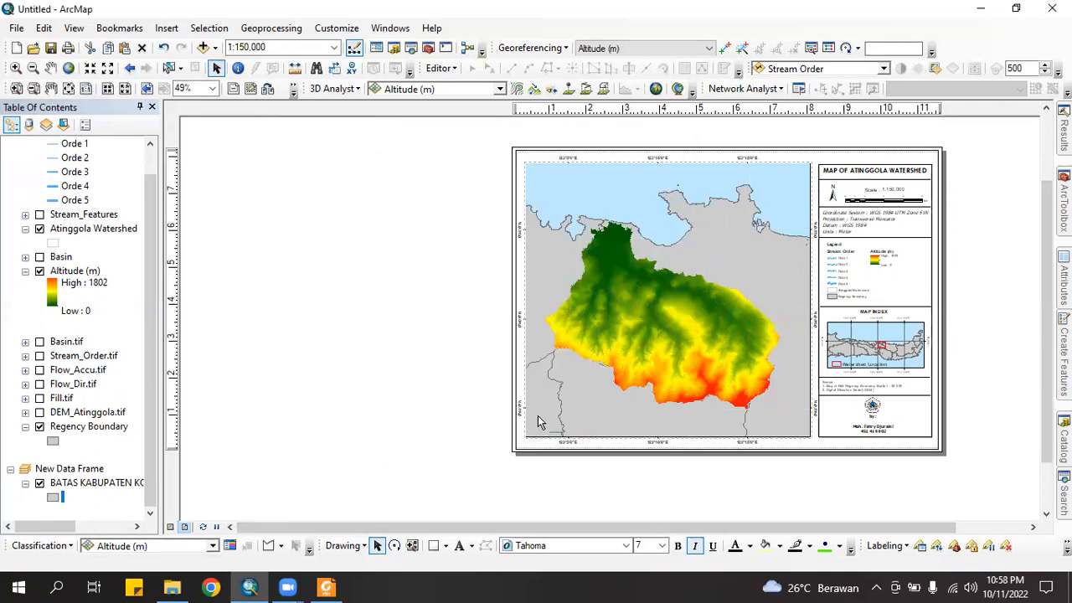
click(550, 418)
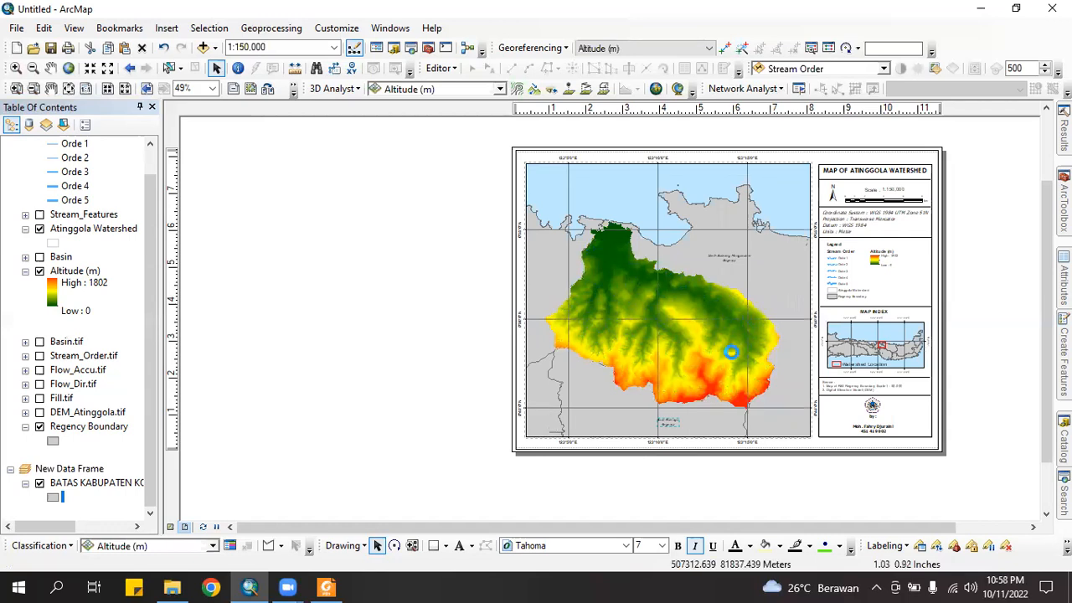
Move another copy to the western land, retext it 'North Gorontalo Regency', and reposition it
drag(740, 267, 549, 268)
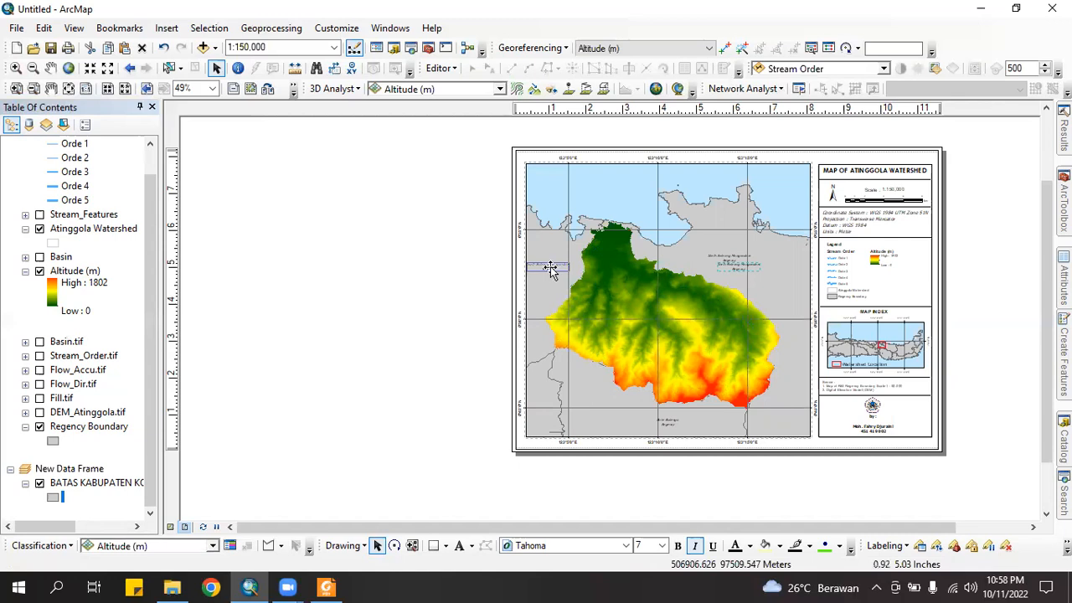
double_click(549, 268)
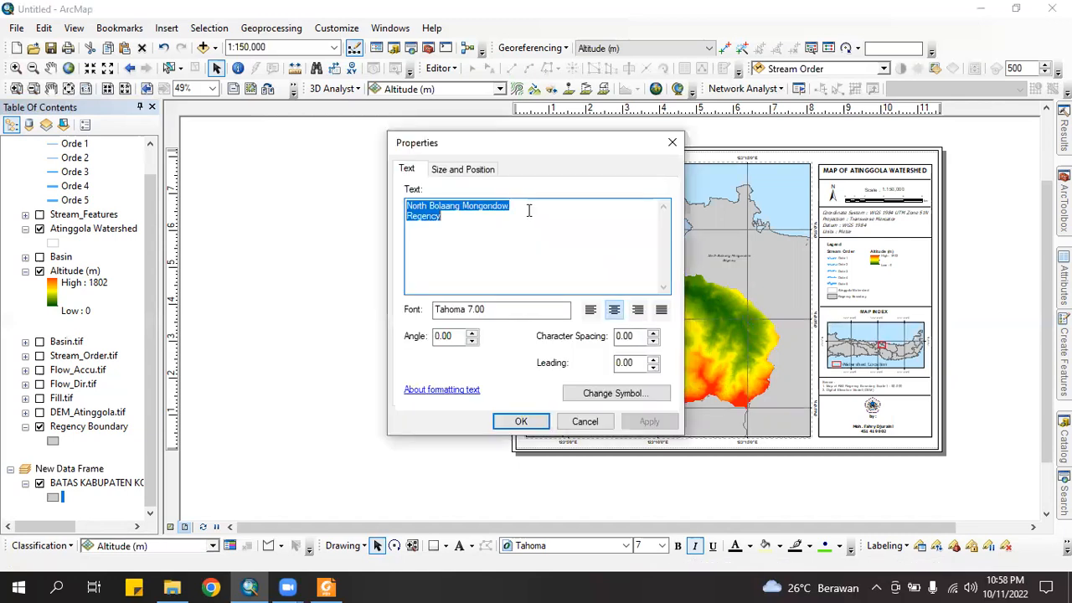
drag(436, 211, 428, 210)
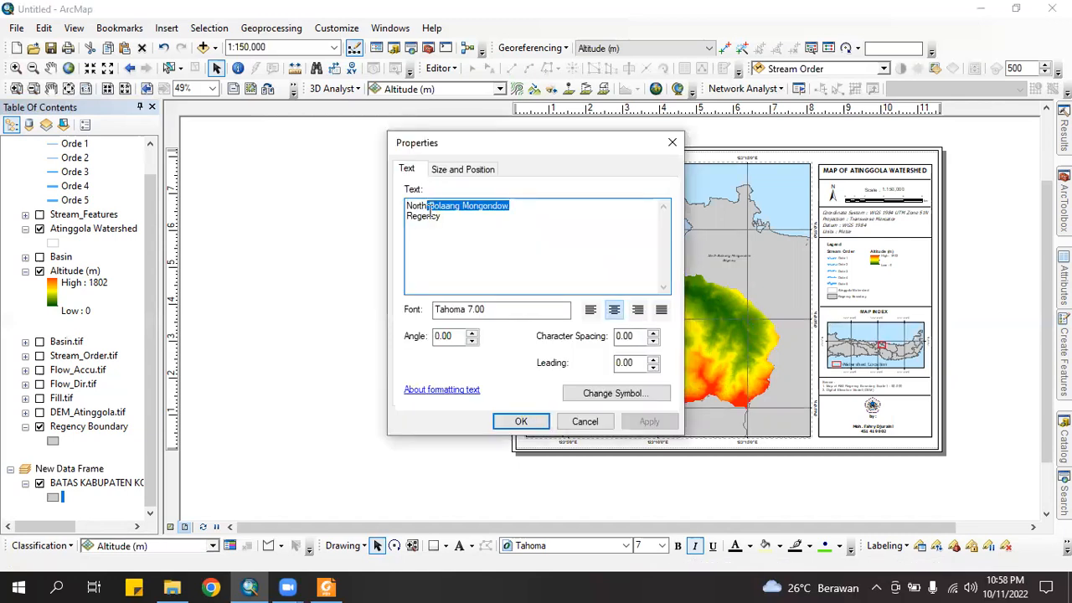
text(Go)
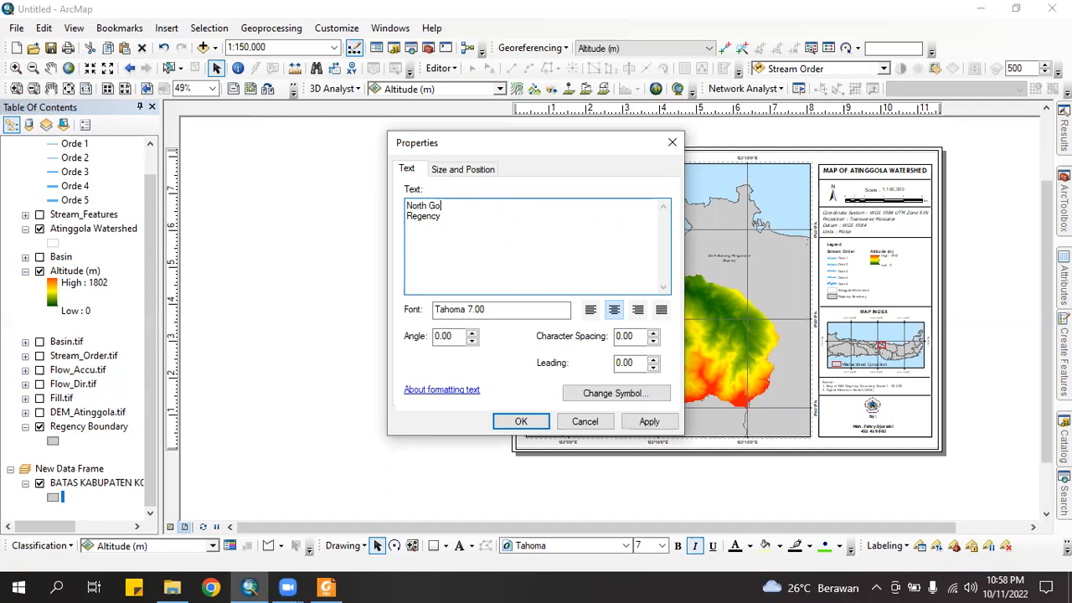
text(rontalo)
click(513, 422)
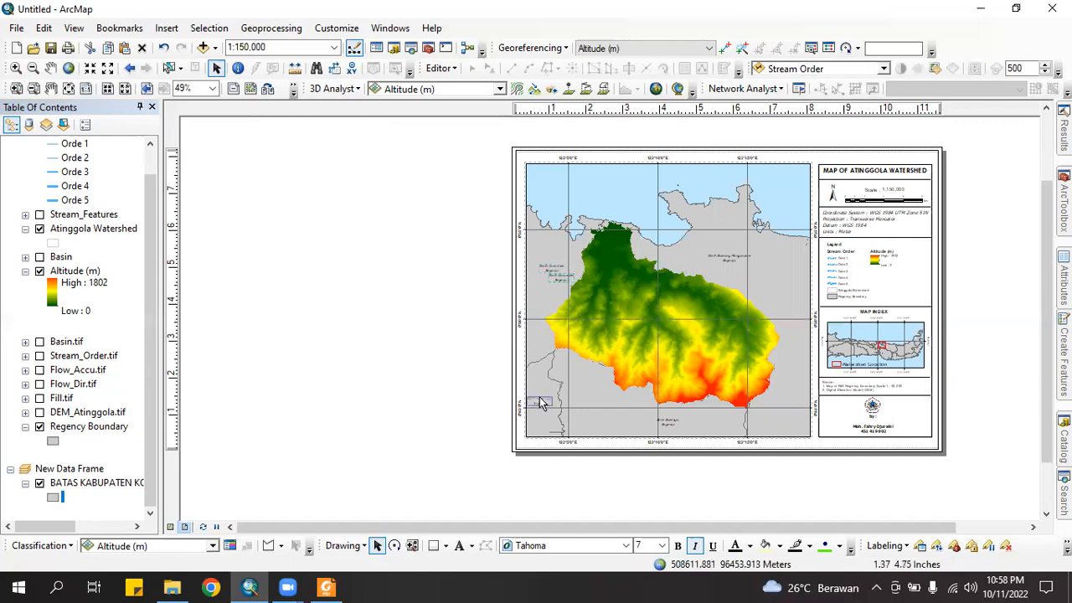
drag(561, 278, 543, 398)
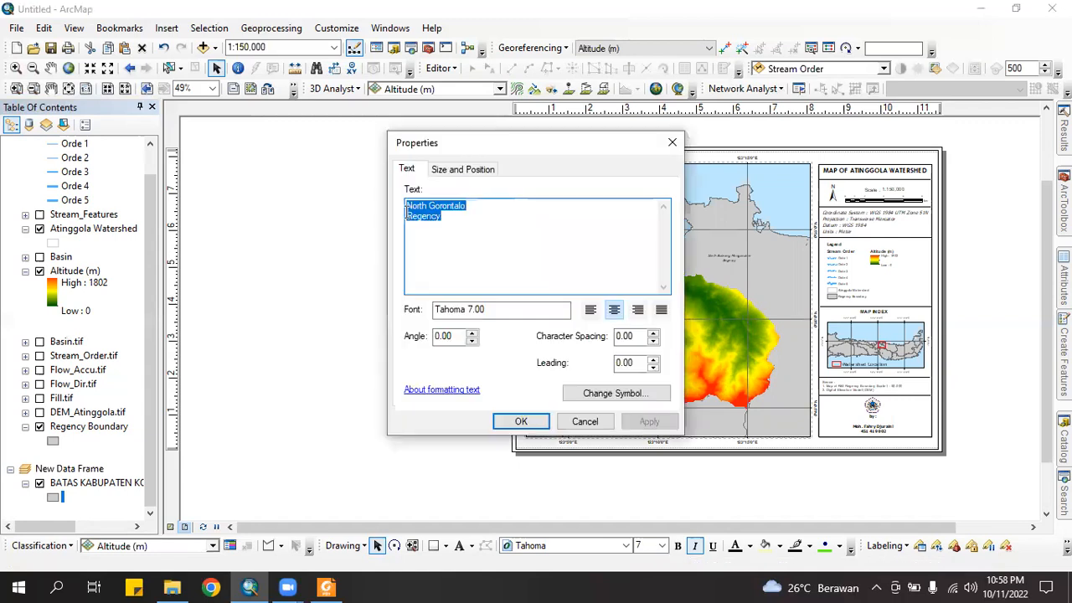
click(407, 216)
key(BackSpace)
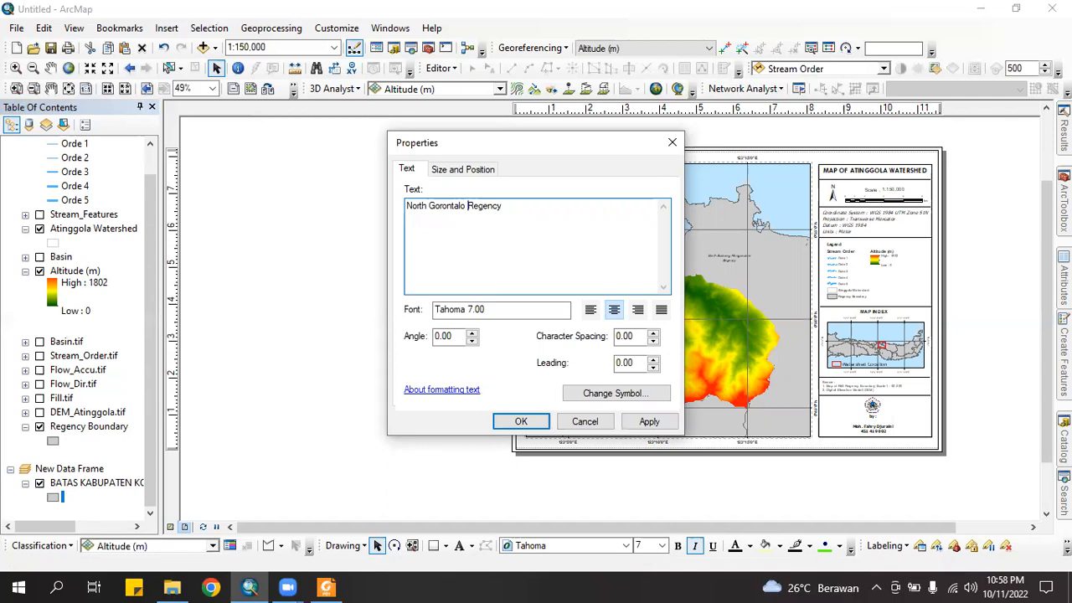
key(ctrl+BackSpace)
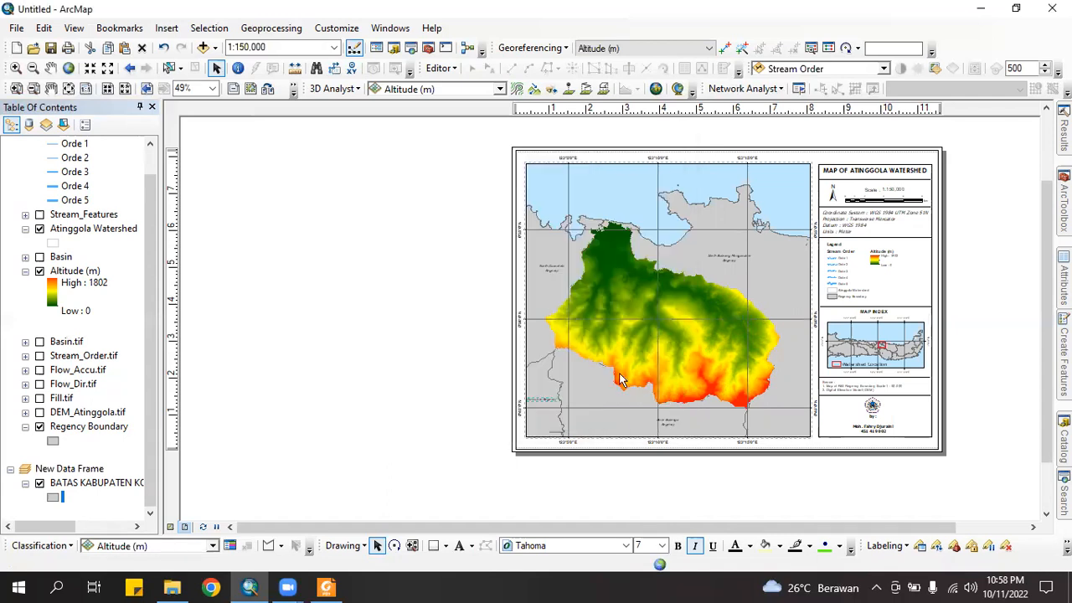
click(514, 383)
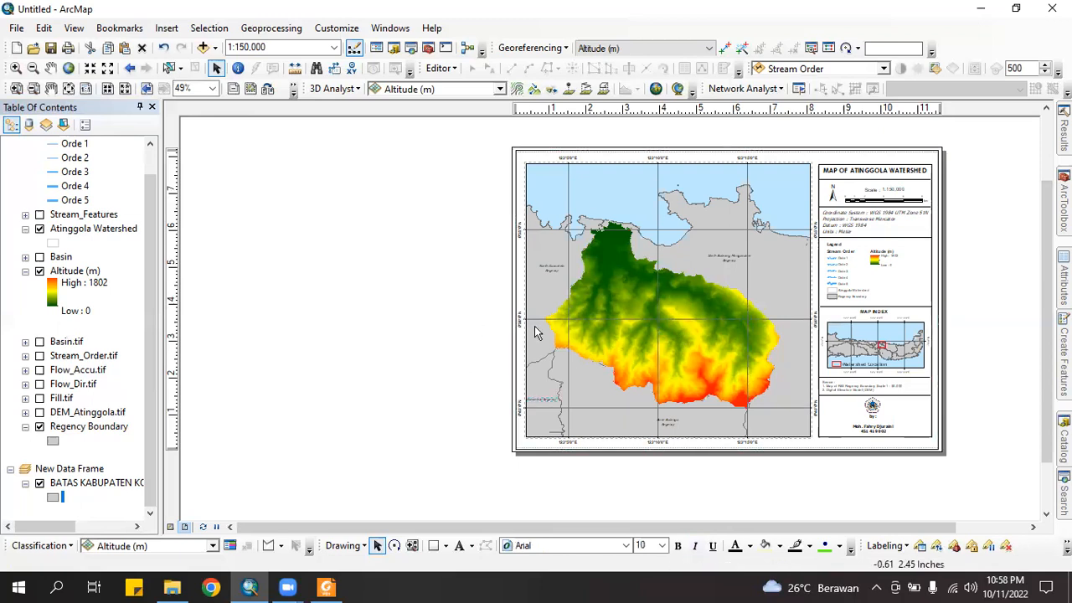
click(763, 277)
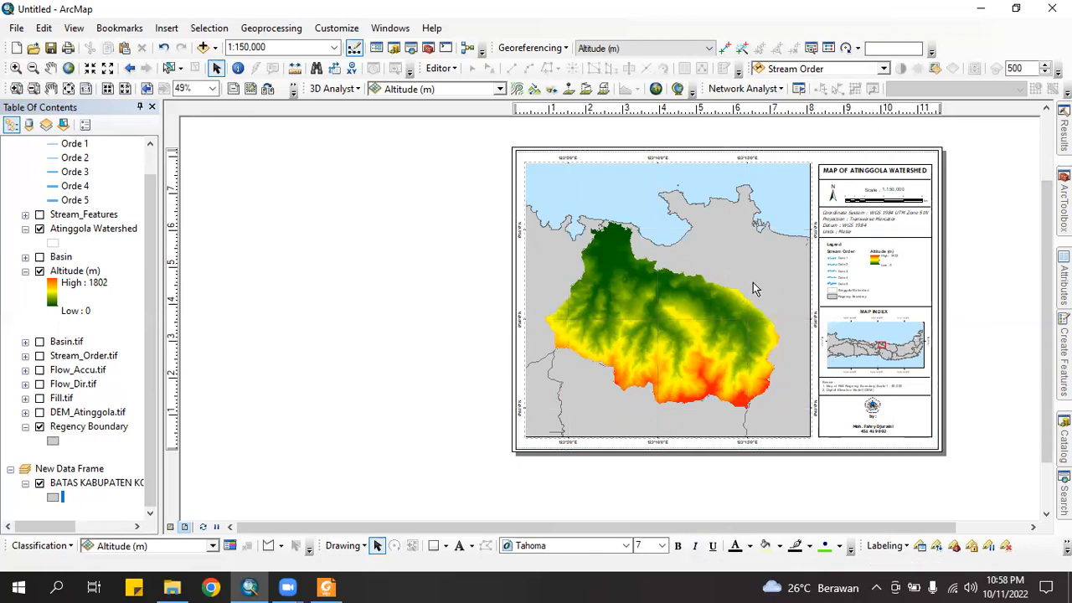
click(561, 274)
Move the copied label into the sea north of the watershed and retext it 'Celebes Sea'
drag(561, 285, 605, 192)
double_click(605, 192)
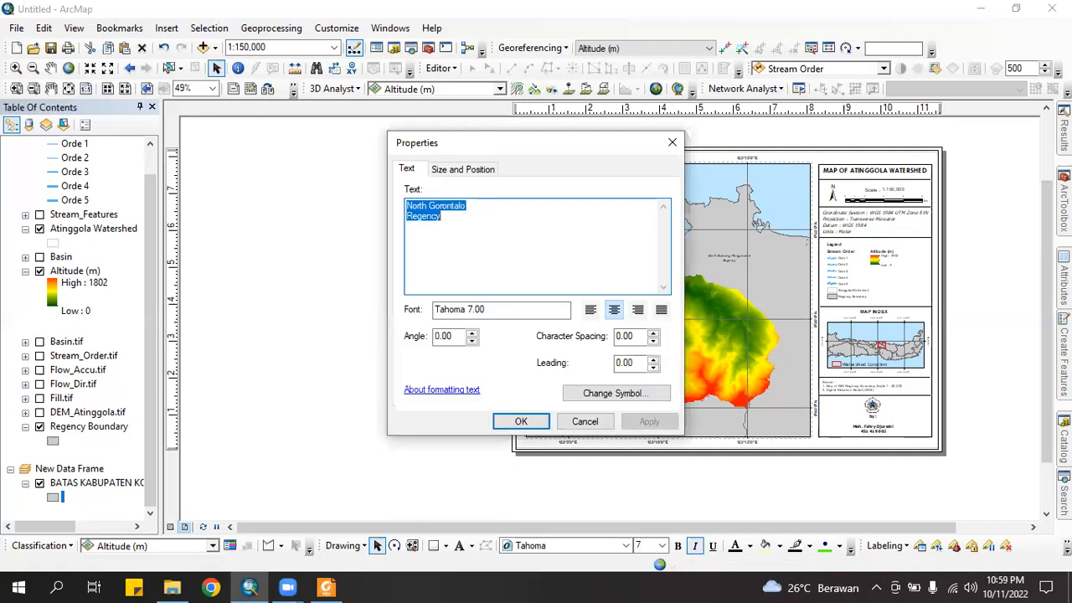
text(Celebes)
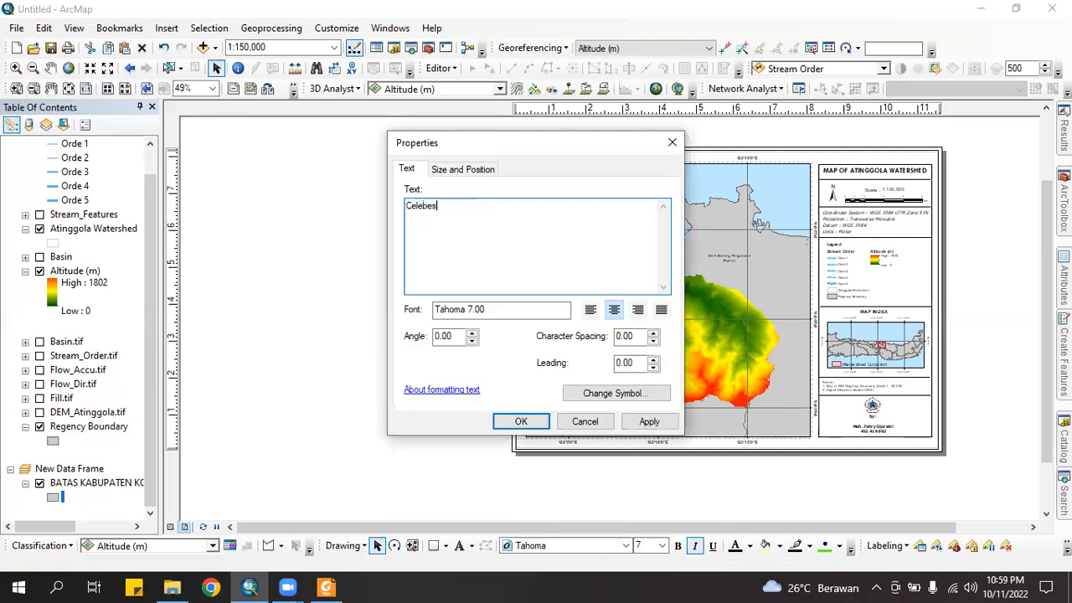
text( Sea)
key(Return)
click(750, 547)
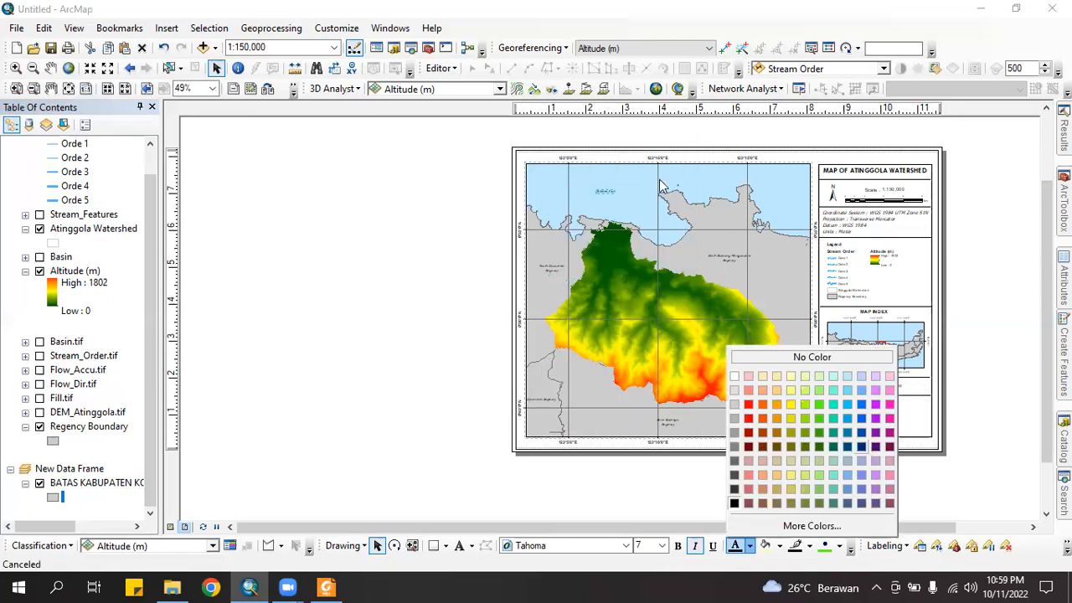
click(481, 221)
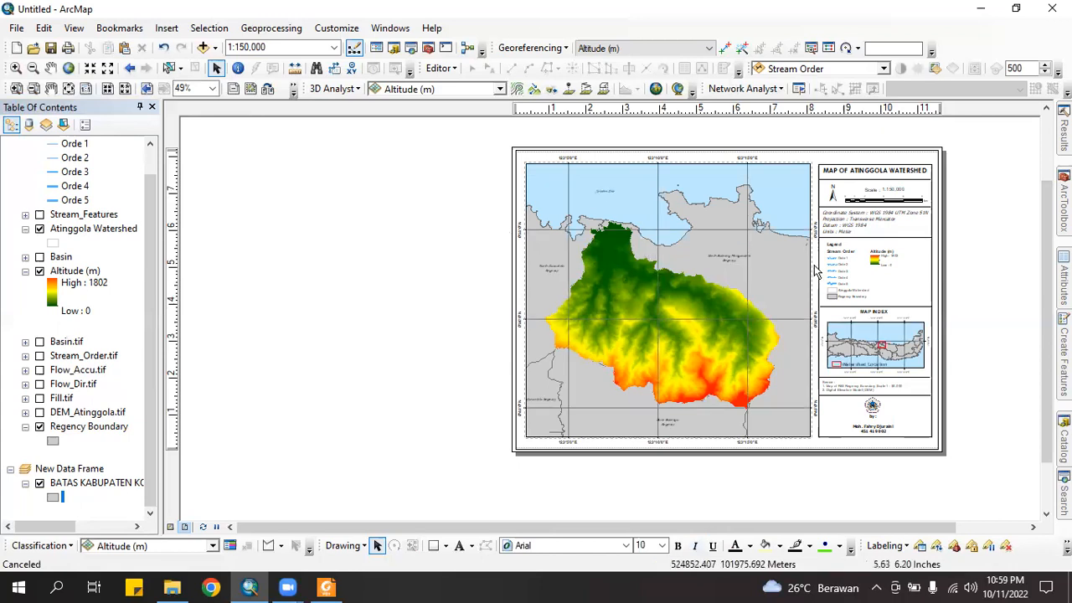
scroll(865, 279, down, 1)
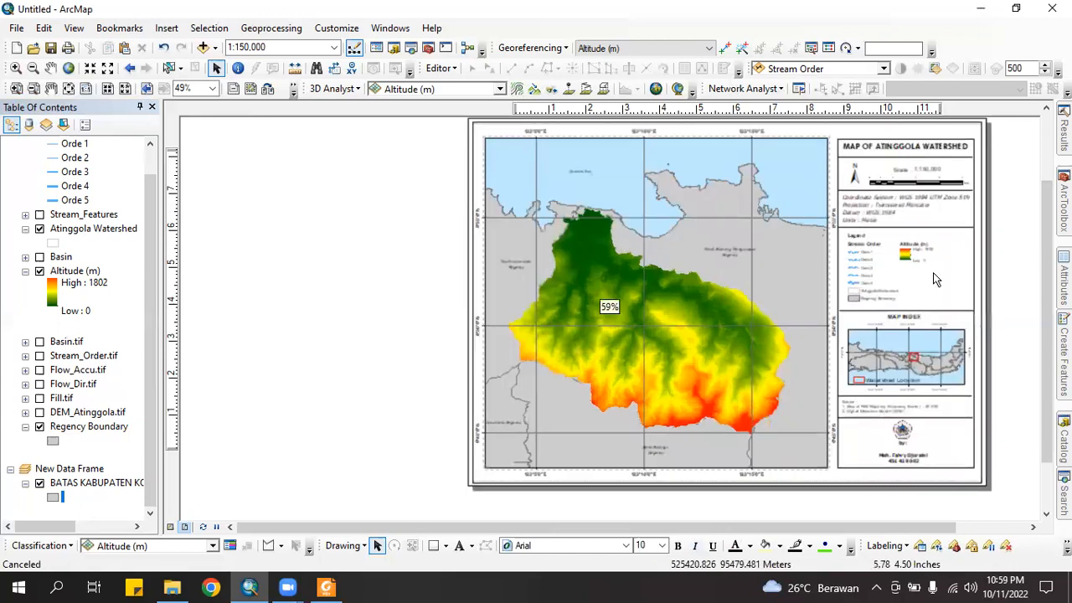
scroll(933, 272, up, 1)
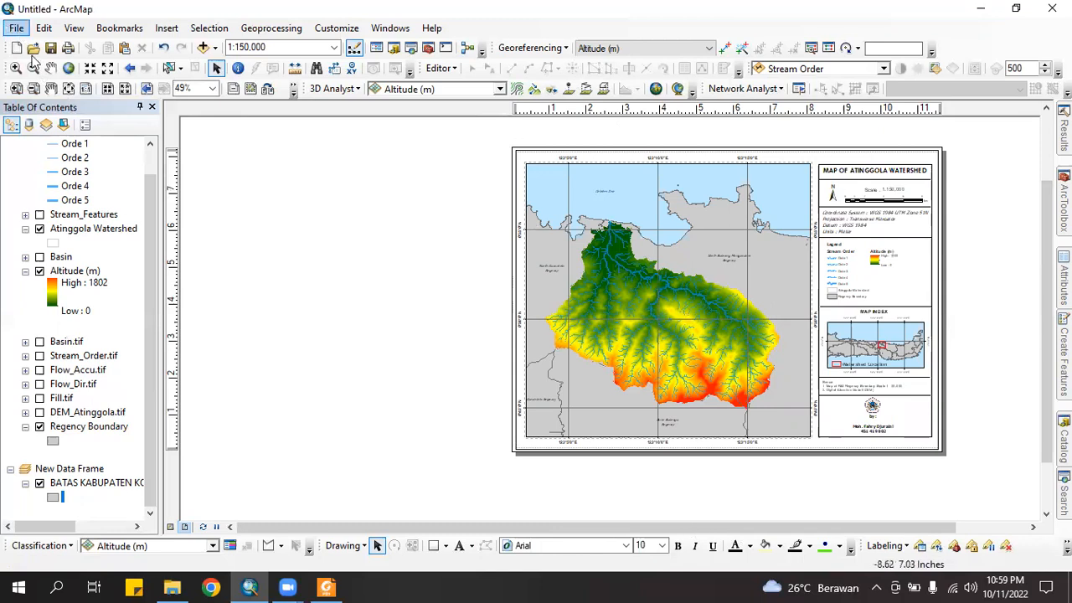
Open the File menu
click(11, 29)
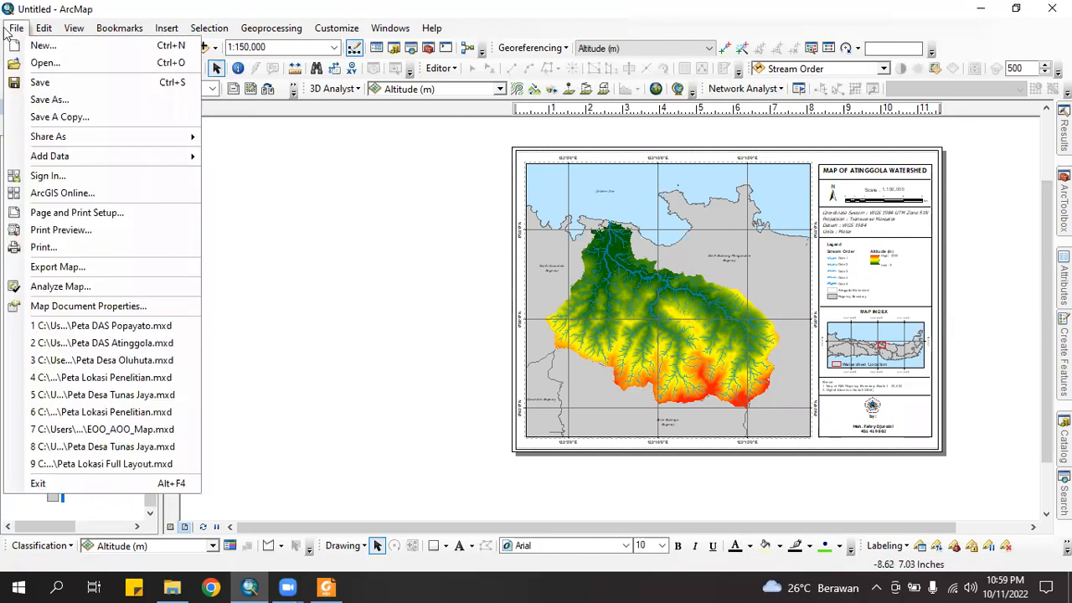
Start a map export and browse through Documents to the Data Praktikum Topik 1 folder
click(397, 308)
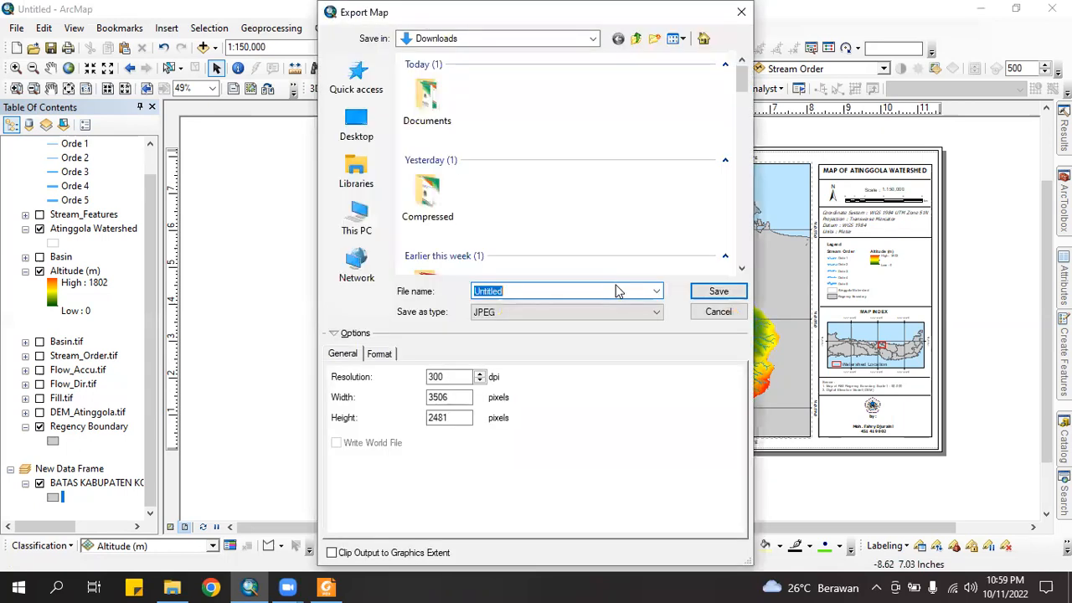
click(359, 219)
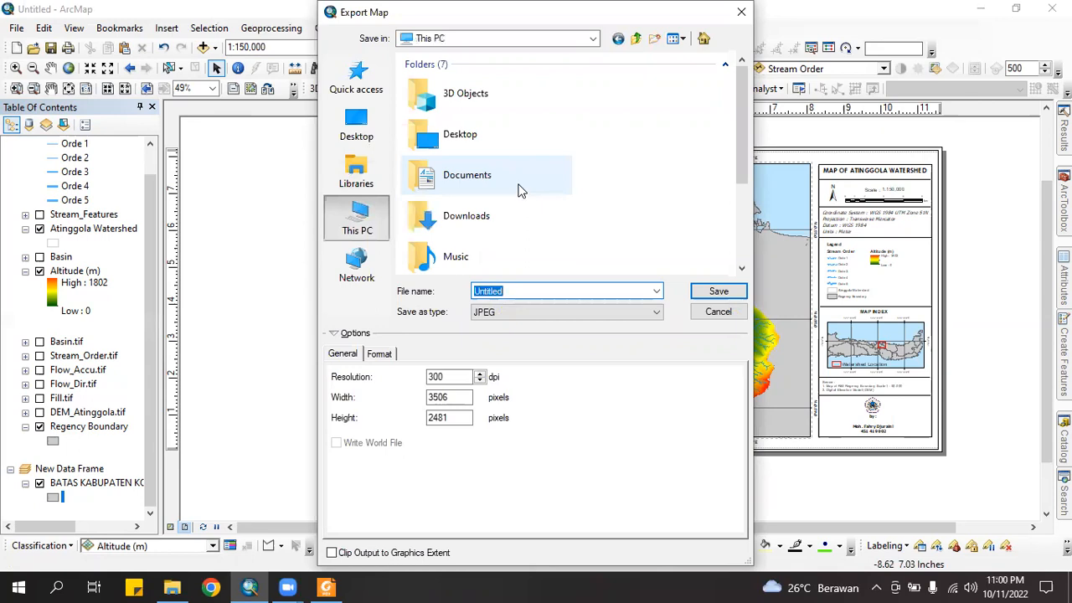
double_click(528, 184)
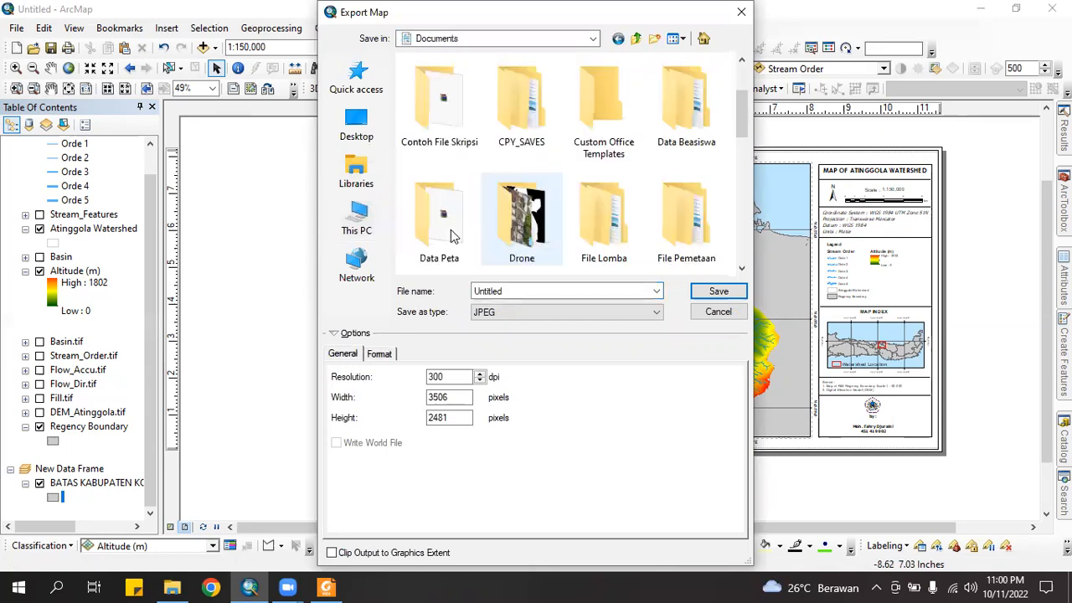
double_click(452, 181)
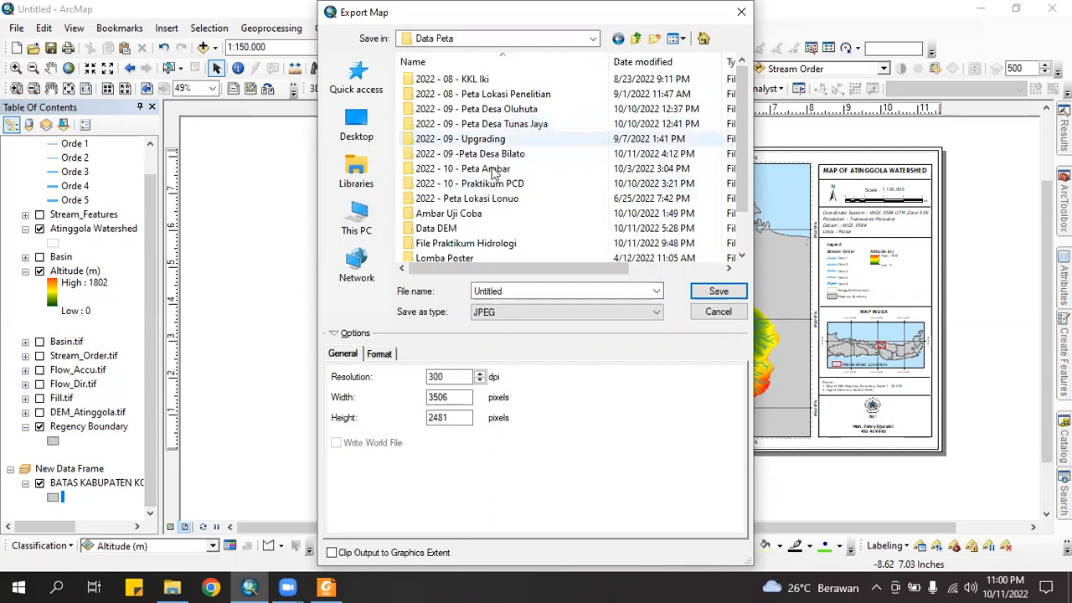
double_click(484, 243)
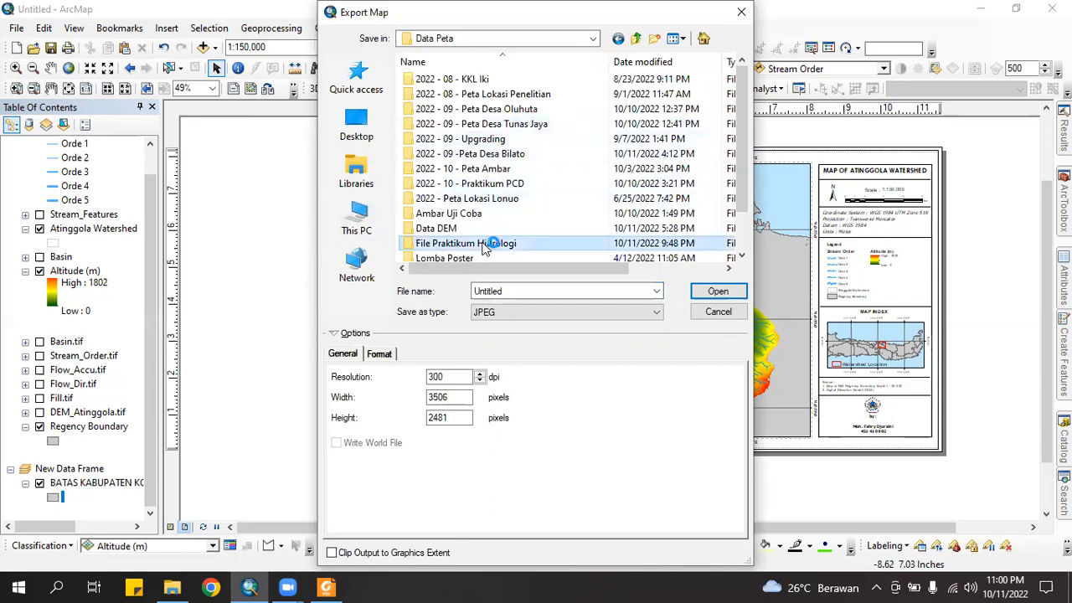
double_click(467, 86)
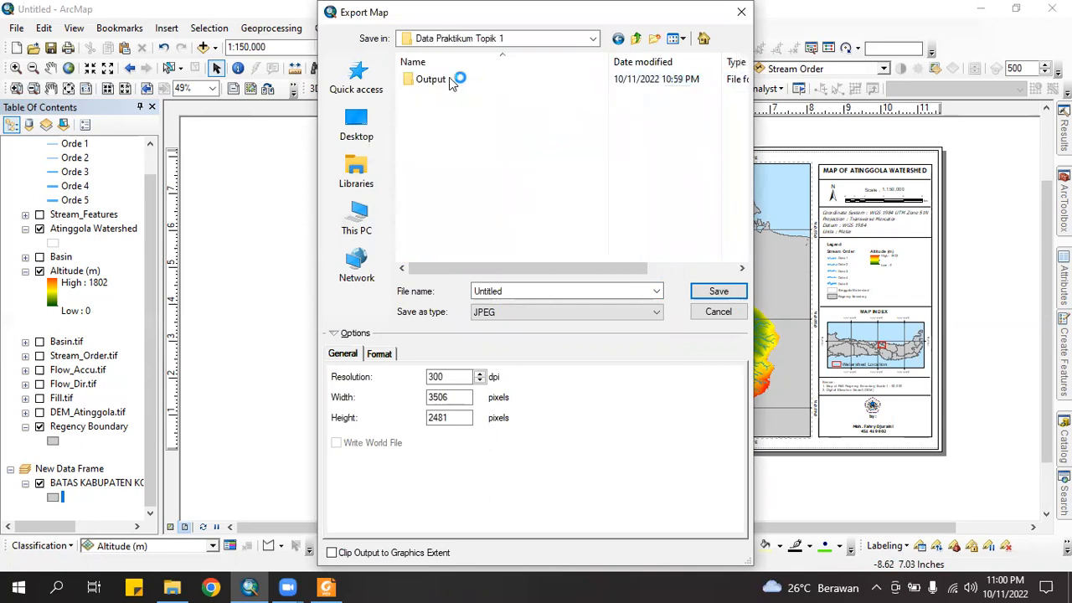
Name the file 'PETA BATAS DAS ATINGGOLA', set 300 dpi resolution, and save the JPEG
click(519, 291)
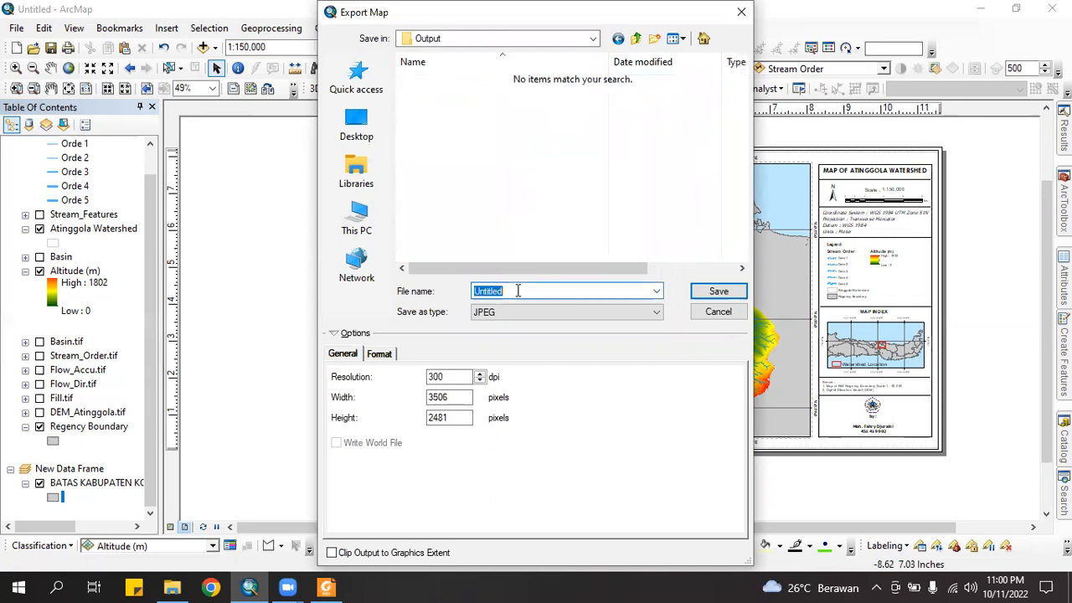
text(PETA BATAS DAS ATINGGOLA)
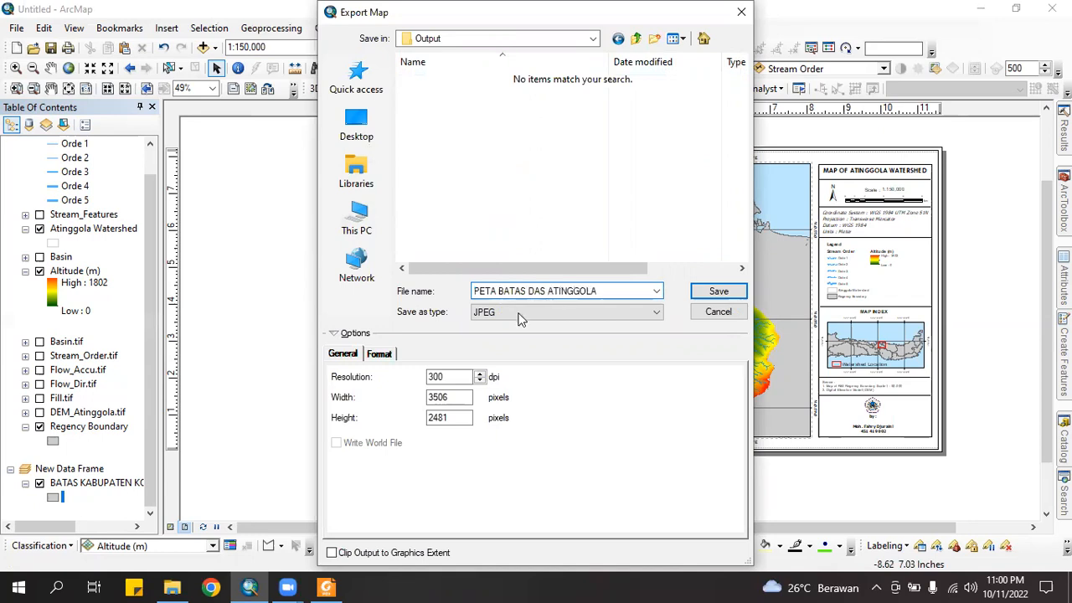
click(342, 333)
click(342, 335)
double_click(444, 377)
text(300)
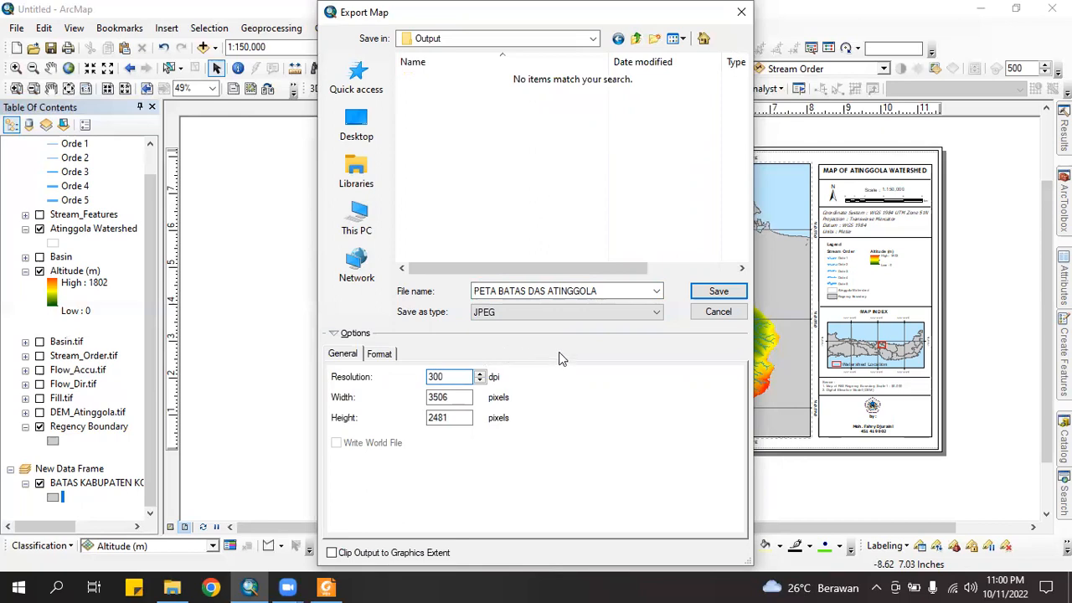
click(723, 293)
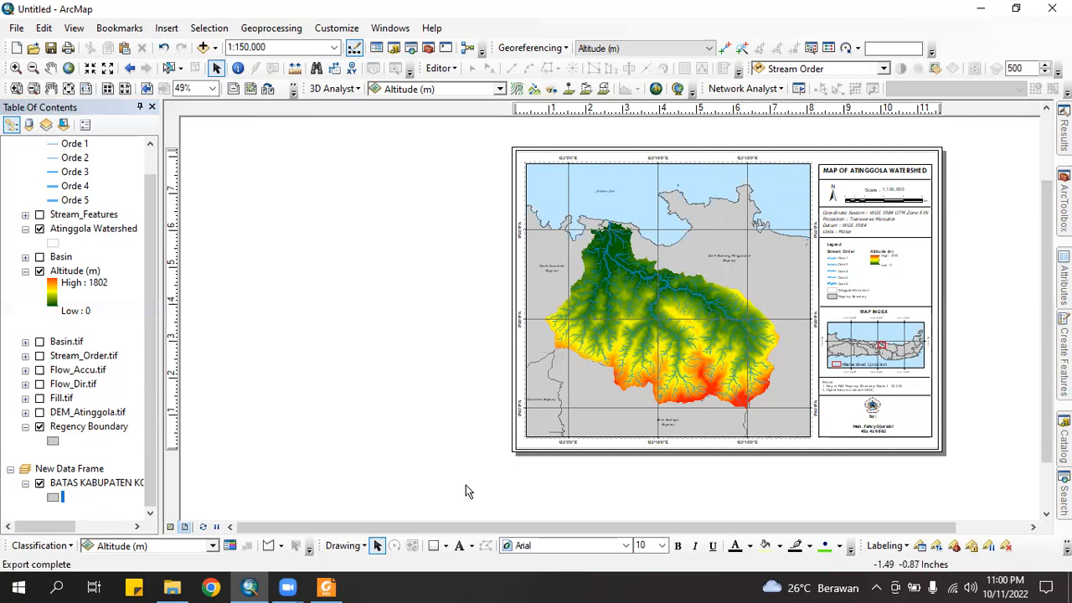
Once the export finishes, select all layout elements and then clear the selection
drag(480, 486, 962, 159)
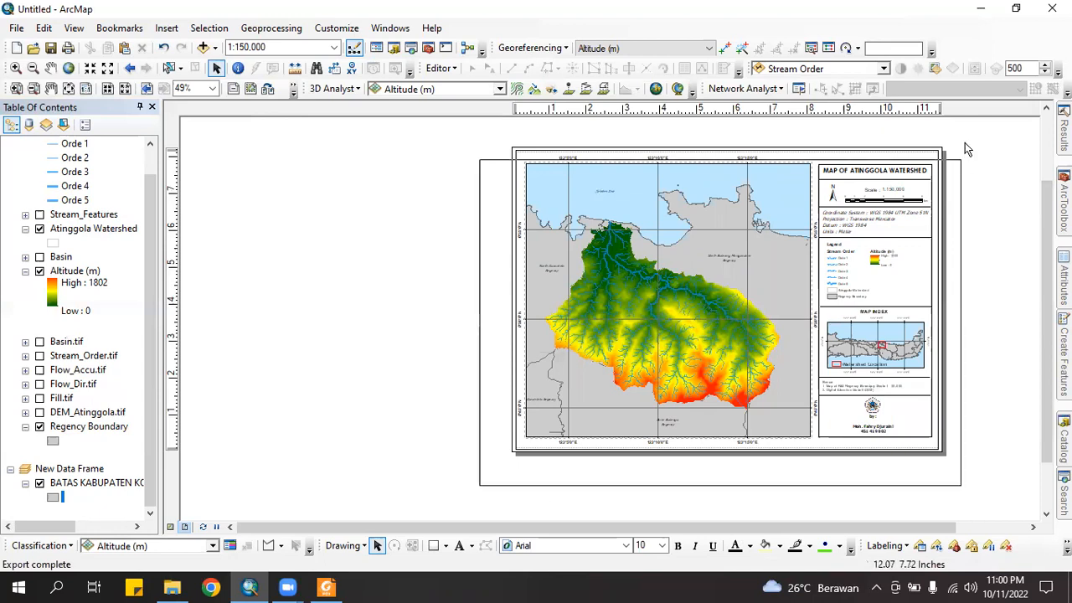
click(505, 154)
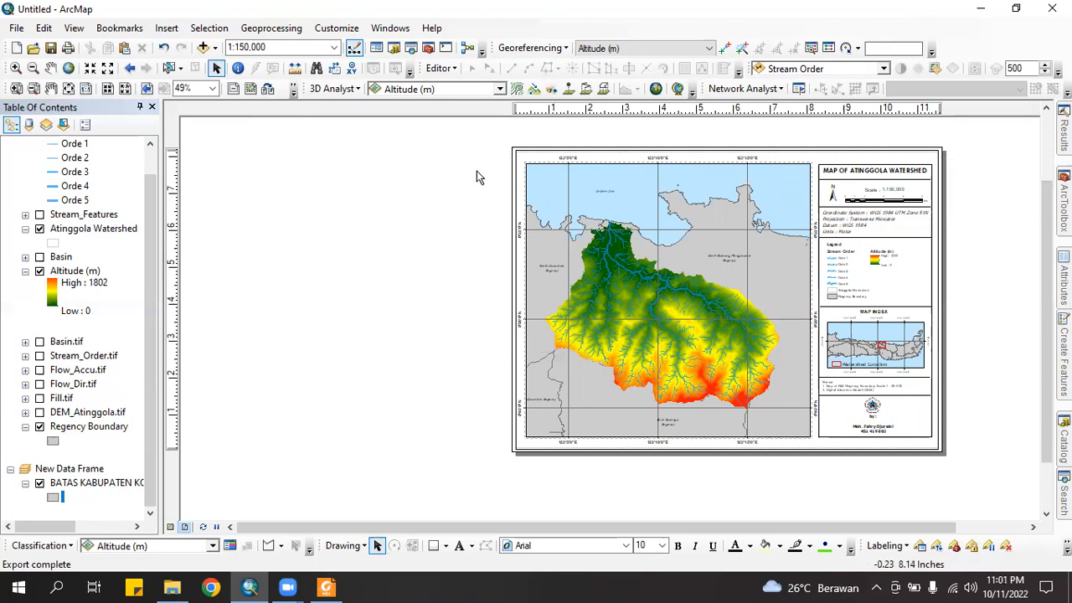
Open PETA BATAS DAS ATINGGOLA.jpg from the Output folder to view the finished map
click(174, 586)
scroll(450, 369, up, 2)
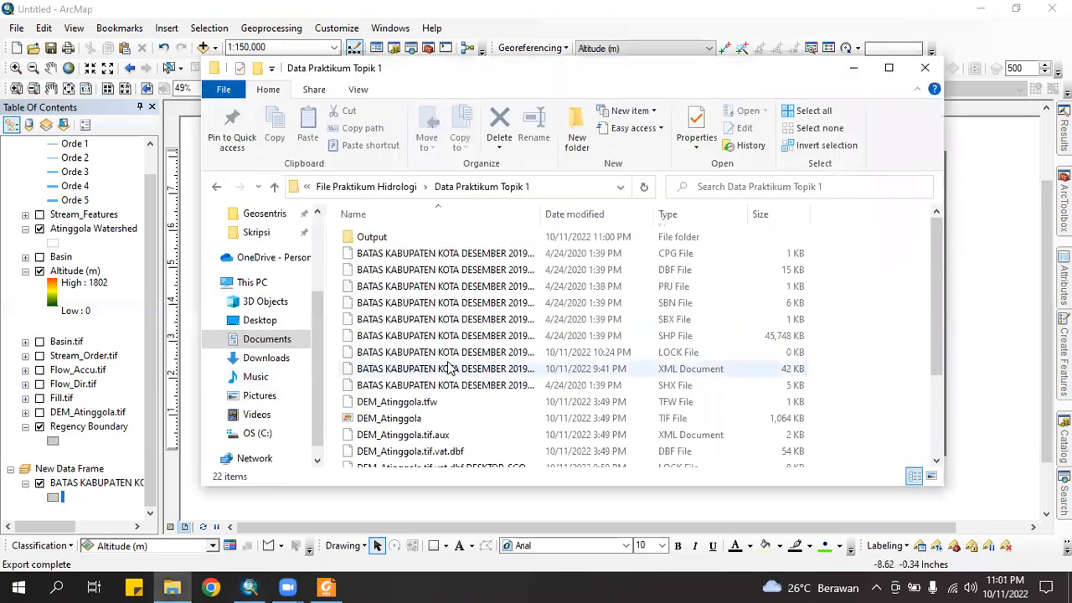
click(392, 251)
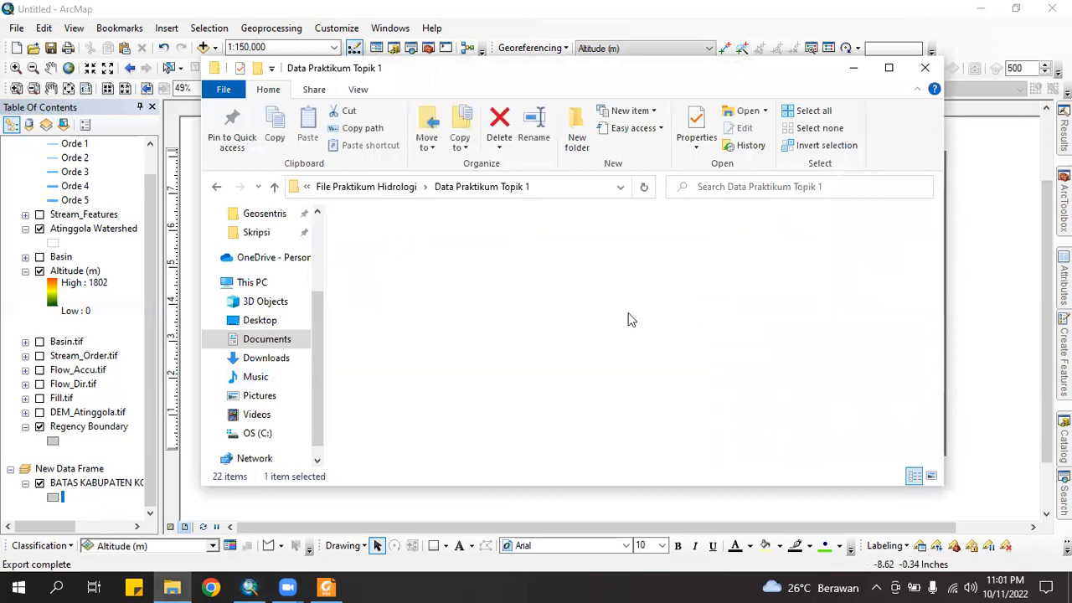
scroll(637, 341, down, 8)
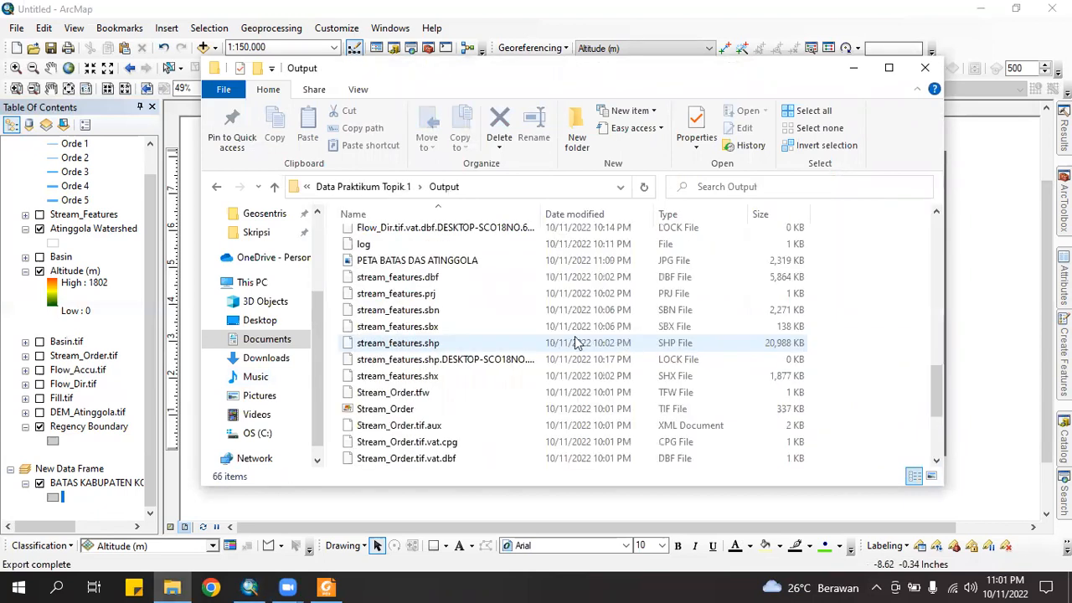
scroll(507, 345, up, 1)
double_click(444, 300)
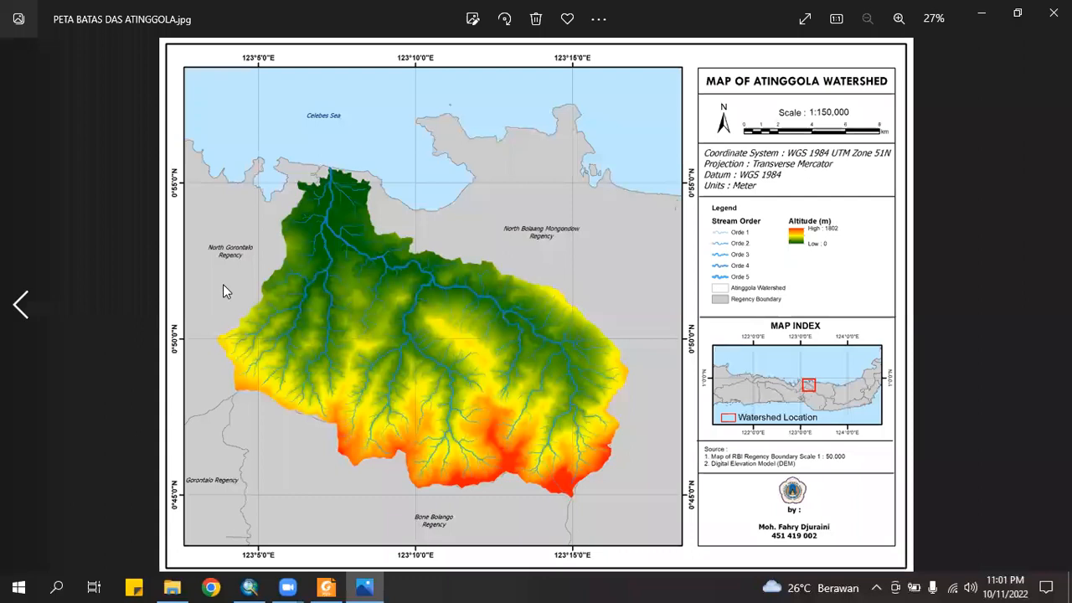
scroll(463, 310, up, 1)
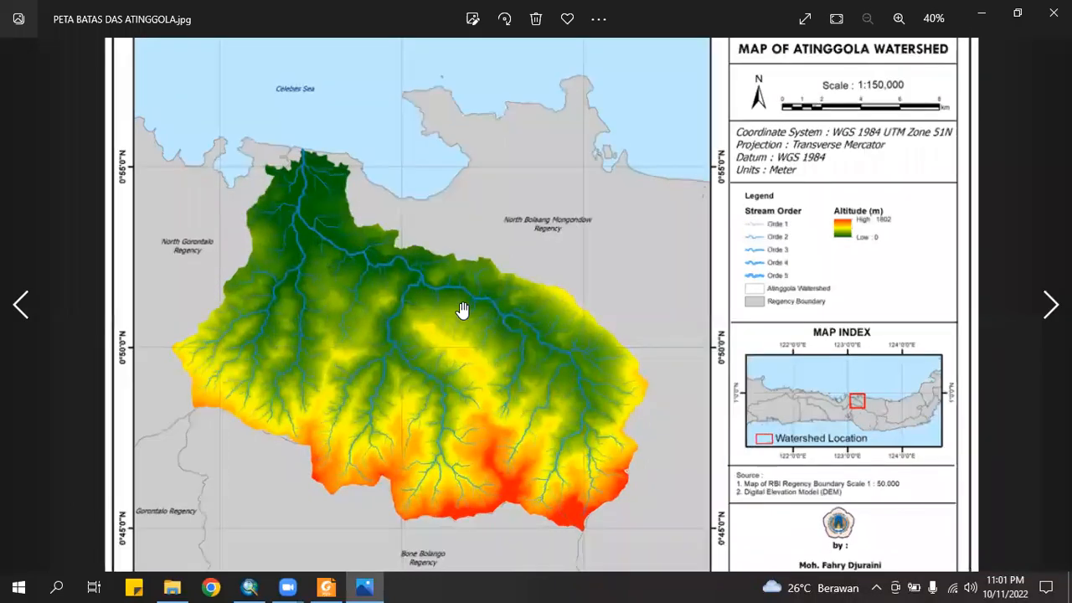
scroll(463, 310, up, 2)
scroll(745, 285, down, 3)
scroll(978, 104, up, 2)
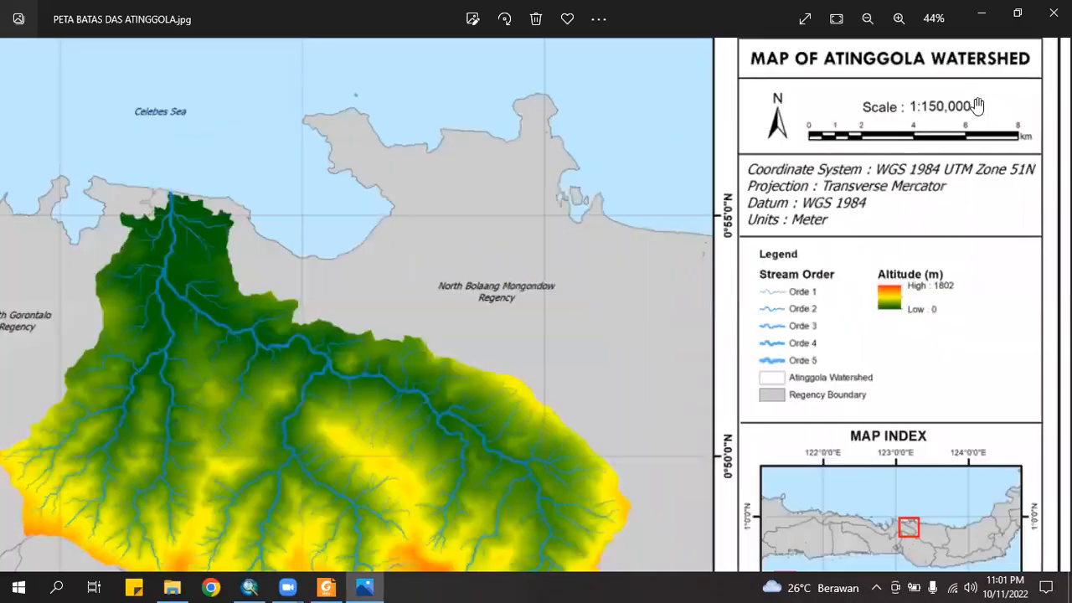
scroll(824, 215, up, 1)
scroll(809, 371, down, 3)
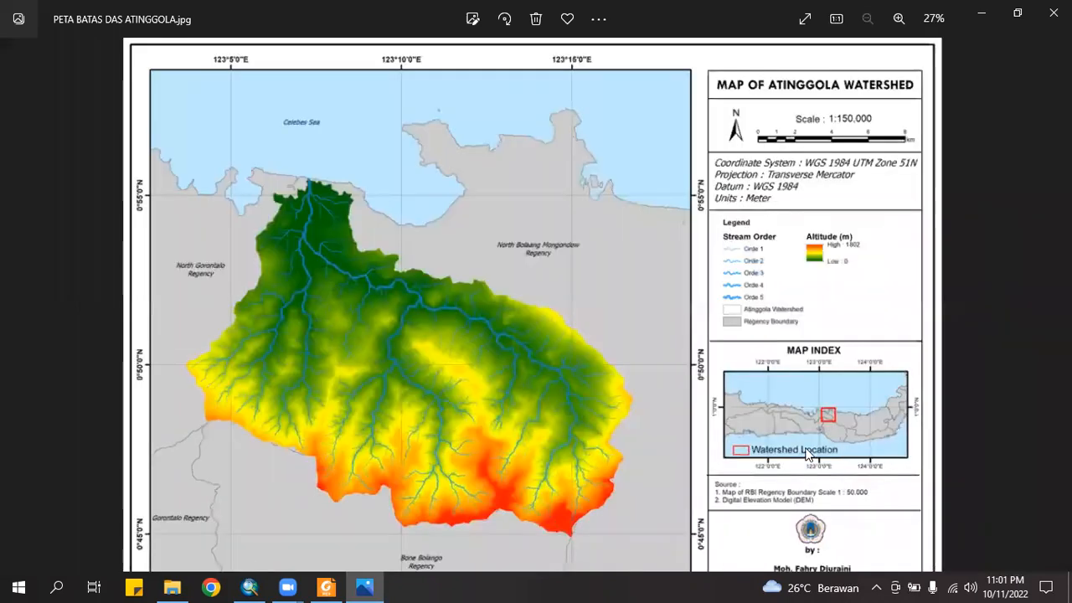
scroll(863, 465, up, 2)
scroll(761, 314, up, 1)
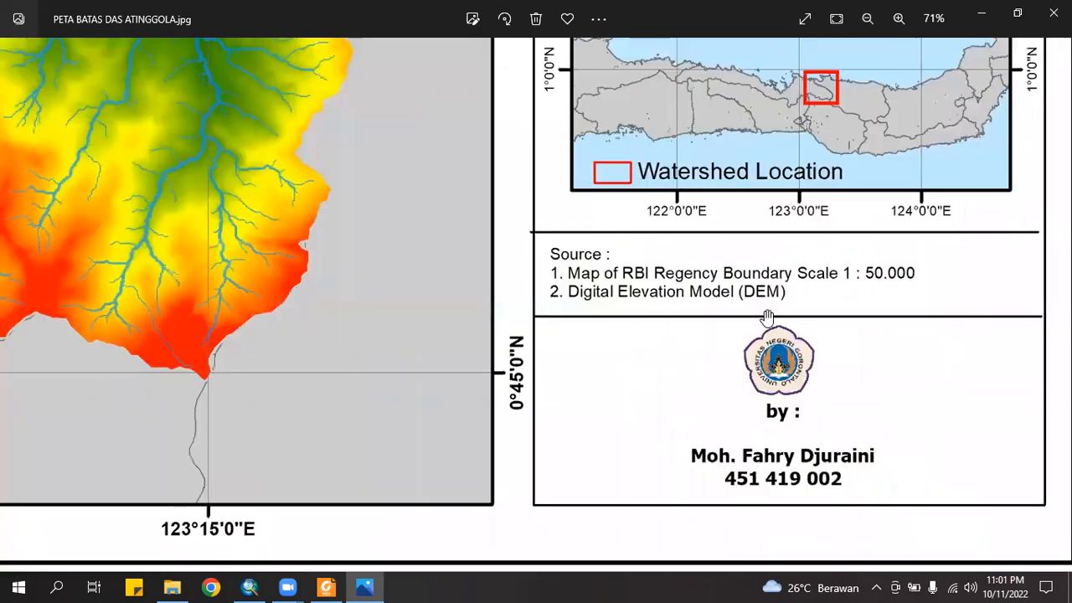
scroll(766, 314, down, 3)
scroll(307, 314, up, 1)
drag(308, 314, 622, 93)
drag(489, 397, 468, 278)
scroll(304, 103, down, 2)
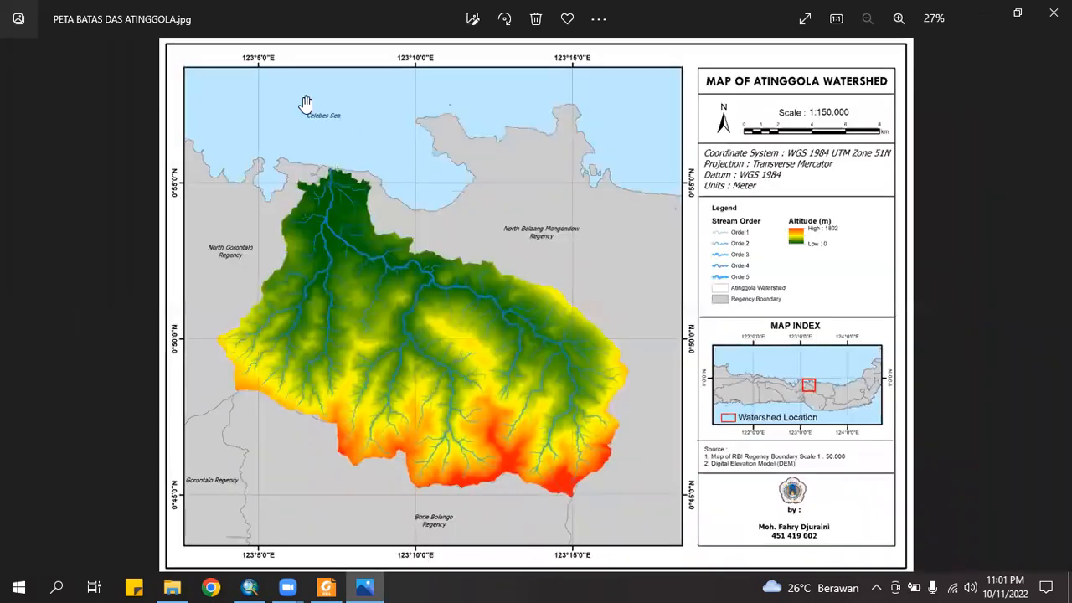
scroll(411, 257, up, 2)
scroll(228, 174, down, 2)
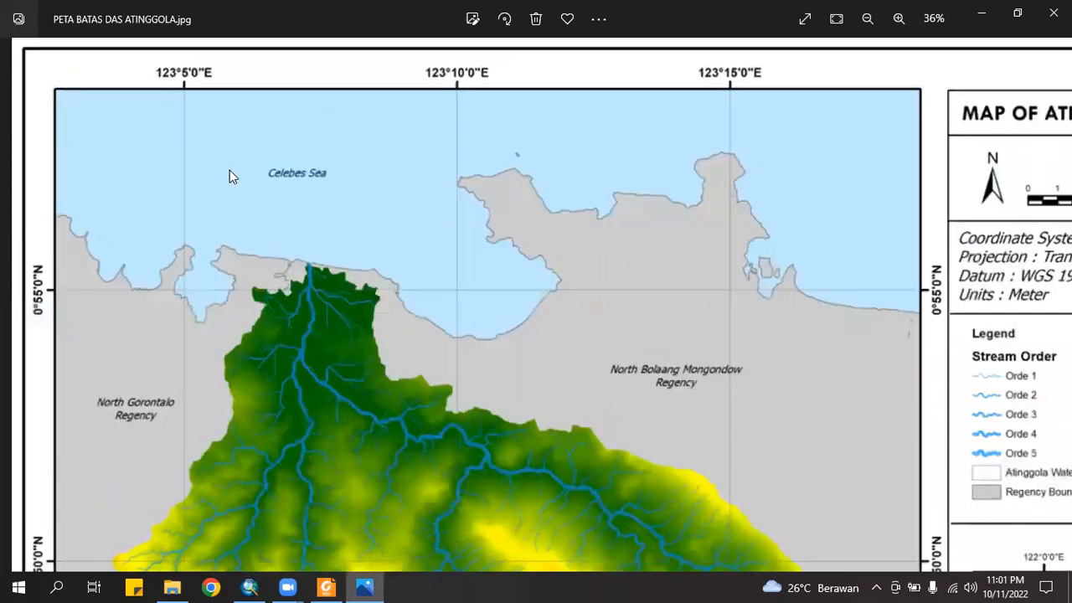
scroll(561, 321, down, 1)
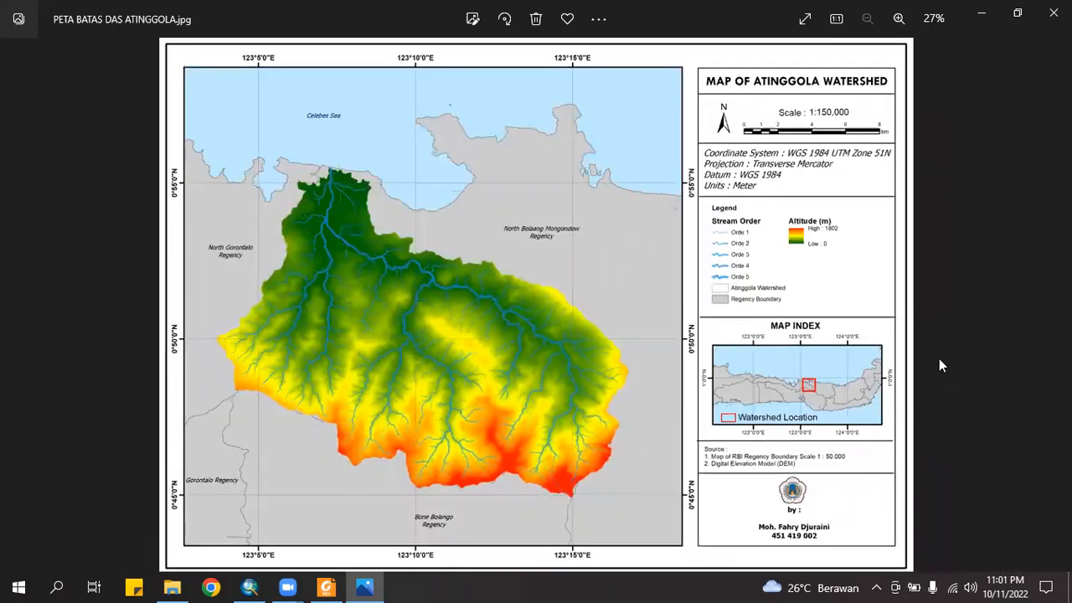